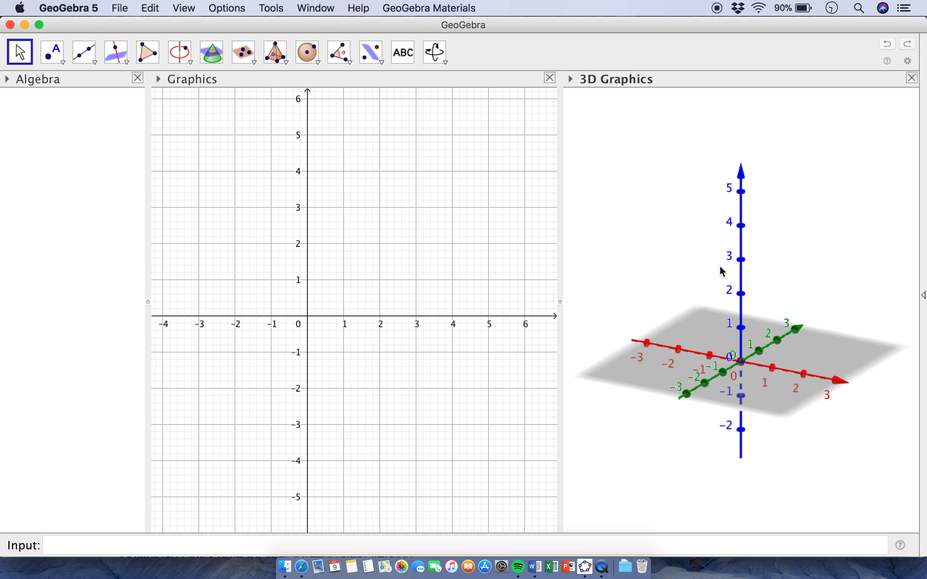
- Hide the axes in the 3D view and place a point near the middle of the grey plane
{"action": "right_click", "coordinate": [701, 328]}
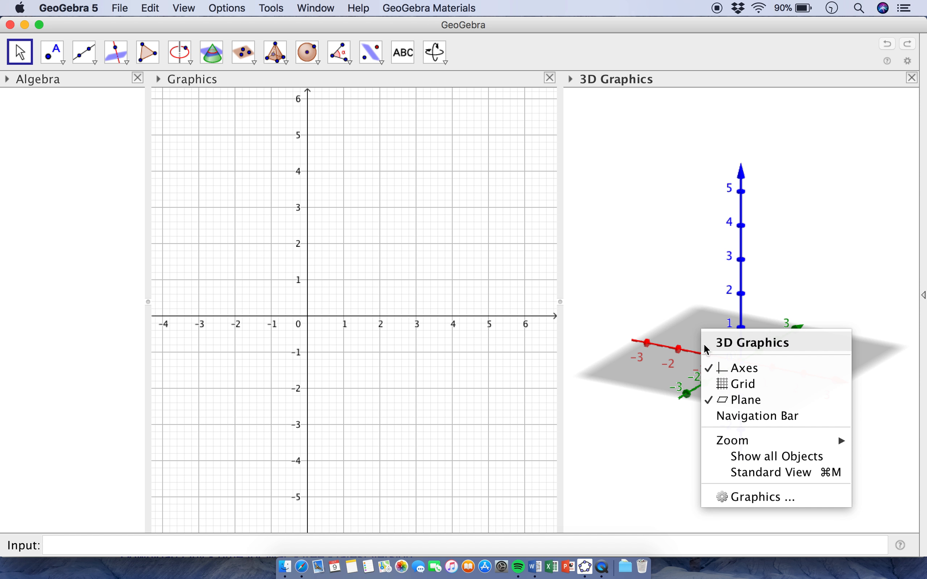
{"action": "left_click", "coordinate": [735, 368]}
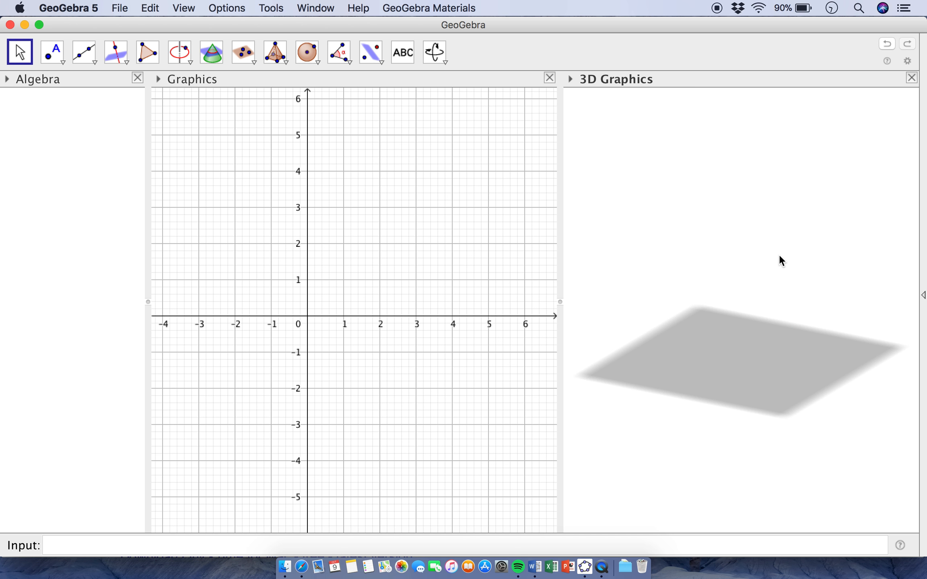
{"action": "left_click", "coordinate": [52, 53]}
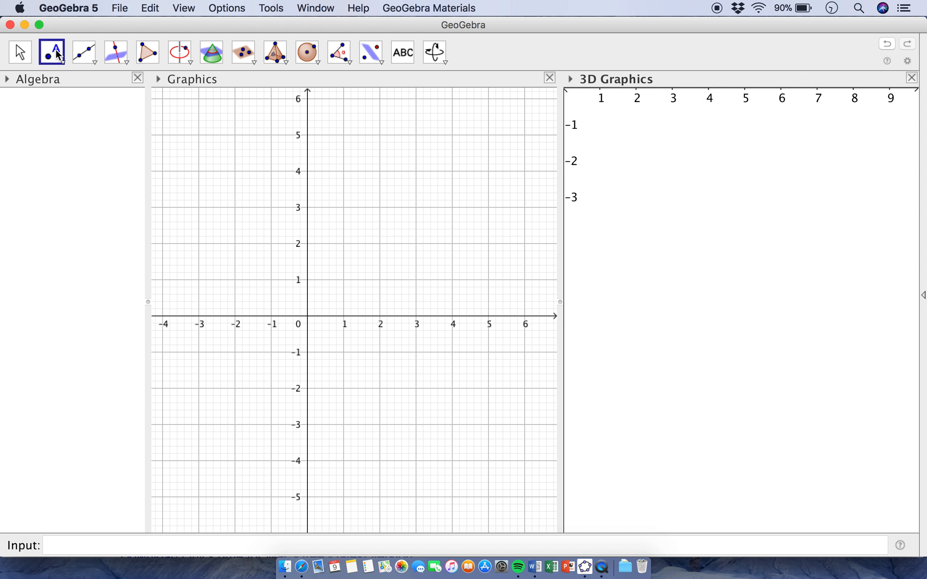
{"action": "left_click", "coordinate": [735, 366]}
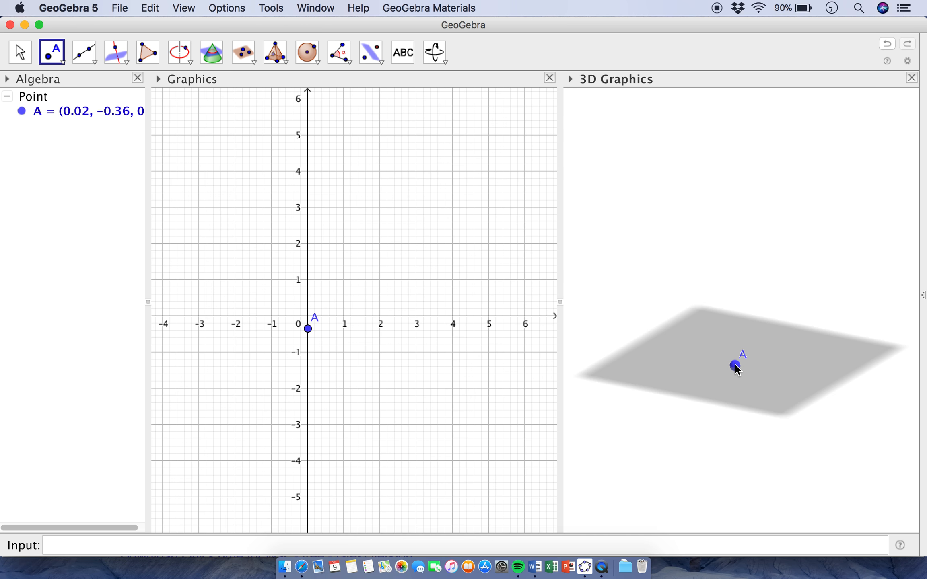
- Draw a line through point A perpendicular to the grey plane and place a second point on it above the plane
{"action": "left_click", "coordinate": [121, 53]}
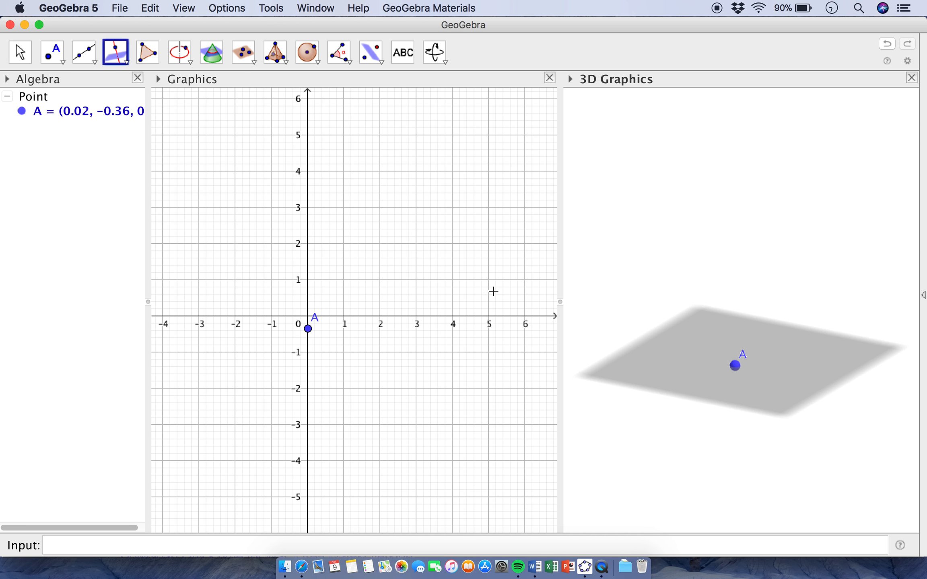
{"action": "left_click", "coordinate": [735, 366]}
{"action": "left_click", "coordinate": [777, 363]}
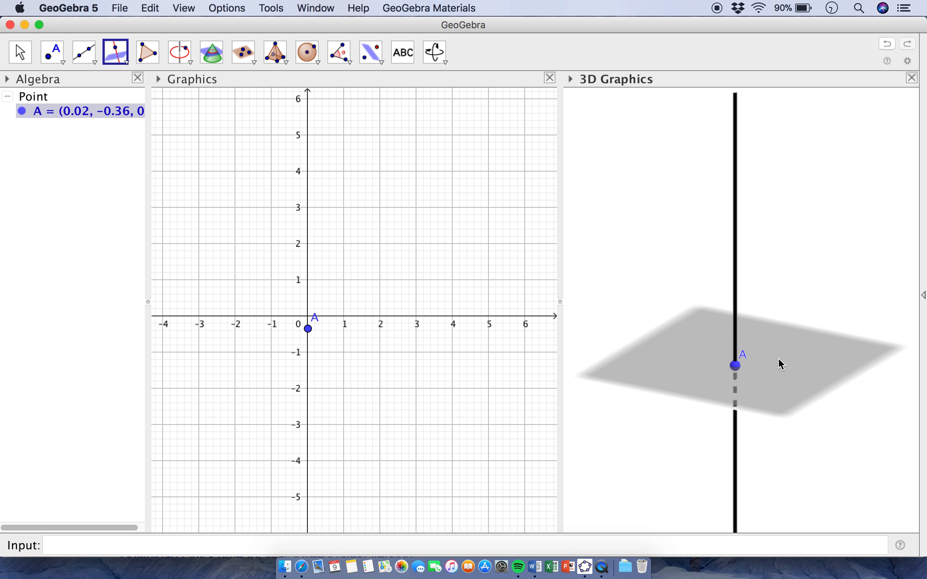
{"action": "left_click", "coordinate": [56, 56]}
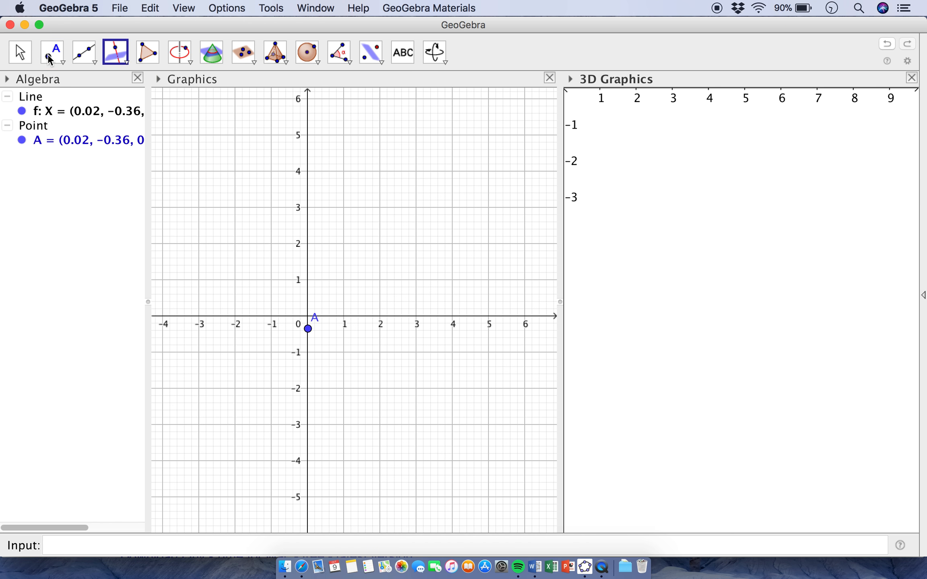
{"action": "left_click", "coordinate": [737, 246]}
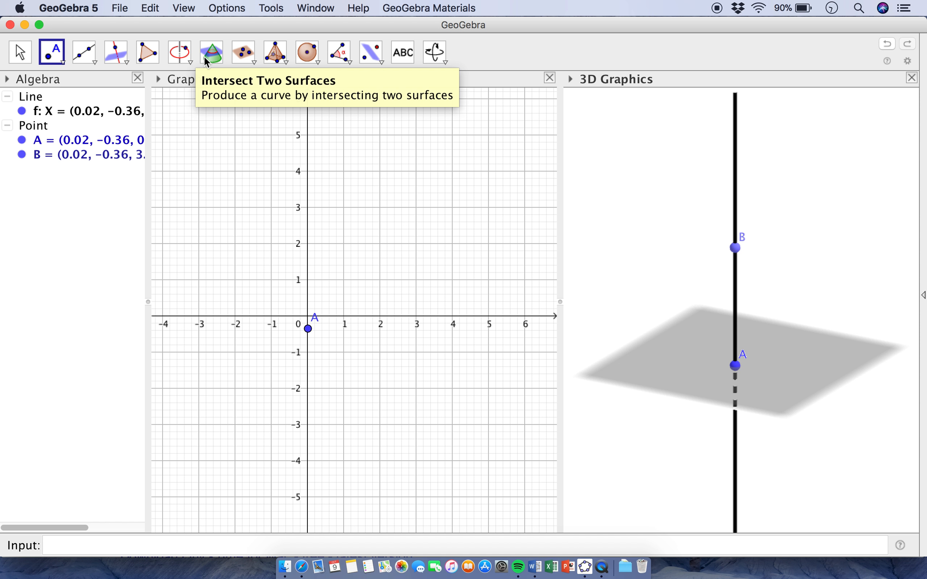
- Create a cone with base centre B, apex A and radius 10
{"action": "left_click", "coordinate": [285, 64]}
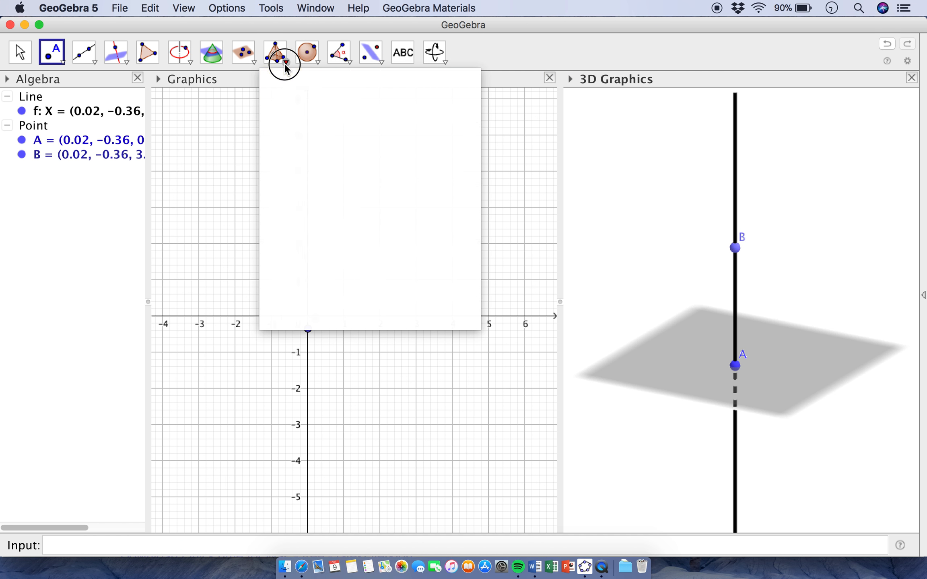
{"action": "left_click", "coordinate": [328, 204]}
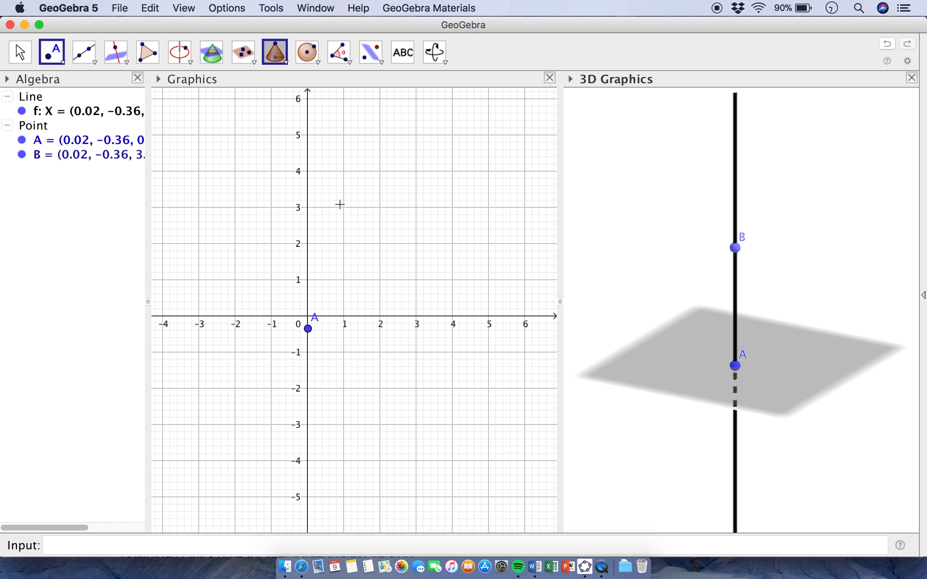
{"action": "left_click", "coordinate": [735, 248]}
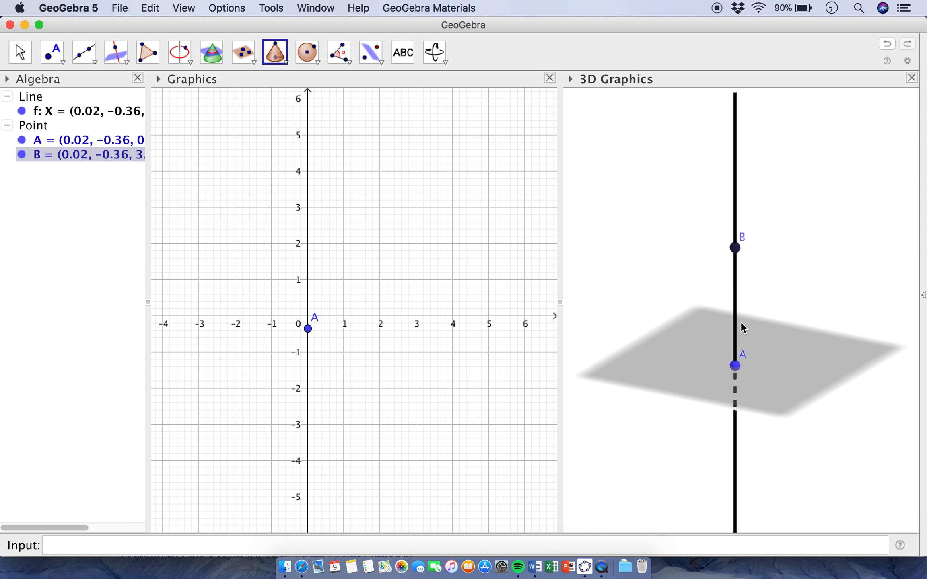
{"action": "left_click", "coordinate": [735, 366]}
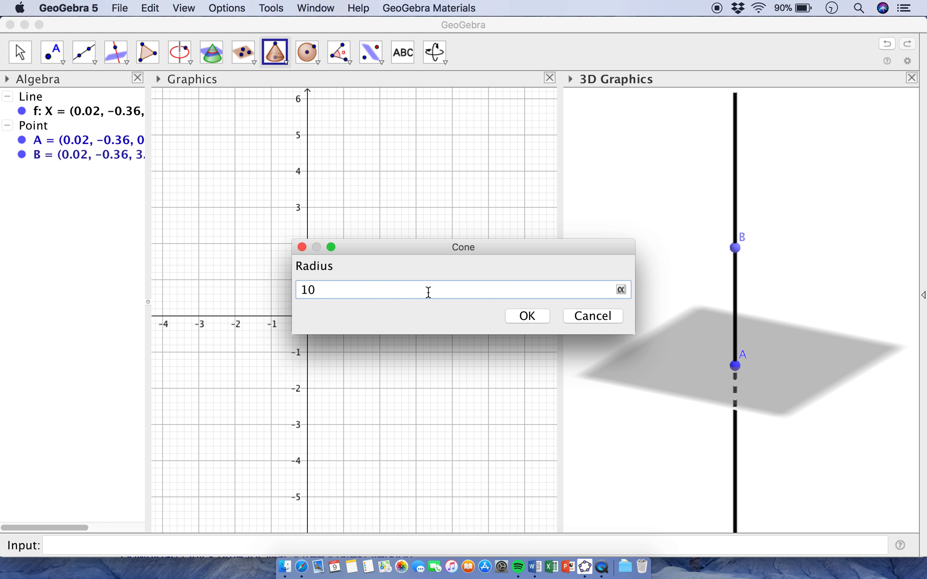
{"action": "type", "text": "10"}
{"action": "left_click", "coordinate": [535, 316]}
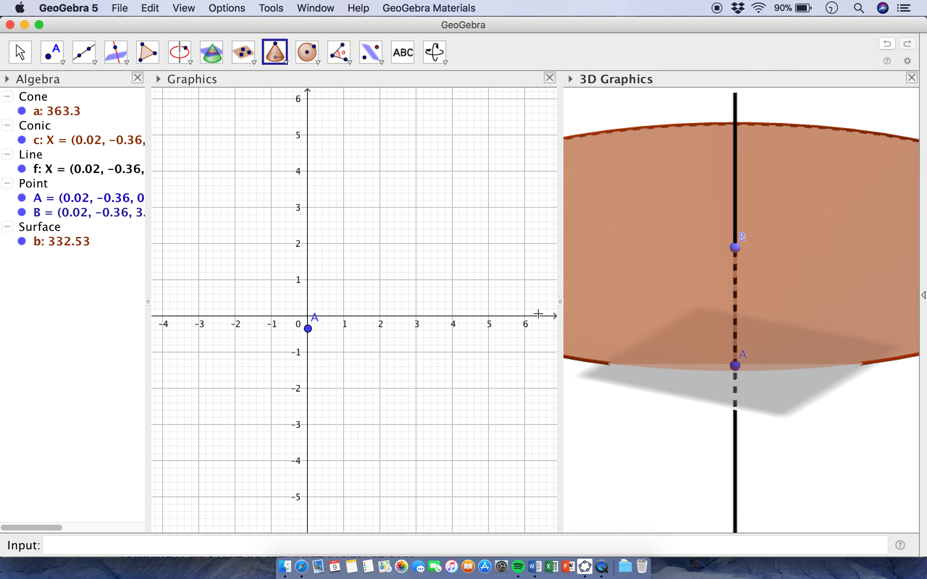
{"action": "key", "text": "Escape"}
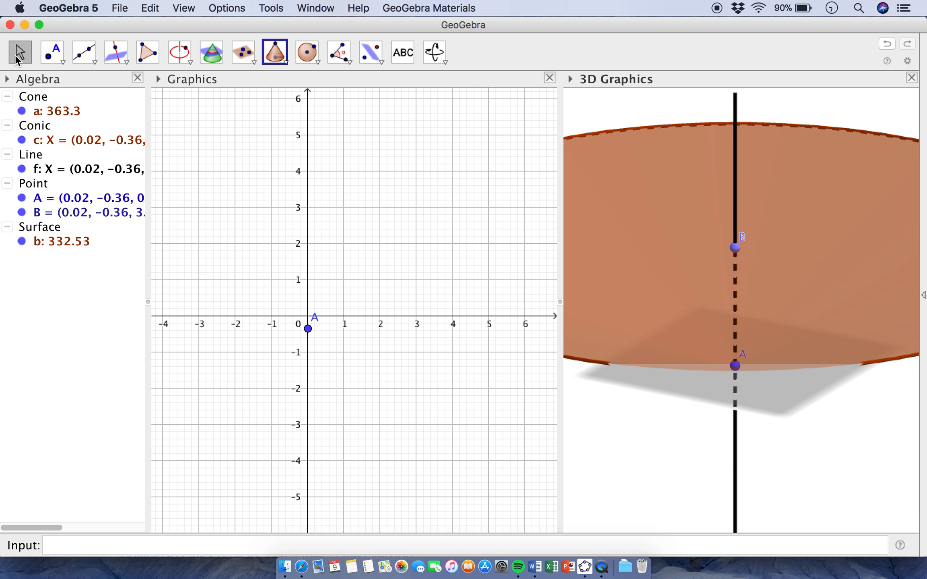
{"action": "mouse_move", "coordinate": [675, 435]}
{"action": "left_mouse_down"}
{"action": "mouse_move", "coordinate": [657, 420]}
{"action": "mouse_move", "coordinate": [662, 429]}
{"action": "left_mouse_up"}
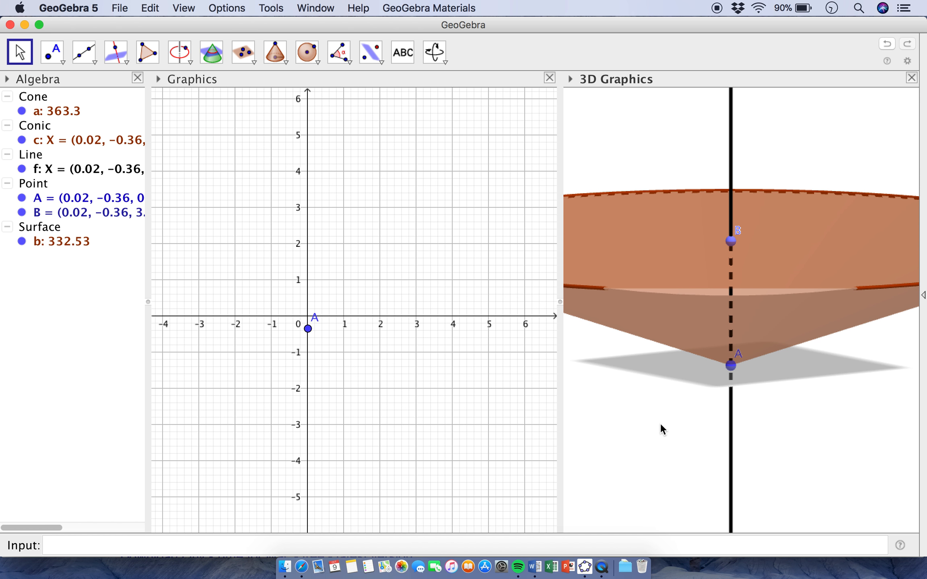
- Delete the upside-down cone whose apex is at point A
{"action": "left_click", "coordinate": [59, 109]}
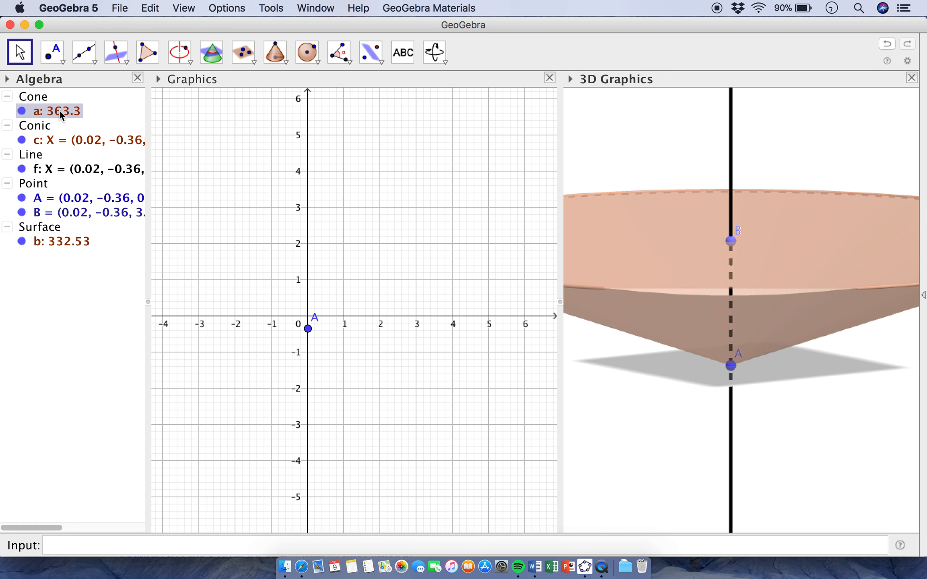
{"action": "right_click", "coordinate": [60, 109]}
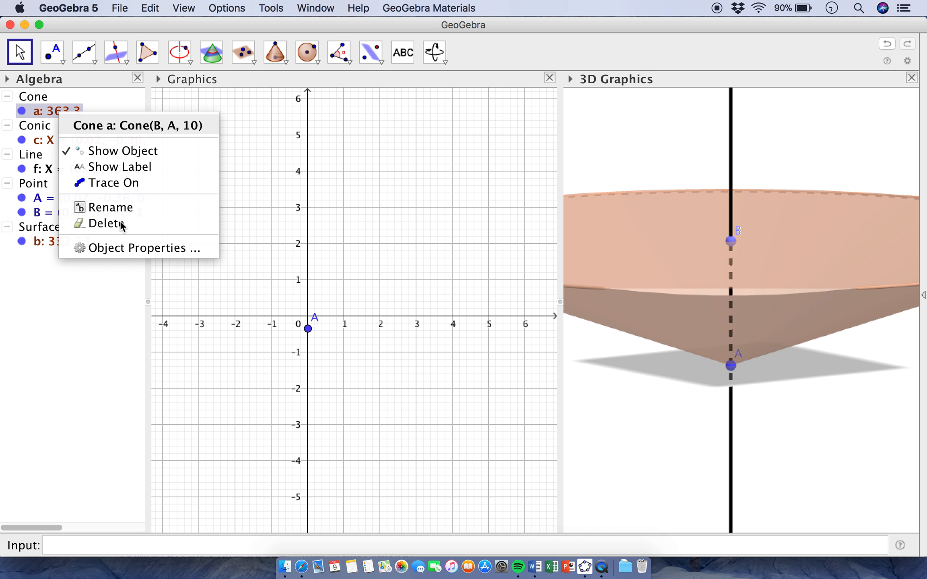
{"action": "left_click", "coordinate": [105, 224]}
- Create an upright cone with base centre A, apex B and radius 10
{"action": "left_click", "coordinate": [276, 52]}
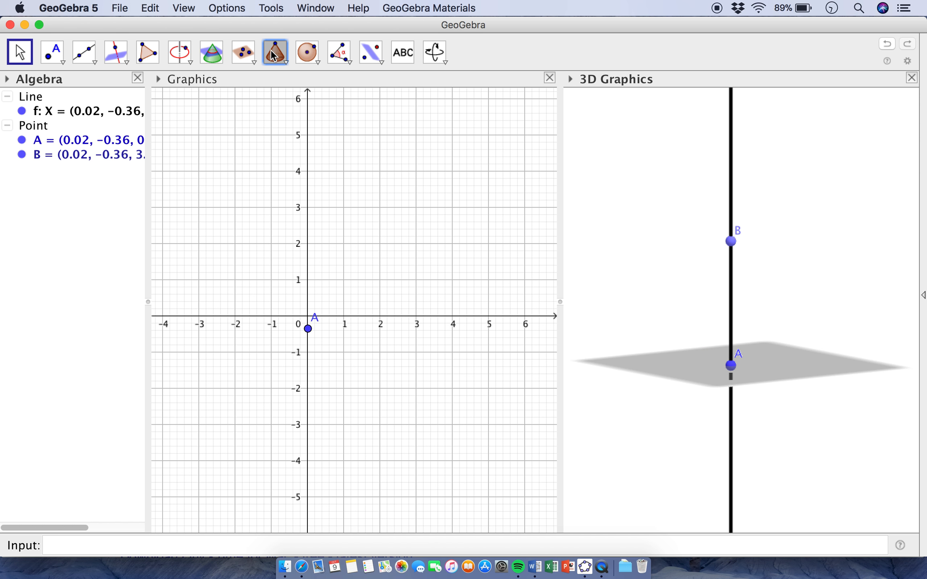
{"action": "left_click", "coordinate": [730, 366]}
{"action": "left_click", "coordinate": [730, 242]}
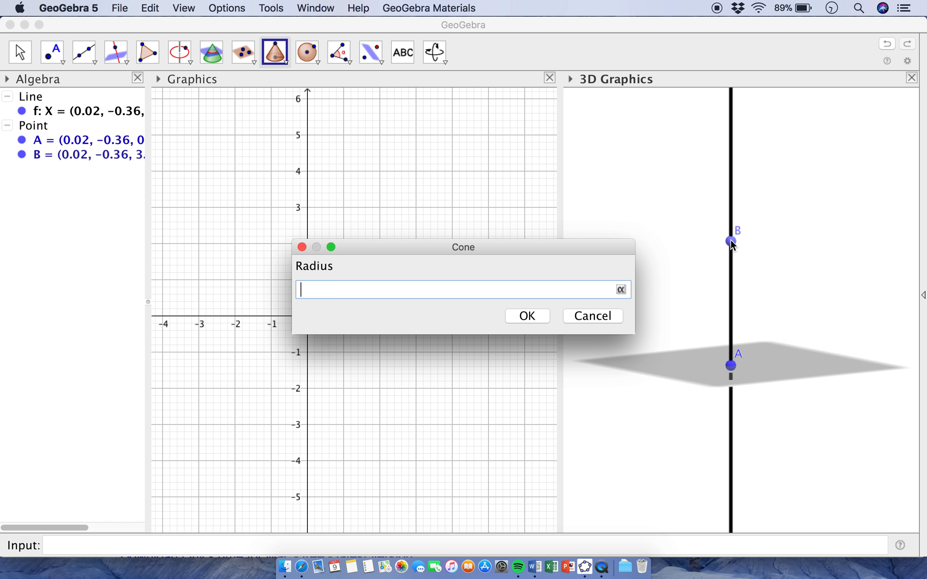
{"action": "left_click", "coordinate": [541, 315]}
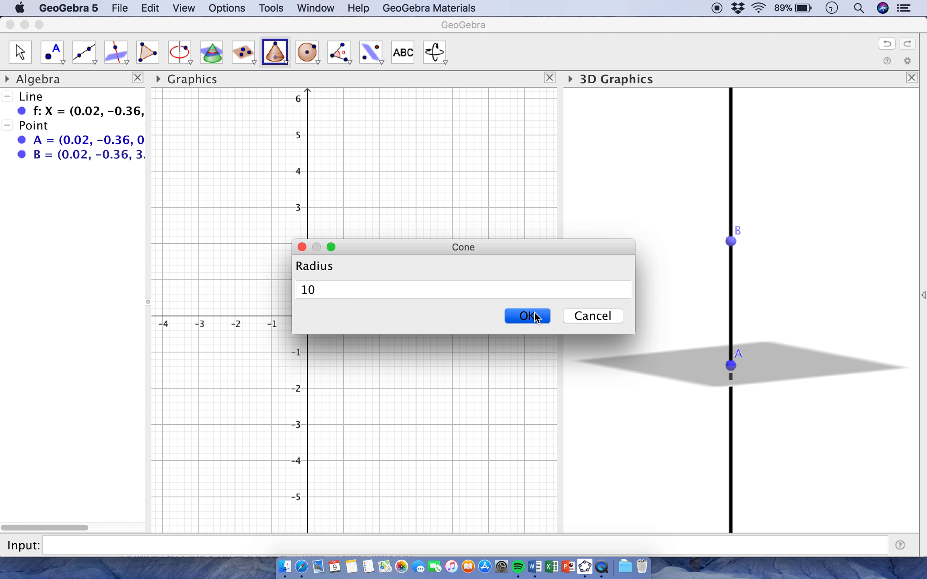
{"action": "left_click", "coordinate": [20, 51]}
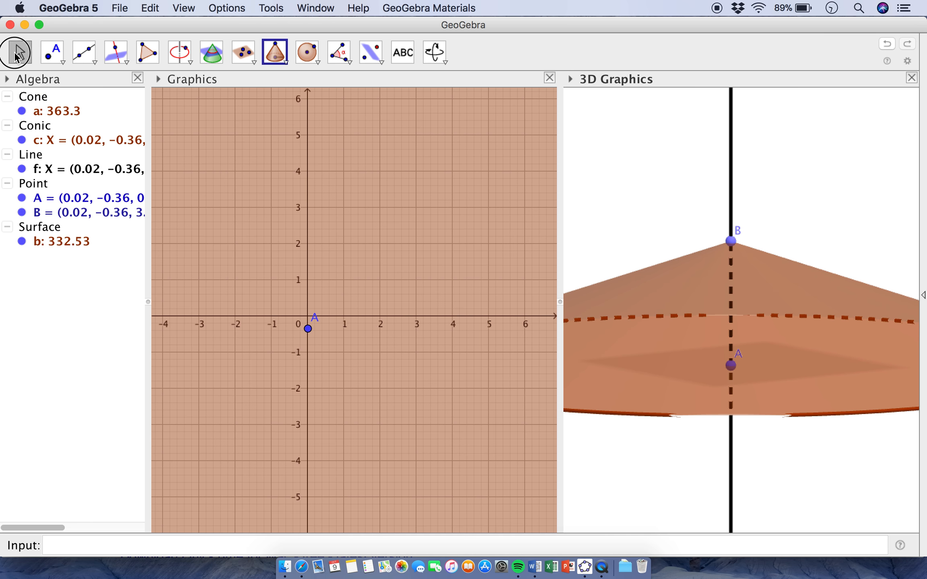
{"action": "mouse_move", "coordinate": [783, 468]}
{"action": "left_mouse_down"}
{"action": "mouse_move", "coordinate": [758, 471]}
{"action": "mouse_move", "coordinate": [770, 494]}
{"action": "mouse_move", "coordinate": [770, 479]}
{"action": "left_mouse_up"}
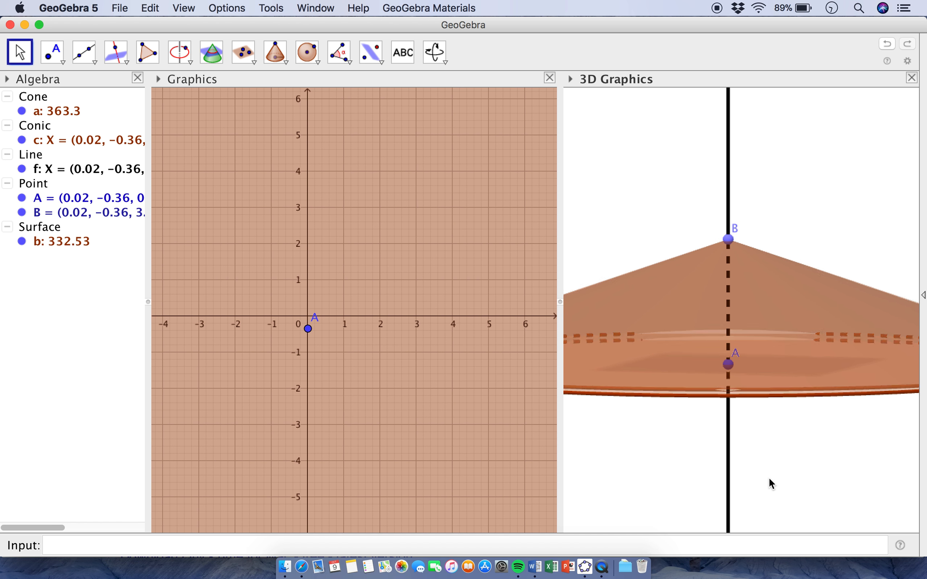
- Redefine the cone with a radius of 5, keeping base centre A and apex B
{"action": "double_click", "coordinate": [697, 316]}
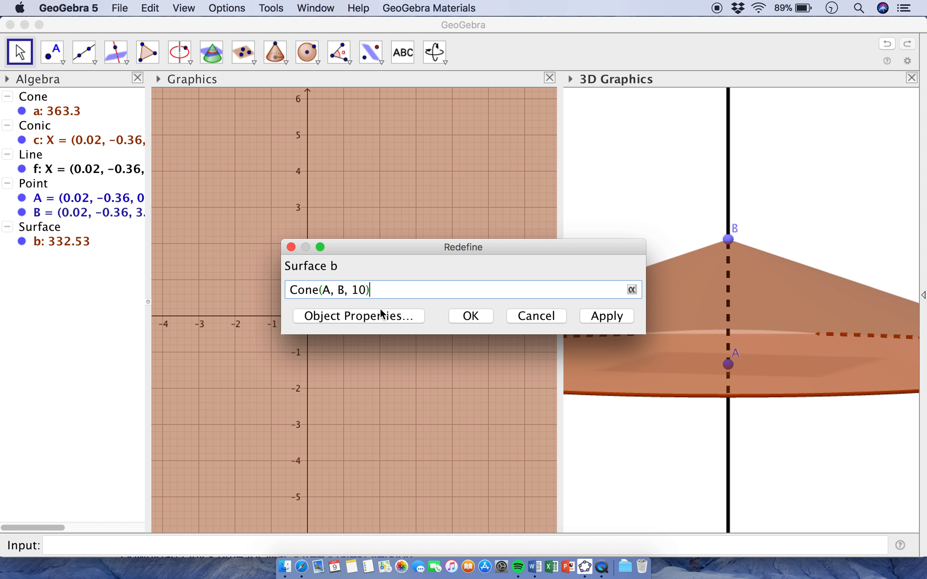
{"action": "key", "text": "BackSpace"}
{"action": "key", "text": "BackSpace"}
{"action": "type", "text": "5"}
{"action": "left_click", "coordinate": [478, 317]}
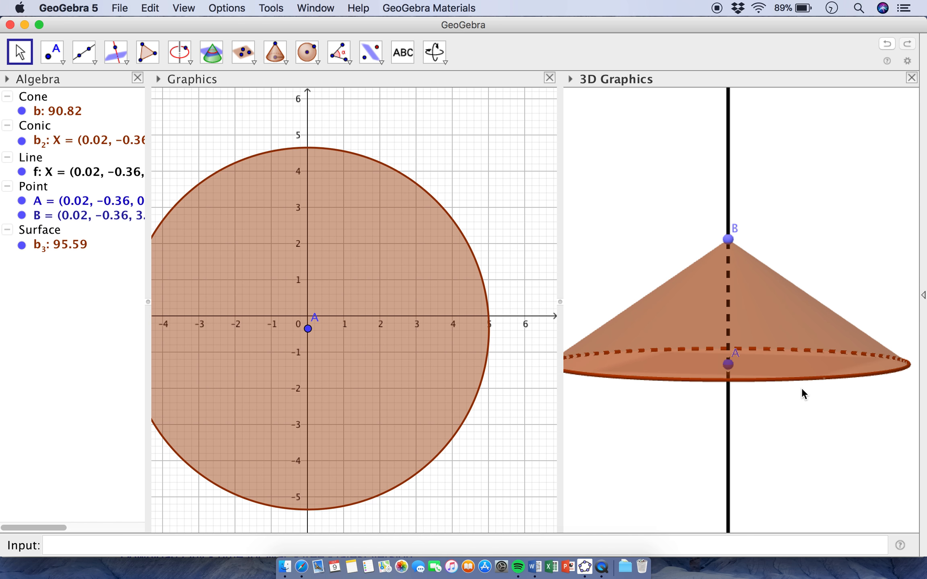
{"action": "left_click_drag", "start_coordinate": [811, 407], "coordinate": [779, 409]}
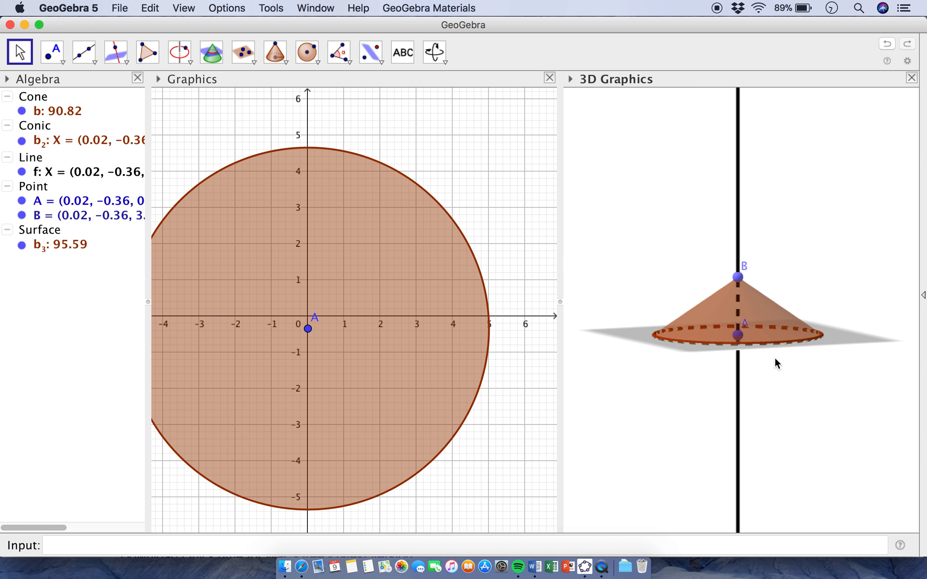
- Raise apex point B along the vertical line so the cone is about three times as tall
{"action": "double_click", "coordinate": [759, 309]}
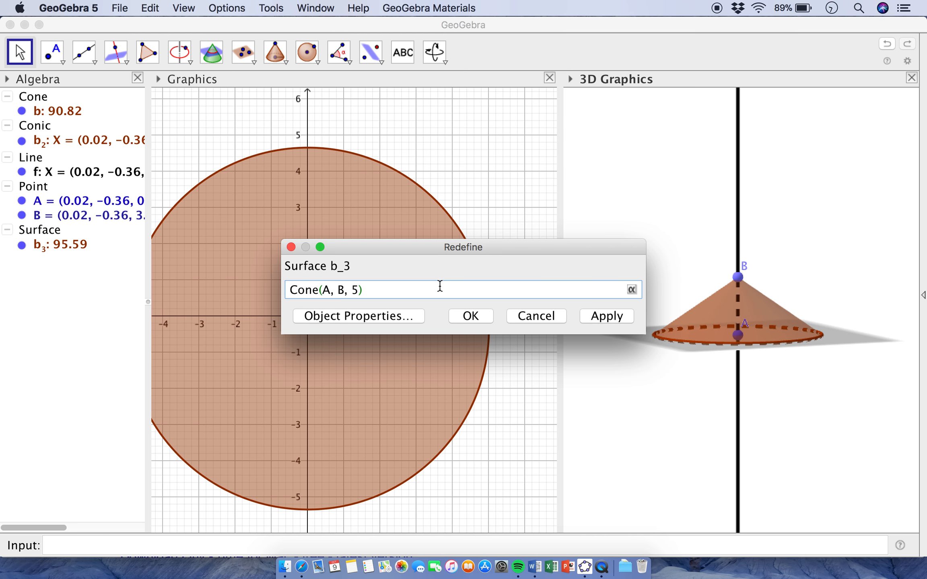
{"action": "left_click", "coordinate": [536, 316]}
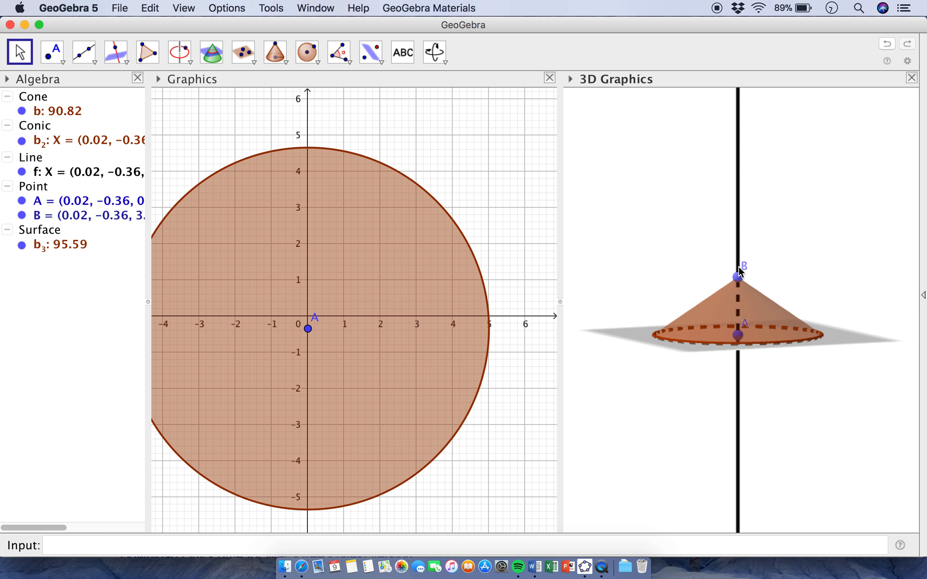
{"action": "left_click_drag", "start_coordinate": [738, 277], "coordinate": [738, 166]}
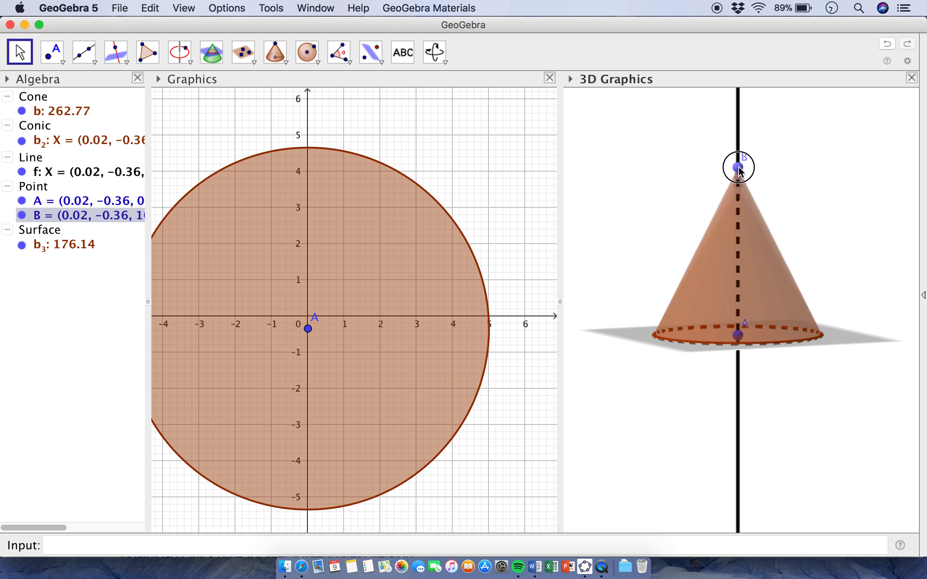
{"action": "left_click_drag", "start_coordinate": [815, 358], "coordinate": [838, 366]}
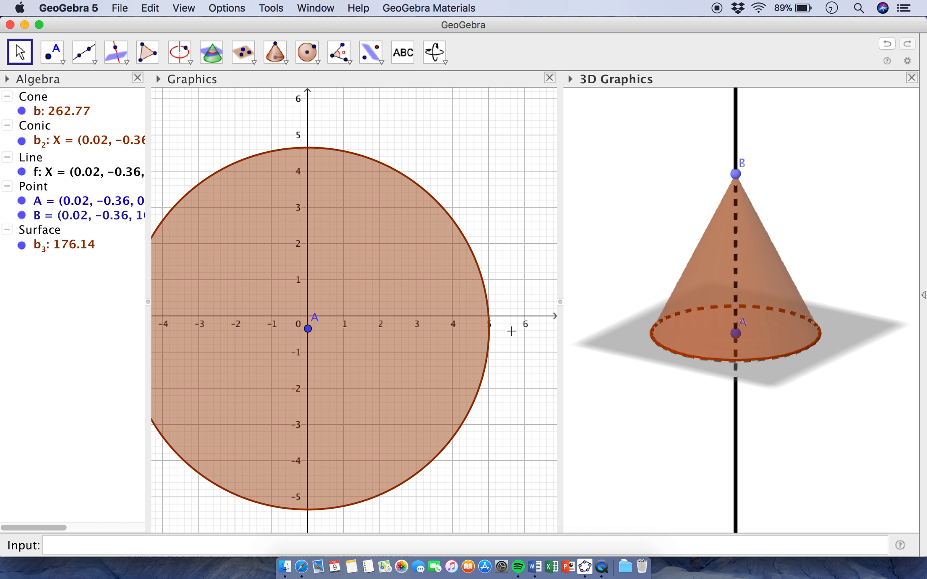
- Close the 2D Graphics view and colour the cone's lateral surface dark green
{"action": "left_click", "coordinate": [550, 77]}
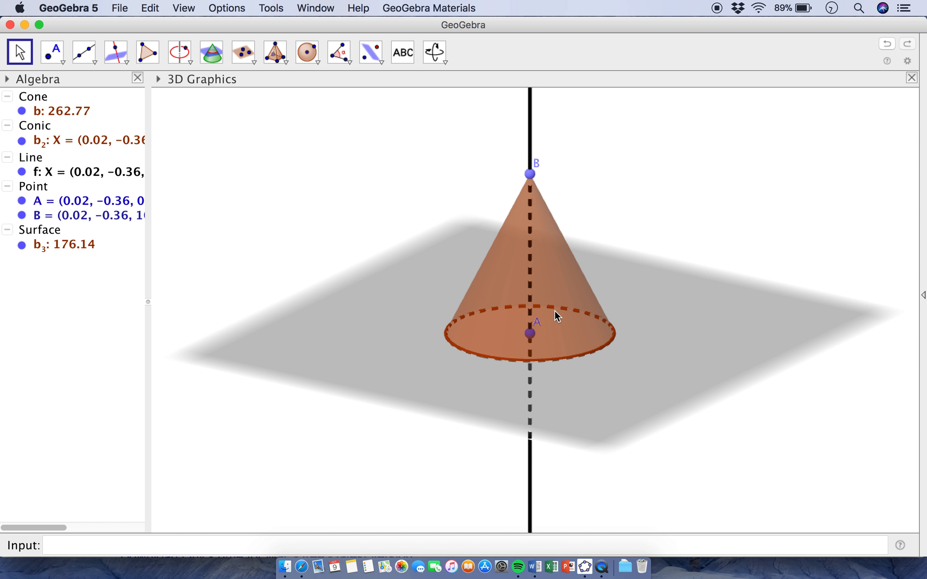
{"action": "left_click", "coordinate": [555, 255]}
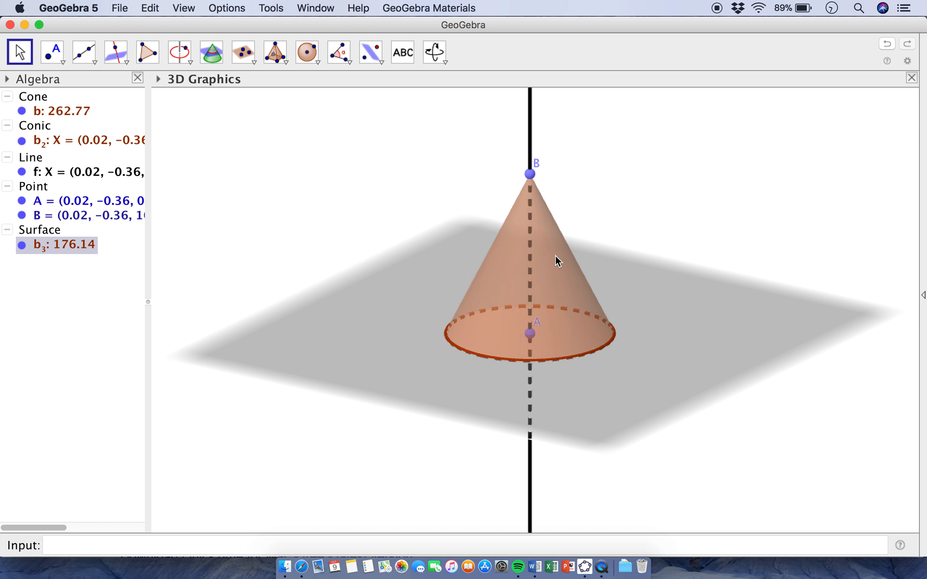
{"action": "left_click", "coordinate": [159, 79]}
{"action": "left_click", "coordinate": [172, 95]}
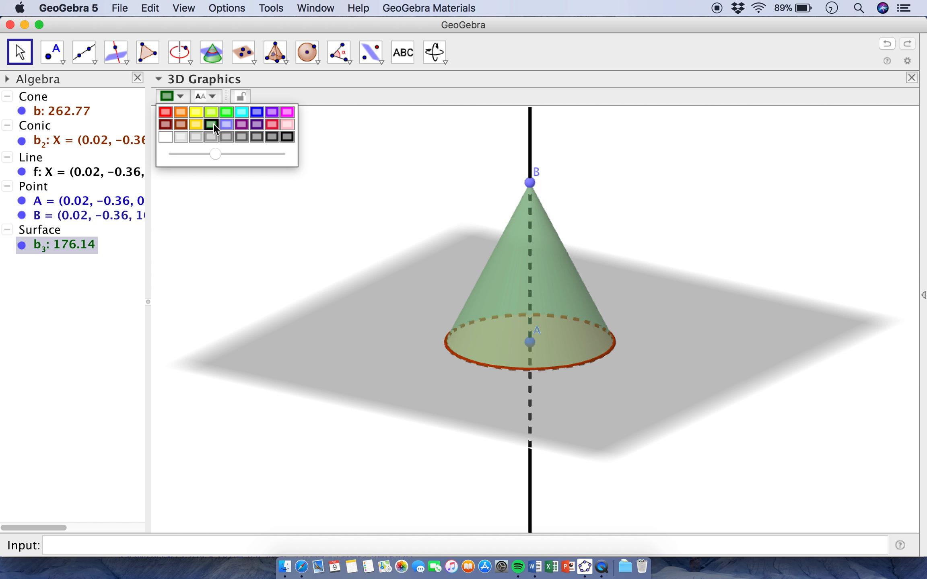
- Colour the cone's base circle dark green to match its lateral surface
{"action": "left_click", "coordinate": [76, 142]}
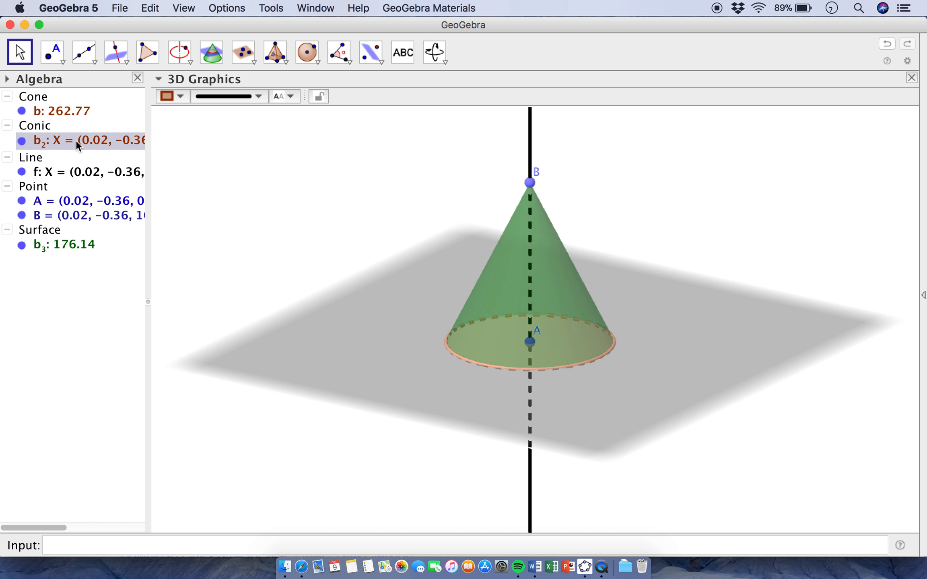
{"action": "left_click", "coordinate": [180, 99]}
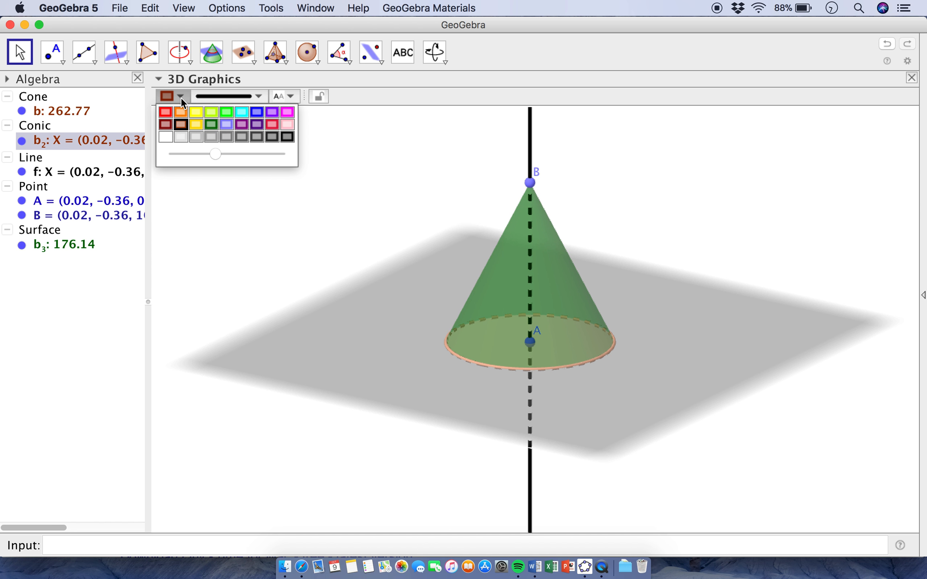
{"action": "left_click", "coordinate": [213, 121]}
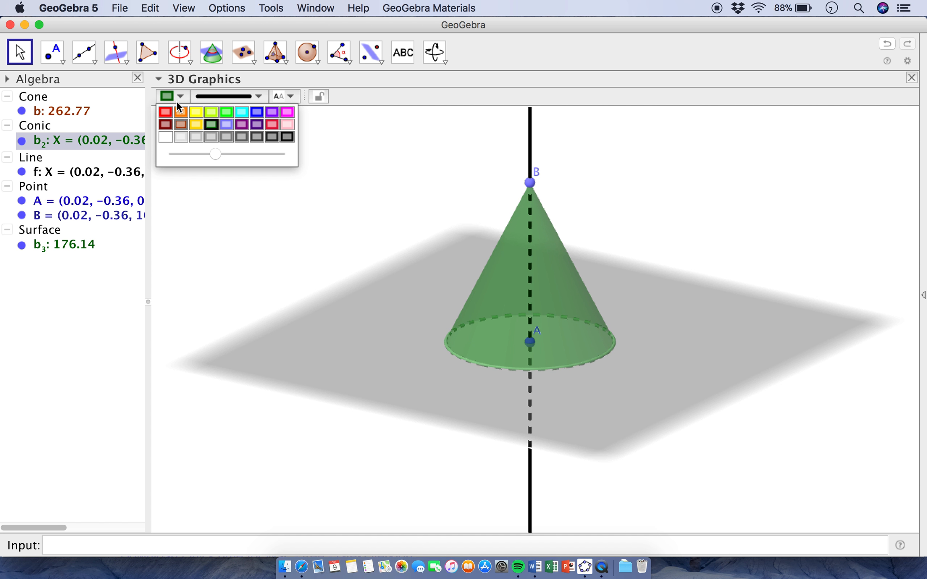
- Lower the opacity of the cone's lateral surface so it becomes a faint, nearly transparent green
{"action": "left_click", "coordinate": [76, 111]}
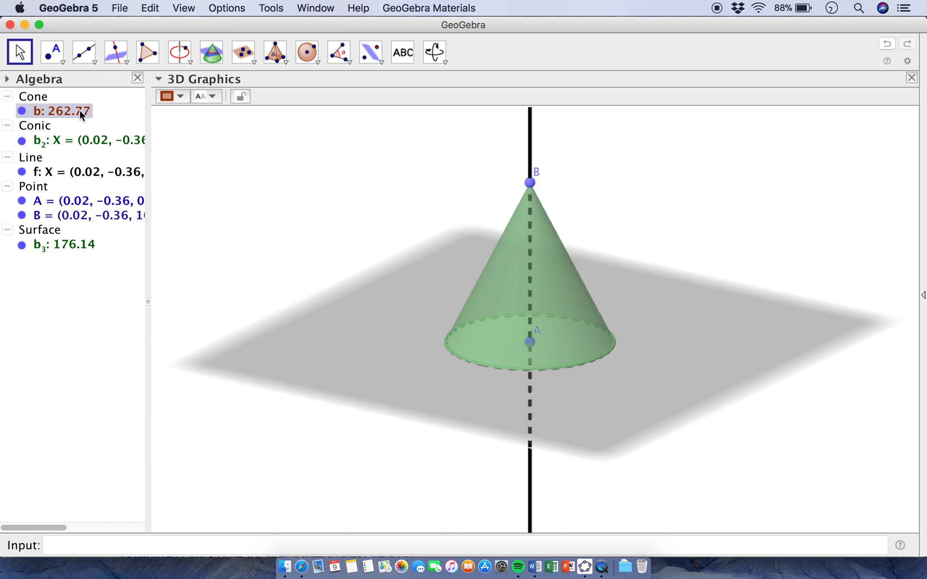
{"action": "left_click", "coordinate": [507, 298]}
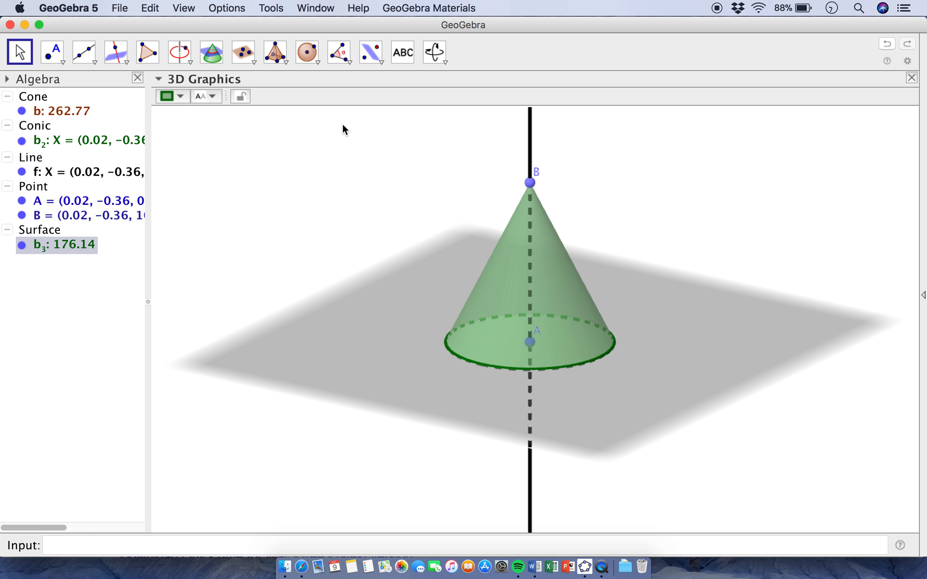
{"action": "left_click", "coordinate": [181, 99]}
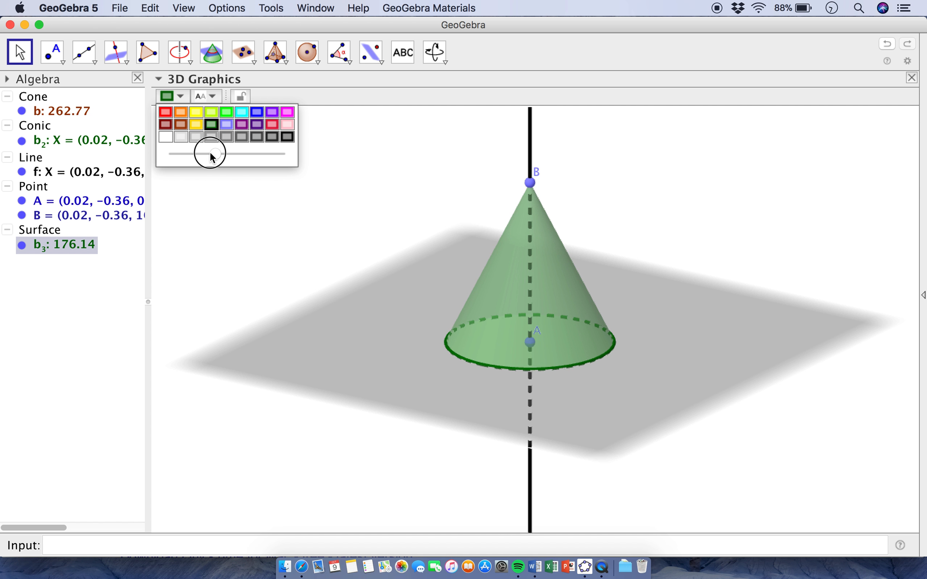
{"action": "left_click_drag", "start_coordinate": [210, 152], "coordinate": [294, 158]}
{"action": "left_click", "coordinate": [184, 144]}
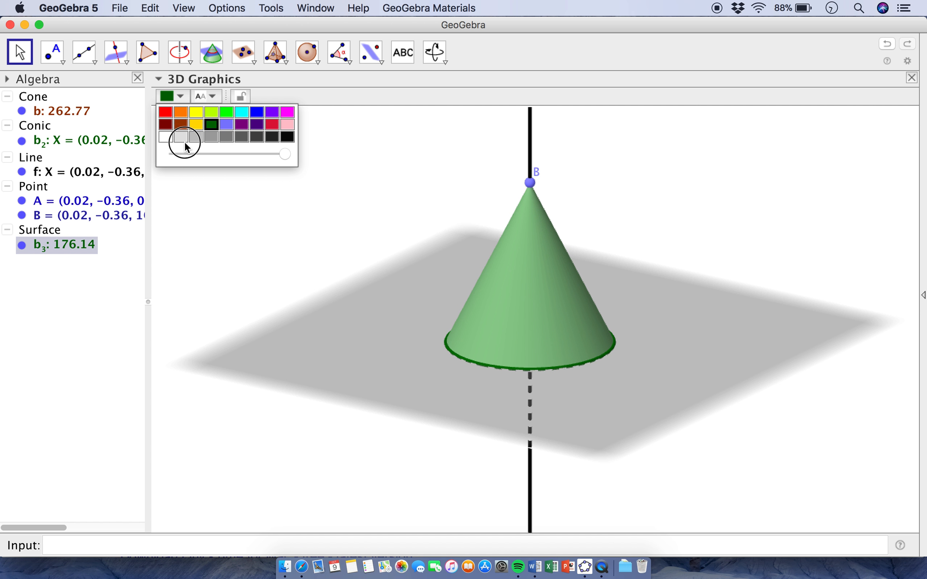
{"action": "left_click_drag", "start_coordinate": [184, 154], "coordinate": [180, 158]}
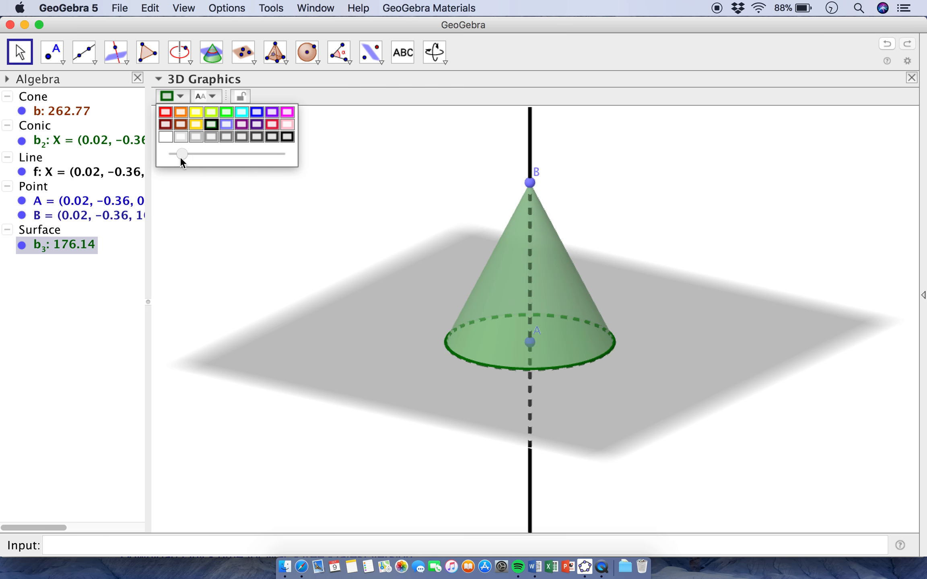
- Make the outline of the cone's base circle thinner
{"action": "left_click", "coordinate": [470, 364]}
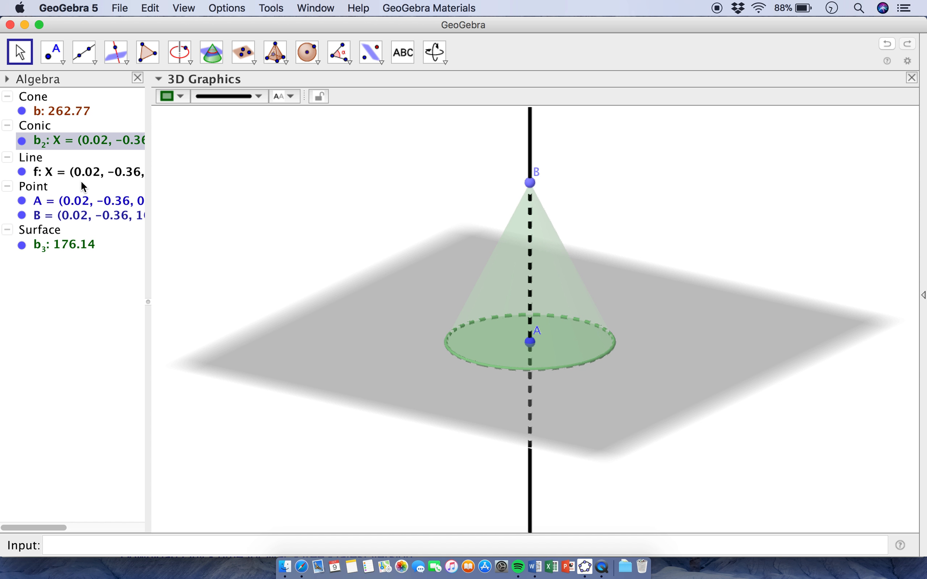
{"action": "left_click", "coordinate": [204, 97]}
{"action": "left_click_drag", "start_coordinate": [213, 200], "coordinate": [209, 201]}
- Colour points A and B dark green and shrink them to a very small point size
{"action": "left_click", "coordinate": [43, 188]}
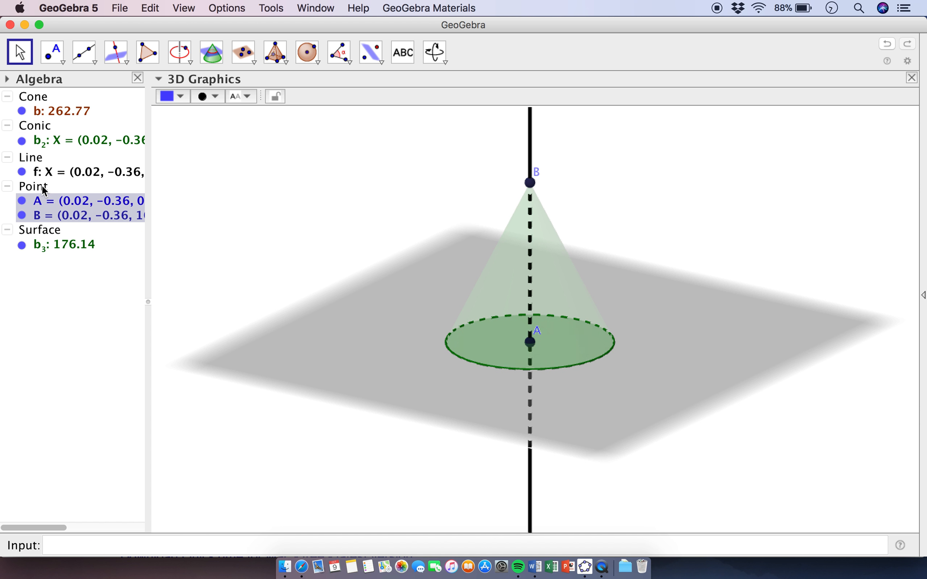
{"action": "left_click", "coordinate": [181, 97]}
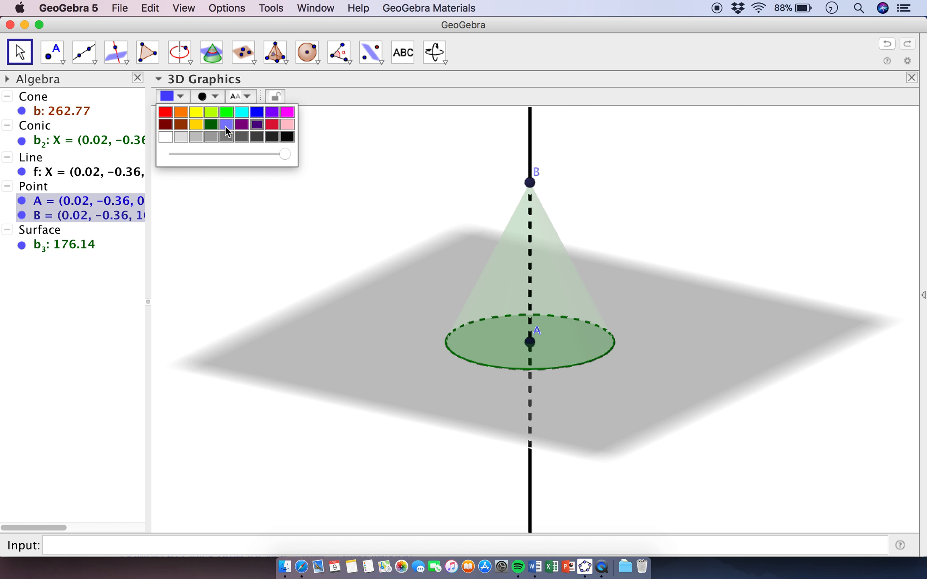
{"action": "left_click", "coordinate": [211, 125]}
{"action": "left_click", "coordinate": [208, 98]}
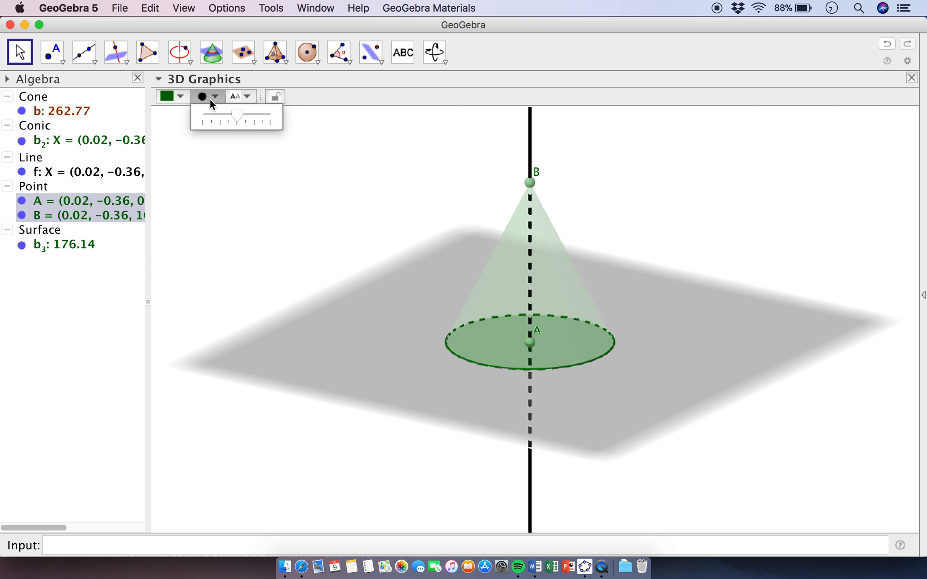
{"action": "left_click_drag", "start_coordinate": [239, 119], "coordinate": [210, 119]}
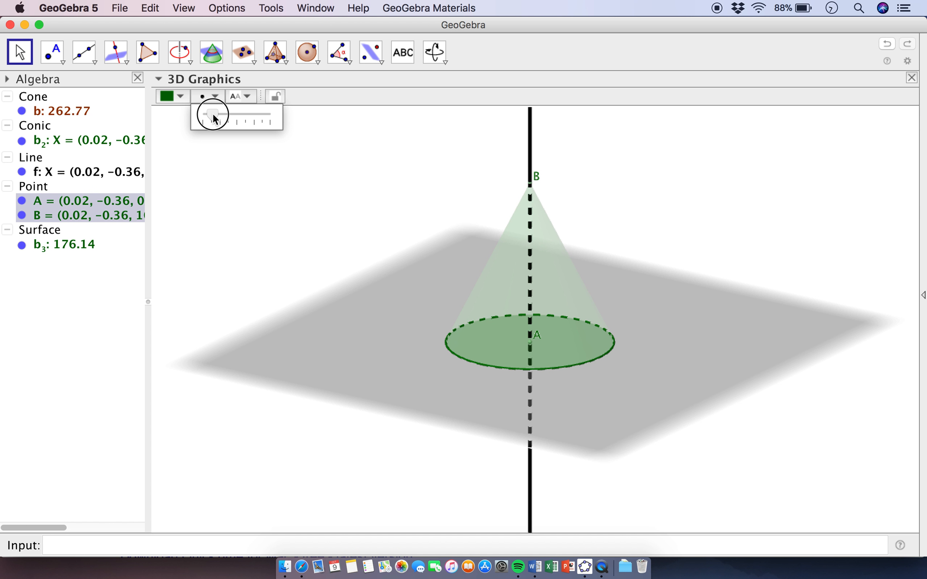
{"action": "left_click", "coordinate": [577, 171]}
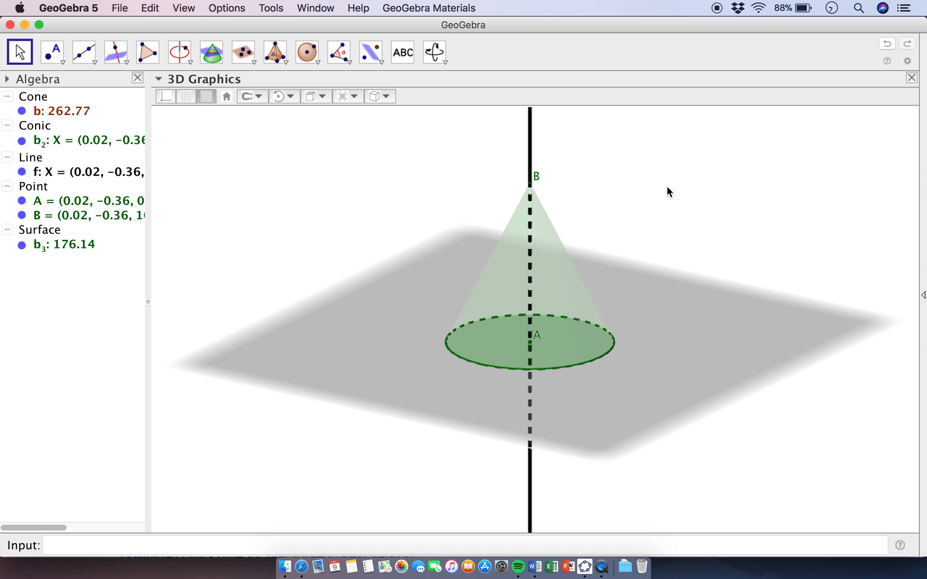
- Make the vertical line through A and B thinner, keeping its solid line style
{"action": "left_click", "coordinate": [531, 149]}
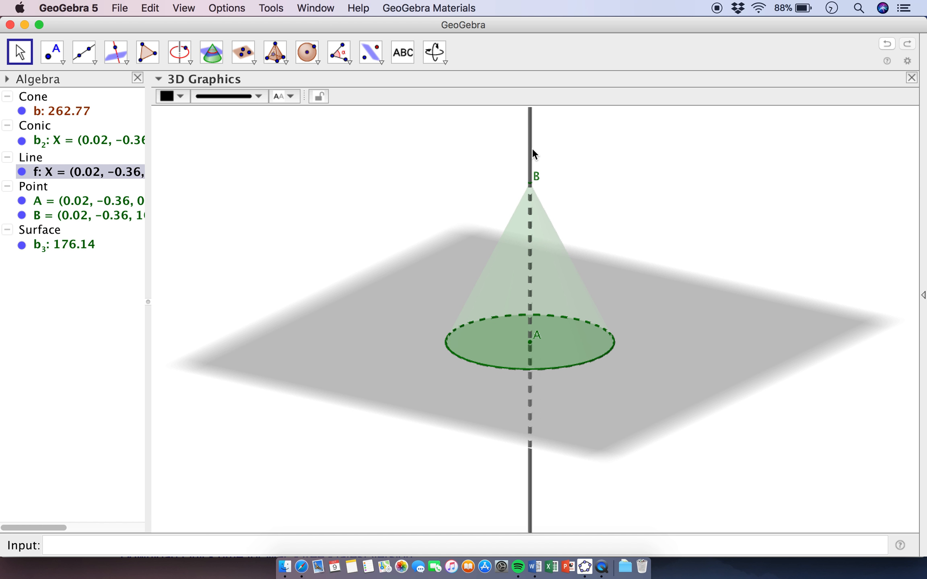
{"action": "left_click", "coordinate": [255, 95]}
{"action": "left_click_drag", "start_coordinate": [217, 203], "coordinate": [209, 201]}
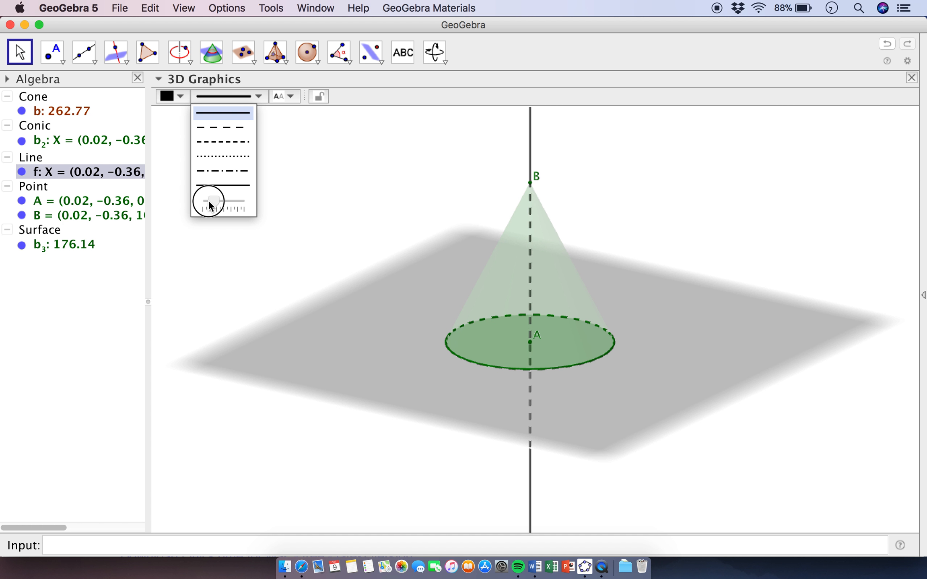
{"action": "left_click", "coordinate": [708, 247]}
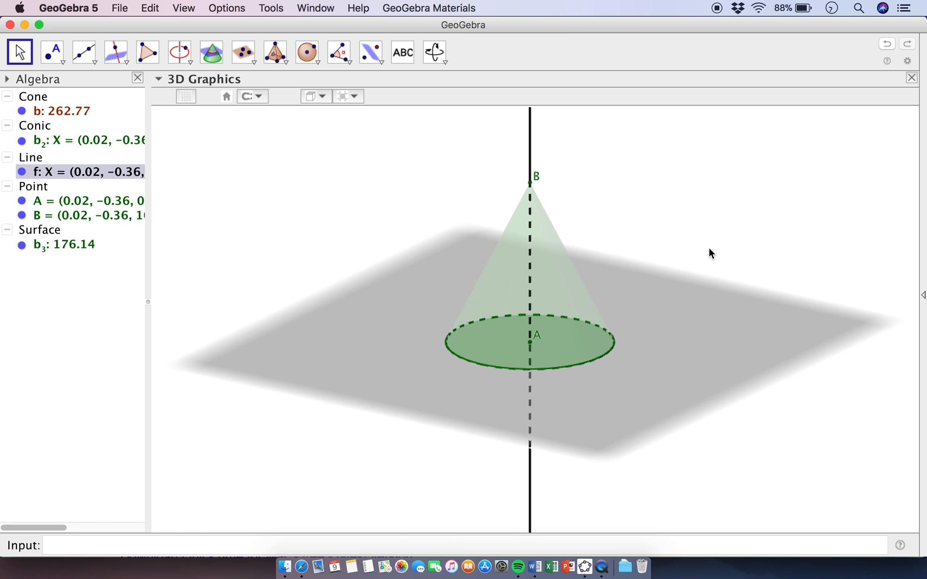
{"action": "mouse_move", "coordinate": [732, 226]}
{"action": "left_mouse_down"}
{"action": "mouse_move", "coordinate": [731, 207]}
{"action": "mouse_move", "coordinate": [708, 228]}
{"action": "mouse_move", "coordinate": [739, 229]}
{"action": "left_mouse_up"}
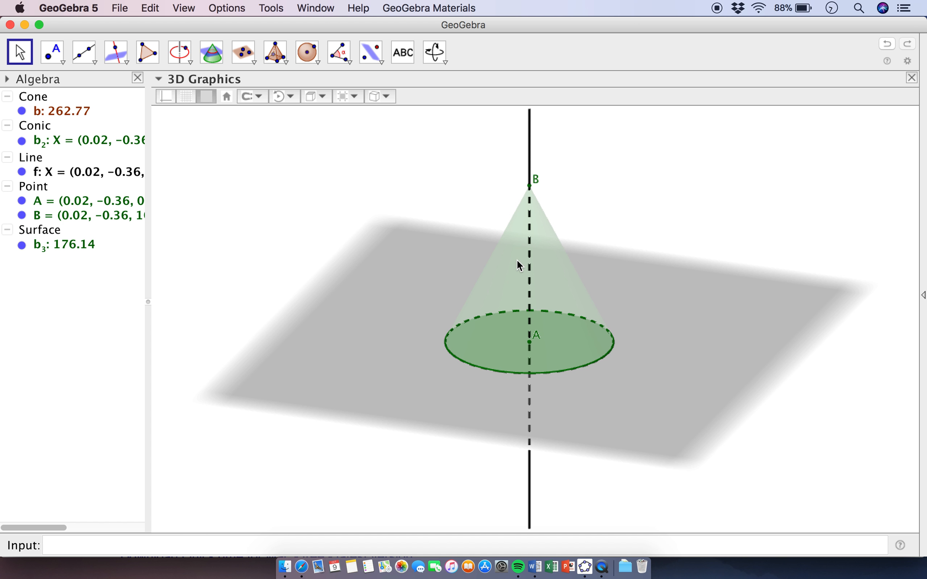
- Place a point on the vertical line about midway between A and B, and create a plane through it perpendicular to the line
{"action": "left_click", "coordinate": [52, 51]}
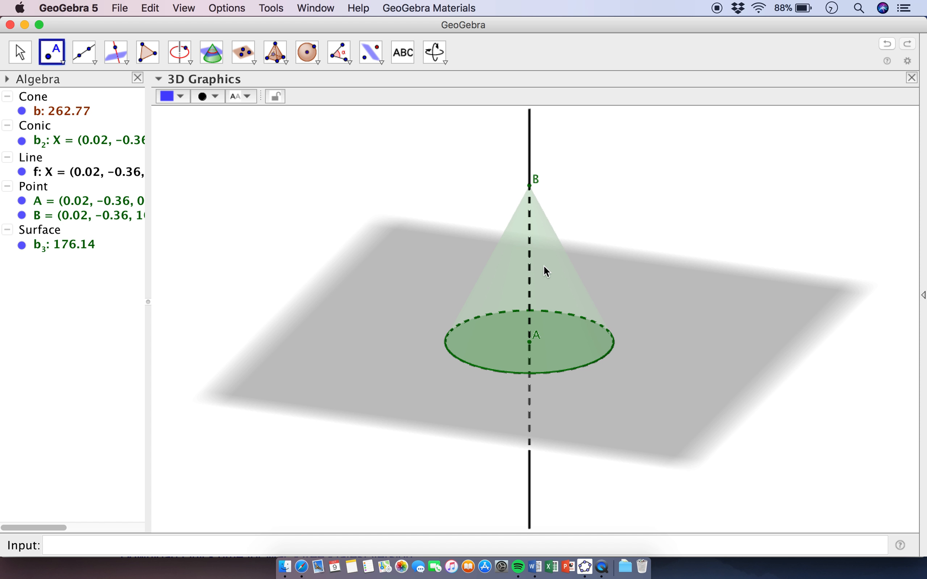
{"action": "left_click", "coordinate": [528, 268]}
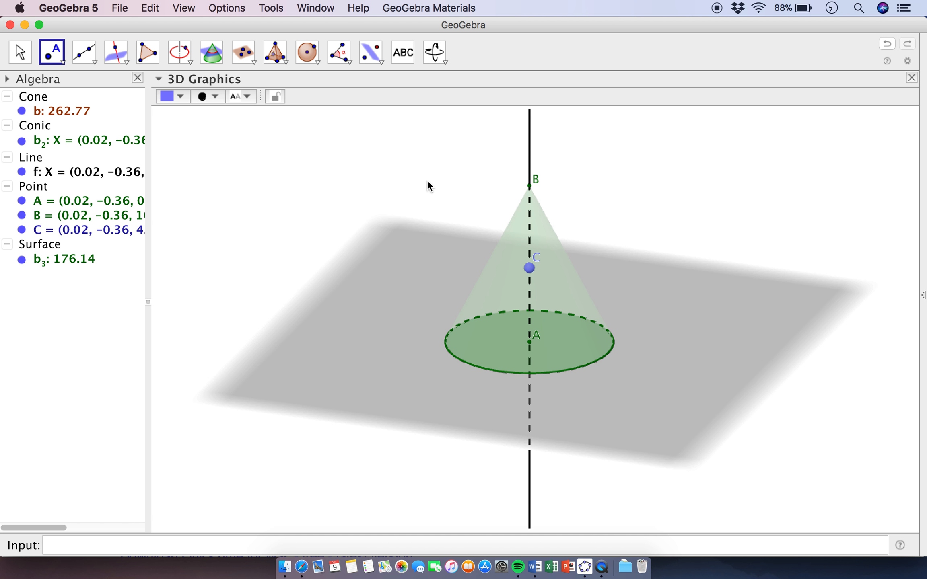
{"action": "left_click", "coordinate": [254, 64]}
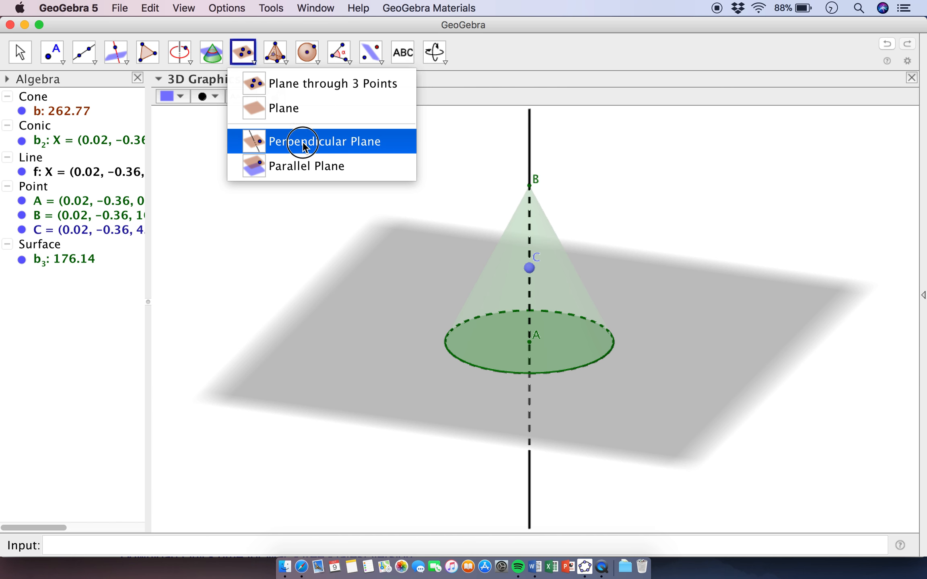
{"action": "left_click", "coordinate": [302, 142]}
{"action": "left_click", "coordinate": [530, 269]}
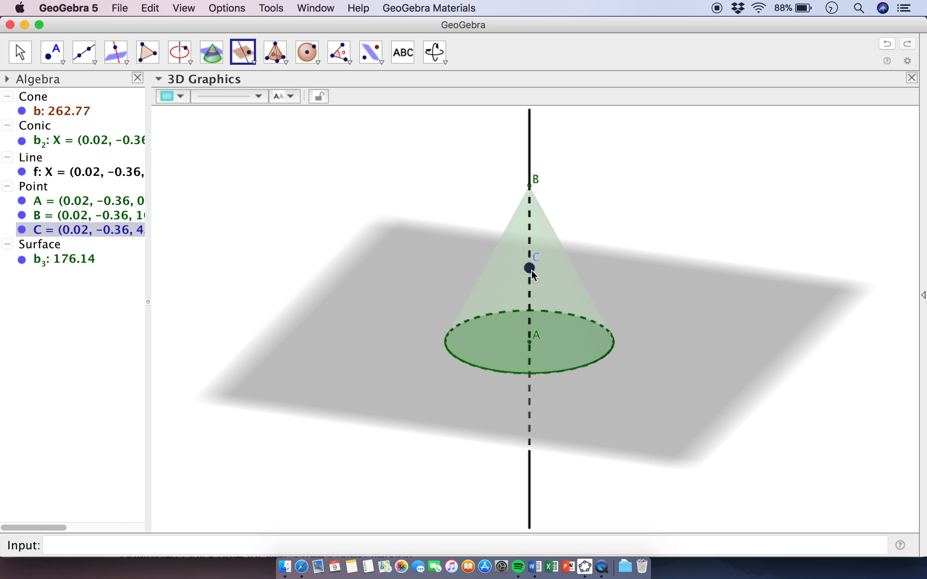
{"action": "left_click", "coordinate": [529, 241]}
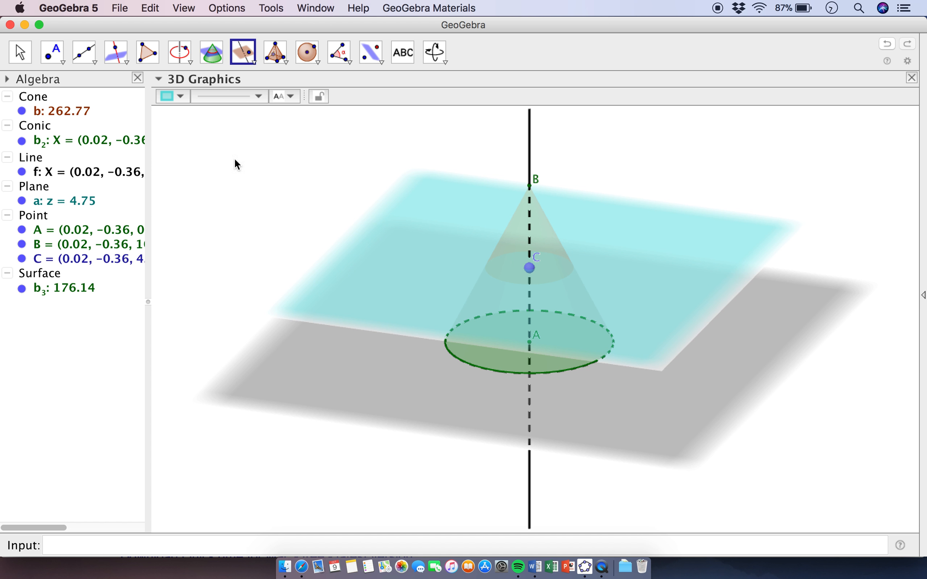
{"action": "left_click", "coordinate": [20, 51]}
- Create the intersection curve of the horizontal plane through C with the cone
{"action": "mouse_move", "coordinate": [244, 138]}
{"action": "left_mouse_down"}
{"action": "mouse_move", "coordinate": [244, 120]}
{"action": "mouse_move", "coordinate": [255, 128]}
{"action": "left_mouse_up"}
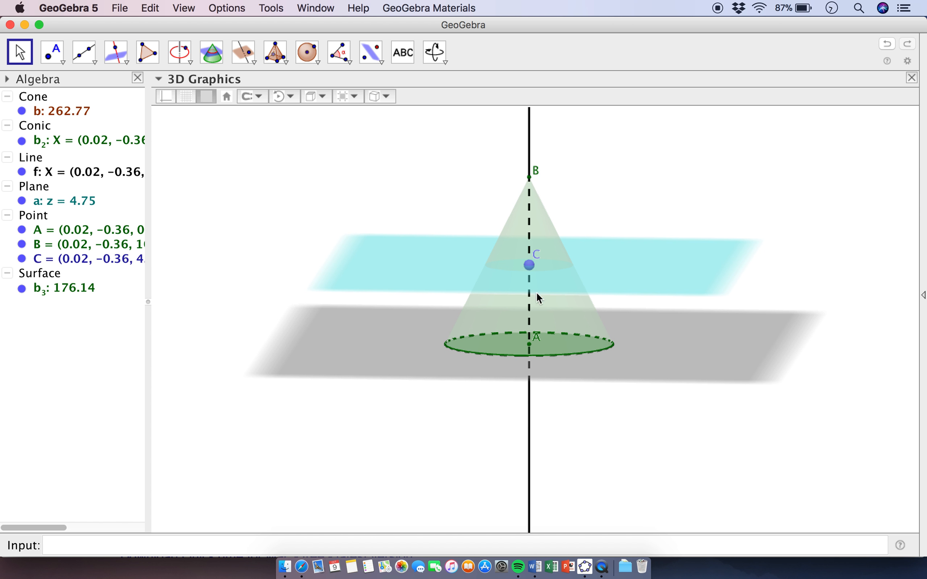
{"action": "left_click", "coordinate": [529, 266]}
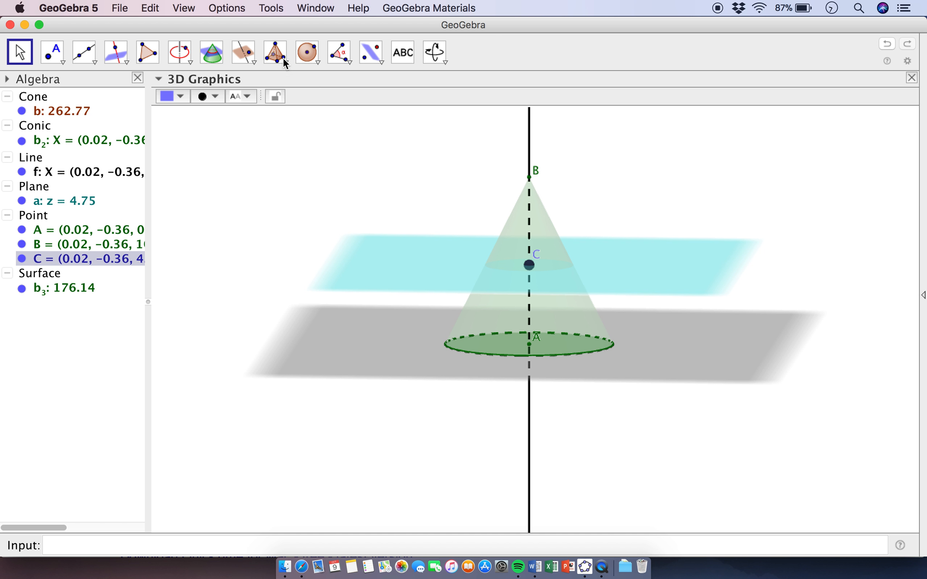
{"action": "mouse_move", "coordinate": [650, 202]}
{"action": "left_mouse_down"}
{"action": "mouse_move", "coordinate": [648, 221]}
{"action": "mouse_move", "coordinate": [637, 198]}
{"action": "mouse_move", "coordinate": [645, 208]}
{"action": "left_mouse_up"}
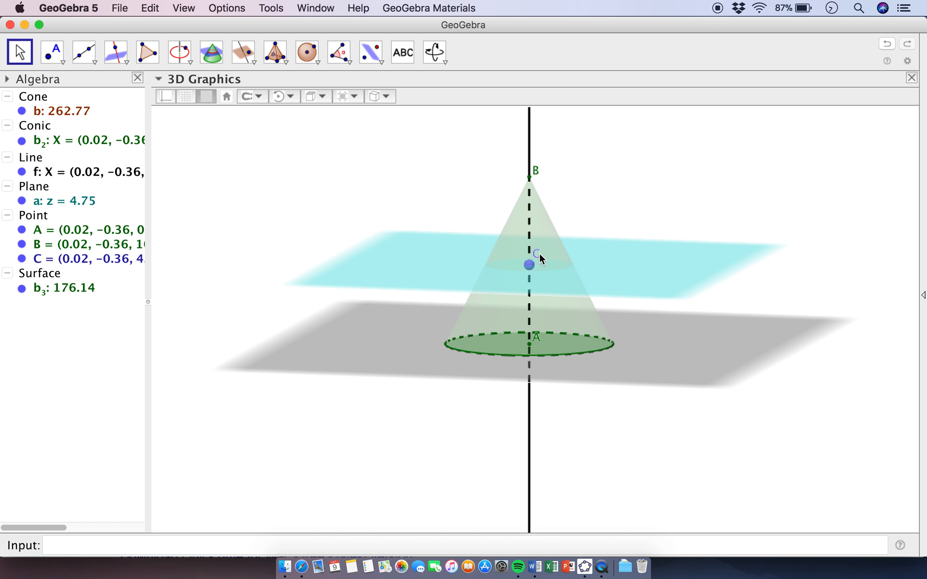
{"action": "left_click", "coordinate": [212, 57]}
{"action": "left_click", "coordinate": [422, 252]}
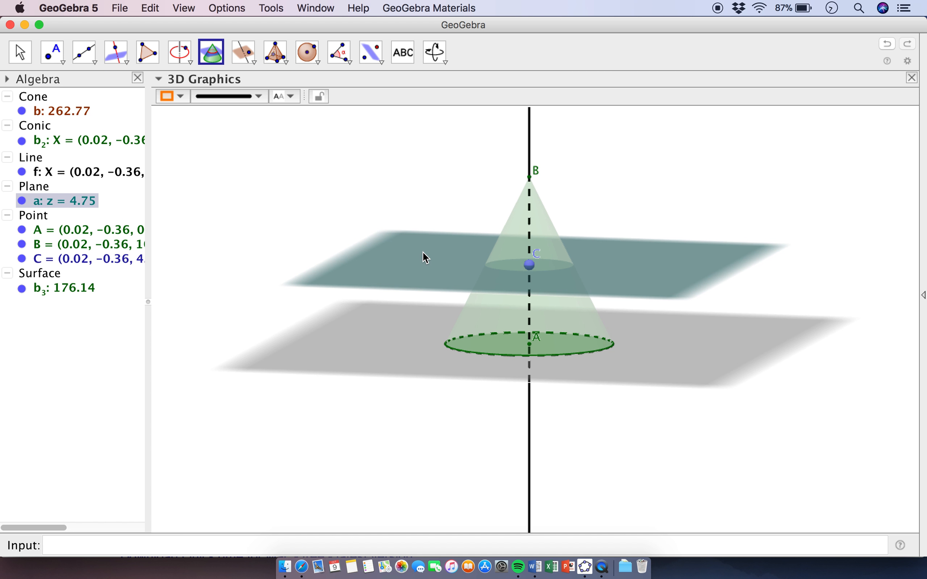
{"action": "left_click", "coordinate": [519, 229]}
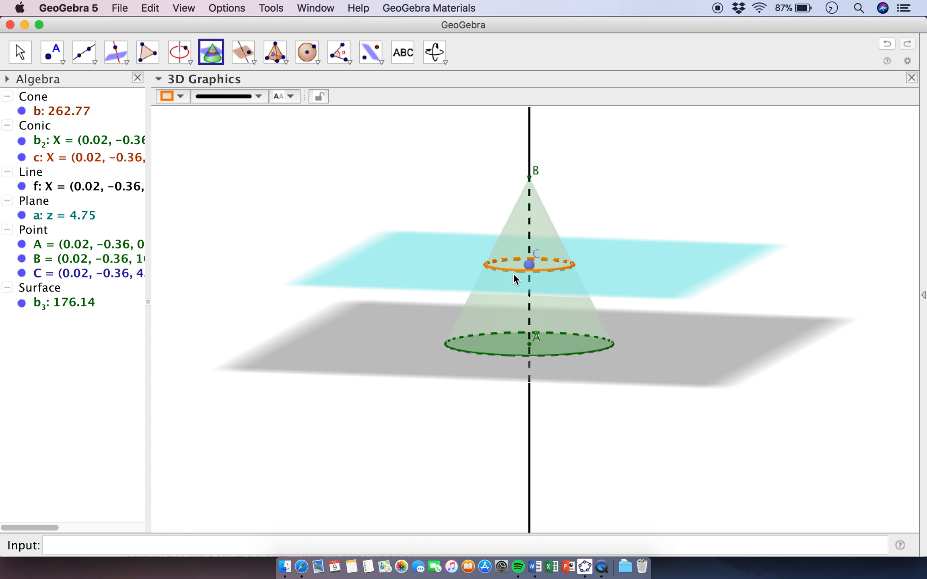
{"action": "left_click", "coordinate": [23, 42]}
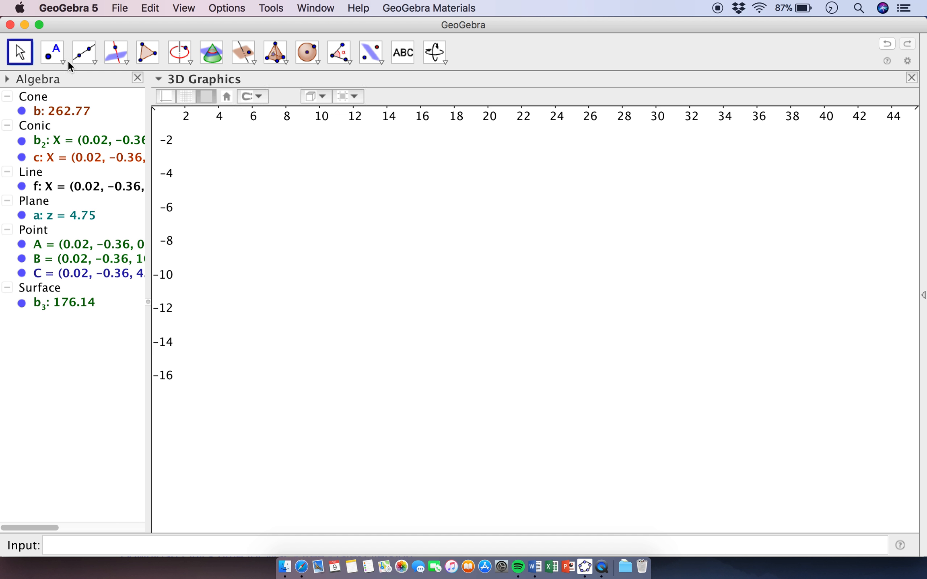
- Place a point on the front of the orange intersection circle around C
{"action": "left_click", "coordinate": [790, 174]}
{"action": "mouse_move", "coordinate": [790, 174]}
{"action": "left_mouse_down"}
{"action": "mouse_move", "coordinate": [786, 190]}
{"action": "mouse_move", "coordinate": [785, 163]}
{"action": "left_mouse_up"}
{"action": "left_click_drag", "start_coordinate": [791, 180], "coordinate": [793, 182]}
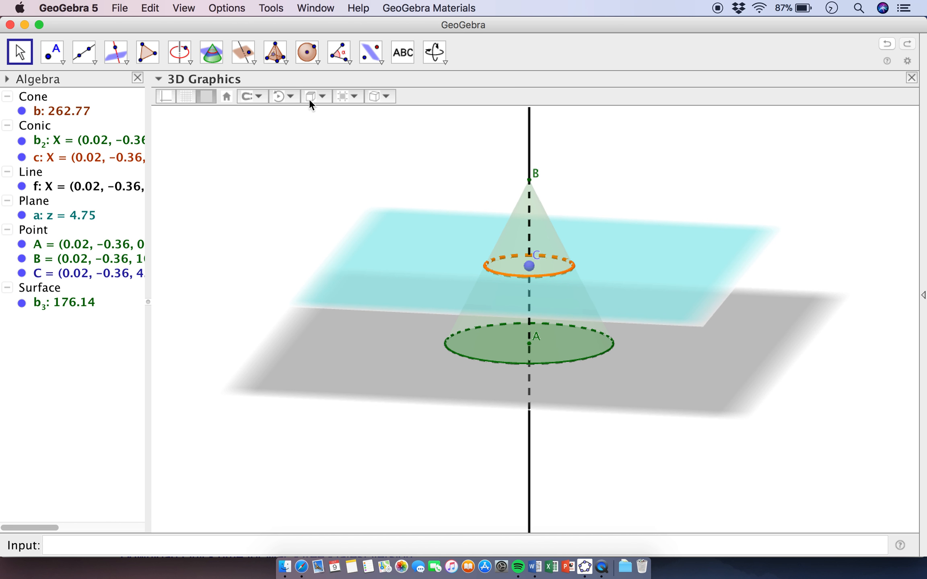
{"action": "left_click", "coordinate": [285, 63]}
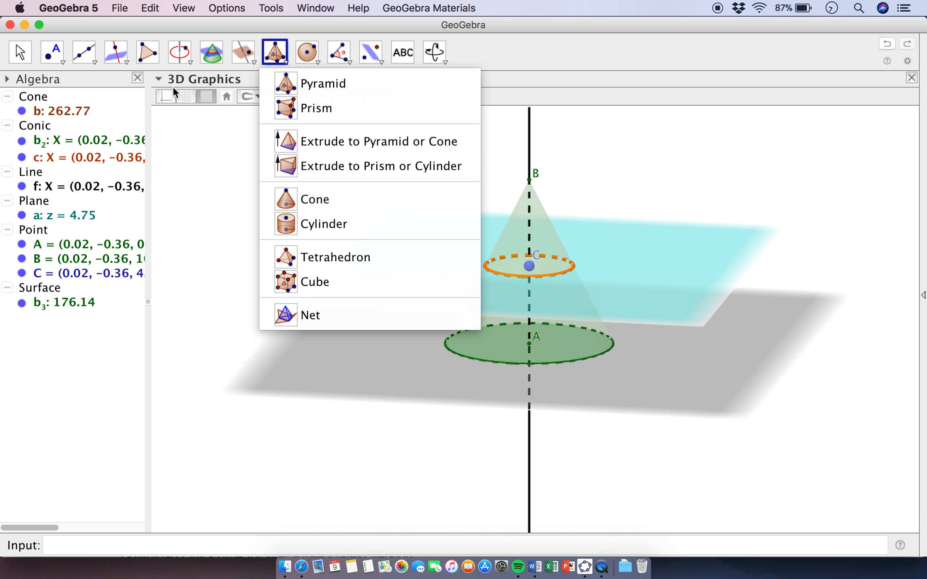
{"action": "left_click", "coordinate": [54, 50]}
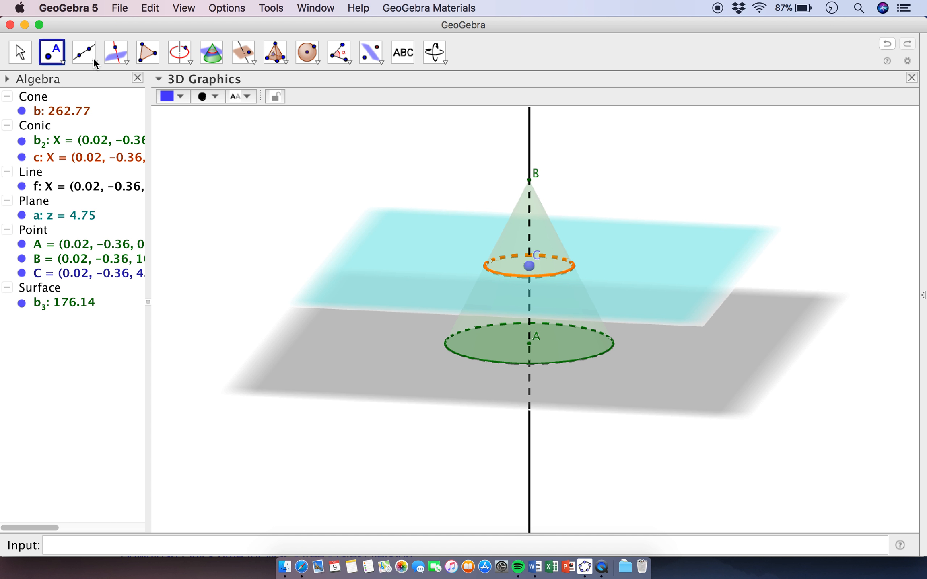
{"action": "left_click", "coordinate": [497, 273]}
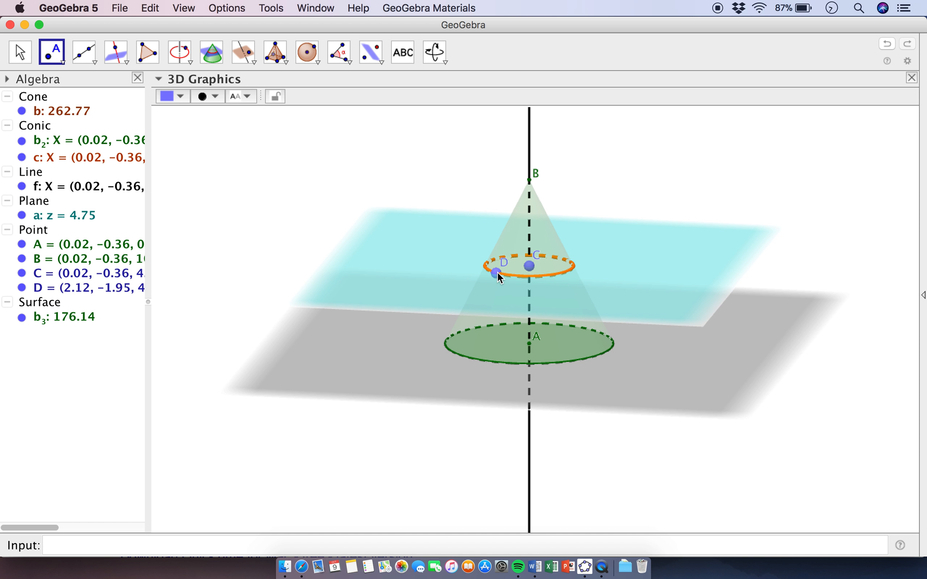
{"action": "left_click", "coordinate": [20, 54]}
- Create a cylinder along the axis between points C and A with radius DC
{"action": "left_click", "coordinate": [275, 52]}
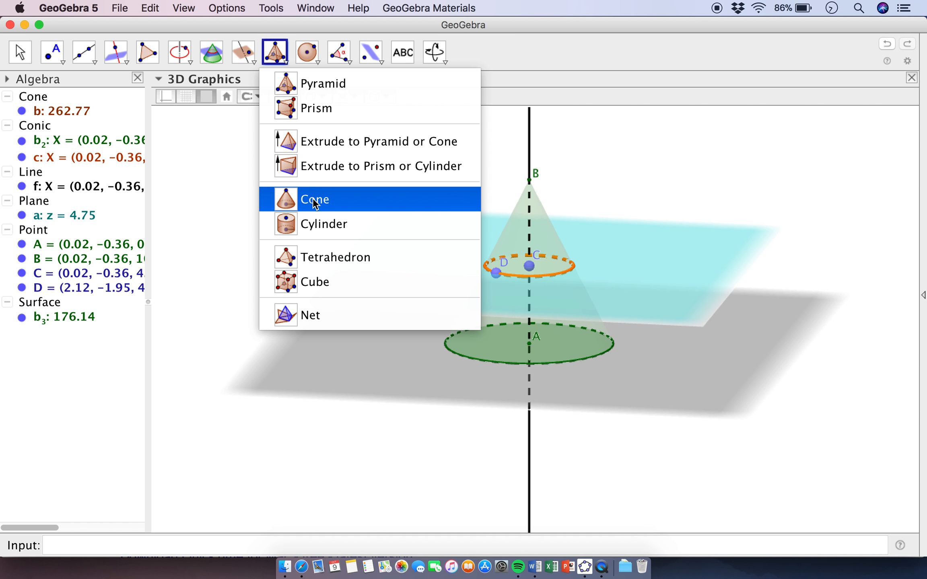
{"action": "left_click", "coordinate": [321, 225]}
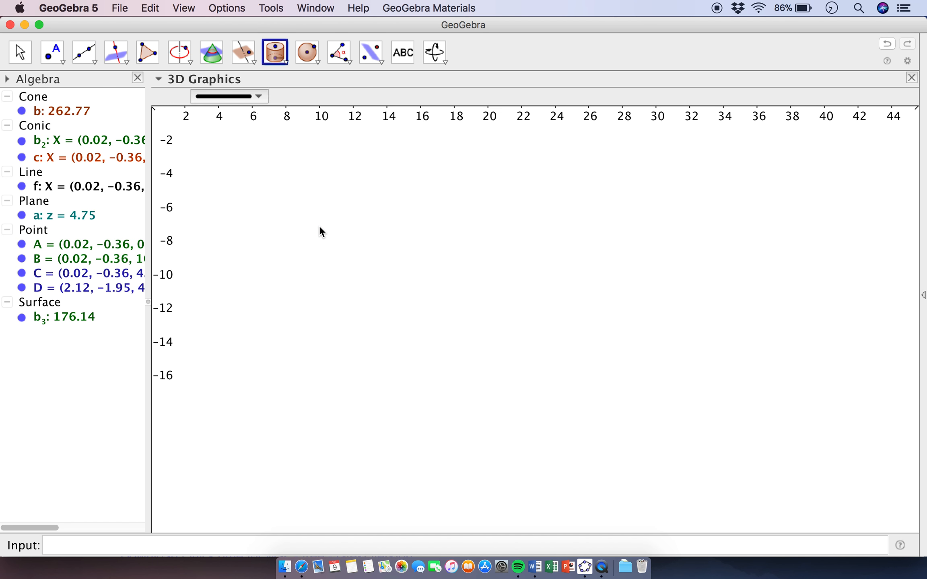
{"action": "left_click", "coordinate": [529, 268]}
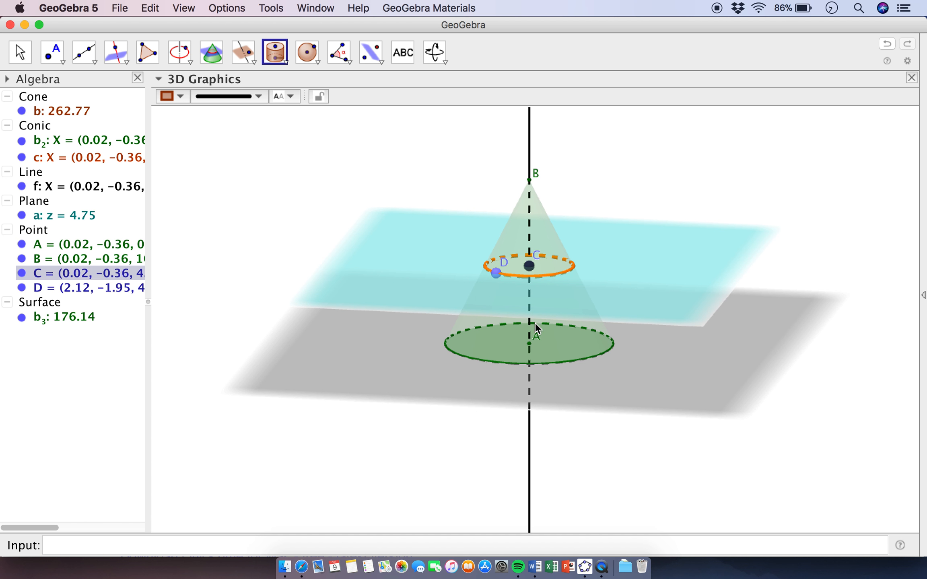
{"action": "left_click", "coordinate": [529, 345]}
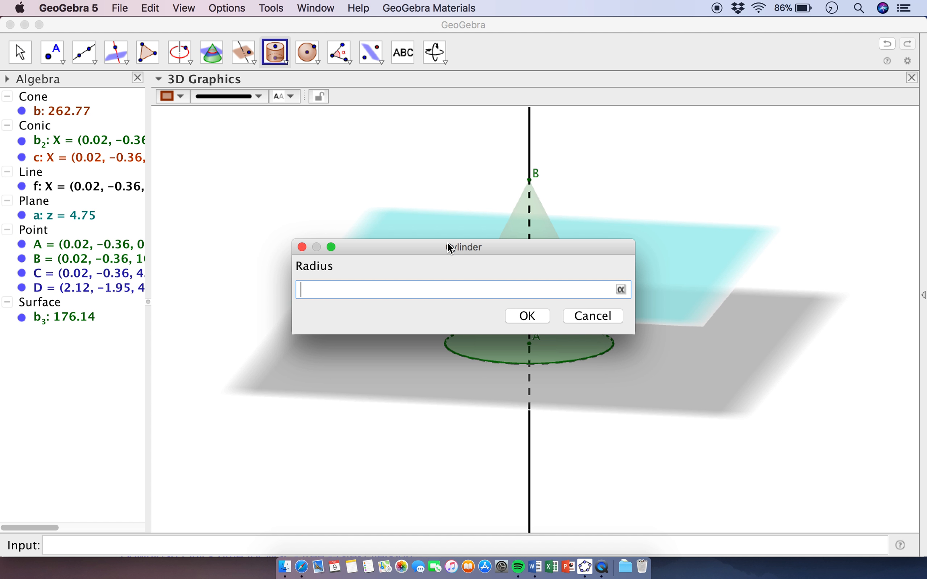
{"action": "left_click_drag", "start_coordinate": [420, 247], "coordinate": [513, 344]}
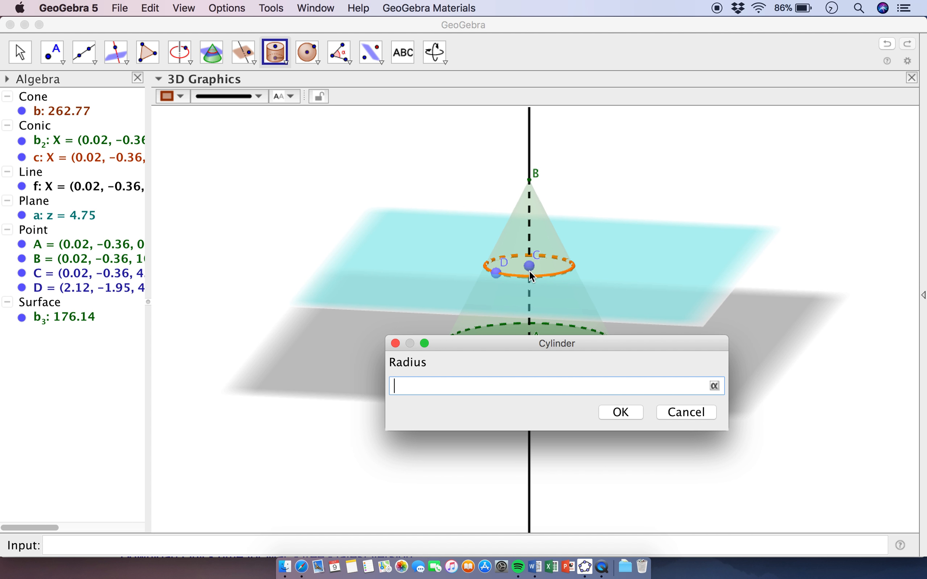
{"action": "type", "text": "DC"}
{"action": "left_click", "coordinate": [621, 411]}
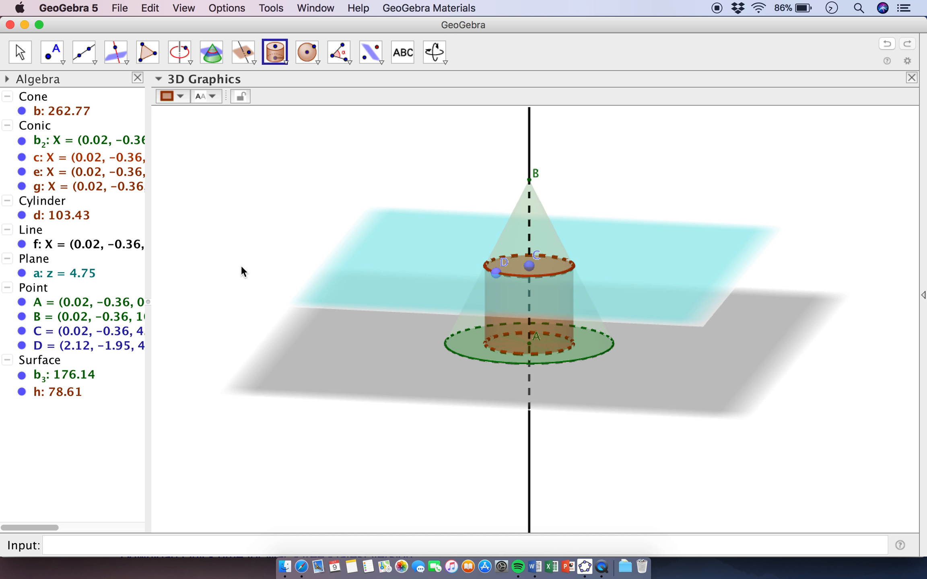
- Hide point D, and make point C red and smaller
{"action": "left_click", "coordinate": [22, 346]}
{"action": "left_click", "coordinate": [20, 51]}
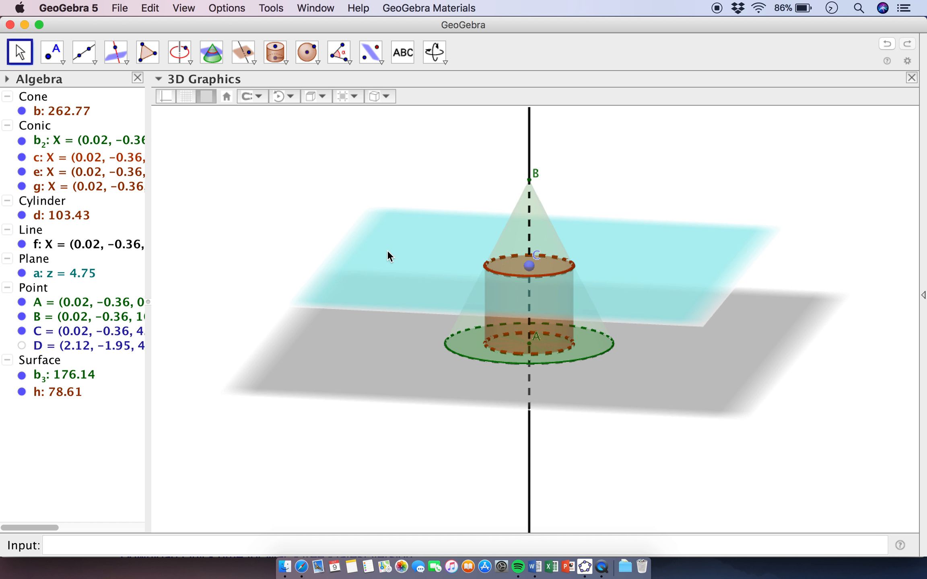
{"action": "left_click", "coordinate": [40, 290]}
{"action": "left_click", "coordinate": [38, 333]}
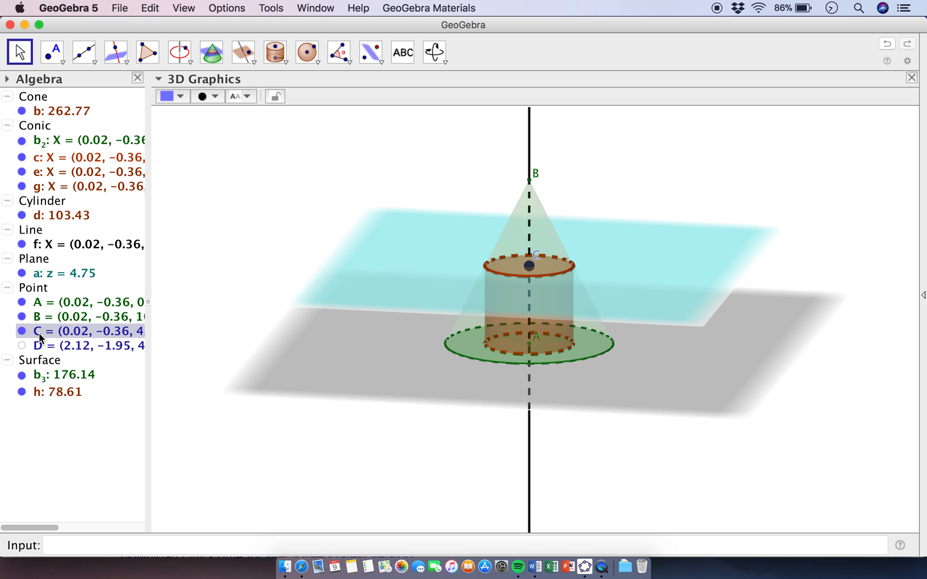
{"action": "left_click", "coordinate": [180, 95]}
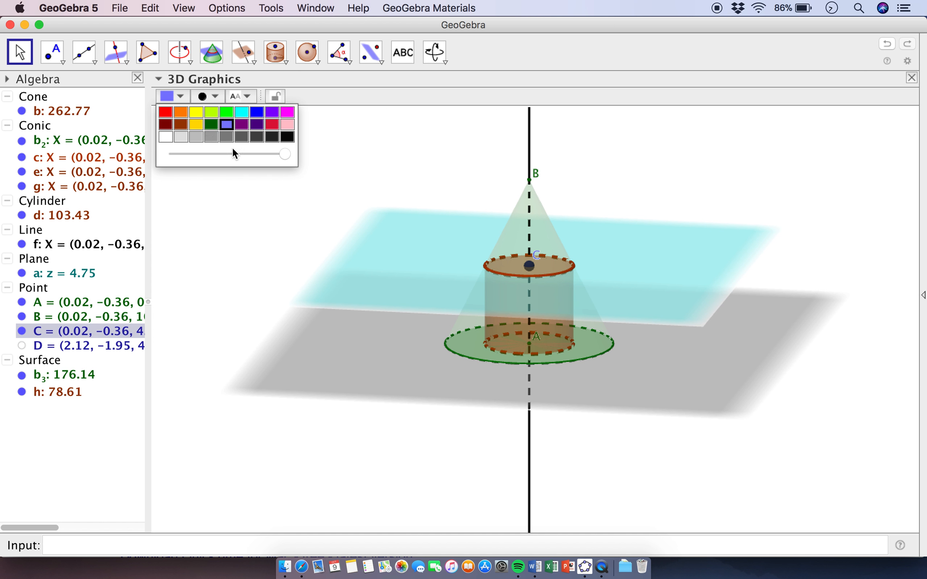
{"action": "left_click", "coordinate": [166, 116]}
{"action": "left_click", "coordinate": [208, 96]}
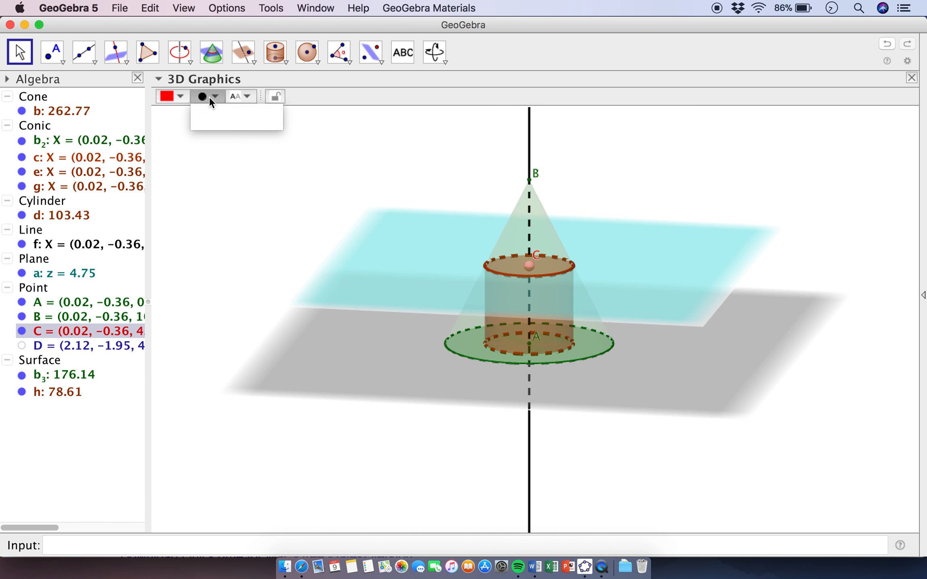
{"action": "left_click_drag", "start_coordinate": [219, 118], "coordinate": [211, 116]}
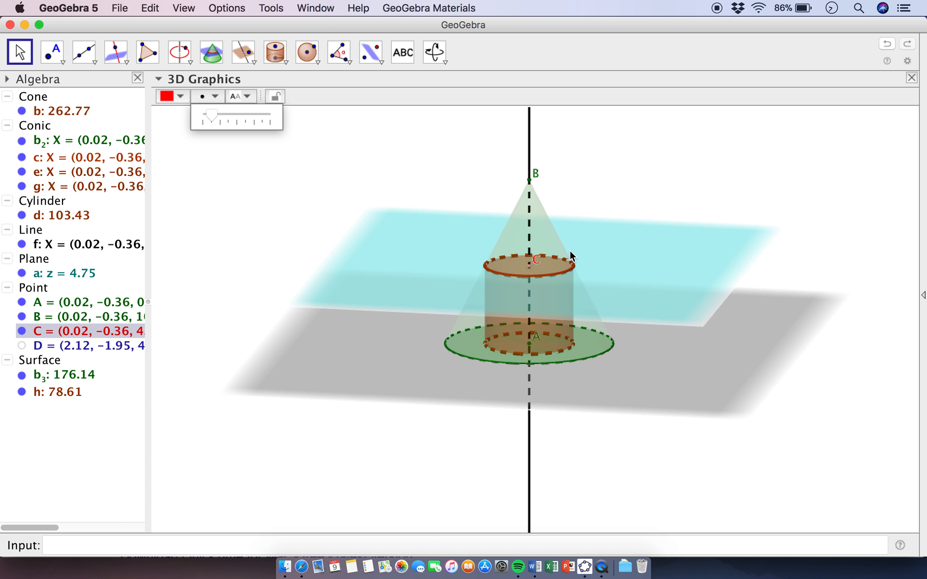
- Recolour the inscribed cylinder red and raise its opacity close to the maximum
{"action": "left_click", "coordinate": [562, 266]}
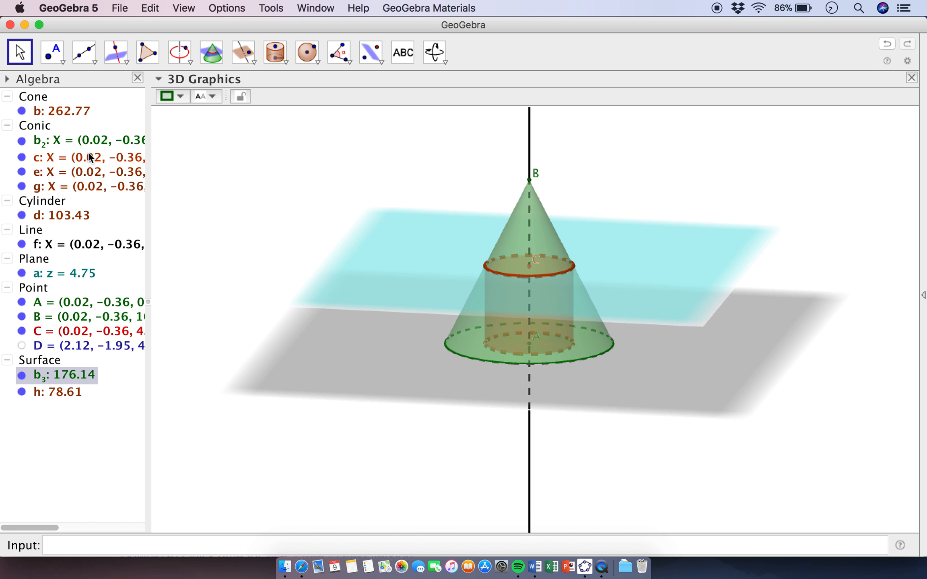
{"action": "left_click", "coordinate": [70, 215]}
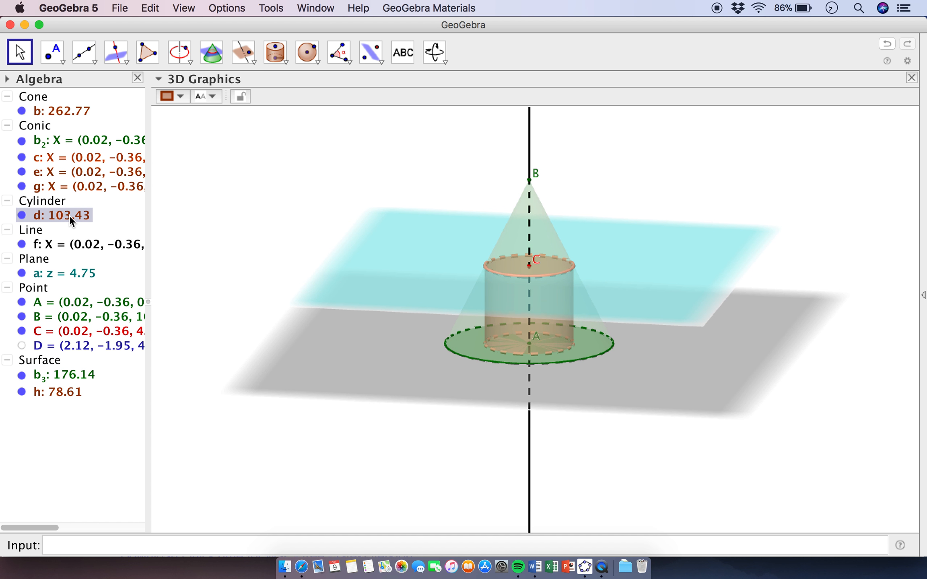
{"action": "left_click", "coordinate": [176, 96]}
{"action": "left_click", "coordinate": [168, 111]}
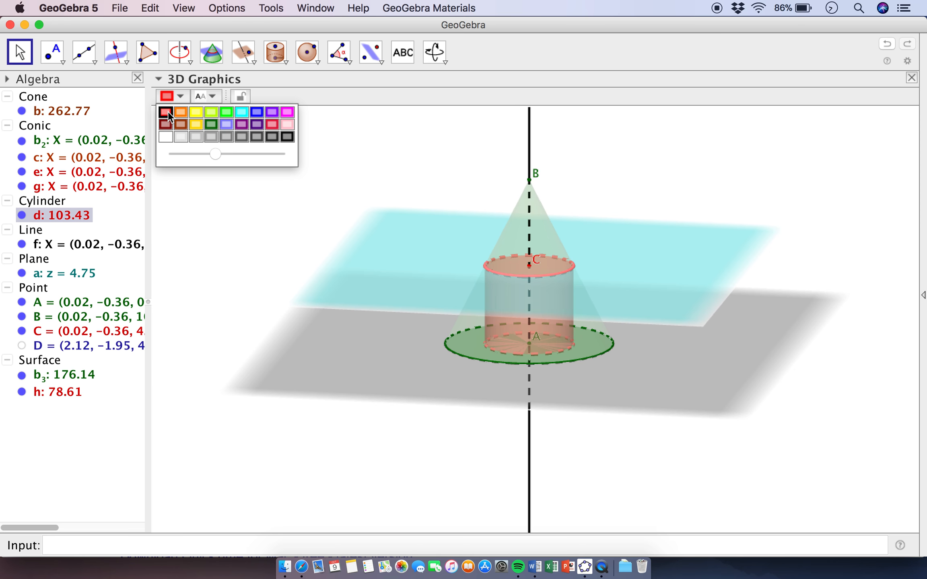
{"action": "left_click_drag", "start_coordinate": [225, 158], "coordinate": [277, 155]}
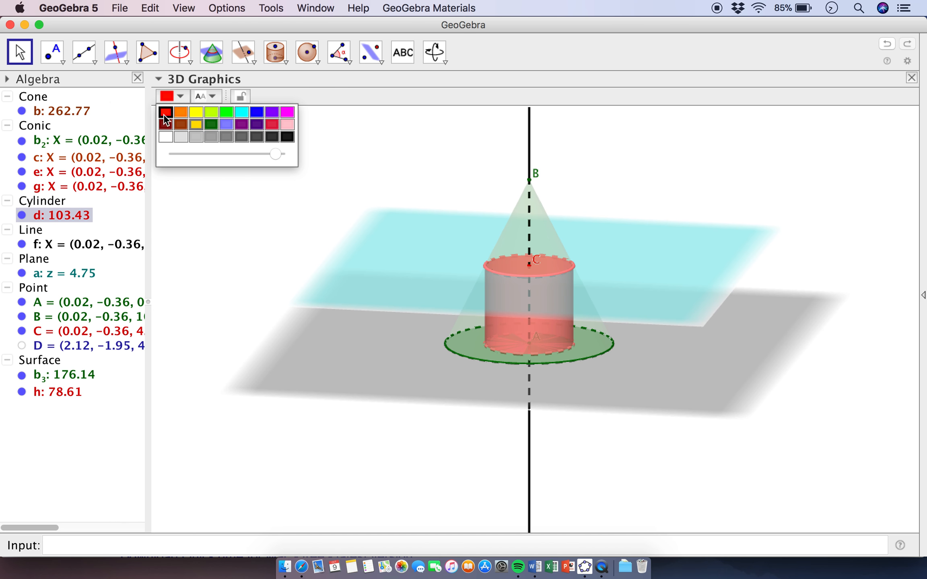
{"action": "left_click", "coordinate": [413, 169]}
{"action": "left_click", "coordinate": [411, 164]}
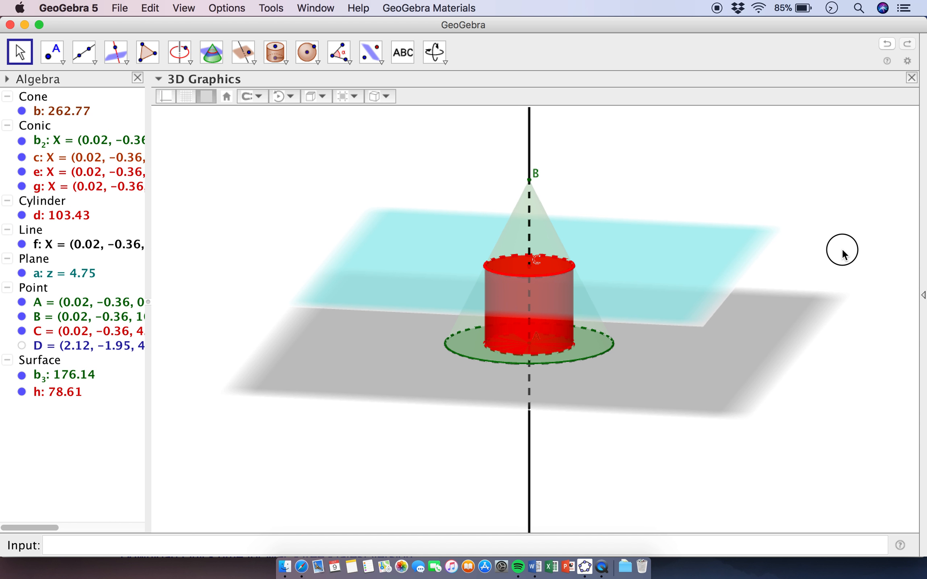
{"action": "mouse_move", "coordinate": [842, 248]}
{"action": "left_mouse_down"}
{"action": "mouse_move", "coordinate": [841, 240]}
{"action": "mouse_move", "coordinate": [841, 248]}
{"action": "left_mouse_up"}
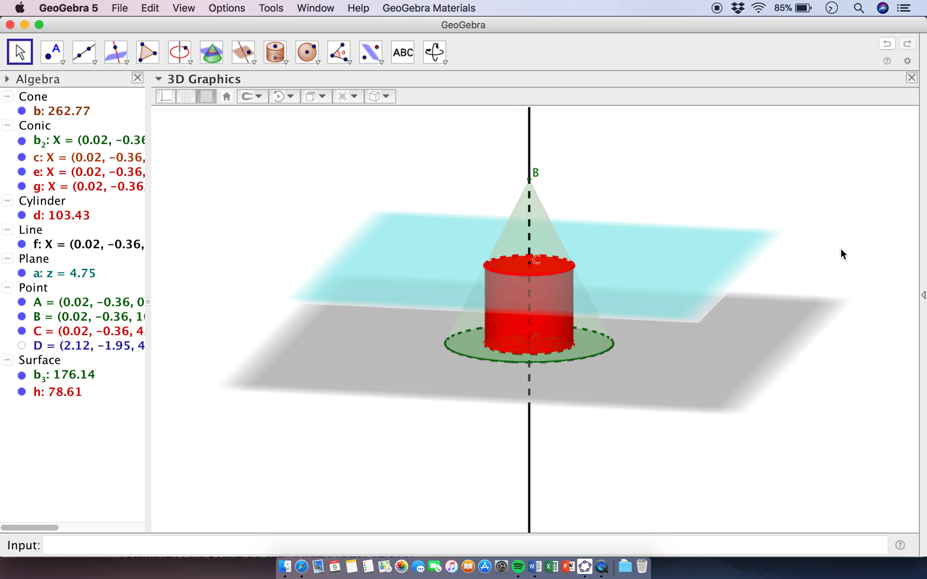
- Hide the light blue horizontal plane through point C
{"action": "left_click", "coordinate": [705, 276]}
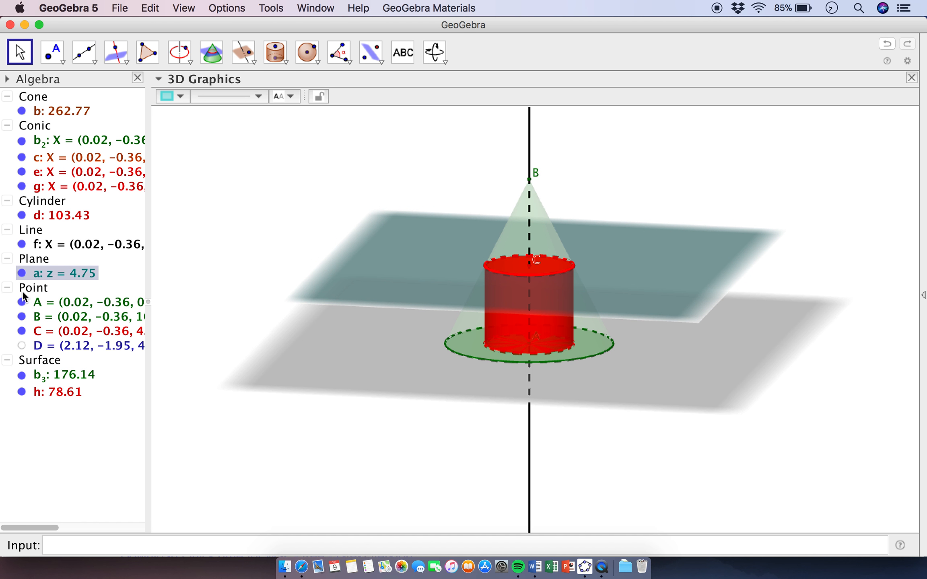
{"action": "left_click", "coordinate": [23, 272]}
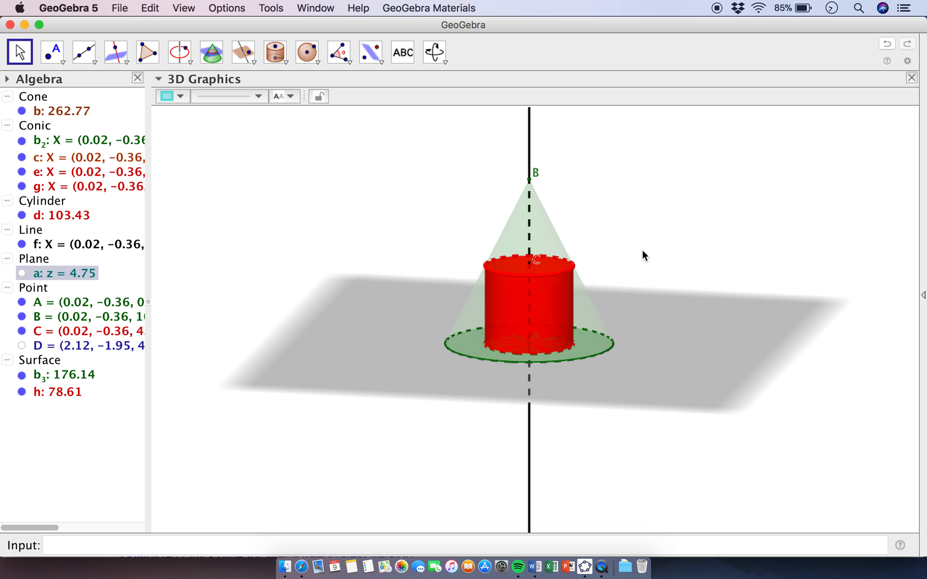
{"action": "left_click_drag", "start_coordinate": [666, 240], "coordinate": [667, 235]}
- Recolour point C black so that it stands out against the red cylinder
{"action": "left_click", "coordinate": [530, 266]}
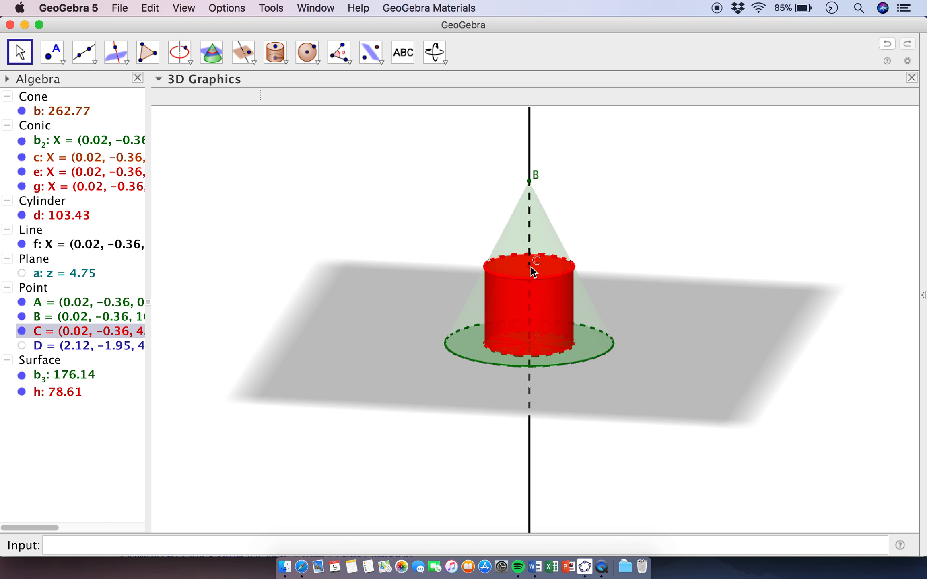
{"action": "left_click", "coordinate": [181, 97]}
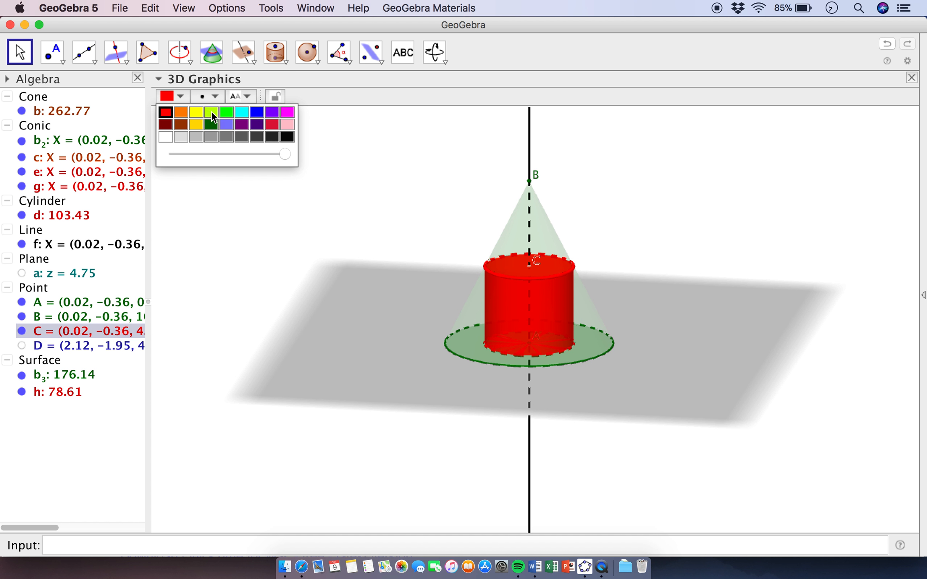
{"action": "left_click", "coordinate": [260, 112]}
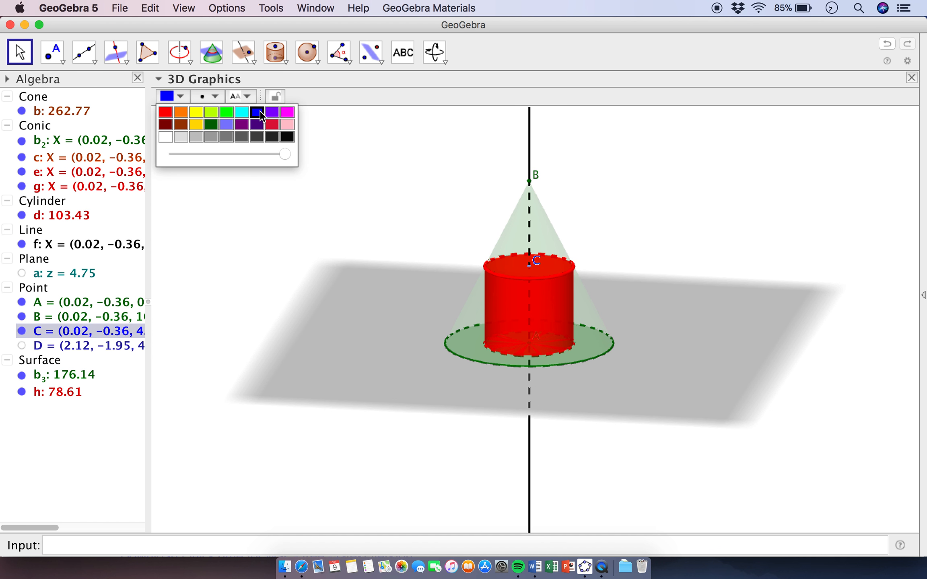
{"action": "left_click", "coordinate": [287, 137]}
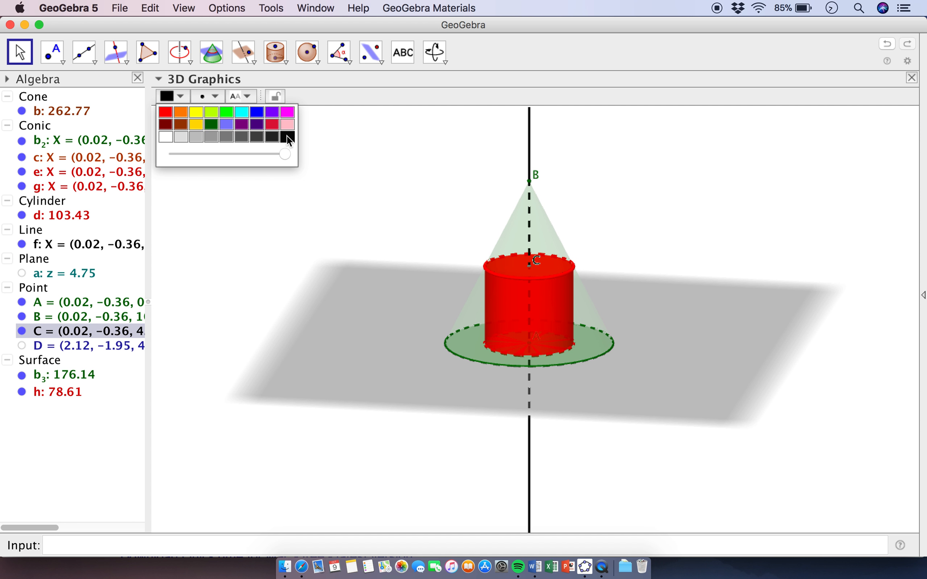
{"action": "left_click", "coordinate": [657, 218]}
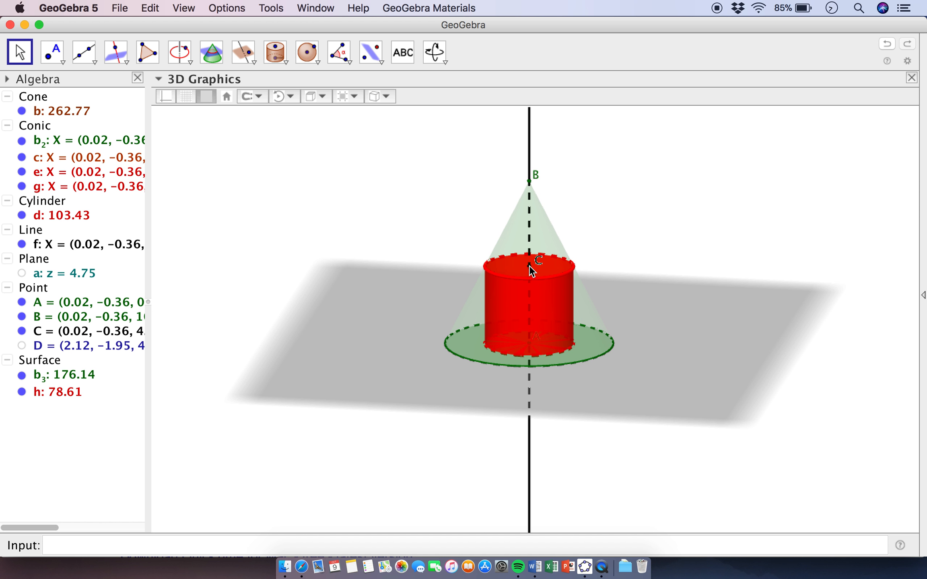
- Move point C up the axis to a height of about 7.31 to make the cylinder taller and narrower
{"action": "left_click_drag", "start_coordinate": [529, 265], "coordinate": [534, 221]}
{"action": "left_click", "coordinate": [639, 215]}
{"action": "left_click_drag", "start_coordinate": [639, 214], "coordinate": [639, 208]}
- Make the red cylinder slightly more transparent
{"action": "left_click", "coordinate": [541, 249]}
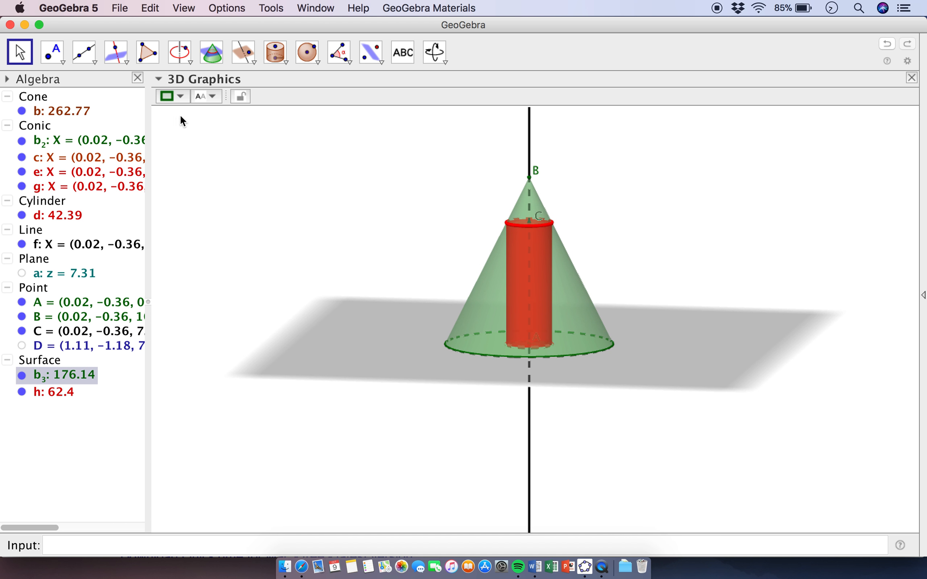
{"action": "left_click", "coordinate": [73, 216]}
{"action": "left_click", "coordinate": [180, 96]}
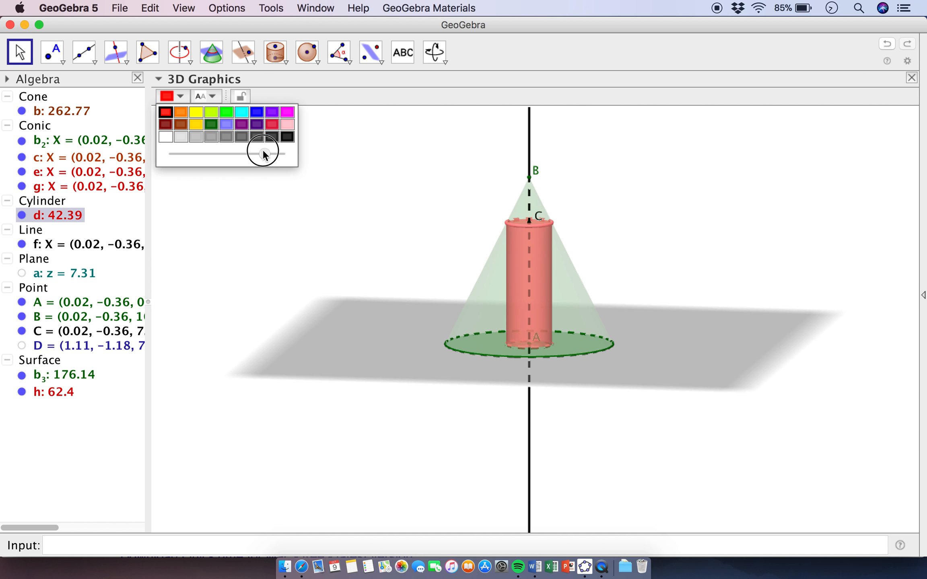
{"action": "left_click_drag", "start_coordinate": [263, 153], "coordinate": [285, 154]}
{"action": "left_click", "coordinate": [740, 189]}
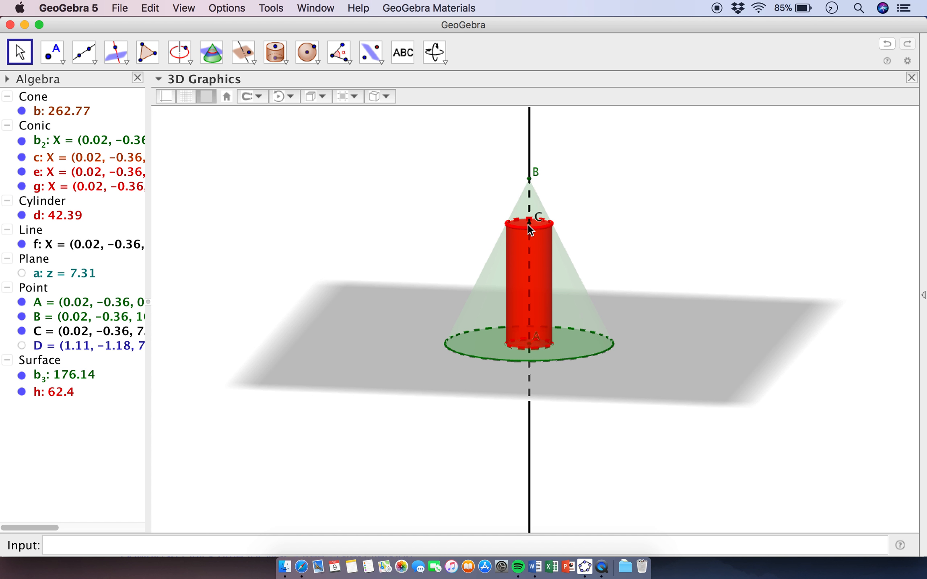
- Move point C down the axis to a height of about 1.58 to flatten and widen the cylinder
{"action": "left_click_drag", "start_coordinate": [528, 224], "coordinate": [532, 324]}
{"action": "left_click", "coordinate": [641, 257]}
{"action": "left_click_drag", "start_coordinate": [660, 249], "coordinate": [668, 261]}
- Recolour the cylinder blue and raise its top by moving point C to a height of about 3.79
{"action": "left_click", "coordinate": [480, 303]}
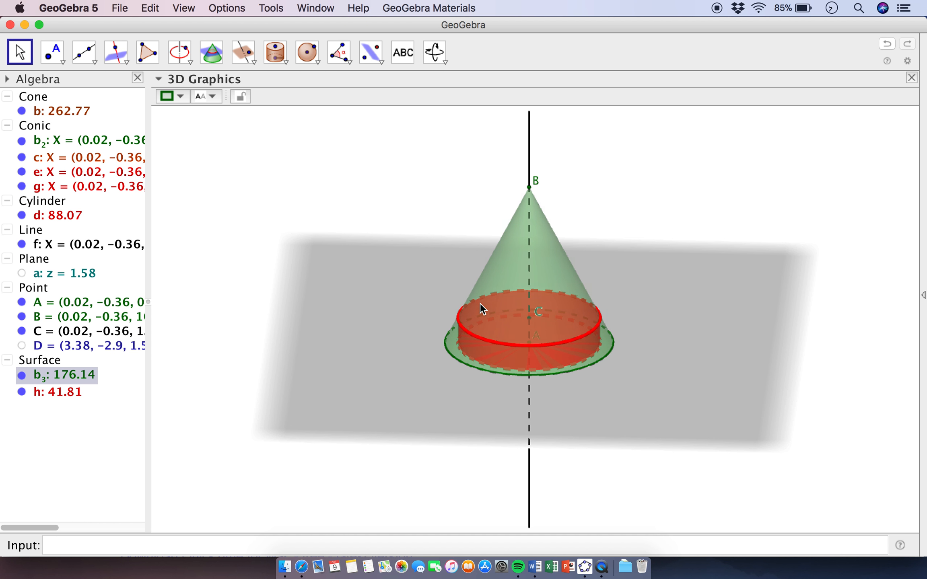
{"action": "left_click", "coordinate": [61, 216]}
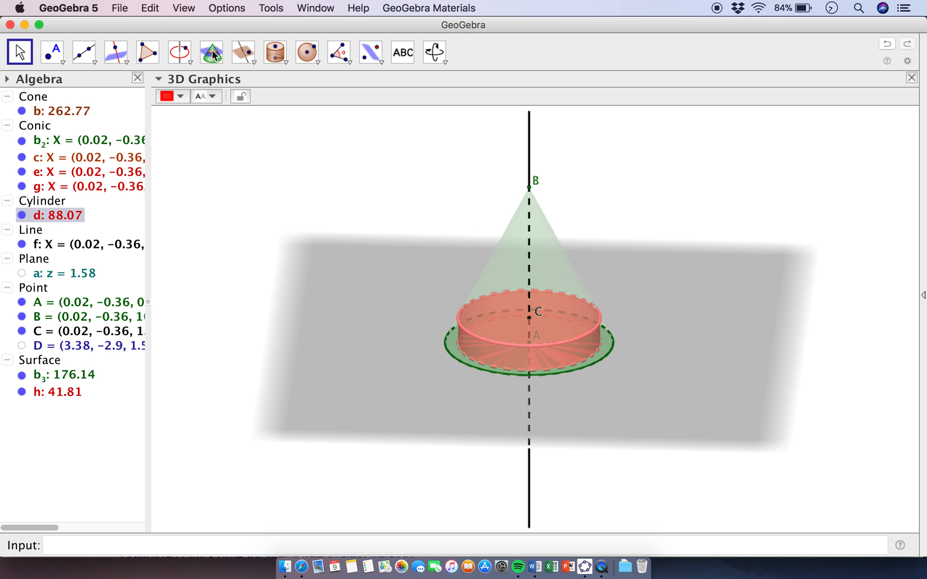
{"action": "left_click", "coordinate": [180, 96]}
{"action": "left_click", "coordinate": [257, 112]}
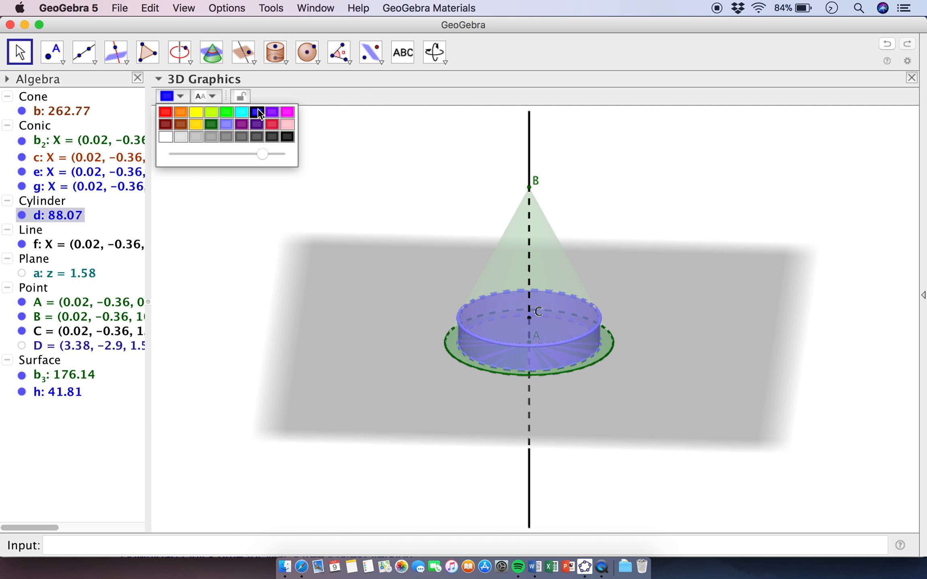
{"action": "left_click", "coordinate": [670, 218]}
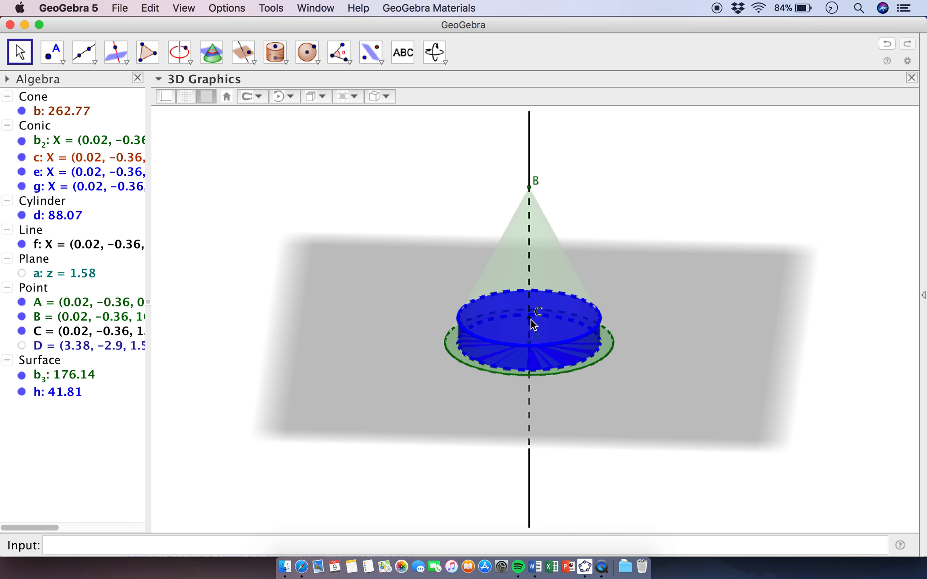
{"action": "left_click_drag", "start_coordinate": [530, 319], "coordinate": [530, 282]}
{"action": "left_click_drag", "start_coordinate": [628, 222], "coordinate": [627, 213]}
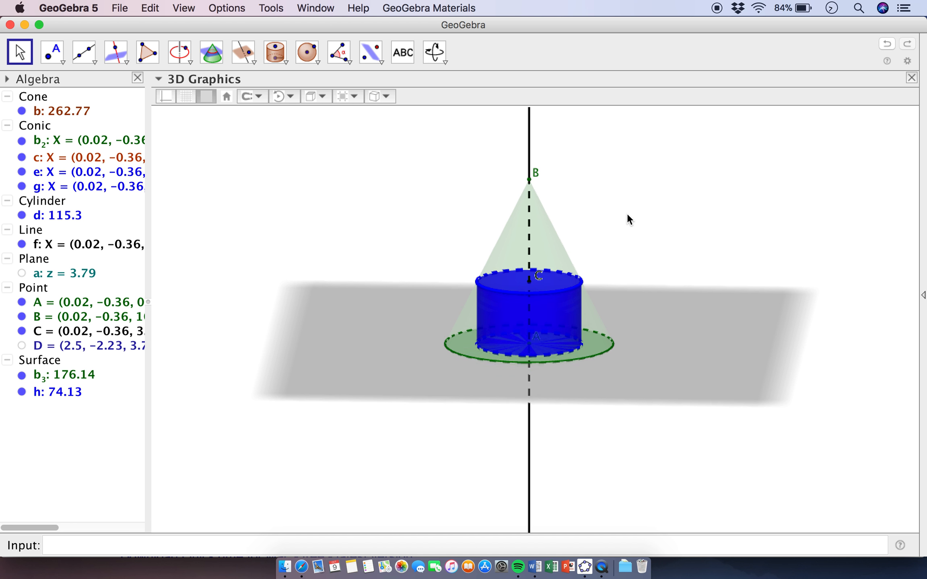
- Thin the outline of the cylinder's top circle, keeping its solid line style
{"action": "left_click", "coordinate": [566, 306]}
{"action": "left_click", "coordinate": [517, 296]}
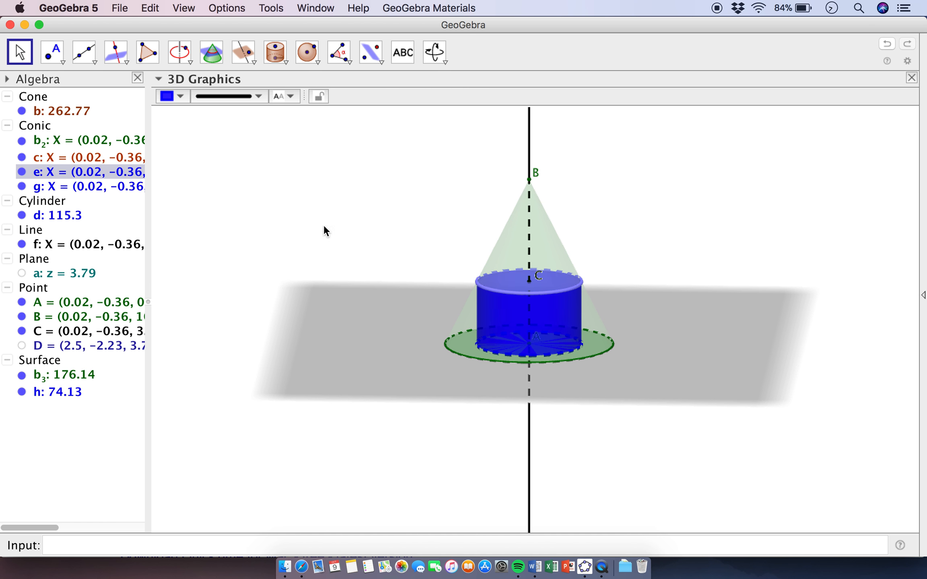
{"action": "left_click", "coordinate": [230, 97]}
{"action": "left_click_drag", "start_coordinate": [217, 201], "coordinate": [209, 201]}
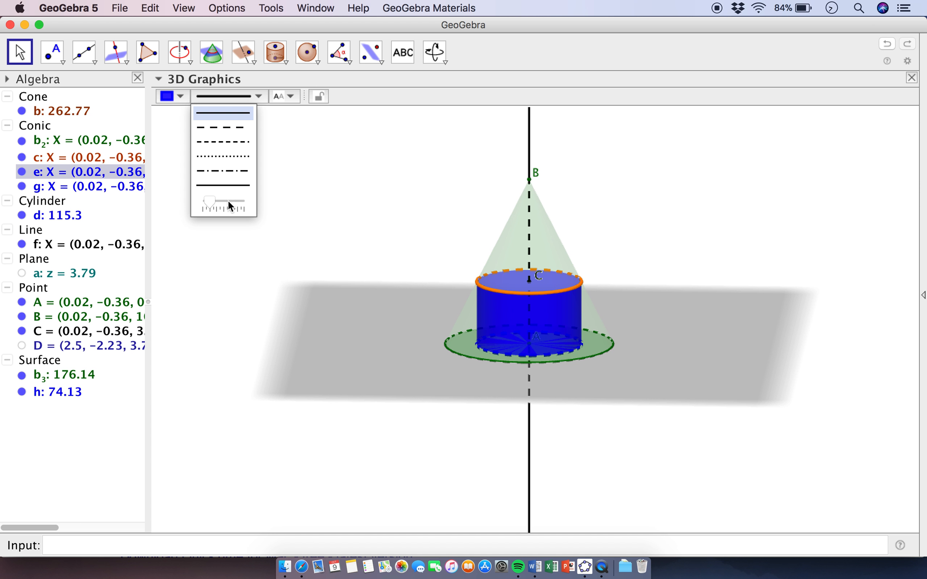
{"action": "left_click", "coordinate": [644, 224]}
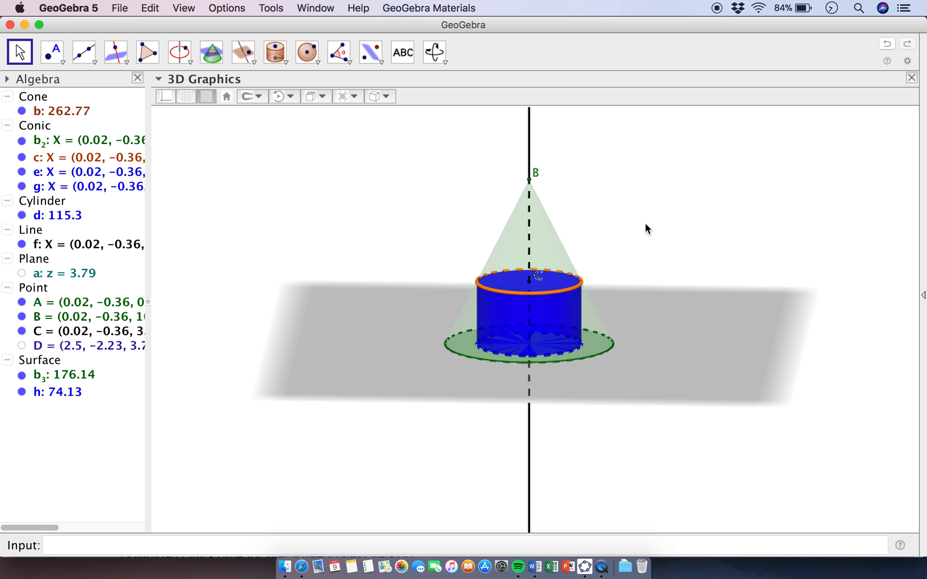
- Recolour circle c around the cylinder's top white and thin its outline
{"action": "left_click", "coordinate": [575, 294]}
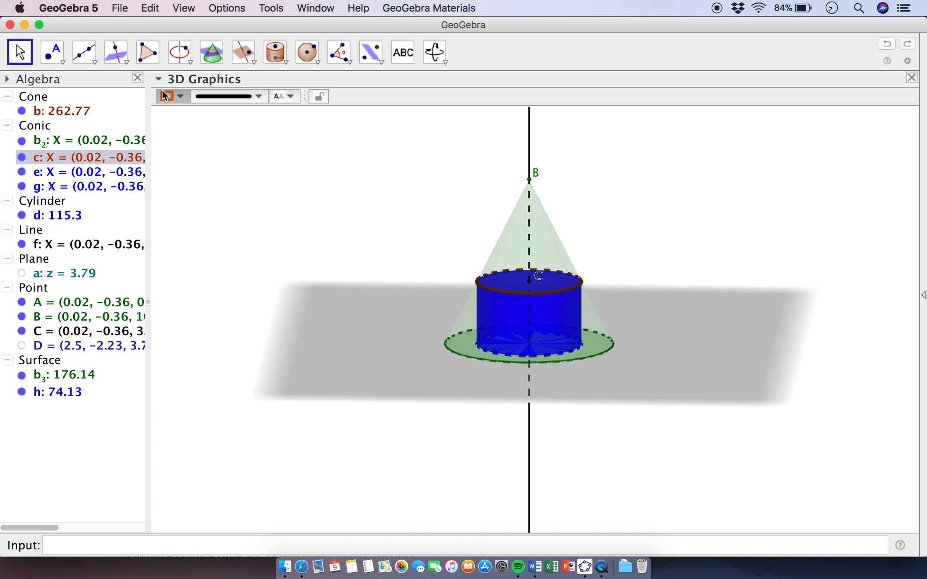
{"action": "left_click", "coordinate": [177, 97]}
{"action": "left_click", "coordinate": [259, 113]}
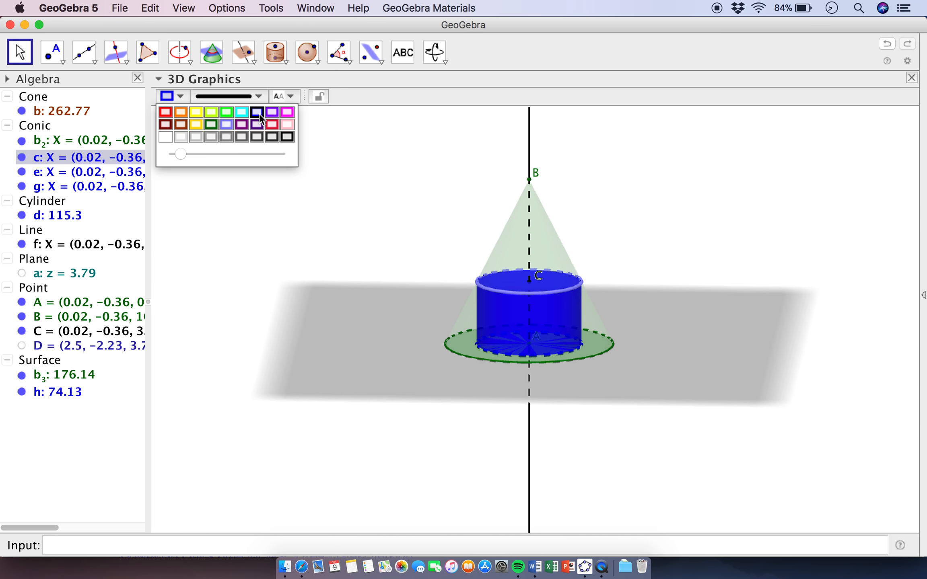
{"action": "left_click", "coordinate": [165, 136]}
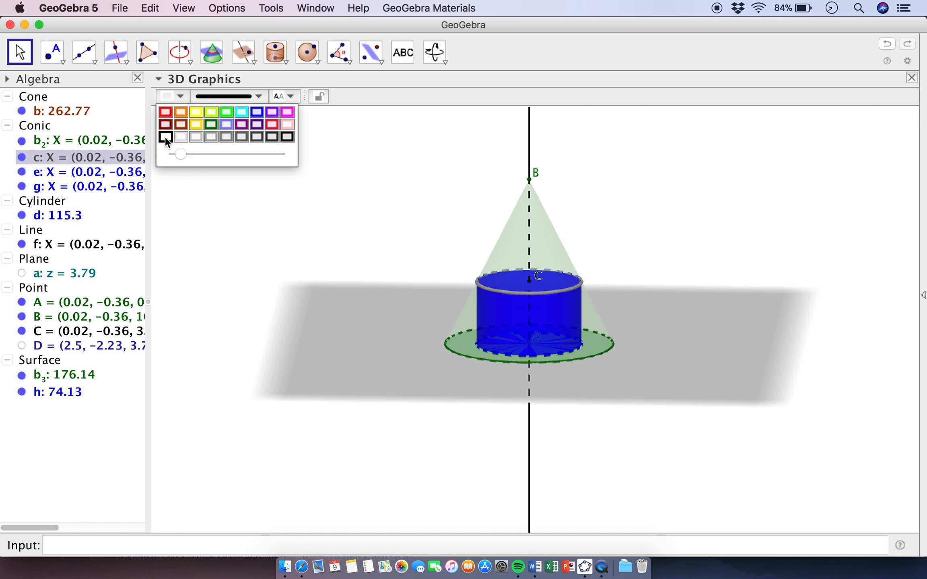
{"action": "left_click", "coordinate": [224, 96]}
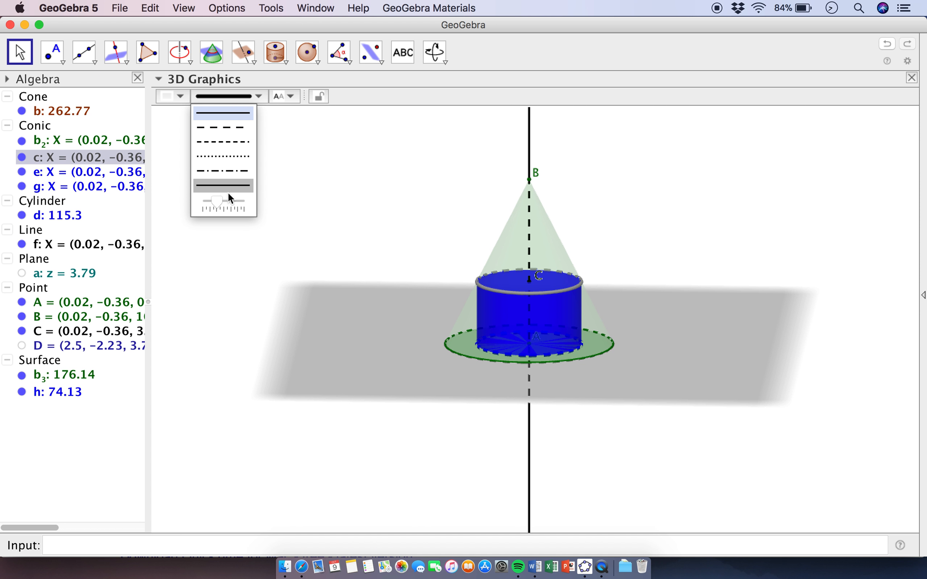
{"action": "left_click_drag", "start_coordinate": [215, 200], "coordinate": [209, 201]}
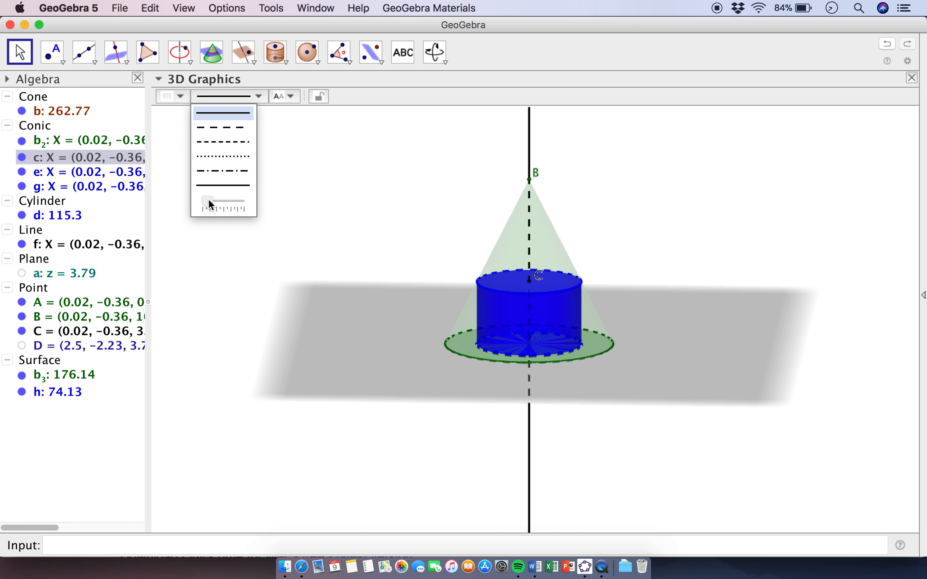
{"action": "left_click", "coordinate": [382, 201]}
- Recolour circle e, the cylinder's own top face, white
{"action": "left_click", "coordinate": [566, 290]}
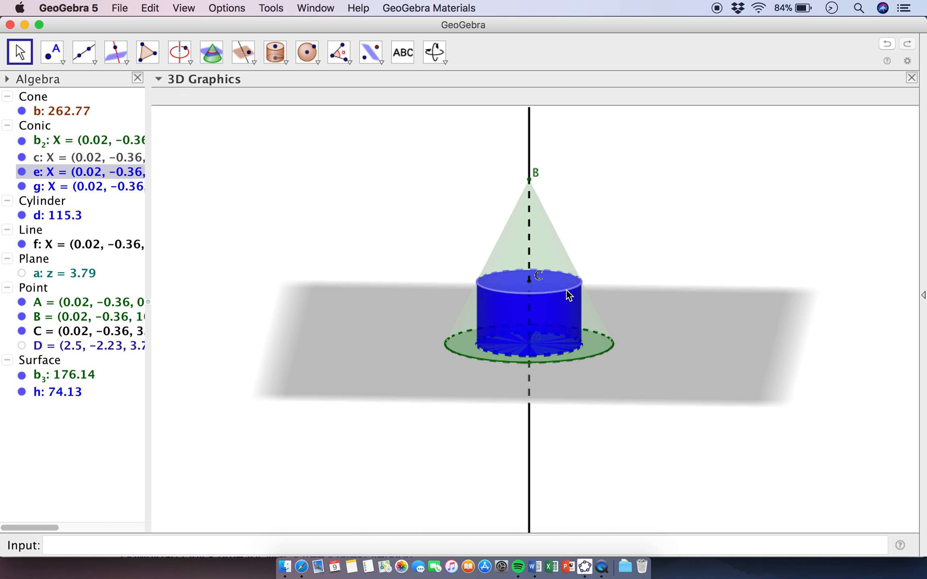
{"action": "left_click", "coordinate": [172, 100]}
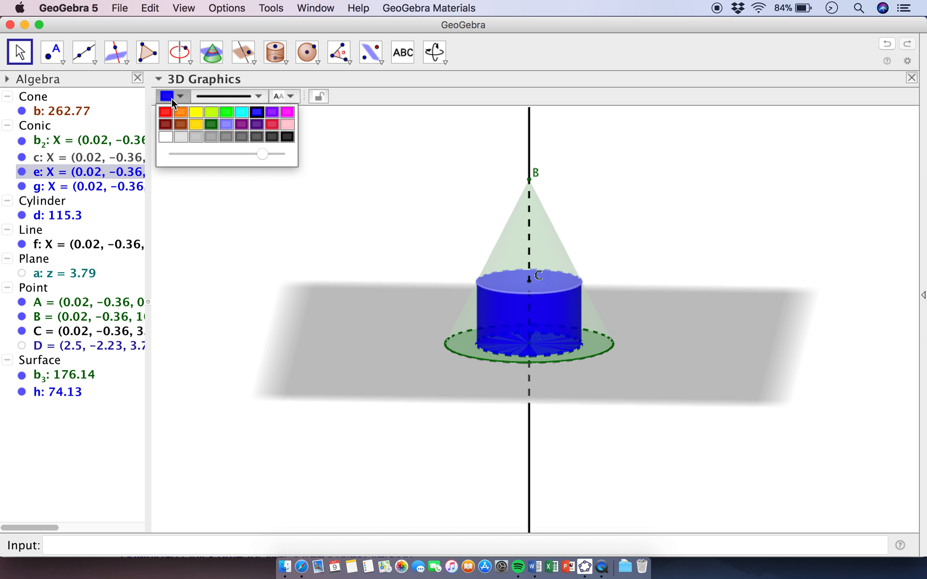
{"action": "left_click", "coordinate": [169, 138]}
{"action": "left_click", "coordinate": [678, 182]}
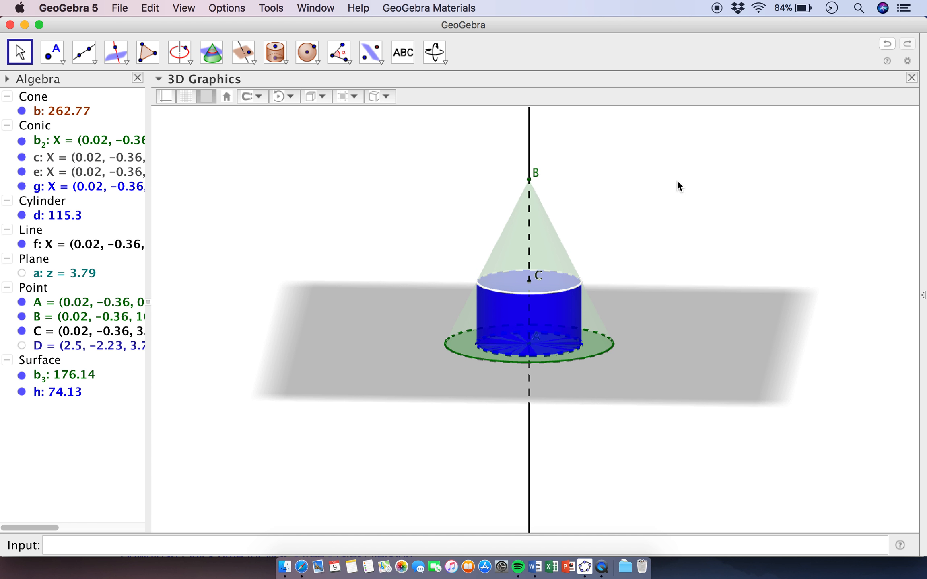
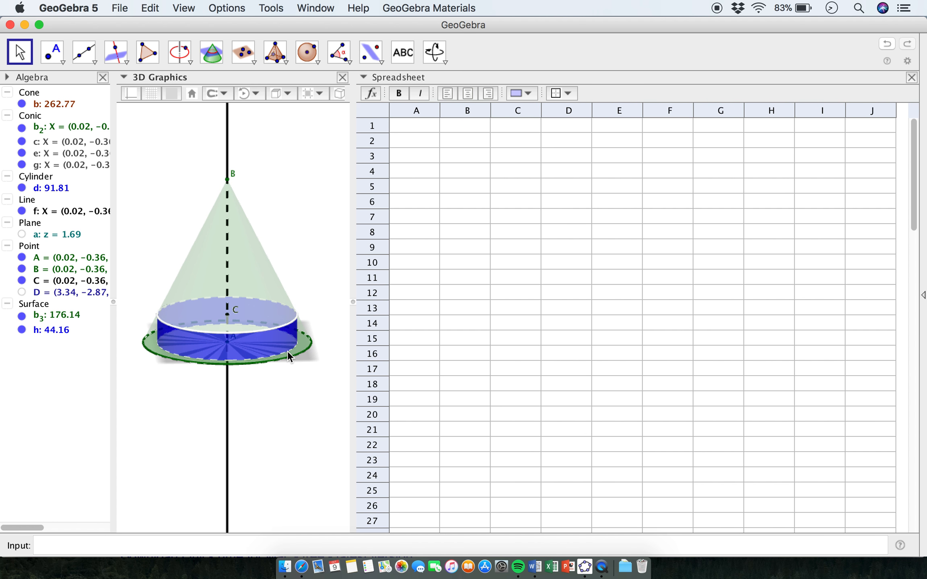
- Move point C to a height of about 2.09 and recolour point A white
{"action": "left_click_drag", "start_coordinate": [227, 314], "coordinate": [234, 338]}
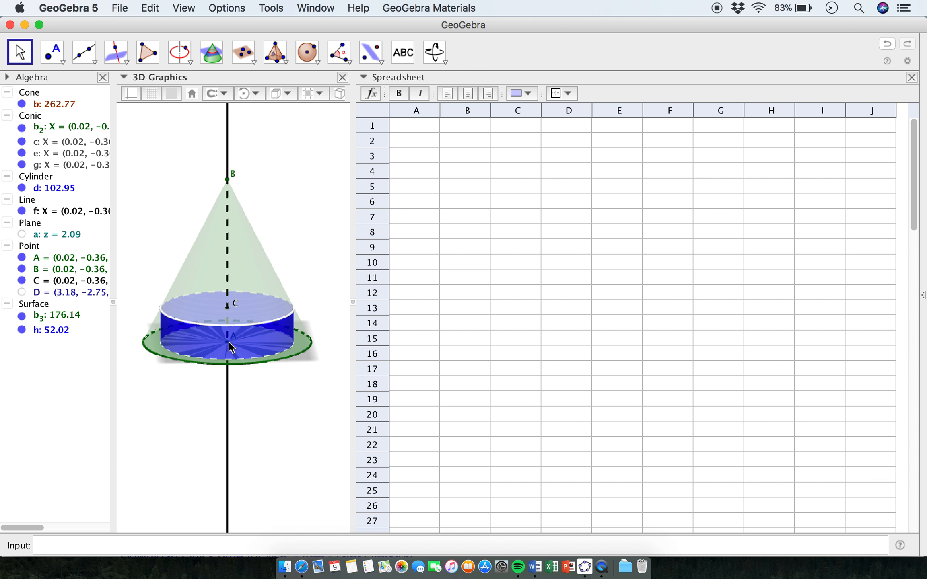
{"action": "left_click", "coordinate": [229, 342]}
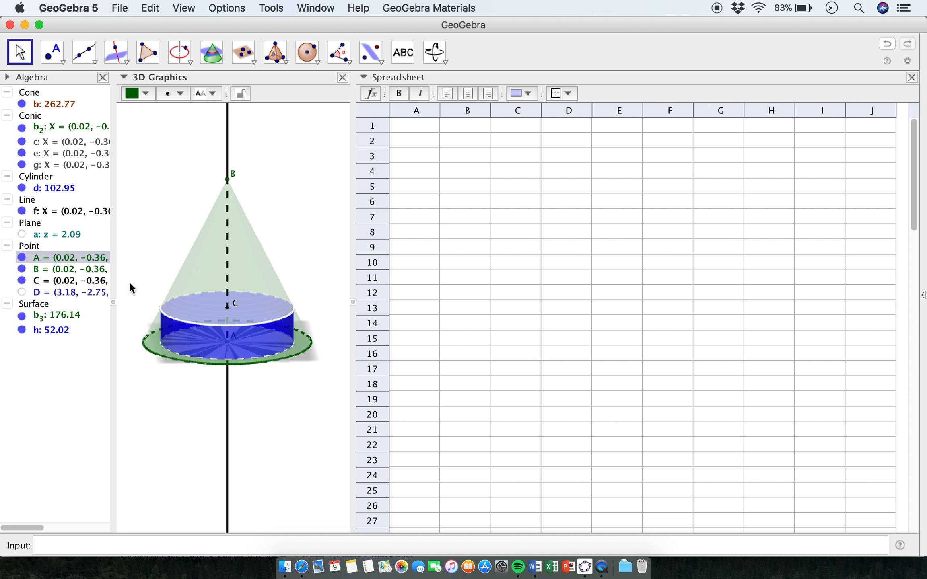
{"action": "left_click", "coordinate": [145, 93]}
{"action": "left_click", "coordinate": [131, 134]}
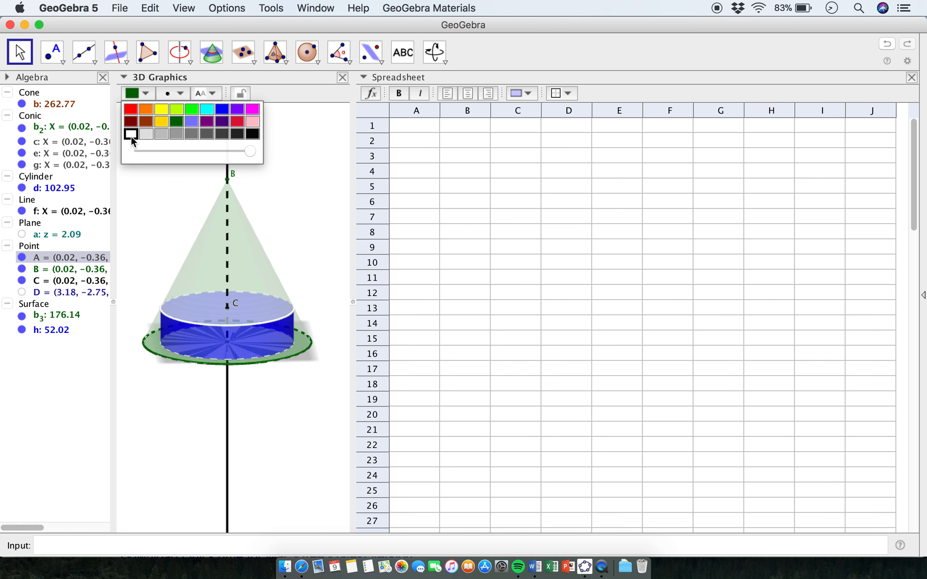
{"action": "left_click", "coordinate": [327, 272]}
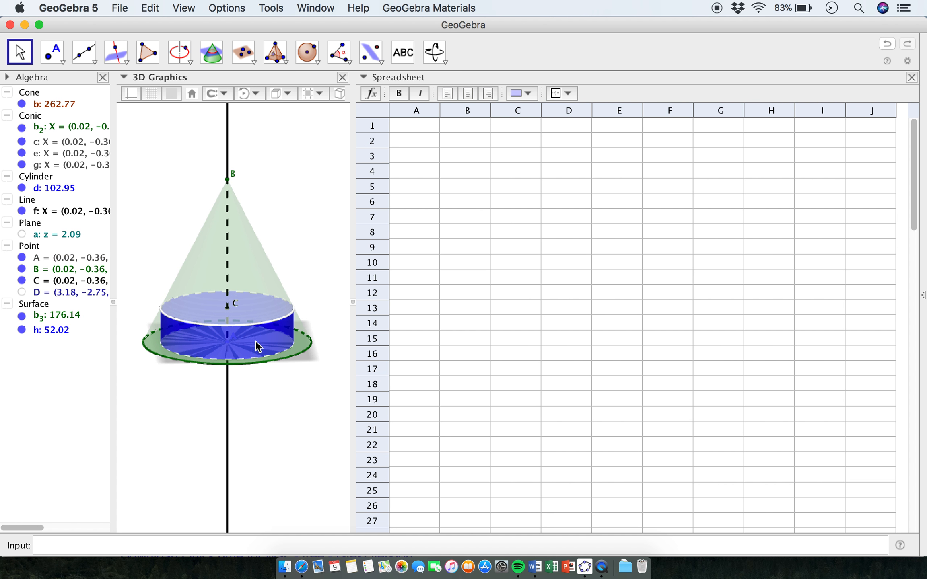
- Lower point C along the axis to a height of about 1.15 to flatten the cylinder
{"action": "mouse_move", "coordinate": [303, 407]}
{"action": "left_mouse_down"}
{"action": "mouse_move", "coordinate": [303, 366]}
{"action": "mouse_move", "coordinate": [301, 407]}
{"action": "left_mouse_up"}
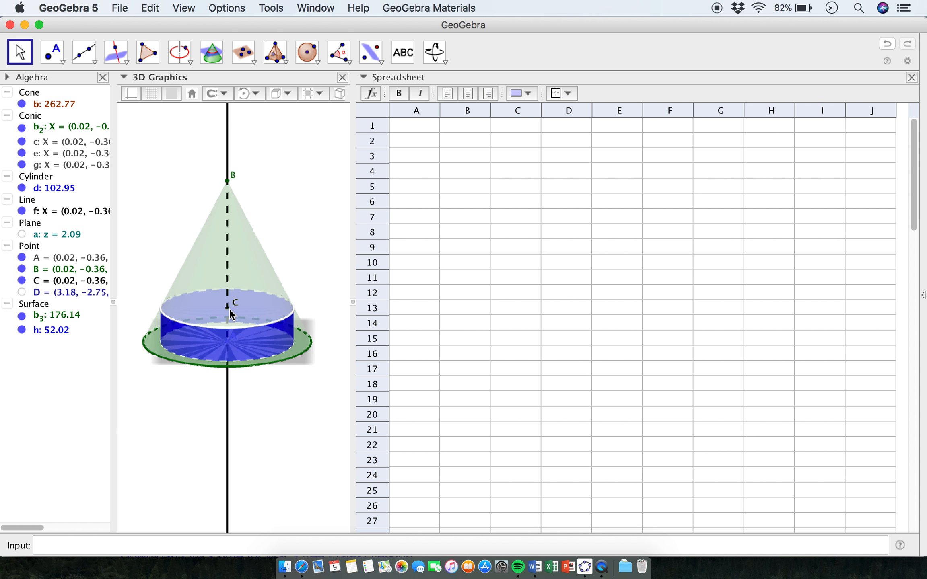
{"action": "left_click_drag", "start_coordinate": [226, 308], "coordinate": [248, 328]}
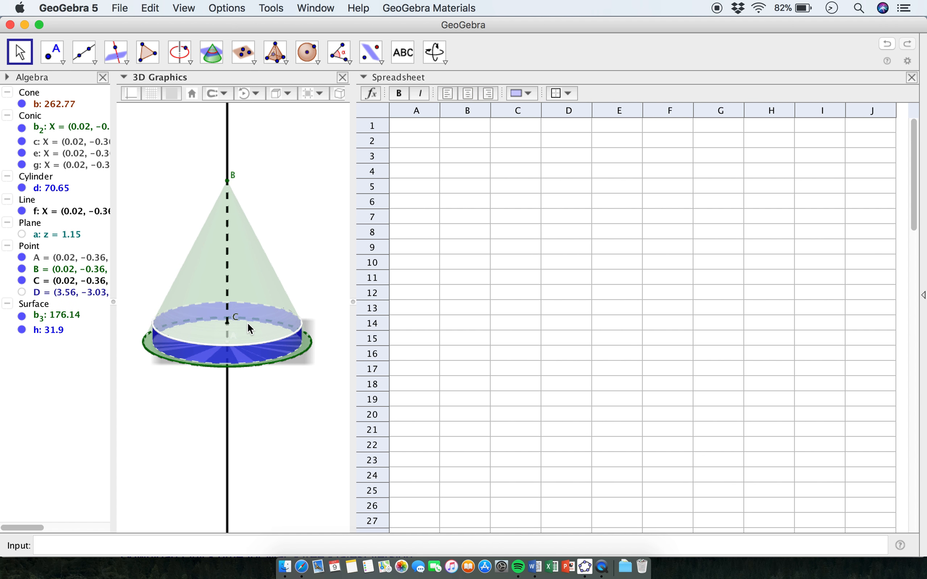
- Add a volume measurement for the cone and place its label below the base
{"action": "left_click", "coordinate": [349, 65]}
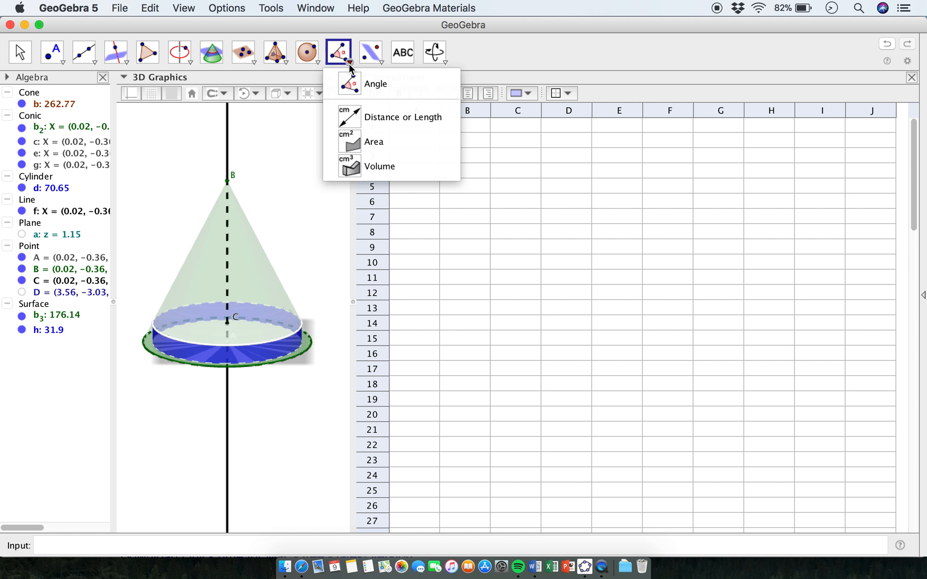
{"action": "left_click", "coordinate": [350, 167]}
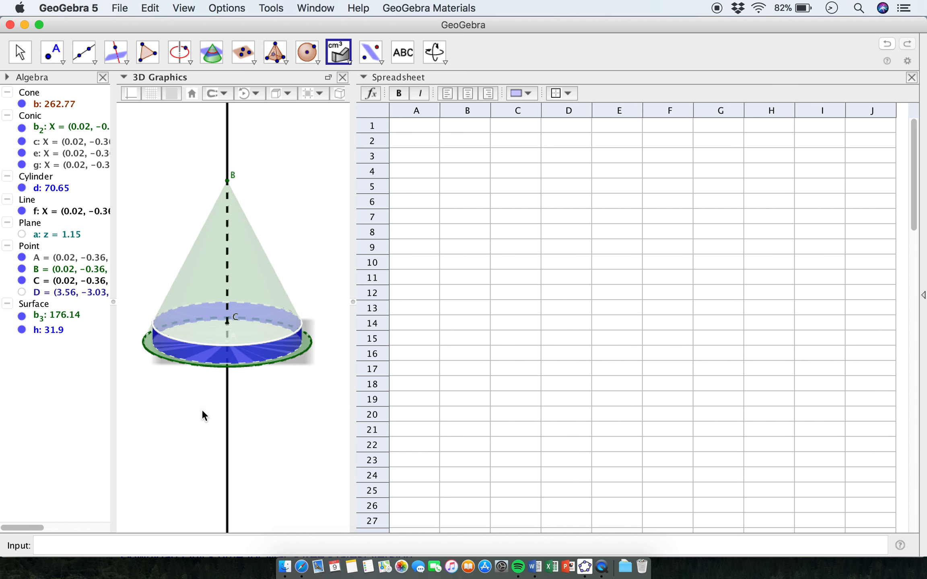
{"action": "left_click", "coordinate": [259, 349]}
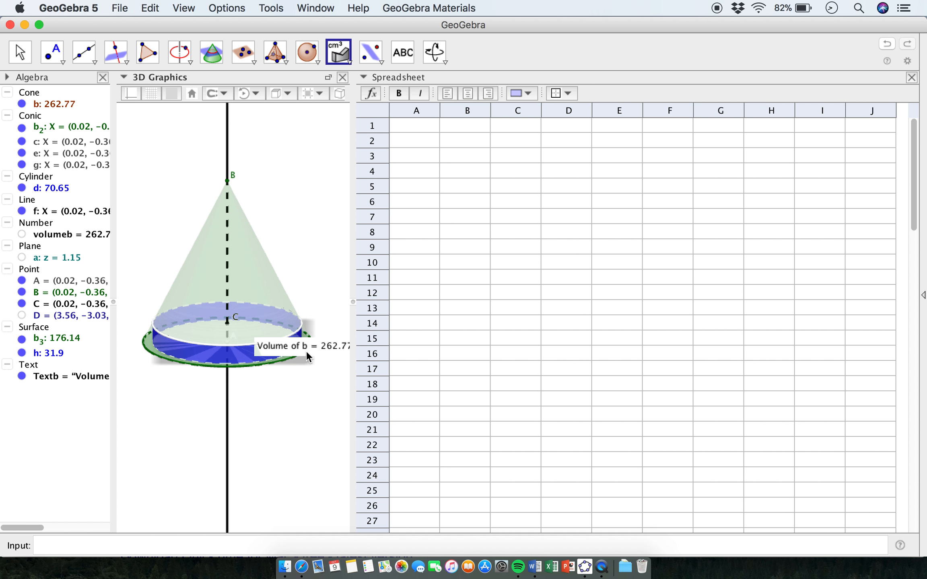
{"action": "left_click", "coordinate": [16, 51]}
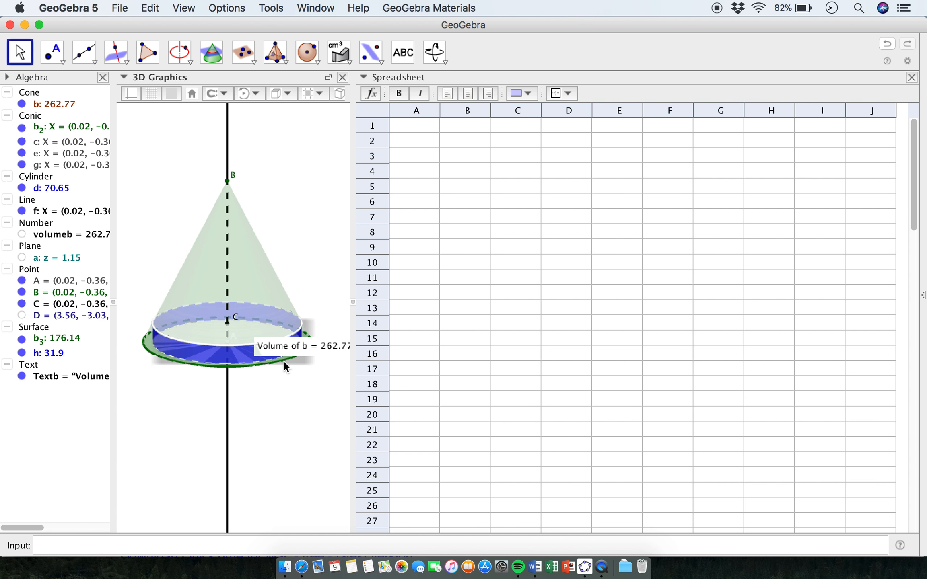
{"action": "left_click_drag", "start_coordinate": [292, 355], "coordinate": [263, 402]}
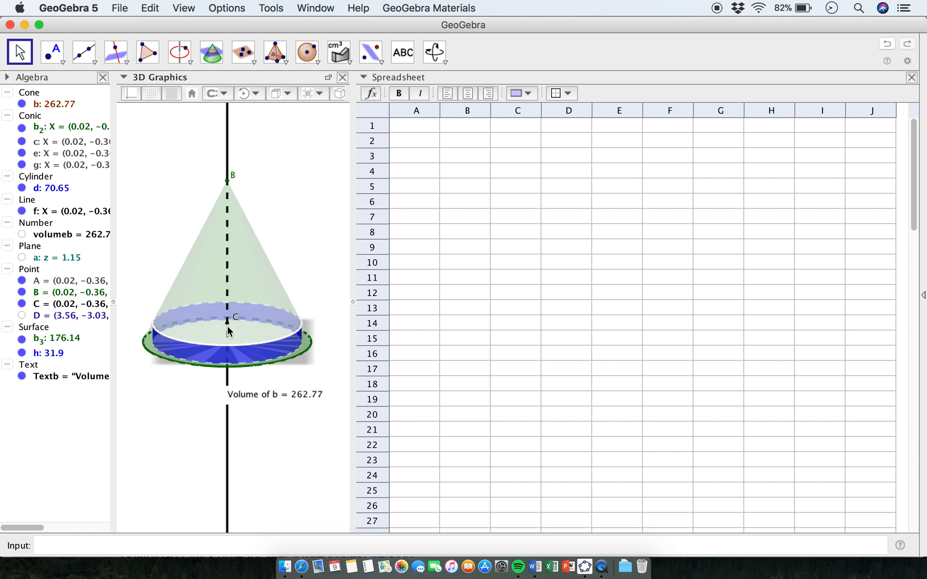
- Raise point C to a height of about 7.36 and hide the cone
{"action": "left_click_drag", "start_coordinate": [228, 322], "coordinate": [224, 228]}
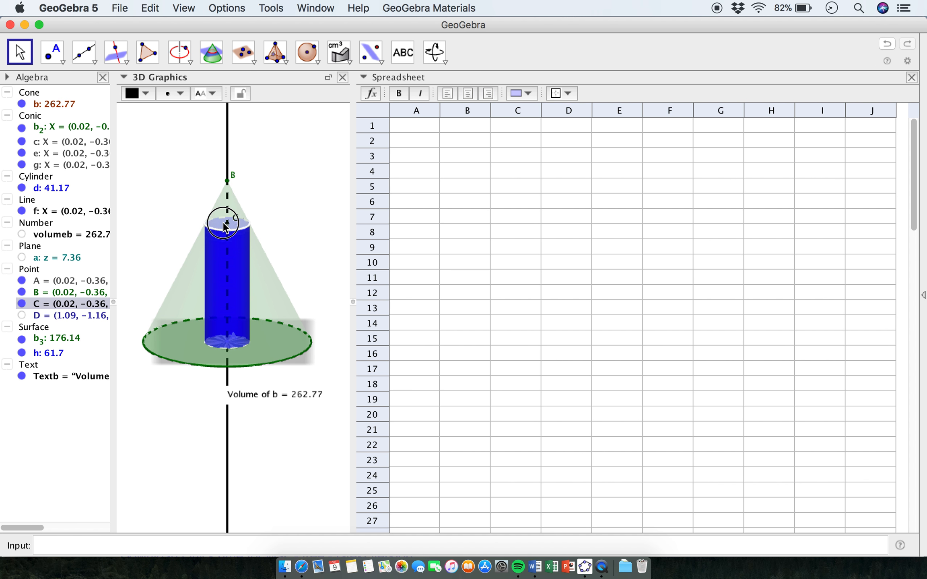
{"action": "left_click", "coordinate": [246, 381]}
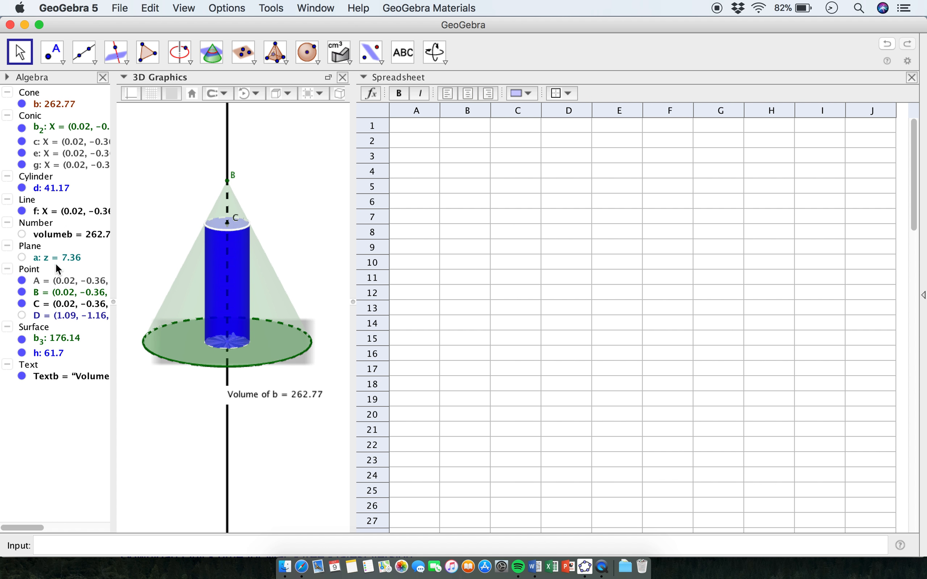
{"action": "left_click", "coordinate": [50, 106]}
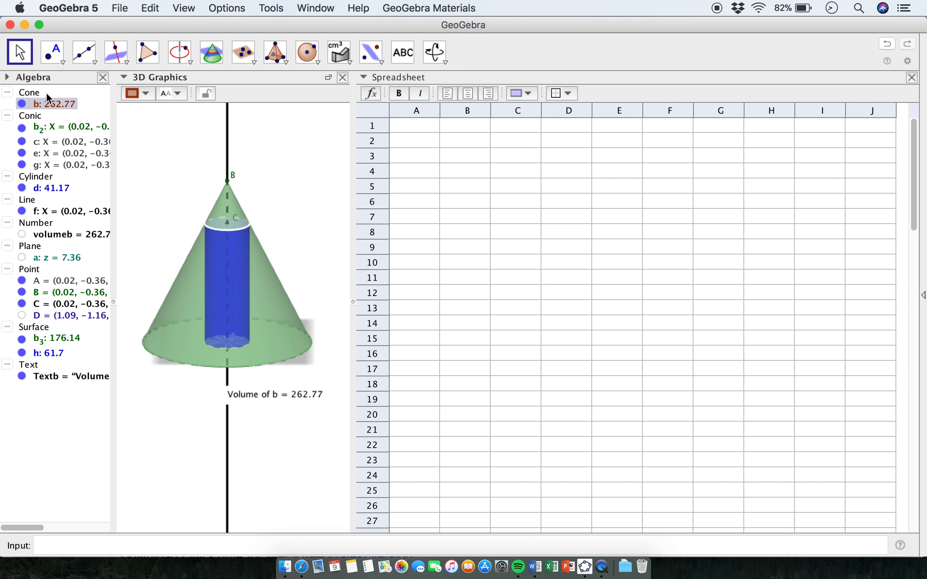
{"action": "left_click", "coordinate": [21, 104]}
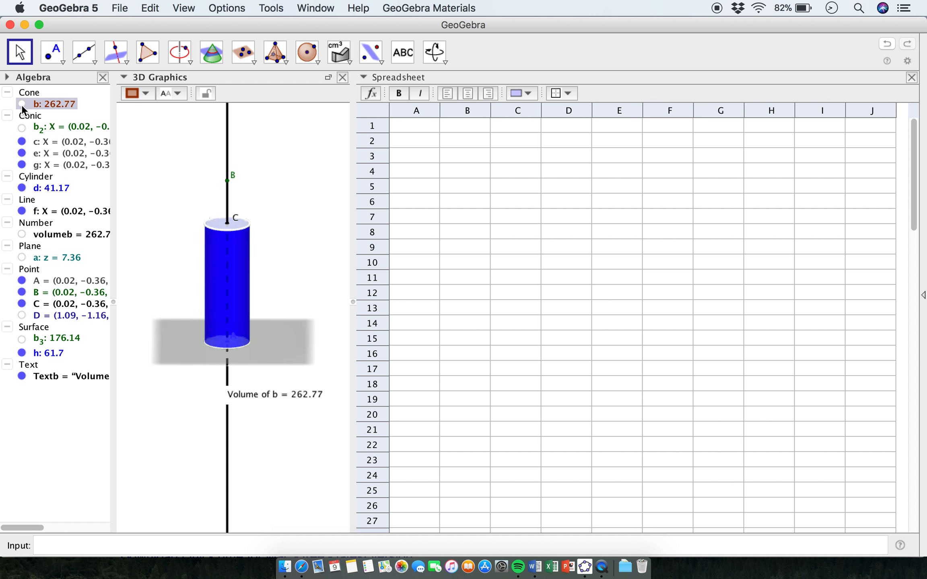
- Add a volume measurement for the cylinder and move the cone's volume label slightly closer to the base
{"action": "left_click", "coordinate": [343, 55]}
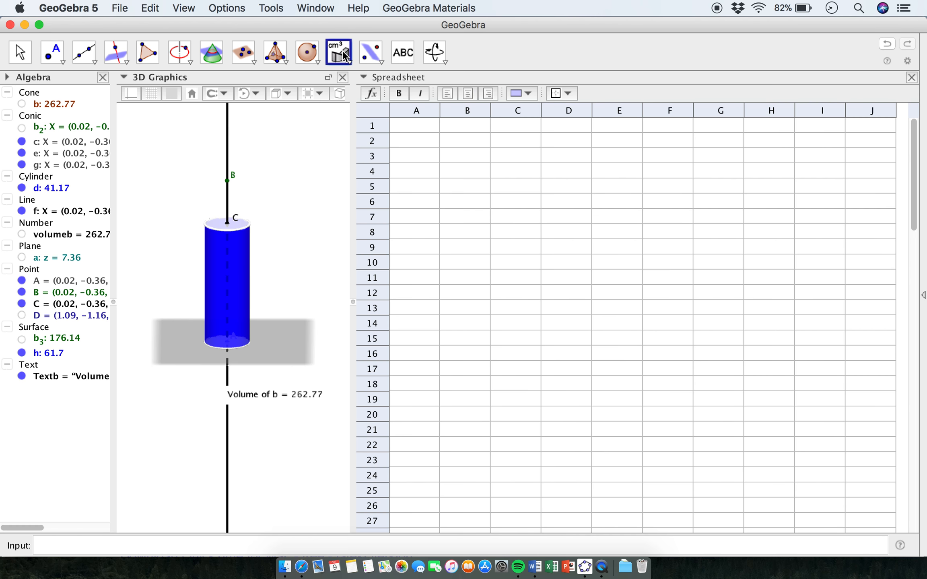
{"action": "left_click", "coordinate": [240, 277]}
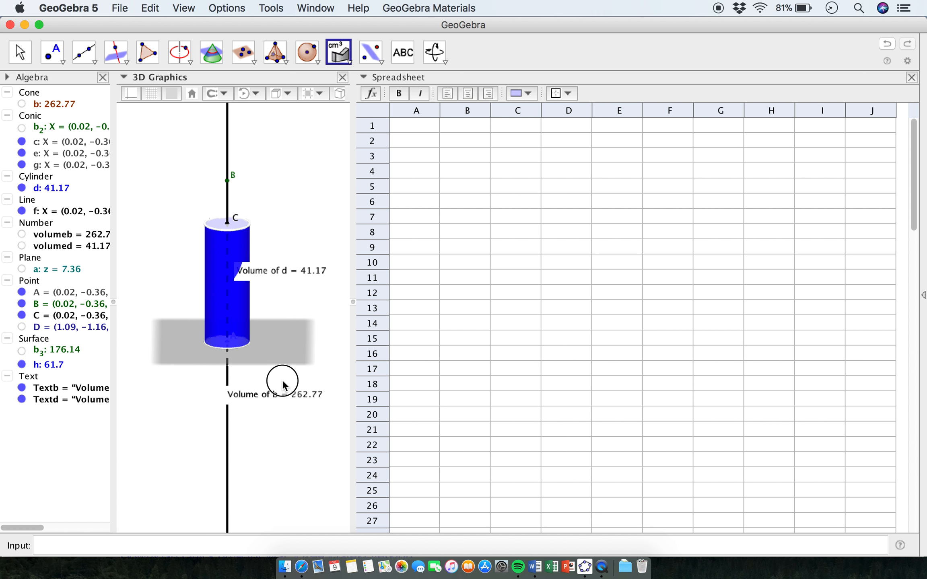
{"action": "left_click", "coordinate": [19, 53]}
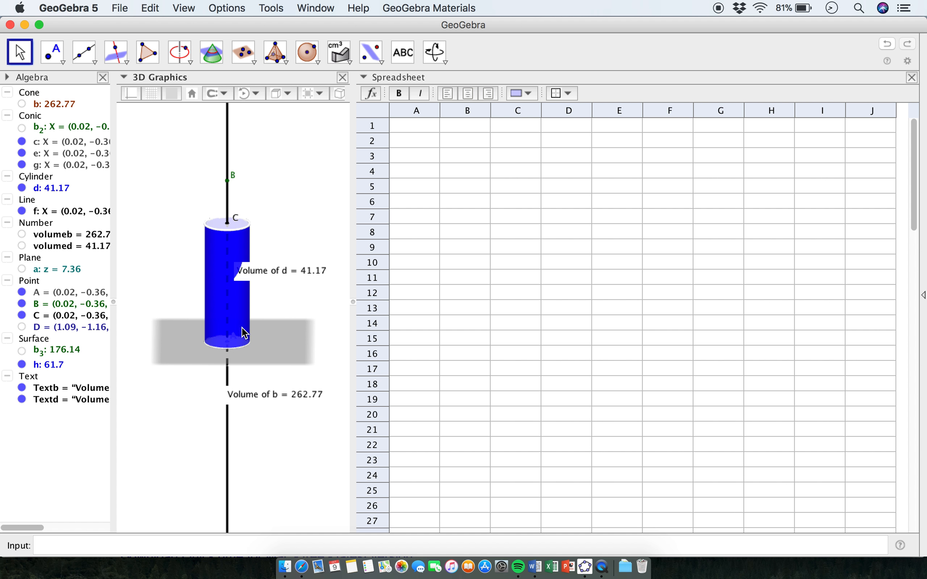
{"action": "left_click", "coordinate": [276, 387]}
{"action": "key", "text": "Escape"}
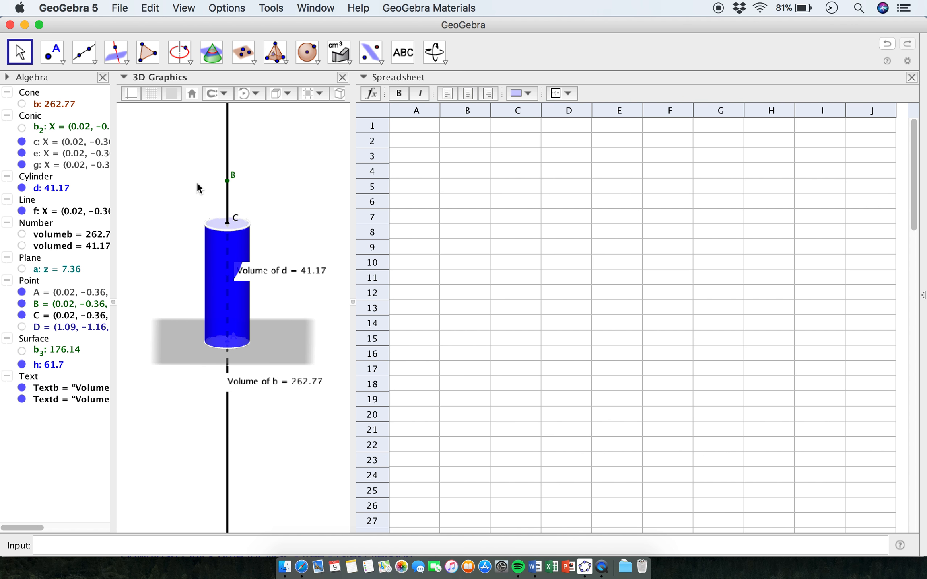
- Show the cone again and move the cylinder's volume label outward, clear of the cylinder
{"action": "left_click", "coordinate": [21, 104]}
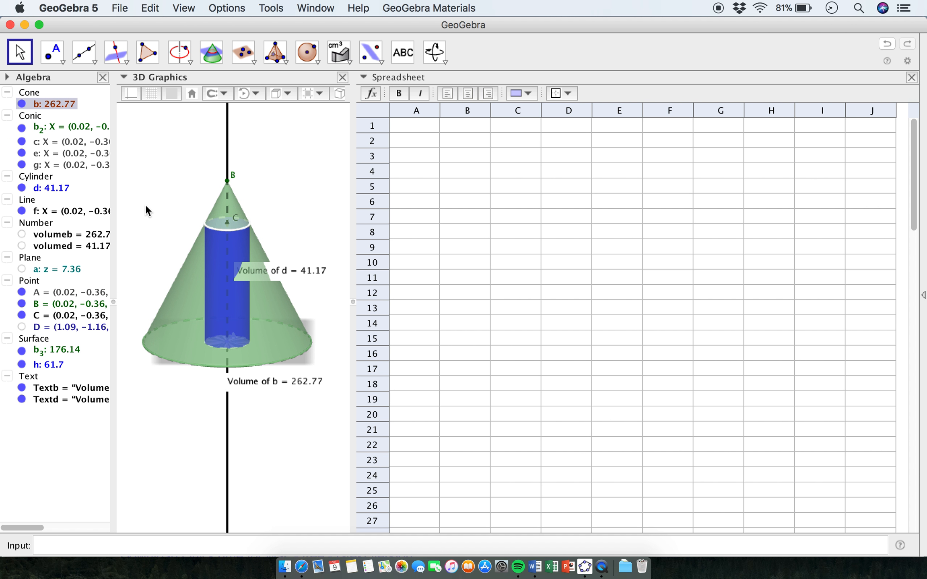
{"action": "left_click_drag", "start_coordinate": [297, 272], "coordinate": [311, 272]}
{"action": "key", "text": "Escape"}
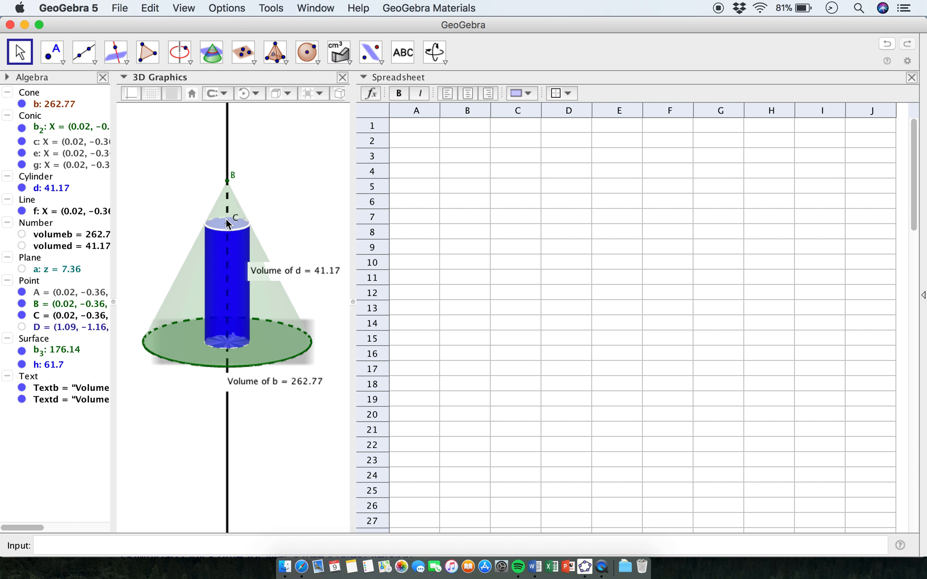
- Lower point C to a height of about 3.44 and shift the cylinder's volume label back toward the axis
{"action": "left_click_drag", "start_coordinate": [227, 225], "coordinate": [228, 285]}
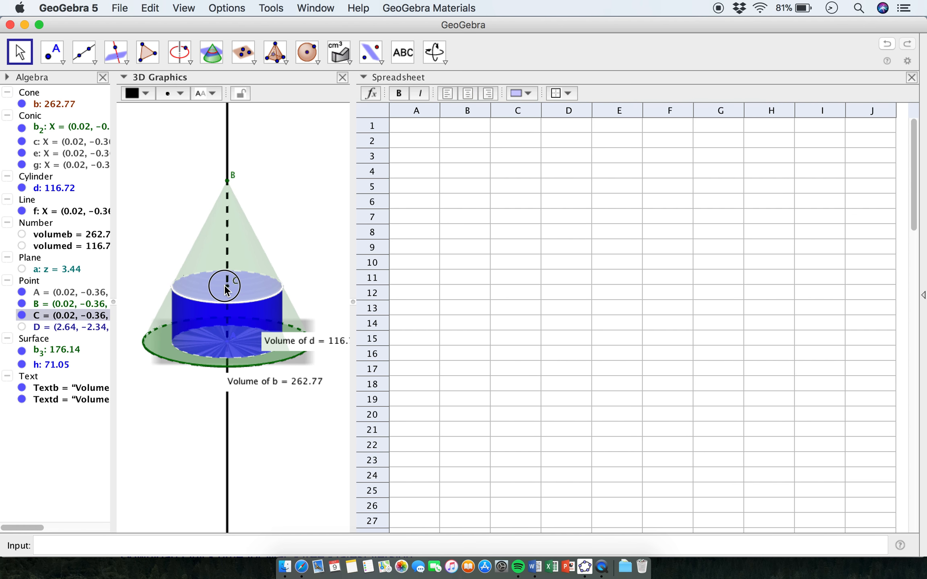
{"action": "key", "text": "Escape"}
{"action": "left_click_drag", "start_coordinate": [302, 346], "coordinate": [269, 346]}
{"action": "key", "text": "Escape"}
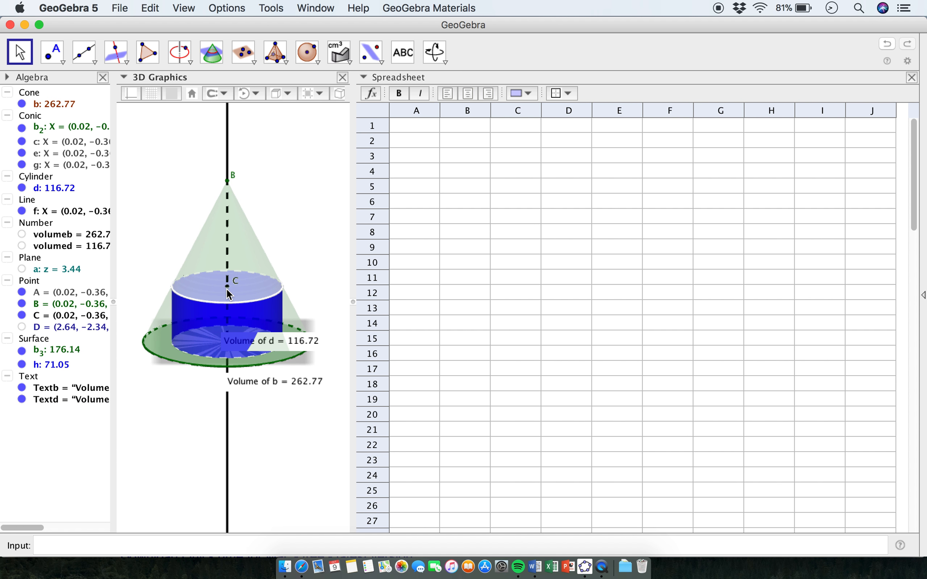
- Slide point C down to the base, raise it to a height of about 0.83, and select the cylinder's volume label
{"action": "left_click", "coordinate": [227, 288]}
{"action": "left_click_drag", "start_coordinate": [227, 290], "coordinate": [226, 341]}
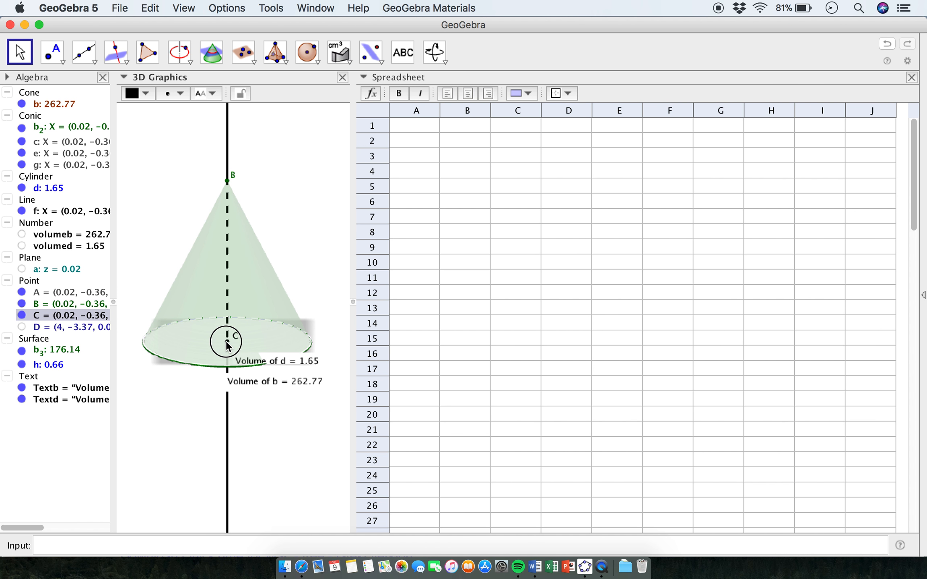
{"action": "mouse_move", "coordinate": [227, 342]}
{"action": "left_mouse_down"}
{"action": "mouse_move", "coordinate": [225, 196]}
{"action": "mouse_move", "coordinate": [241, 329]}
{"action": "left_mouse_up"}
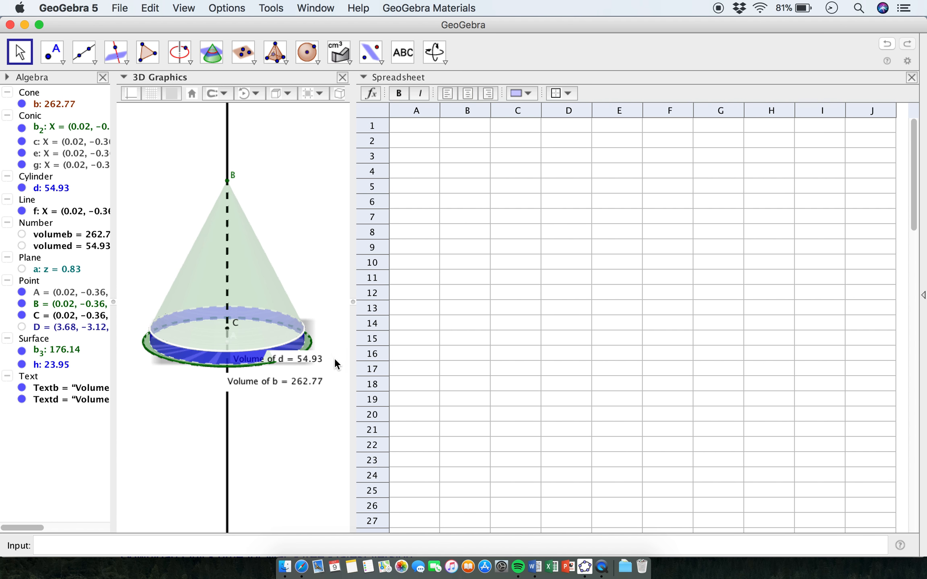
{"action": "left_click", "coordinate": [310, 361]}
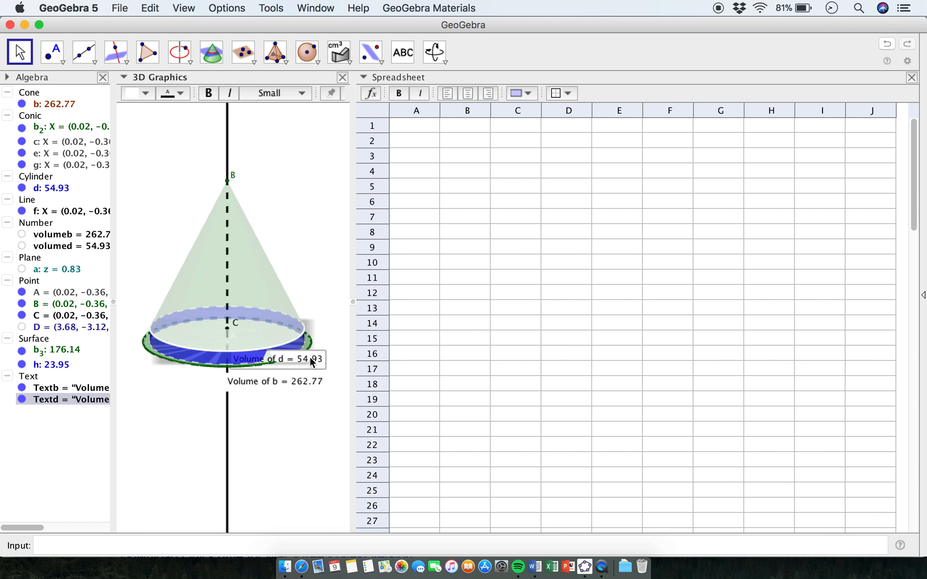
- Set the cylinder's volume label to be recorded to the spreadsheet from row 1 as a copy of its text
{"action": "right_click", "coordinate": [311, 359]}
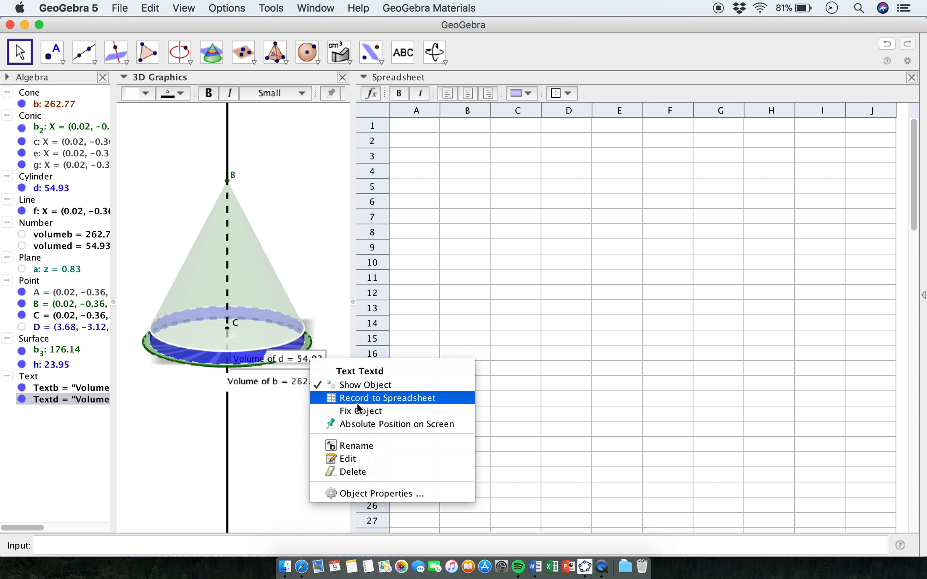
{"action": "left_click", "coordinate": [415, 399]}
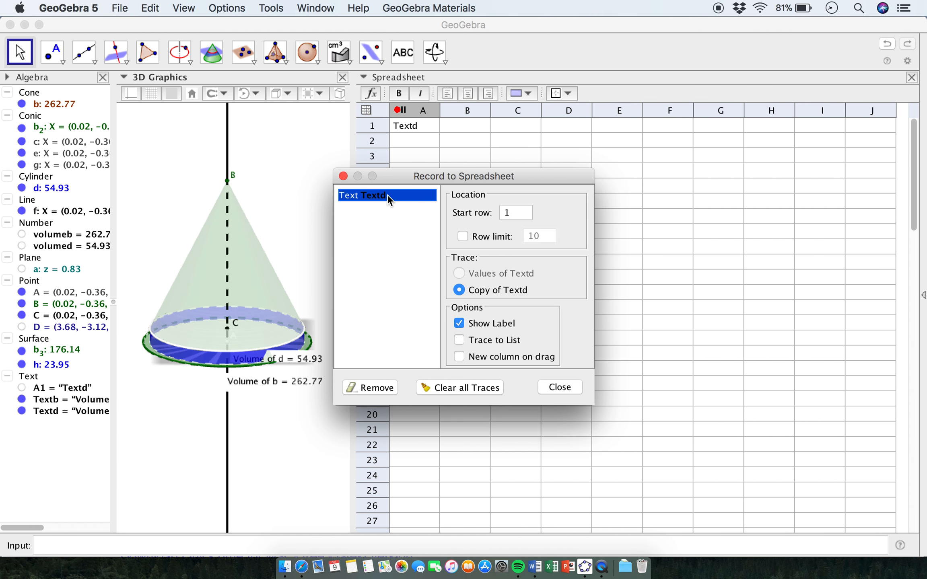
{"action": "left_click", "coordinate": [559, 387]}
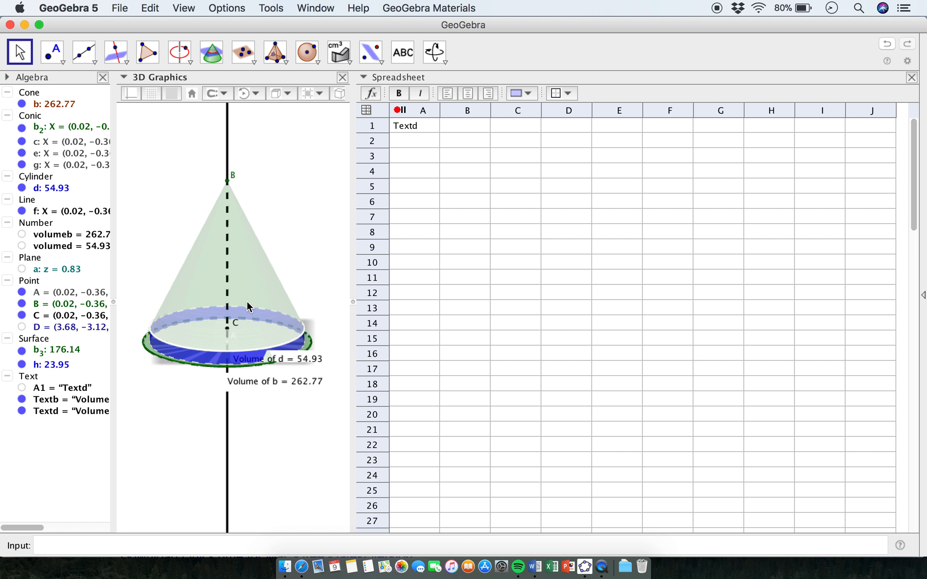
- Slide point C along the axis to a height of about 6.01 to record label copies, widening column A to fit the text
{"action": "left_click_drag", "start_coordinate": [228, 327], "coordinate": [228, 311]}
{"action": "left_click_drag", "start_coordinate": [440, 110], "coordinate": [512, 110]}
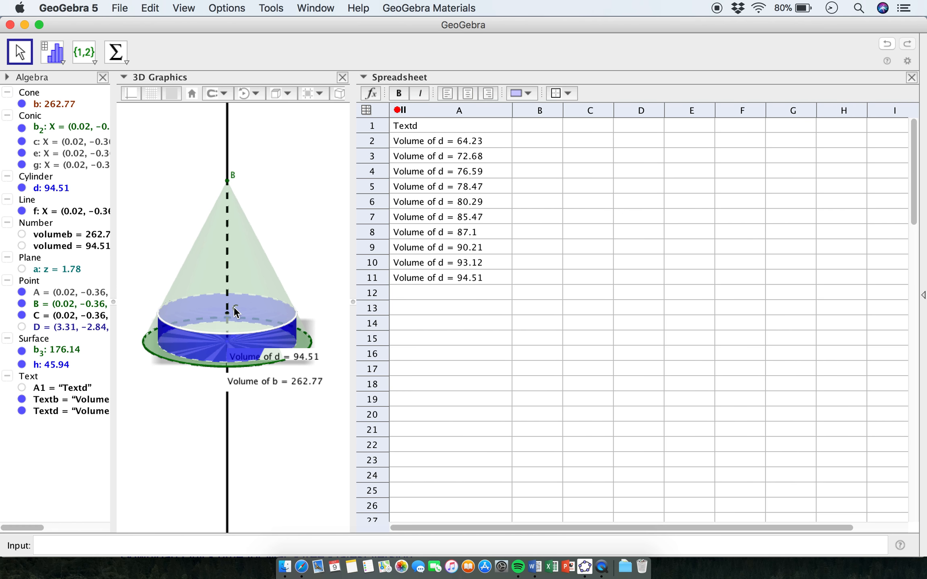
{"action": "left_click_drag", "start_coordinate": [228, 316], "coordinate": [231, 254]}
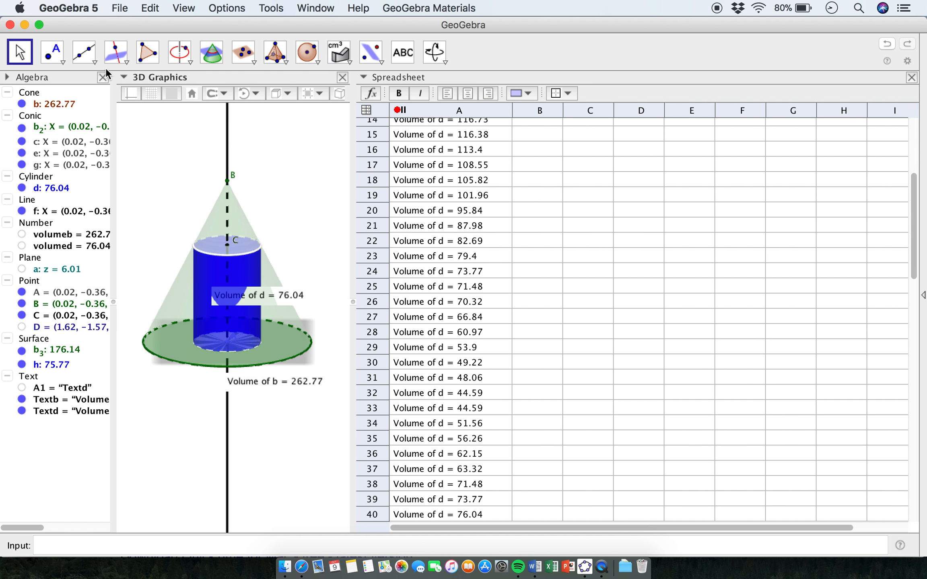
- Pause the label recording and record the value of cylinder d in column B while lowering point C to a height of about 4.21
{"action": "left_click", "coordinate": [53, 190]}
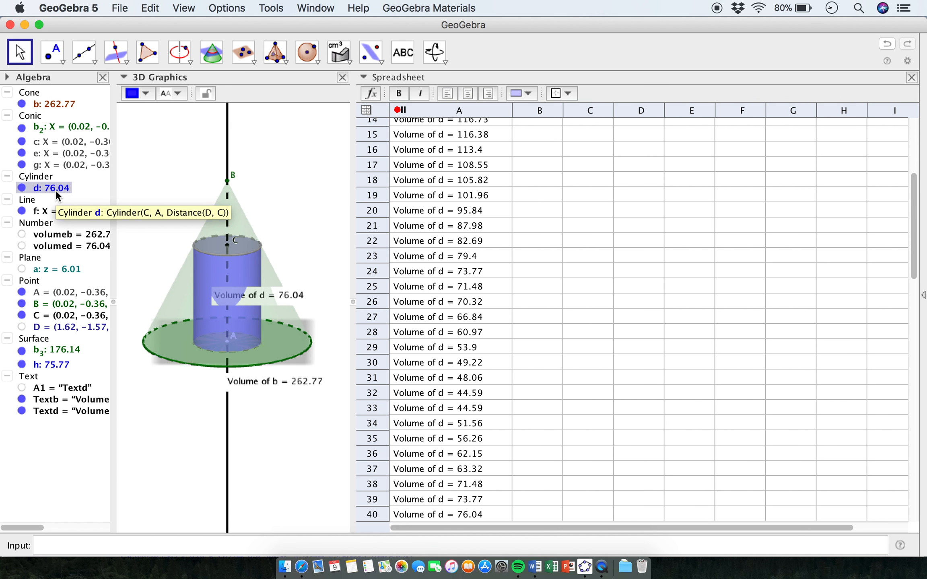
{"action": "left_click", "coordinate": [400, 111]}
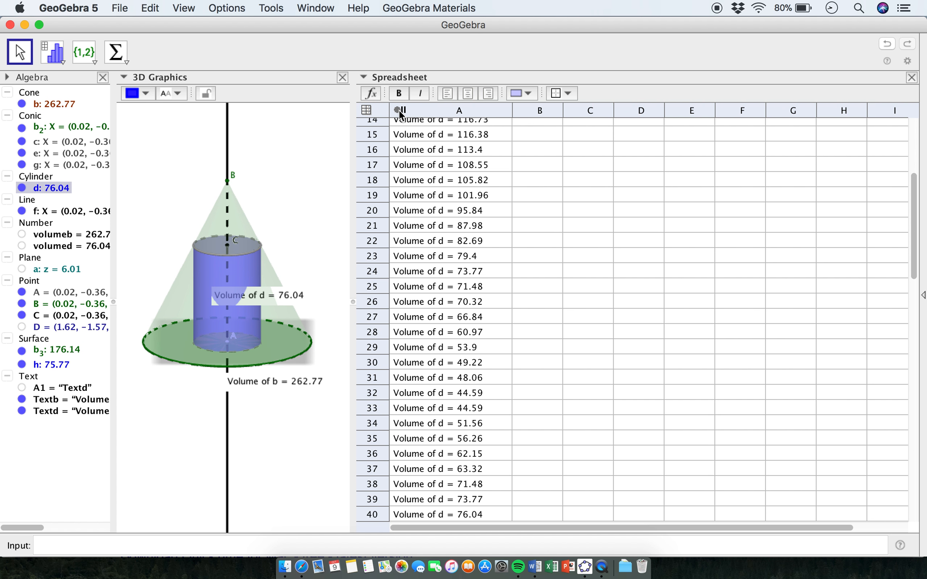
{"action": "right_click", "coordinate": [59, 186]}
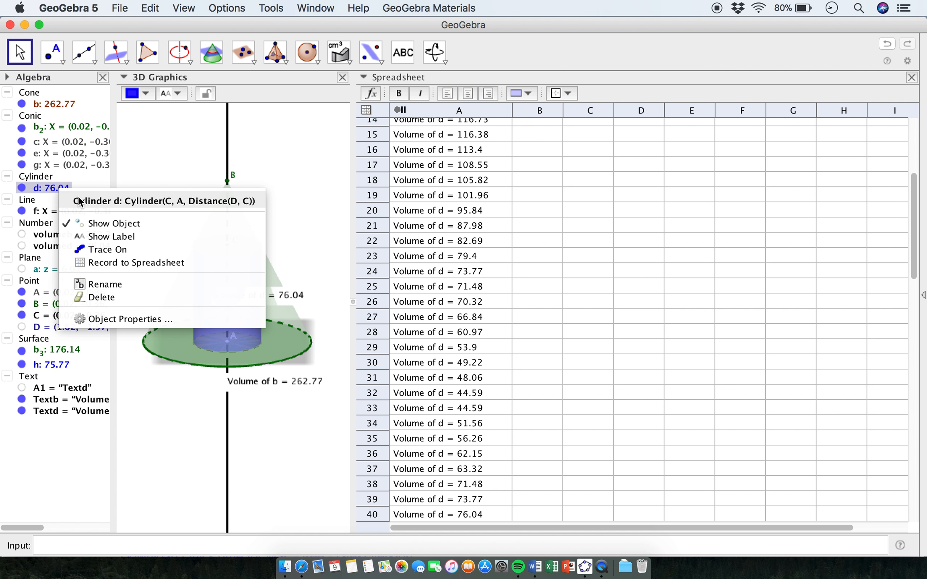
{"action": "left_click", "coordinate": [97, 262]}
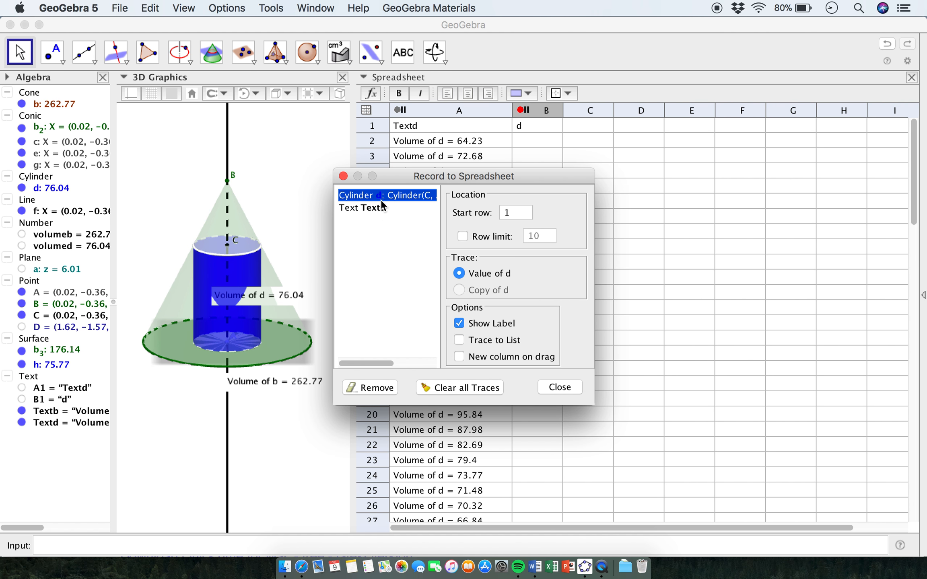
{"action": "left_click", "coordinate": [570, 386]}
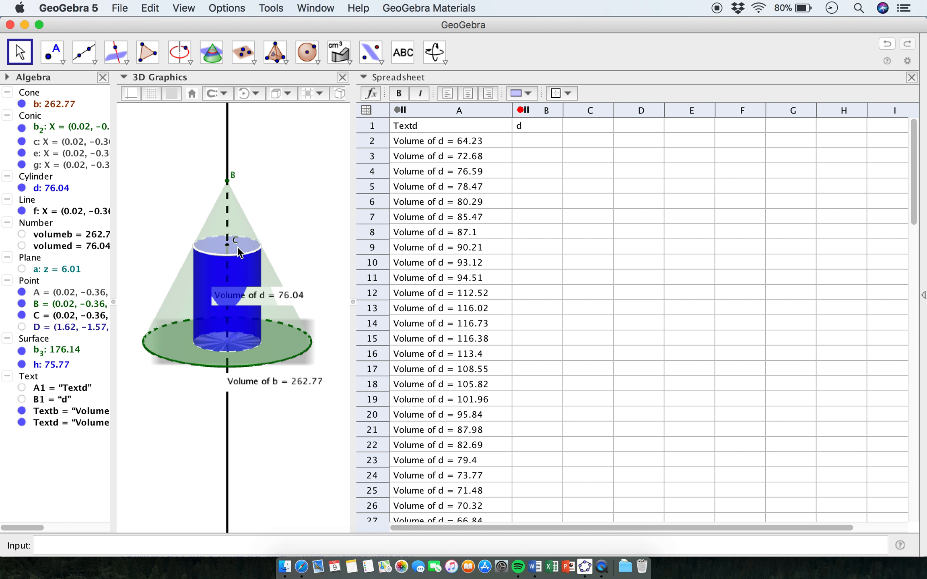
{"action": "left_click_drag", "start_coordinate": [229, 247], "coordinate": [226, 277]}
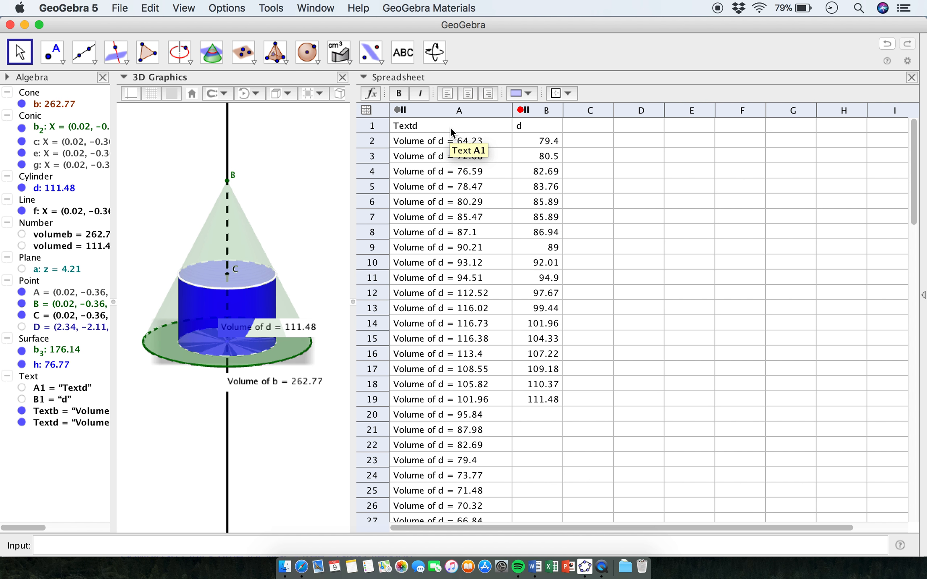
- Remove the cylinder's volume label, Textd, from the objects recorded to the spreadsheet, leaving cylinder d in the list
{"action": "right_click", "coordinate": [295, 327]}
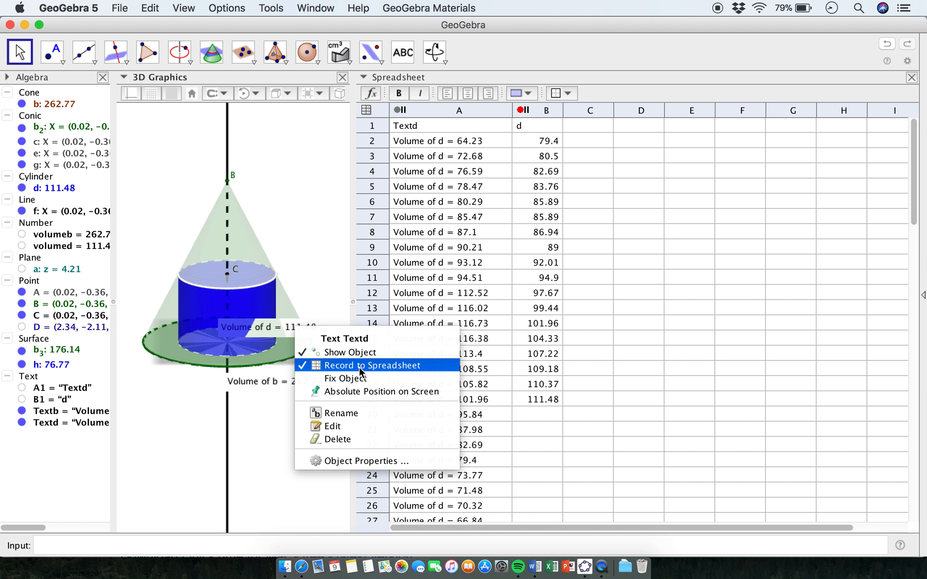
{"action": "left_click", "coordinate": [359, 366]}
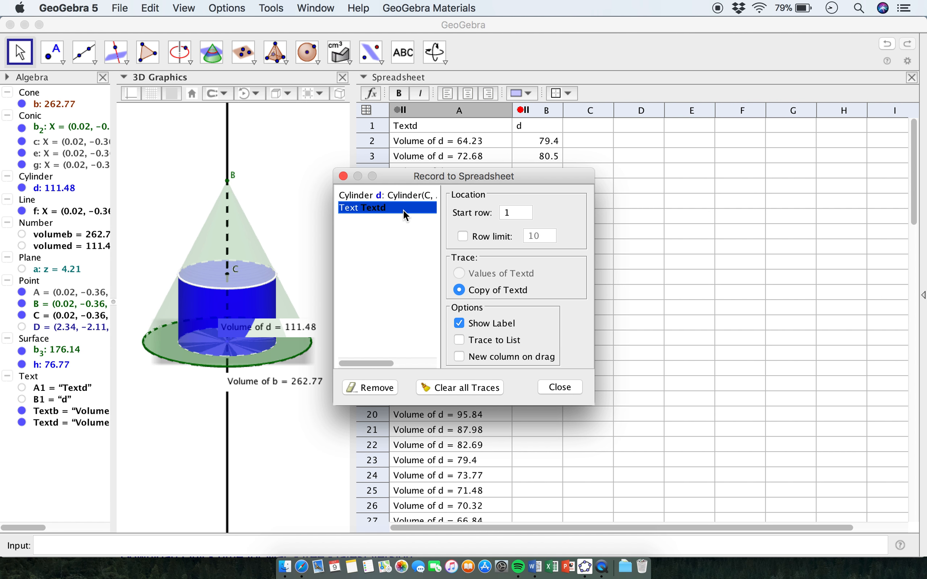
{"action": "left_click", "coordinate": [405, 197]}
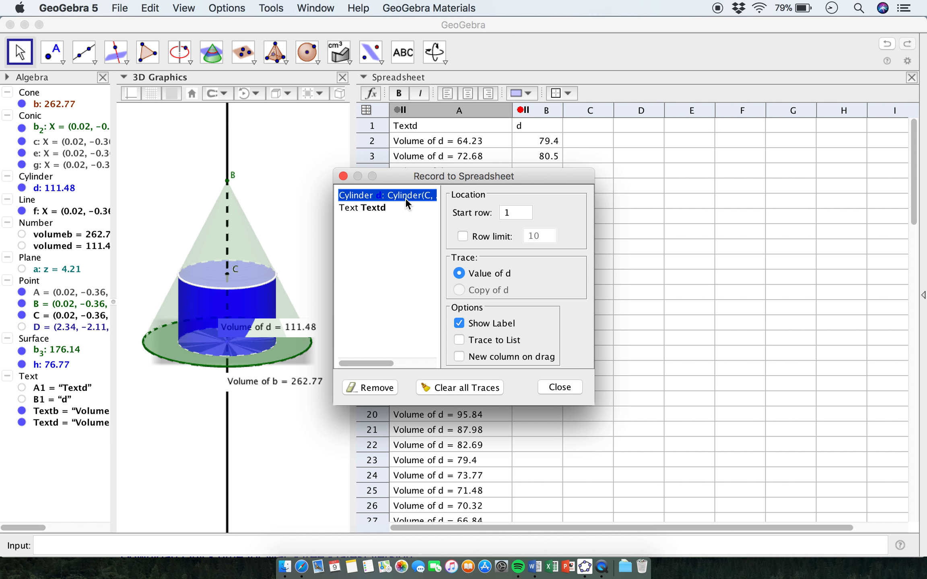
{"action": "left_click", "coordinate": [389, 208]}
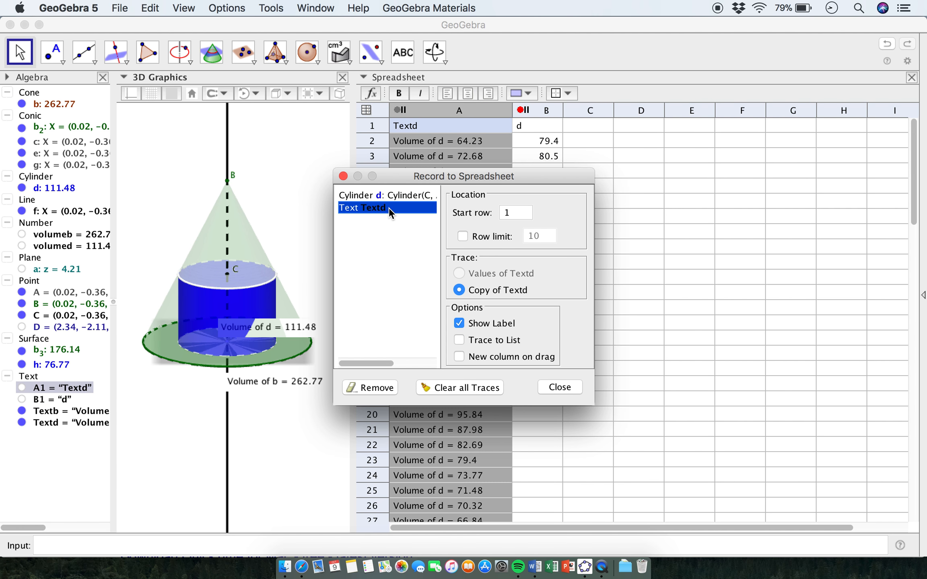
{"action": "left_click", "coordinate": [396, 194]}
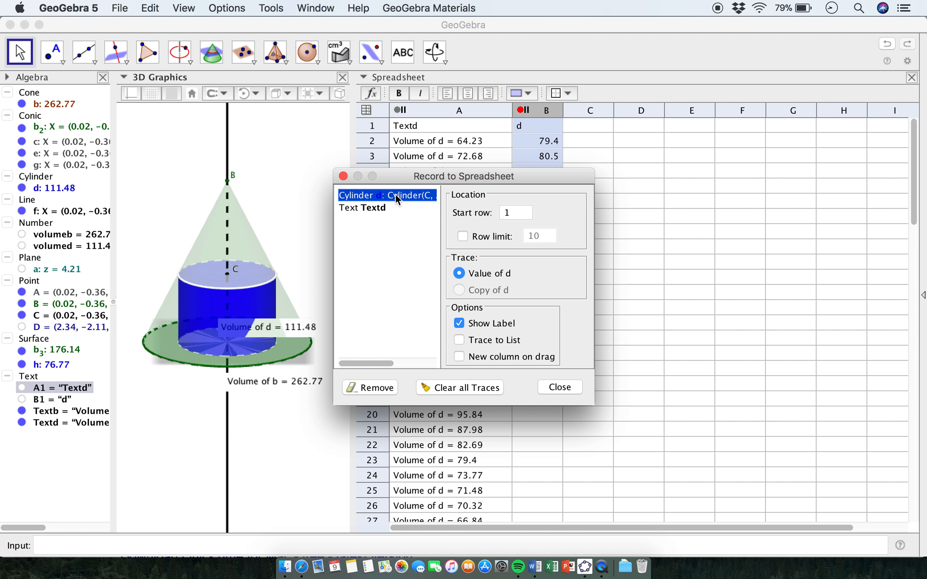
{"action": "left_click", "coordinate": [380, 208]}
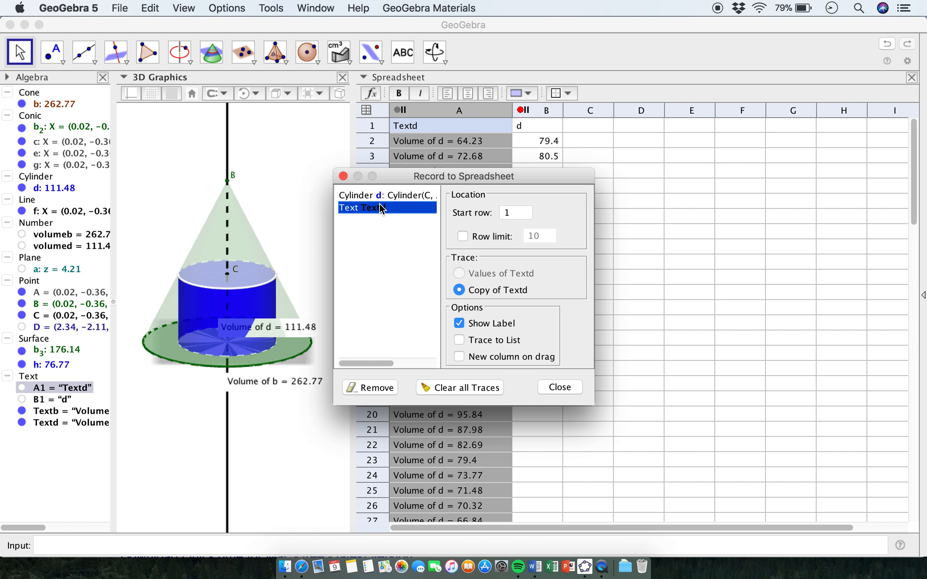
{"action": "left_click", "coordinate": [401, 192]}
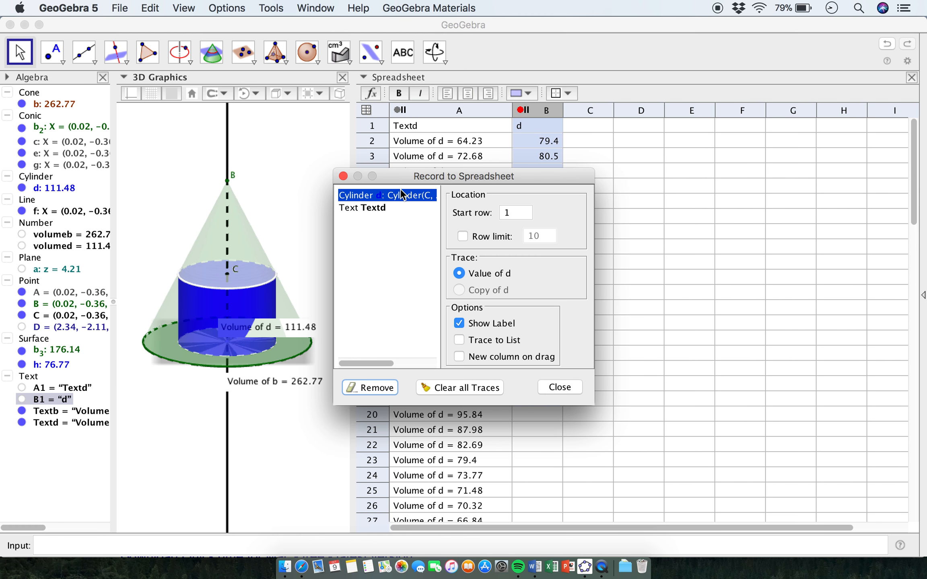
{"action": "left_click", "coordinate": [383, 208]}
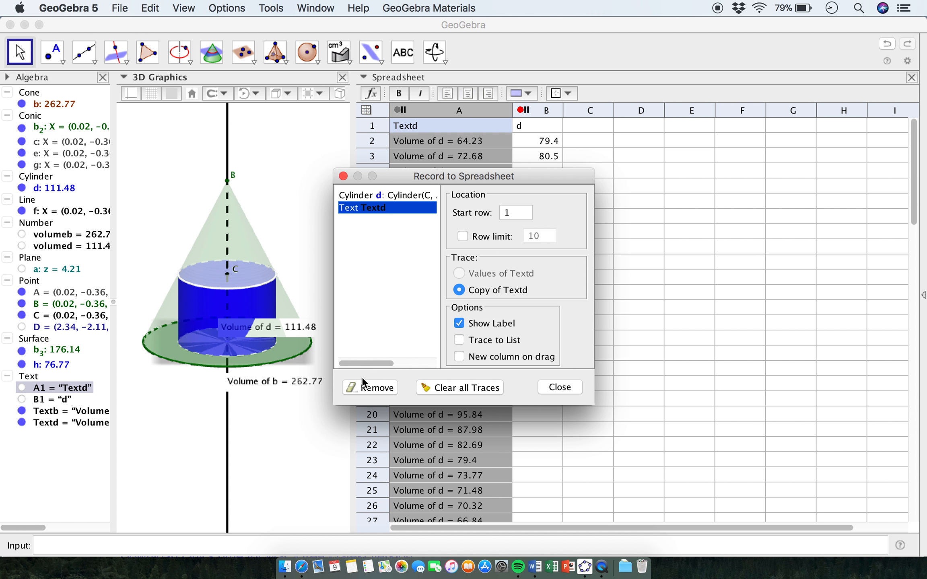
{"action": "left_click", "coordinate": [373, 387]}
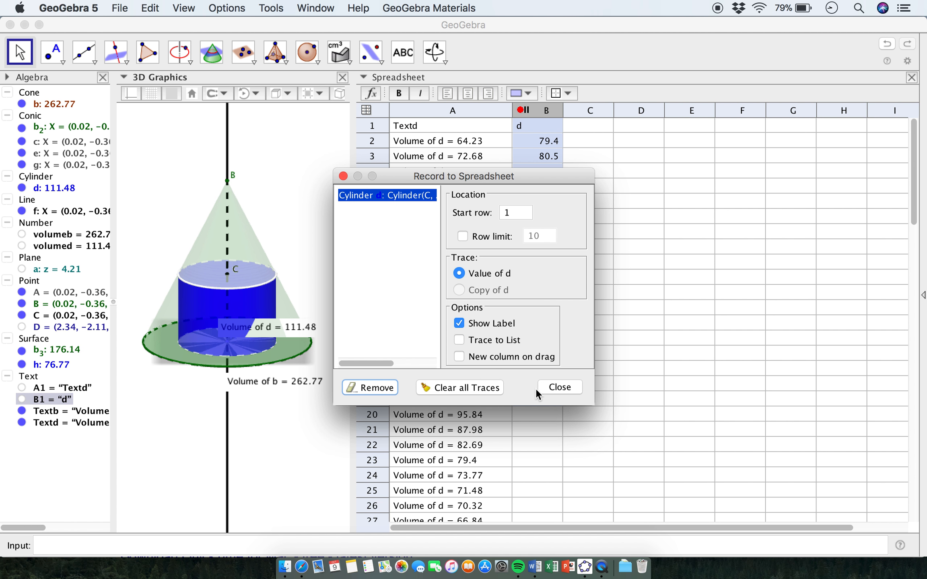
{"action": "left_click", "coordinate": [556, 386]}
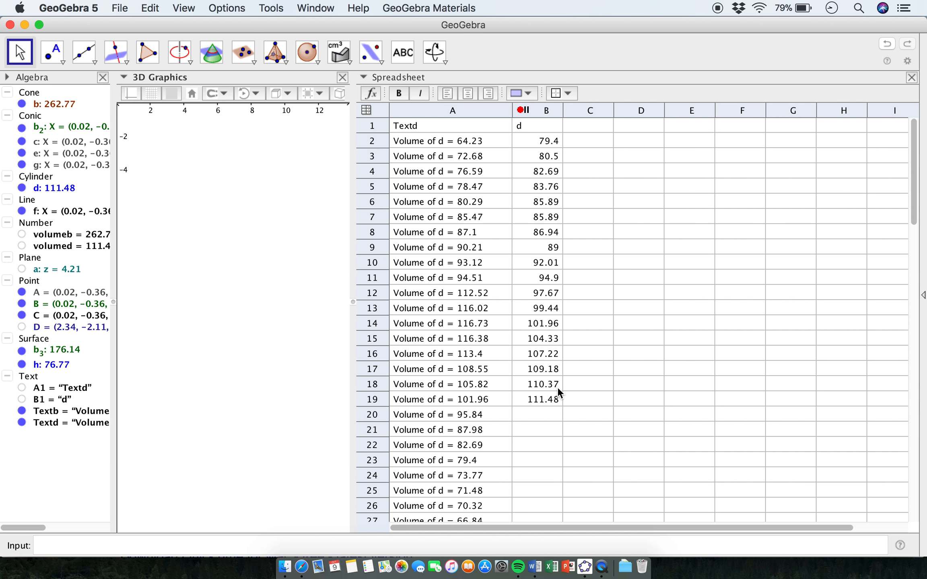
- Delete all the recorded label texts from column A of the spreadsheet
{"action": "left_click", "coordinate": [487, 113]}
{"action": "right_click", "coordinate": [487, 114]}
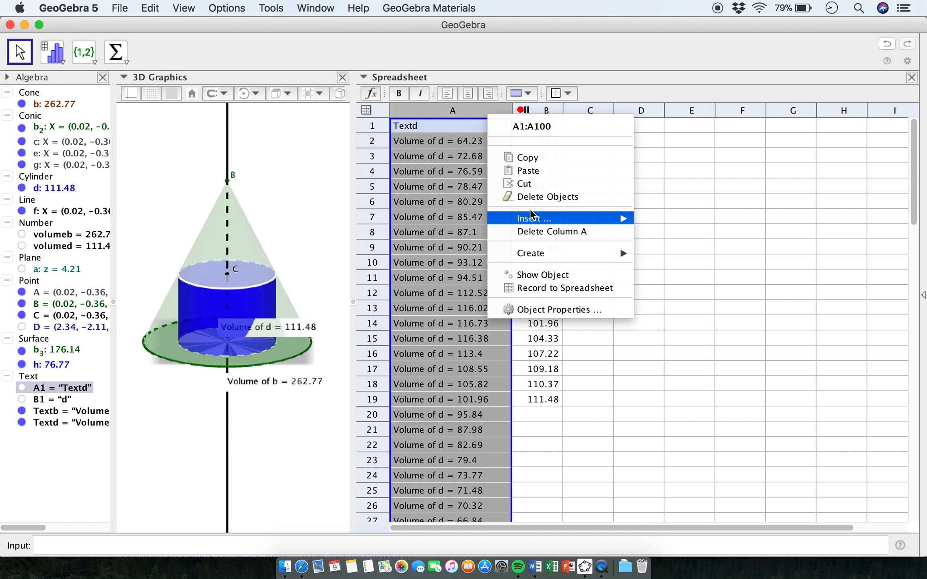
{"action": "left_click", "coordinate": [544, 195]}
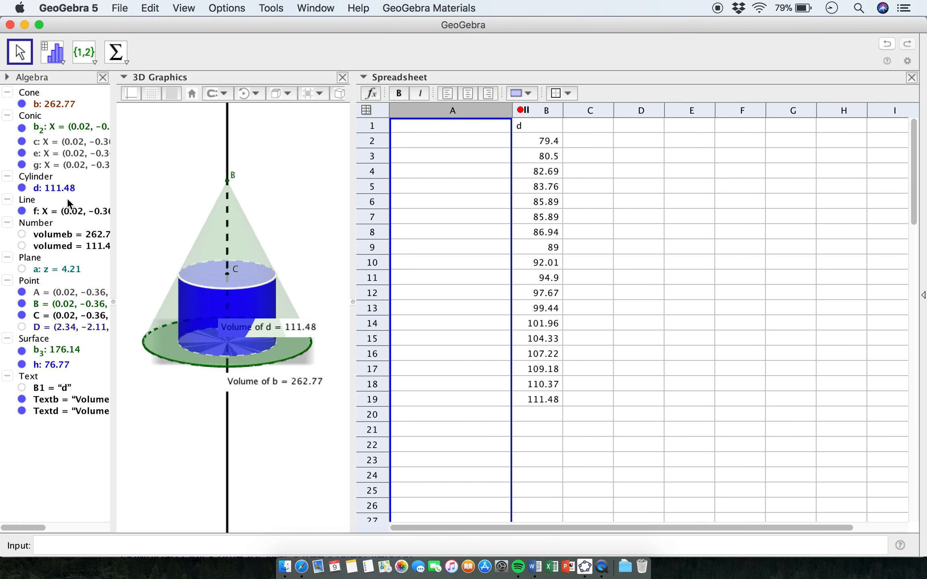
- Remove cylinder d from the spreadsheet recording and delete its recorded values from column B
{"action": "right_click", "coordinate": [56, 187]}
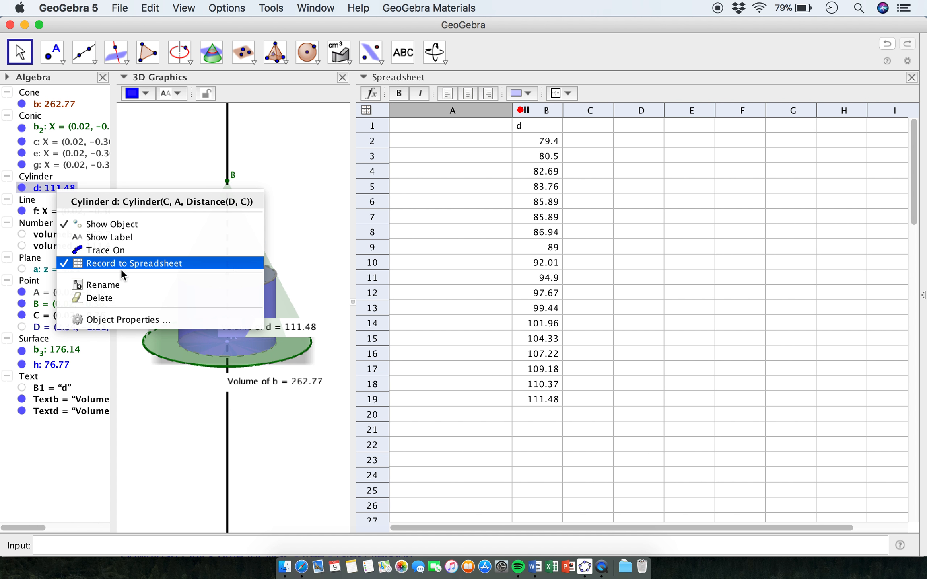
{"action": "left_click", "coordinate": [133, 265]}
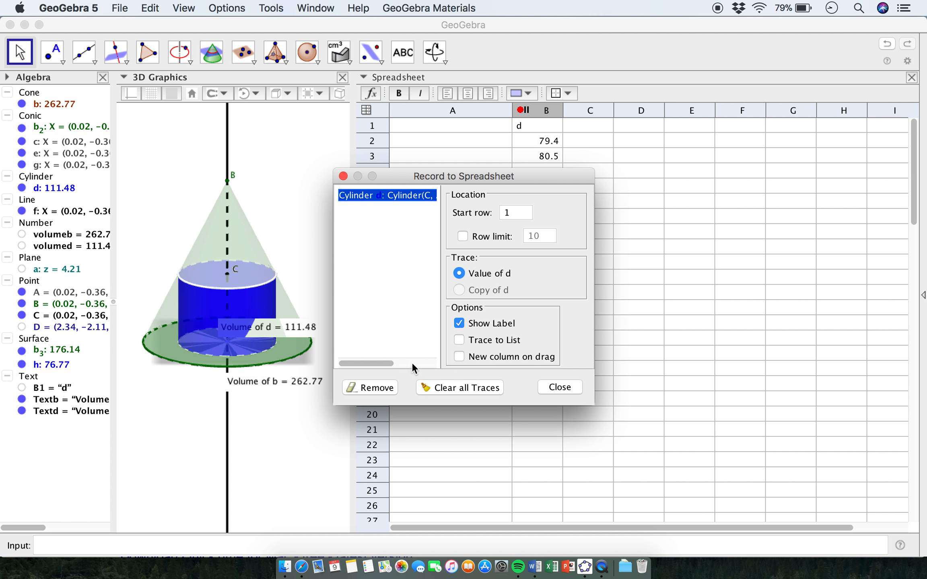
{"action": "left_click", "coordinate": [383, 388]}
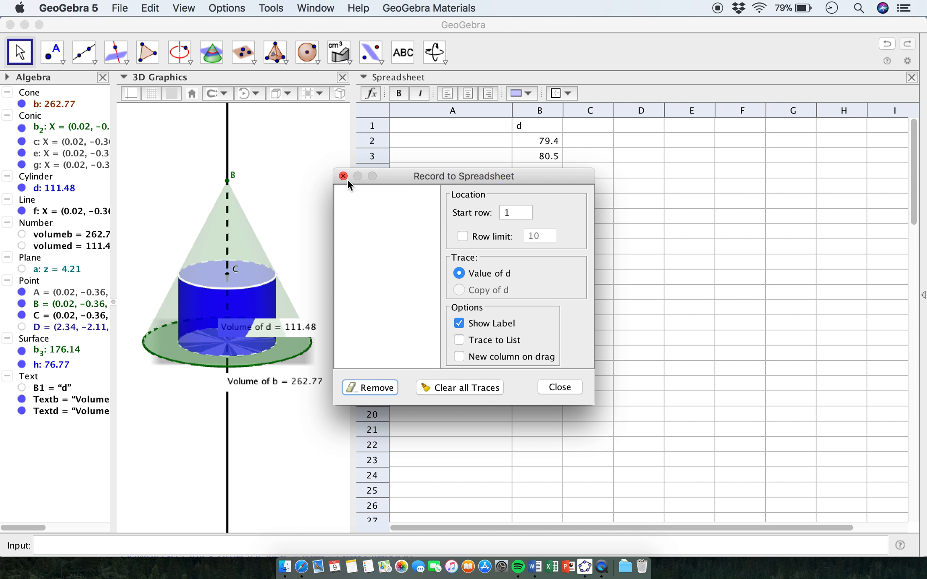
{"action": "left_click", "coordinate": [569, 385]}
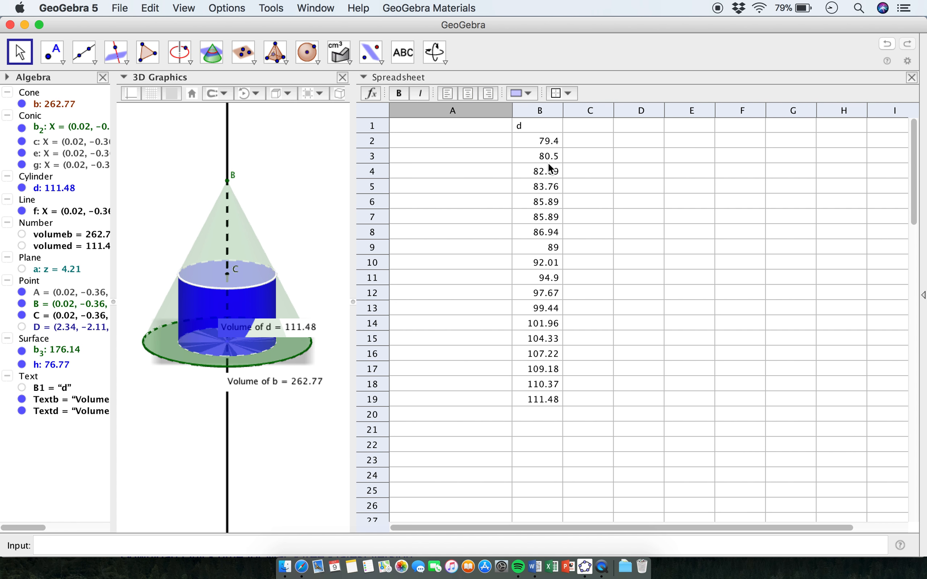
{"action": "right_click", "coordinate": [533, 113]}
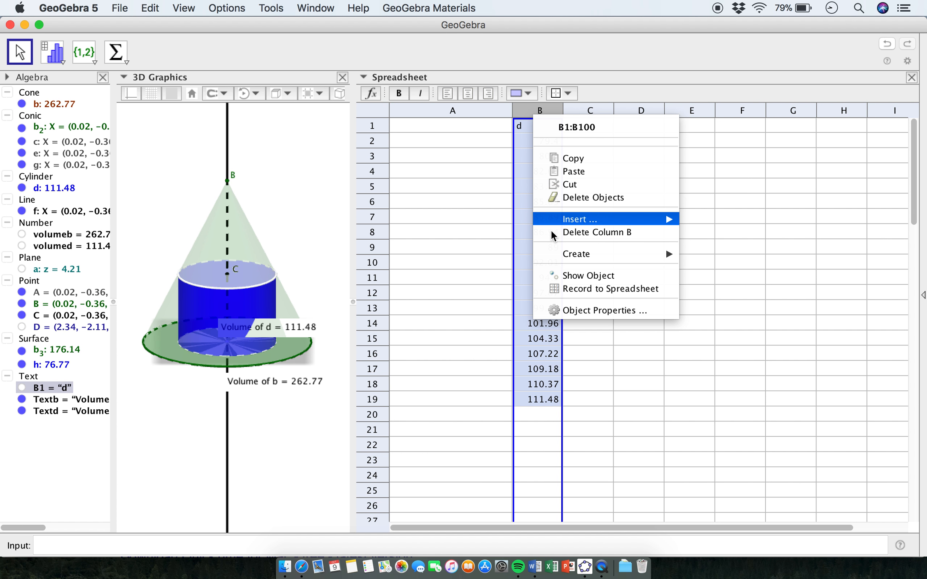
{"action": "left_click", "coordinate": [576, 199]}
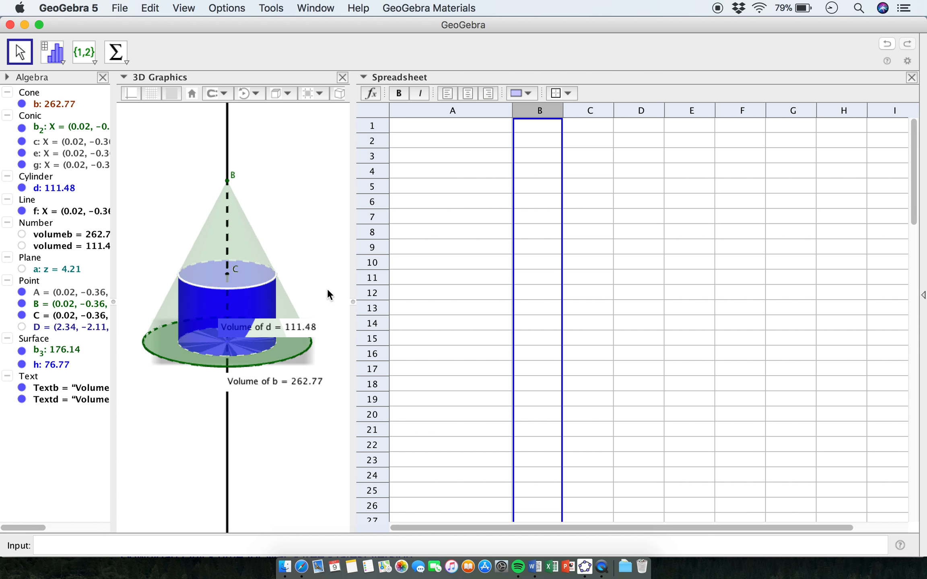
- Record the value of cylinder d in a narrowed column A while sliding point C along the axis to a height of about 0.97
{"action": "right_click", "coordinate": [54, 189]}
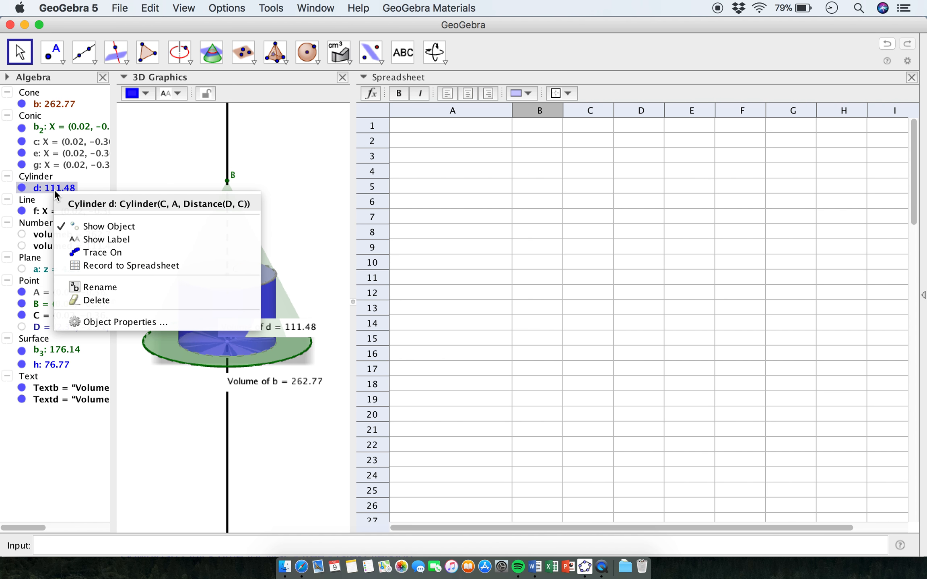
{"action": "left_click", "coordinate": [110, 265]}
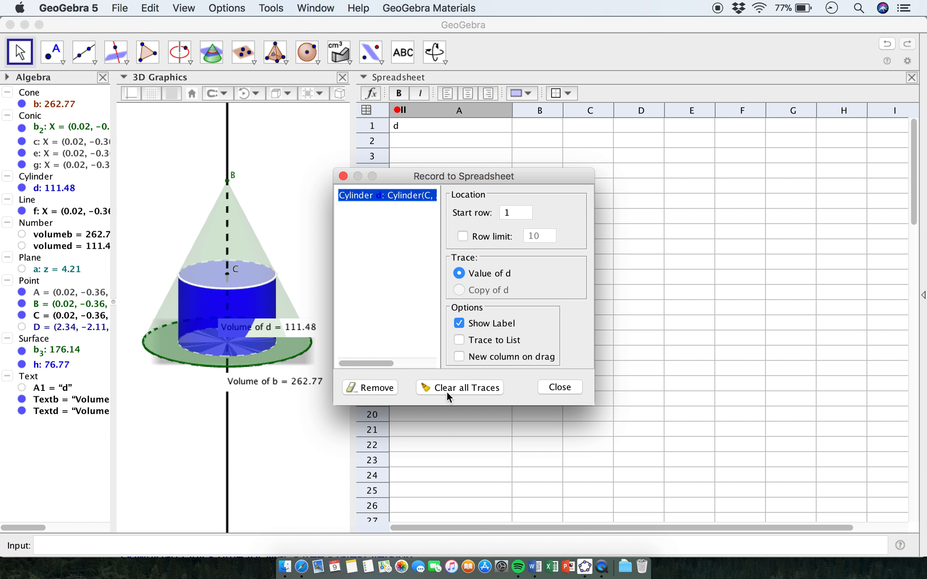
{"action": "left_click", "coordinate": [559, 387]}
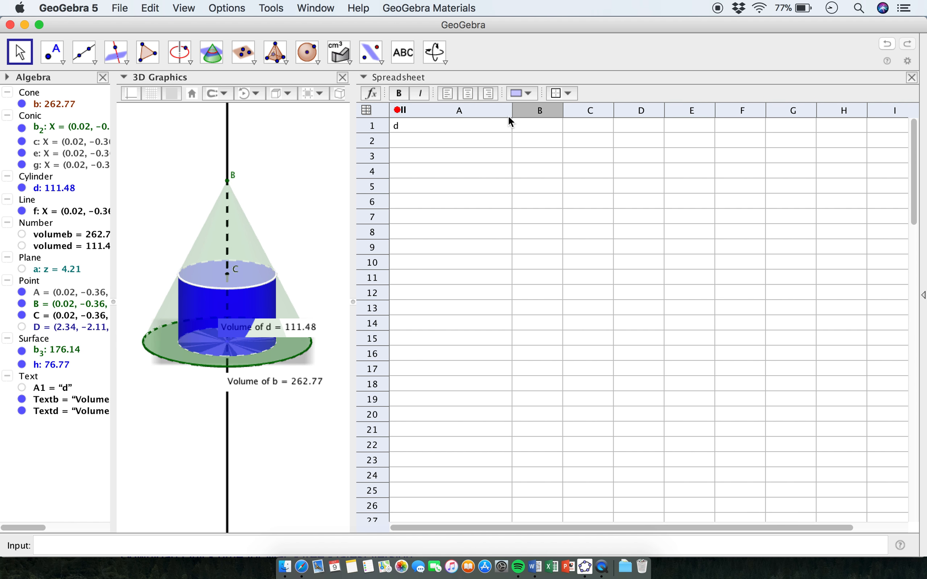
{"action": "left_click_drag", "start_coordinate": [511, 114], "coordinate": [458, 114]}
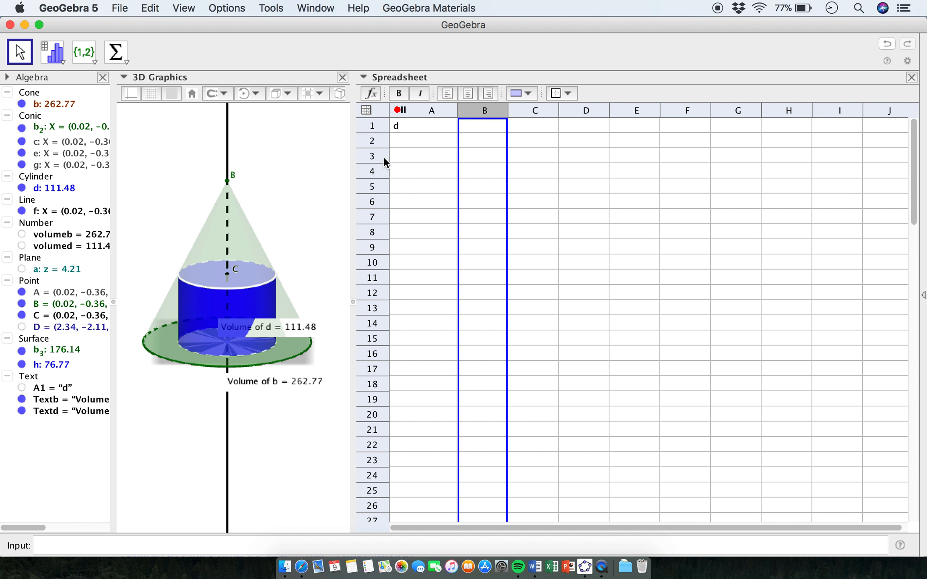
{"action": "left_click_drag", "start_coordinate": [228, 271], "coordinate": [233, 327]}
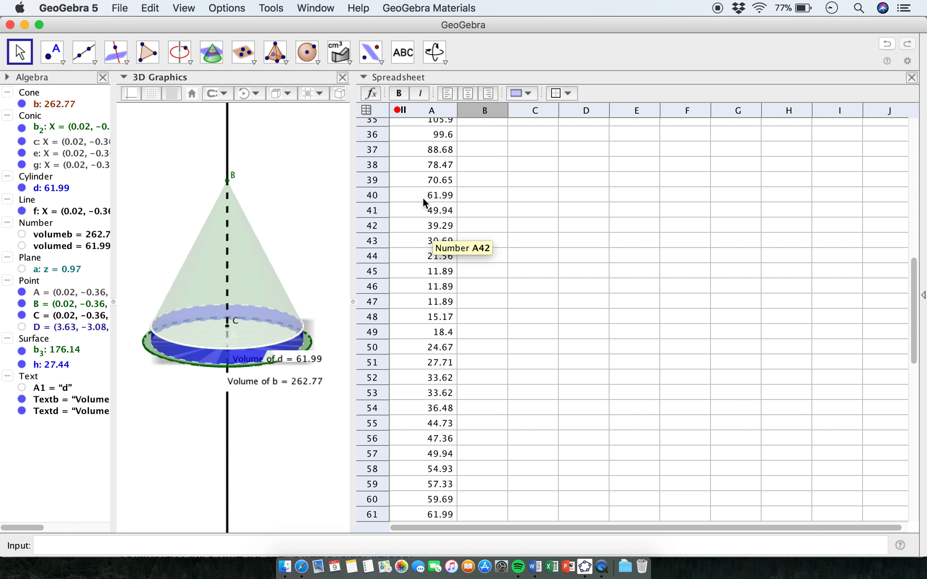
- Set the global rounding to 5 decimal places and review the recorded cylinder volumes in column A
{"action": "left_click", "coordinate": [239, 12]}
{"action": "mouse_move", "coordinate": [255, 24]}
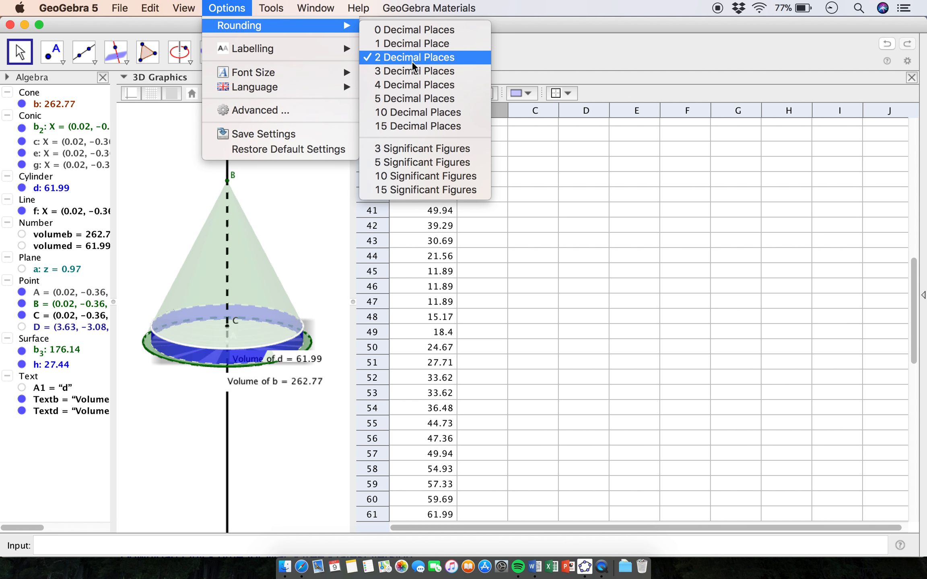
{"action": "left_click", "coordinate": [416, 98]}
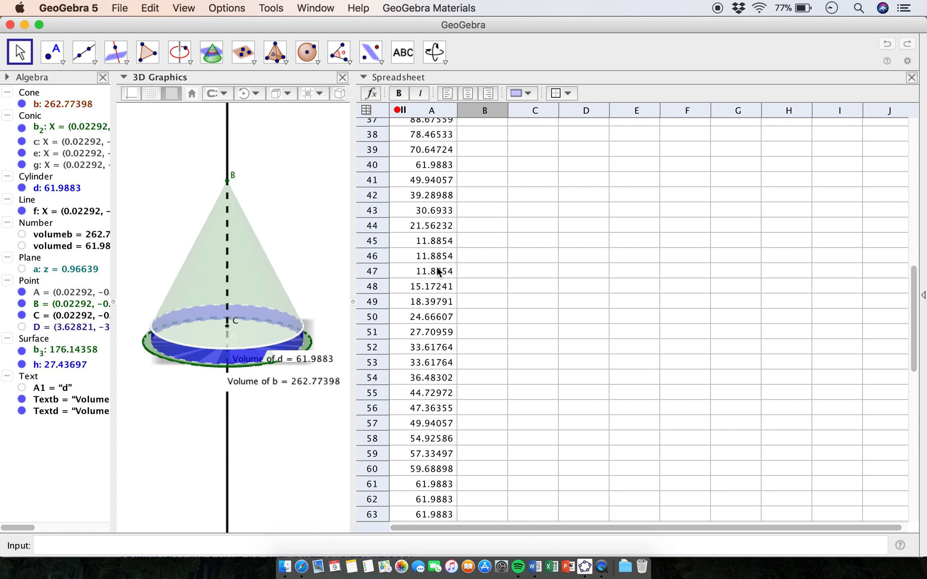
{"action": "scroll", "coordinate": [431, 270], "scroll_direction": "up", "scroll_amount": 10}
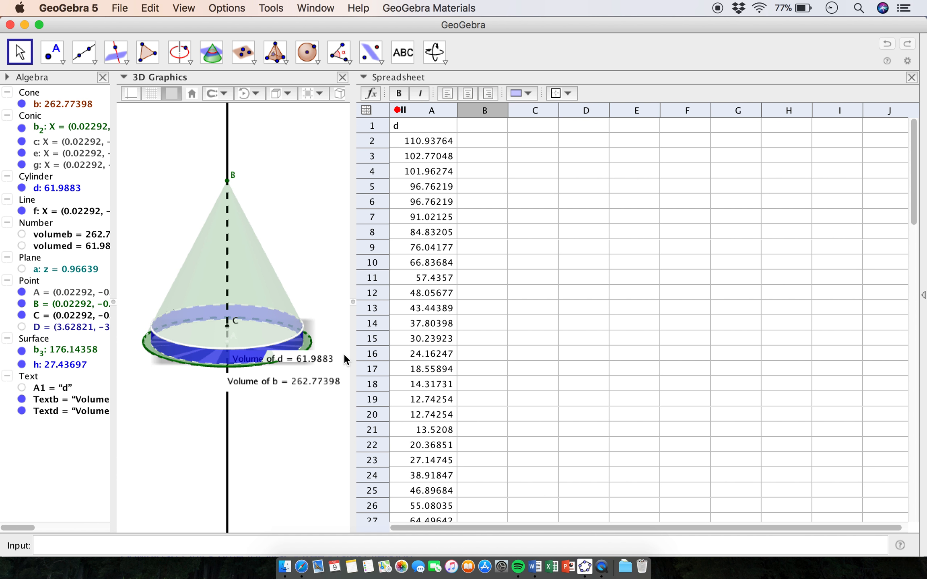
{"action": "scroll", "coordinate": [411, 396], "scroll_direction": "down", "scroll_amount": 1}
{"action": "scroll", "coordinate": [411, 396], "scroll_direction": "down", "scroll_amount": 13}
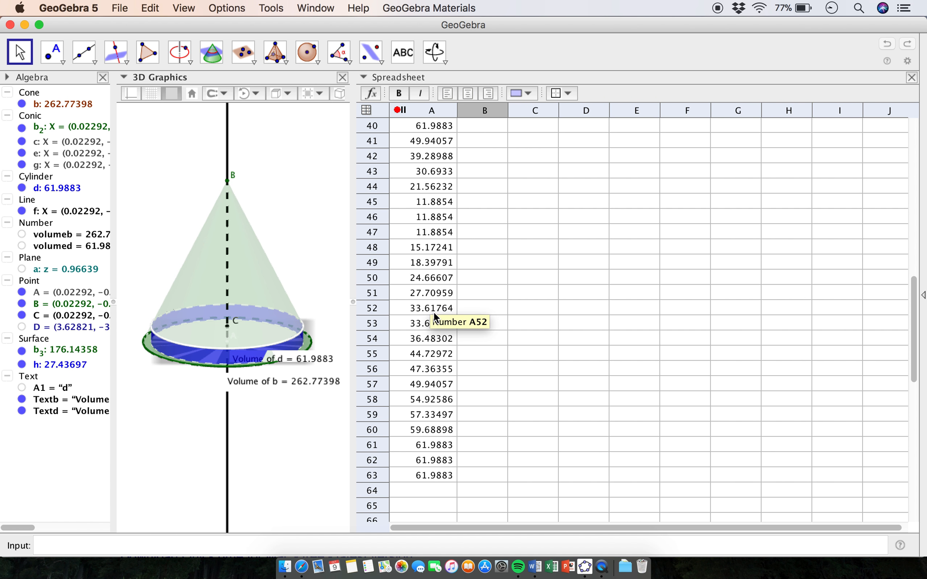
- Slide point C up and down the axis to search for the largest cylinder volume, stopping at a height of about 3.35
{"action": "mouse_move", "coordinate": [227, 331]}
{"action": "left_mouse_down"}
{"action": "mouse_move", "coordinate": [226, 265]}
{"action": "mouse_move", "coordinate": [234, 288]}
{"action": "left_mouse_up"}
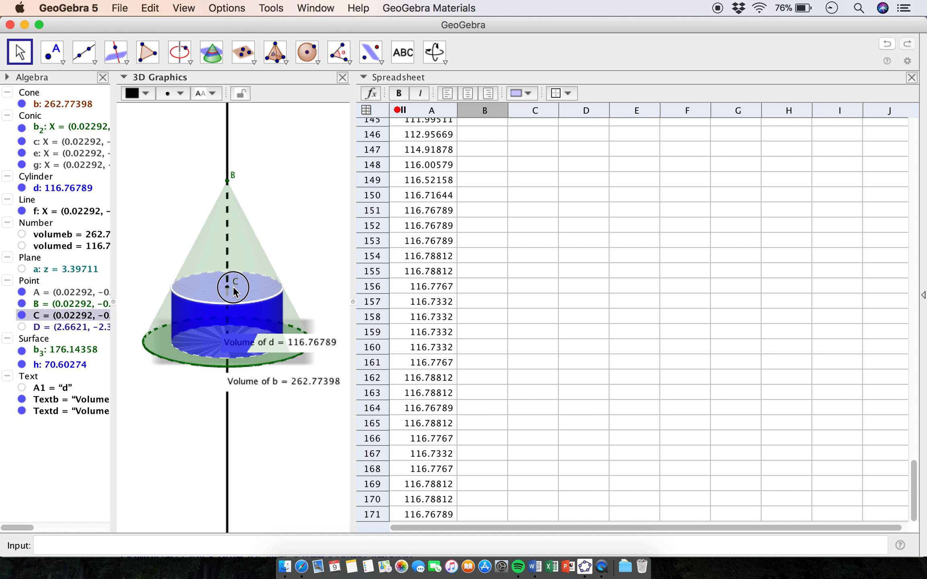
{"action": "key", "text": "Escape"}
{"action": "left_click", "coordinate": [228, 288]}
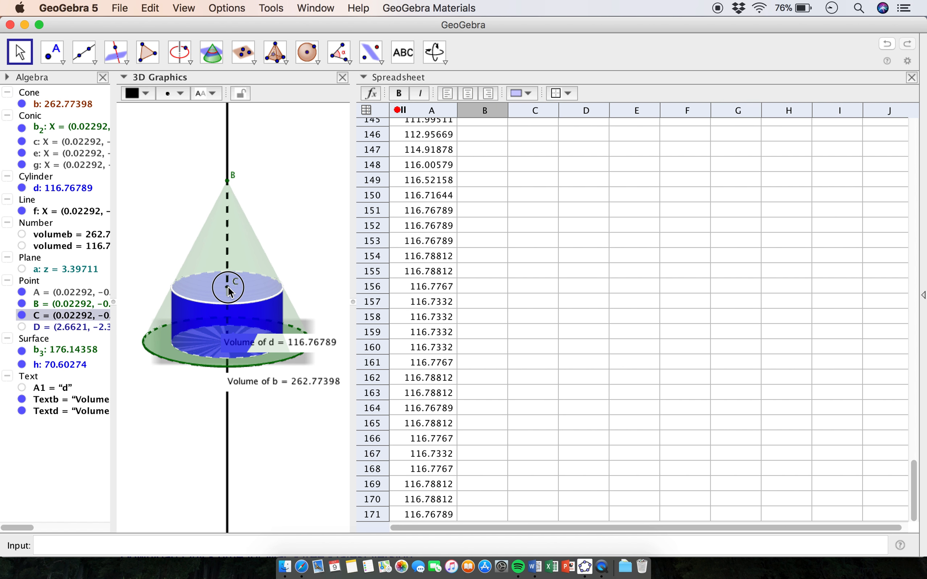
{"action": "left_click_drag", "start_coordinate": [228, 291], "coordinate": [229, 292]}
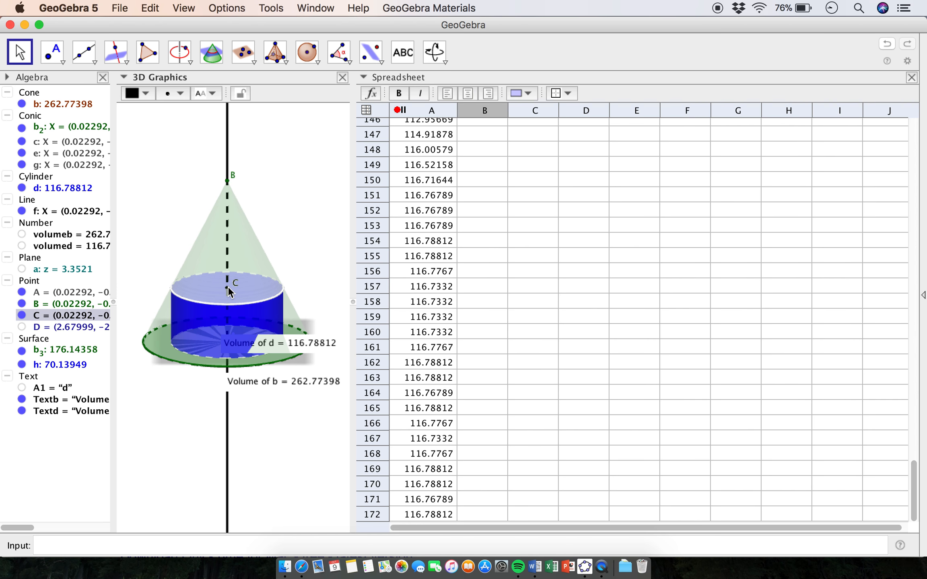
{"action": "key", "text": "Escape"}
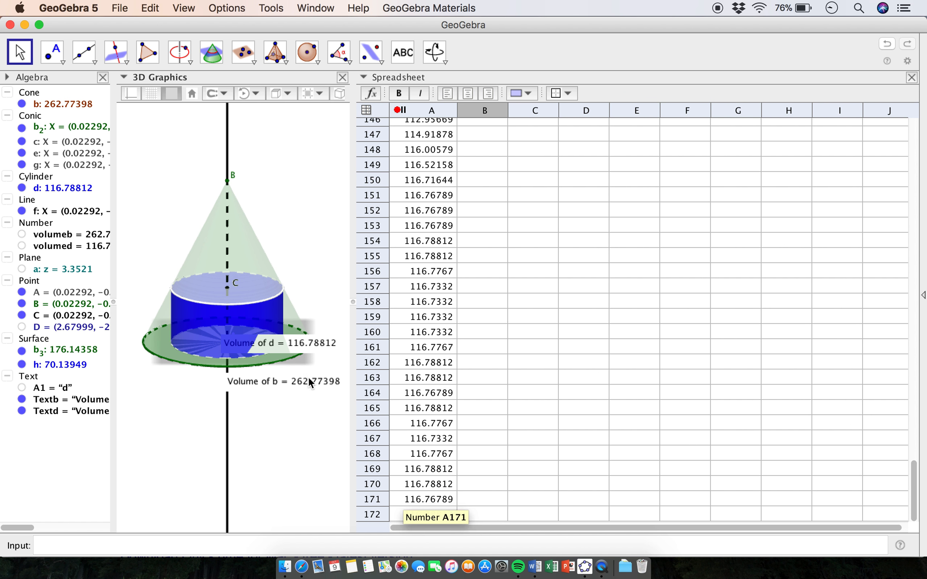
- Examine the last recorded volumes in column A, around rows 169 to 172, for the maximum value
{"action": "left_click", "coordinate": [431, 485]}
{"action": "left_click", "coordinate": [428, 514]}
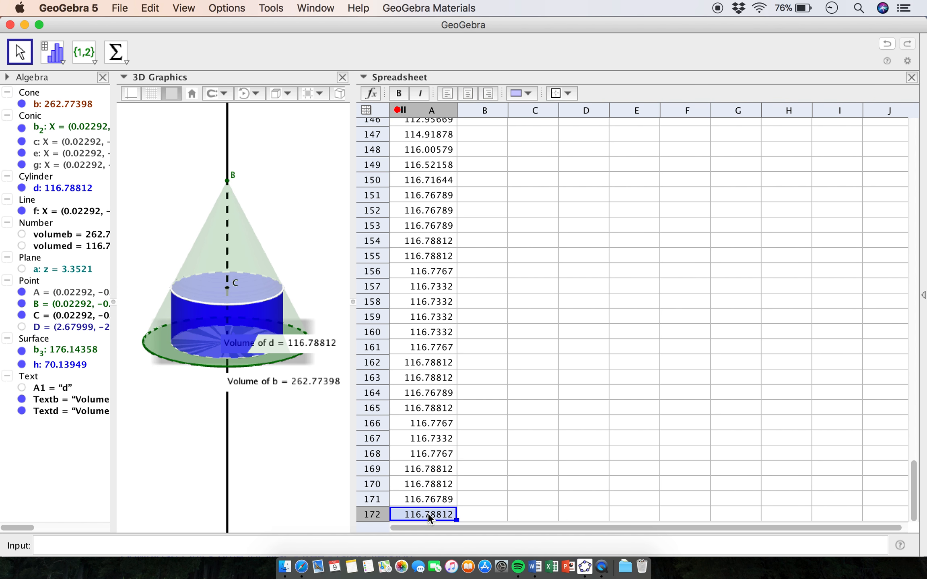
{"action": "left_click", "coordinate": [434, 473]}
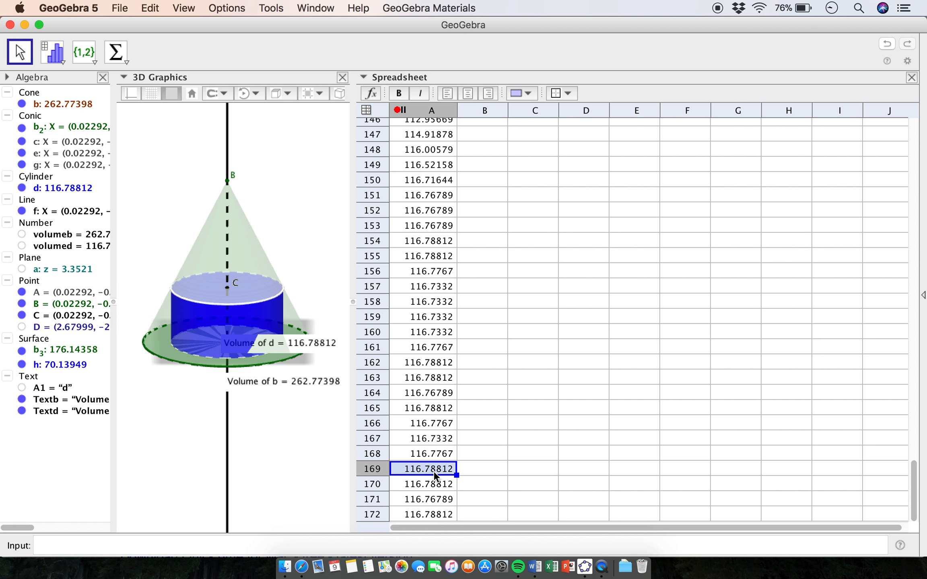
{"action": "left_click", "coordinate": [436, 482]}
{"action": "key", "text": "Up"}
{"action": "left_click", "coordinate": [436, 482]}
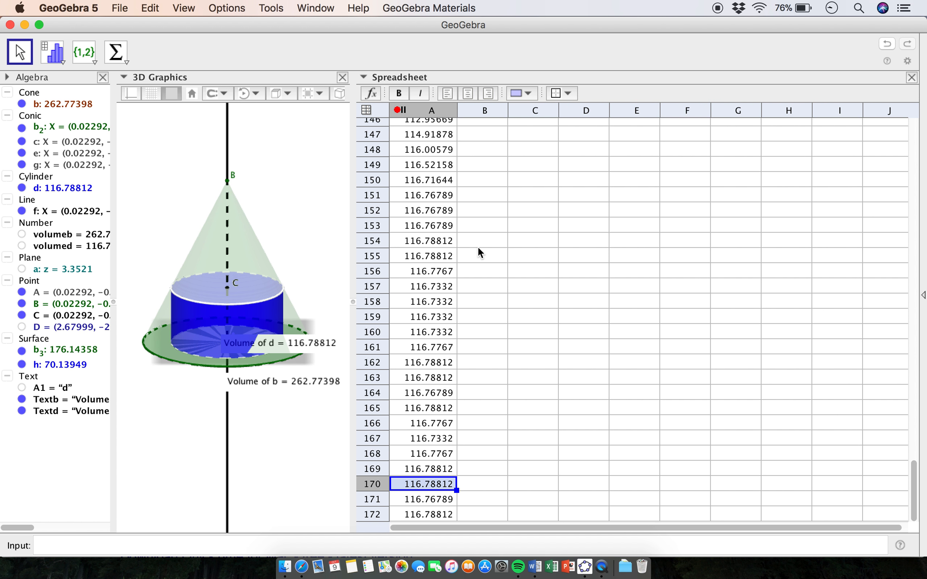
{"action": "scroll", "coordinate": [478, 246], "scroll_direction": "up", "scroll_amount": 20}
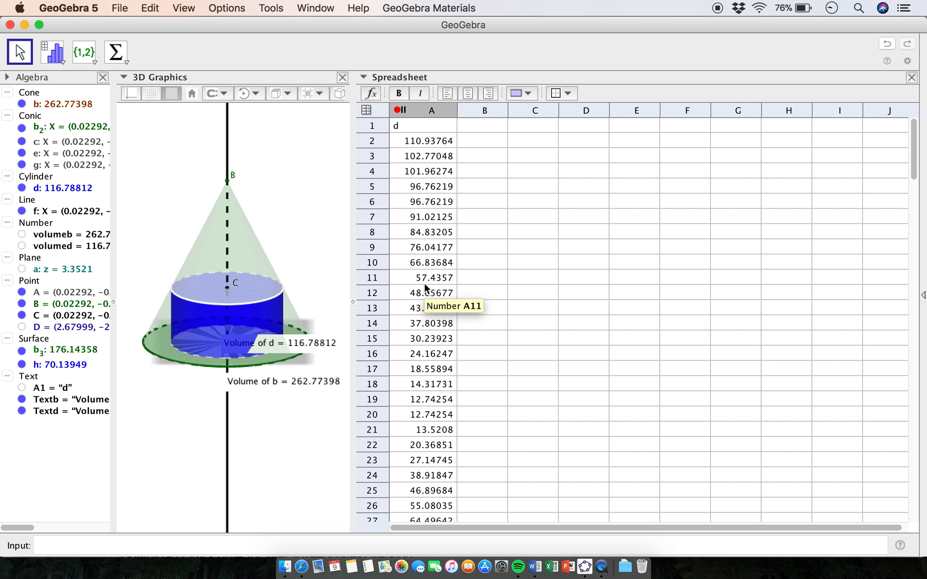
- Move the cylinder's volume label away from the cylinder, toward the cone's outer edge
{"action": "left_click", "coordinate": [227, 287]}
{"action": "left_click", "coordinate": [274, 350]}
{"action": "left_click_drag", "start_coordinate": [274, 347], "coordinate": [302, 355]}
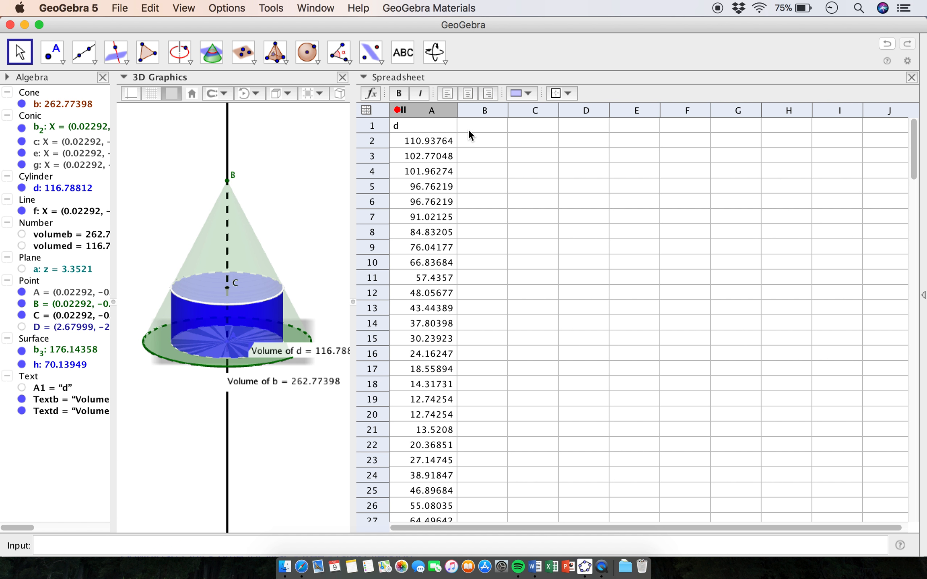
- Measure the distance from point C to the base centre A and move the CA label beside the cylinder
{"action": "left_click", "coordinate": [347, 63]}
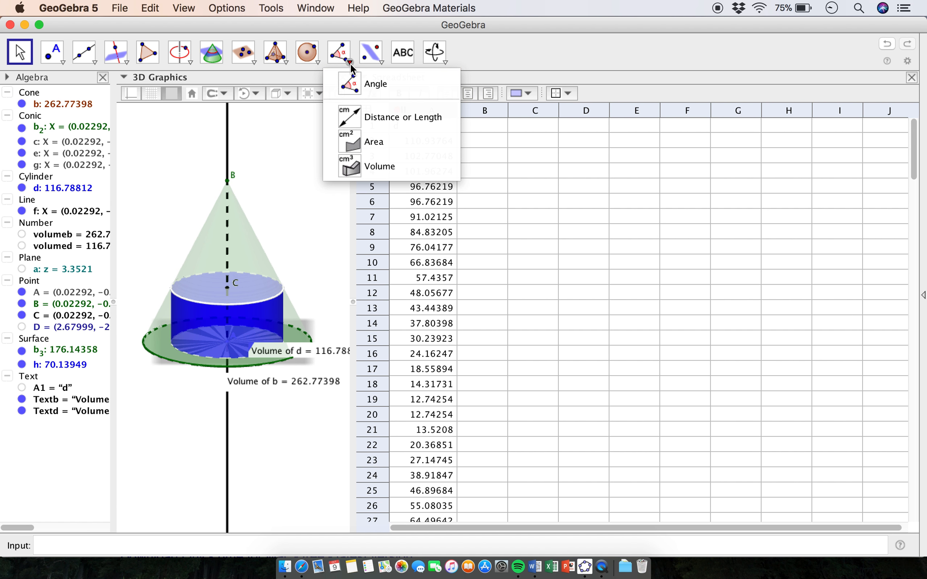
{"action": "left_click", "coordinate": [349, 117]}
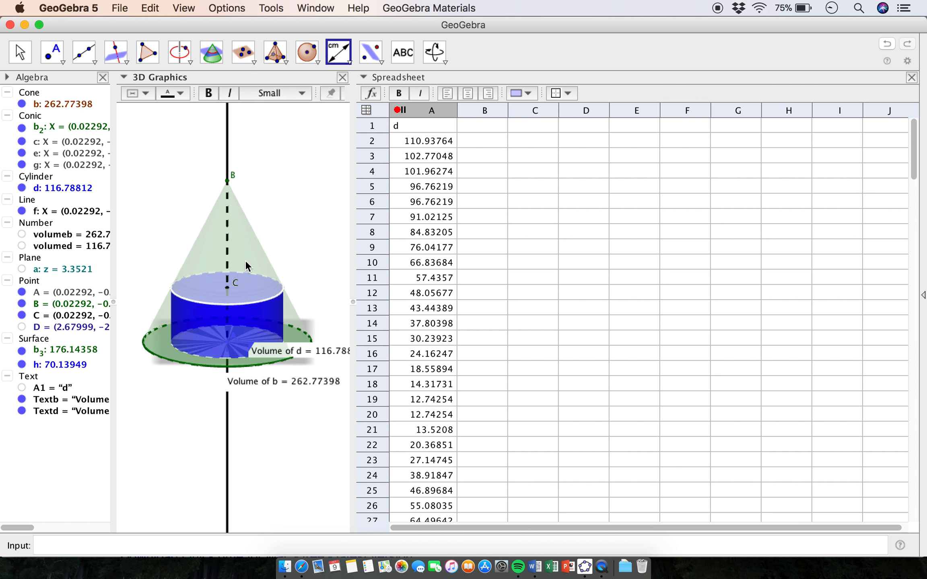
{"action": "left_click", "coordinate": [226, 288]}
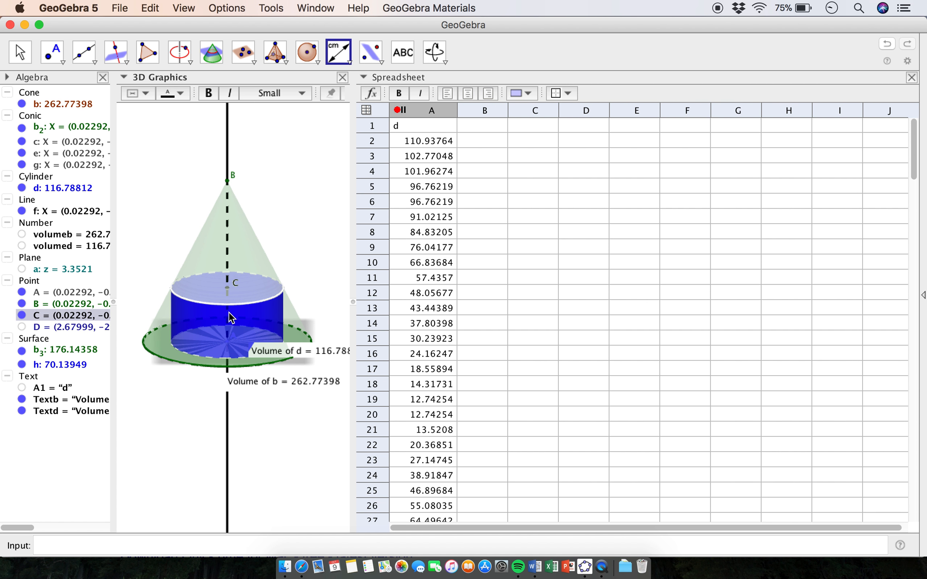
{"action": "left_click", "coordinate": [227, 347]}
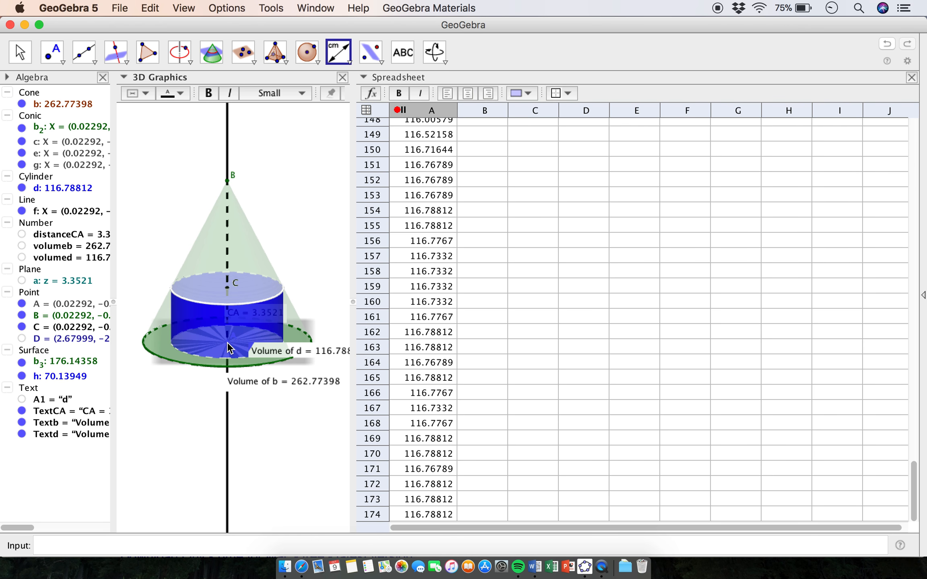
{"action": "left_click", "coordinate": [19, 52]}
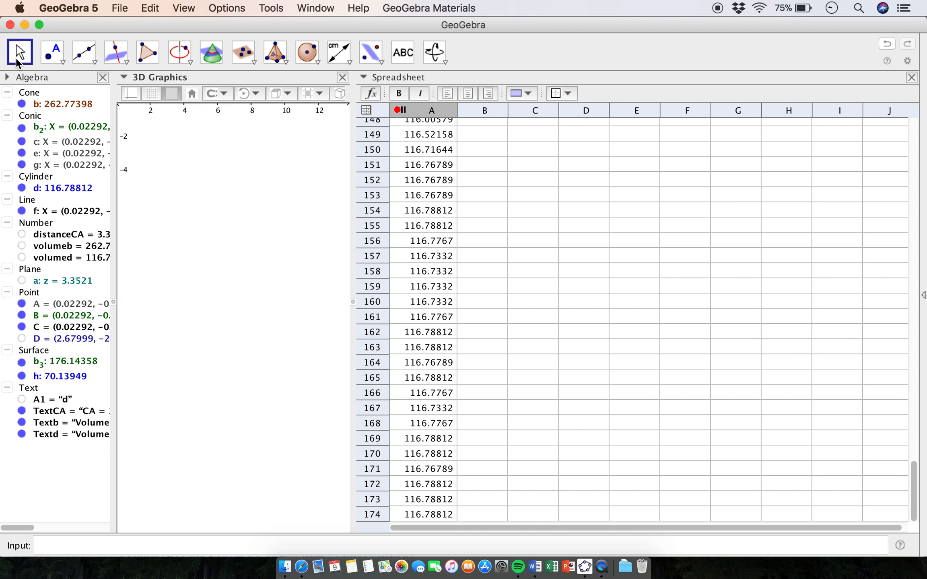
{"action": "left_click_drag", "start_coordinate": [276, 319], "coordinate": [319, 318]}
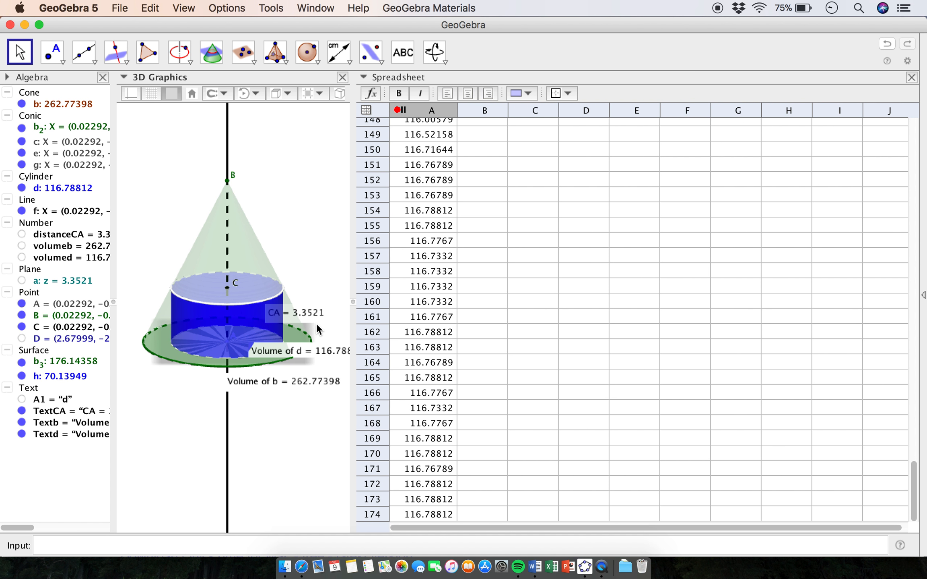
{"action": "left_click", "coordinate": [81, 281]}
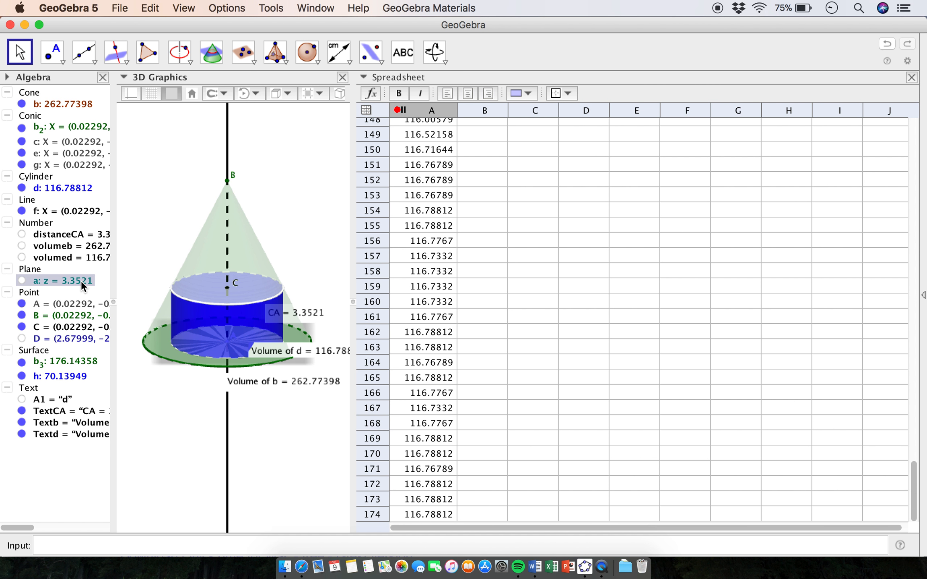
{"action": "right_click", "coordinate": [81, 281]}
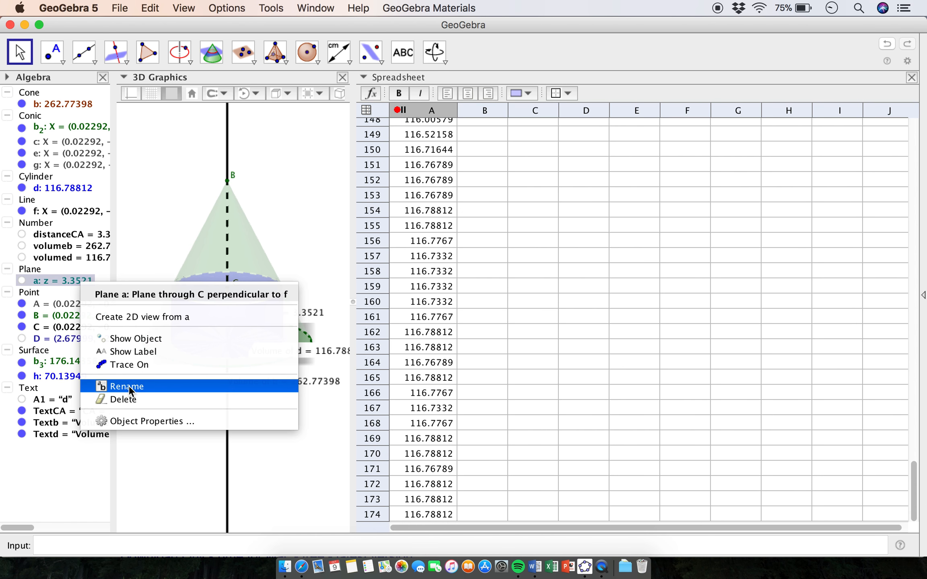
{"action": "left_click", "coordinate": [20, 51]}
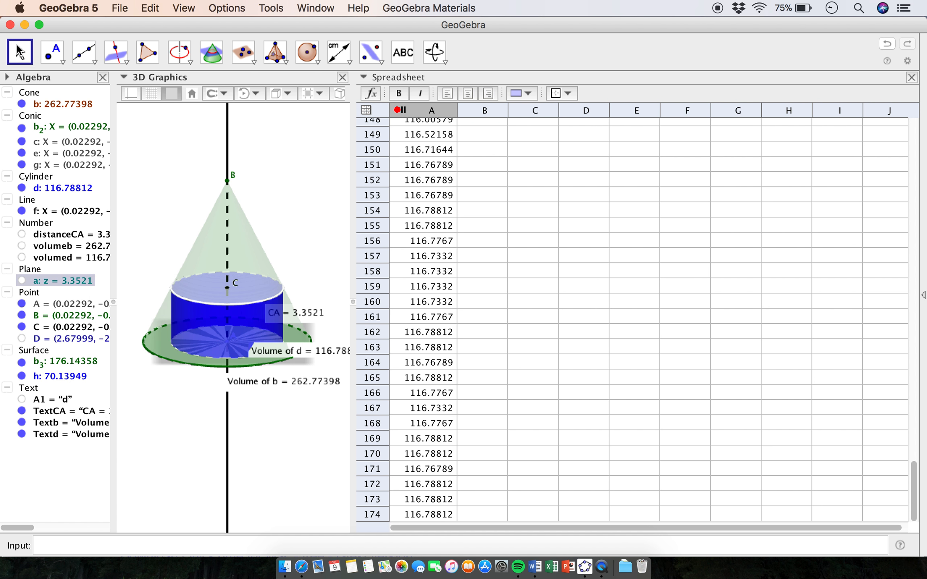
- Record the value of the distance text TextCA to spreadsheet column B and widen that column
{"action": "right_click", "coordinate": [316, 318]}
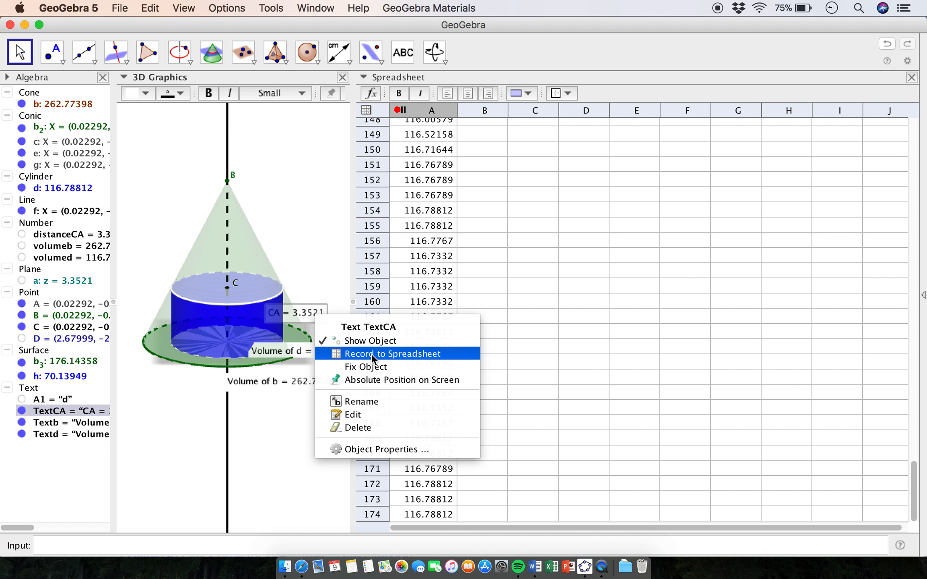
{"action": "left_click", "coordinate": [371, 353]}
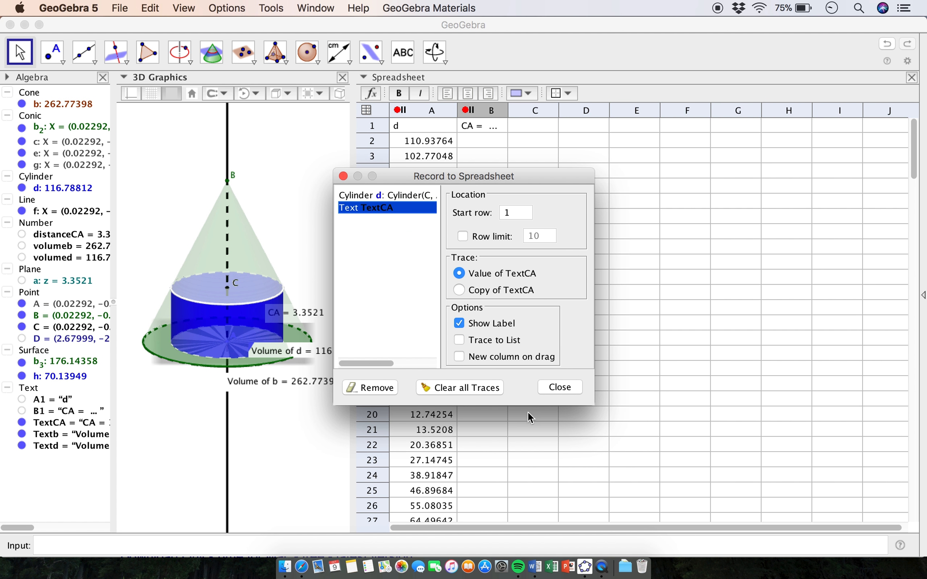
{"action": "left_click", "coordinate": [566, 388]}
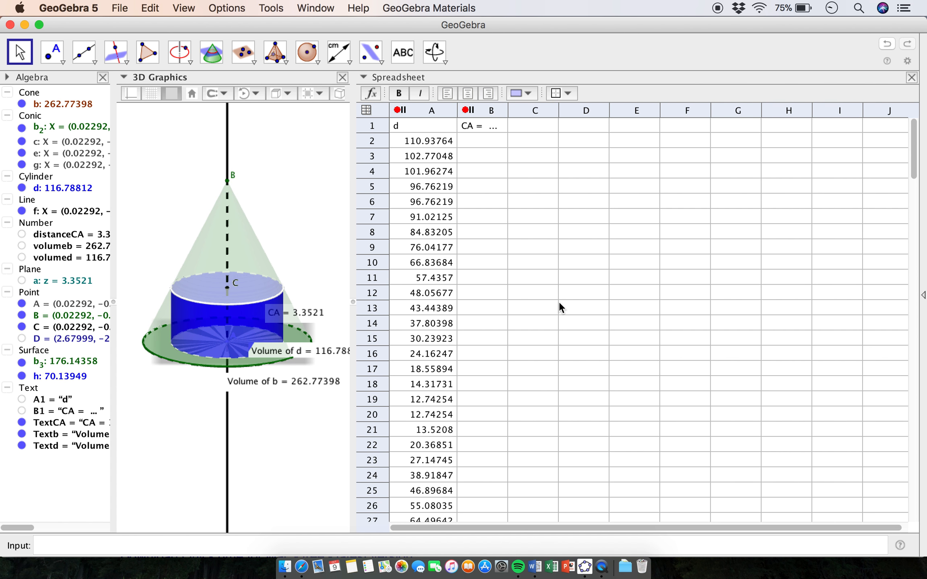
{"action": "left_click_drag", "start_coordinate": [508, 110], "coordinate": [526, 114]}
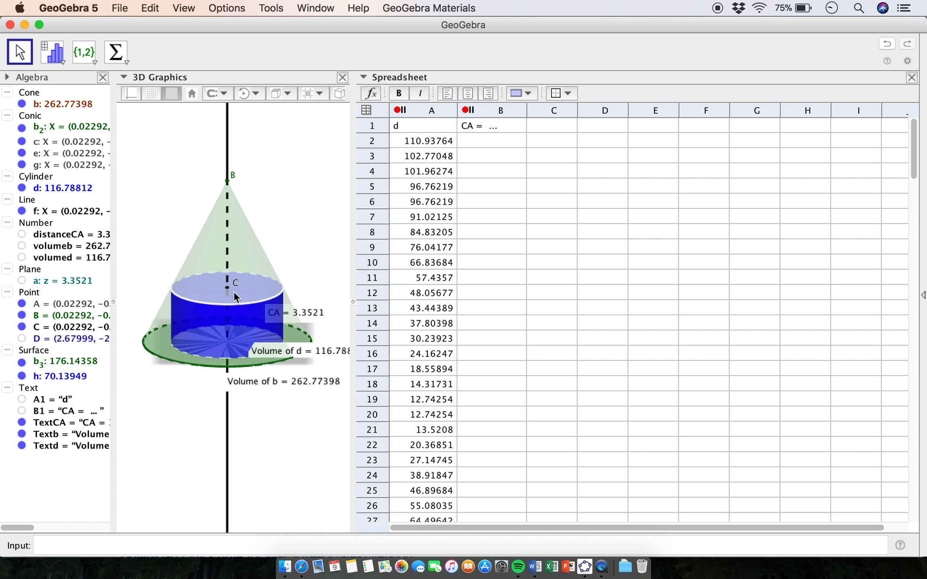
- Slide point C to a height of about 3.58 to record distances, and compare the entries in columns A and B
{"action": "mouse_move", "coordinate": [227, 290]}
{"action": "left_mouse_down"}
{"action": "mouse_move", "coordinate": [228, 302]}
{"action": "mouse_move", "coordinate": [227, 290]}
{"action": "left_mouse_up"}
{"action": "scroll", "coordinate": [554, 241], "scroll_direction": "up", "scroll_amount": 3}
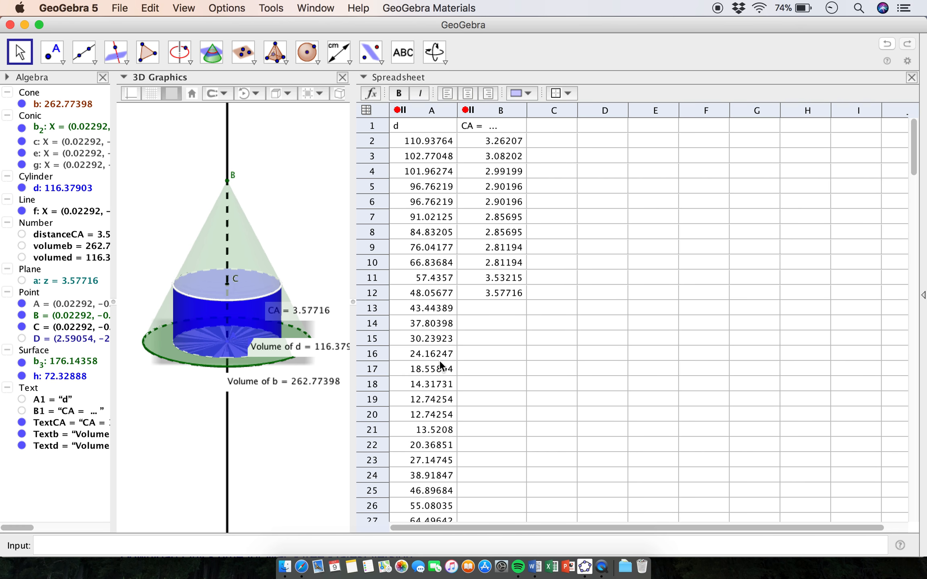
{"action": "scroll", "coordinate": [440, 365], "scroll_direction": "down", "scroll_amount": 20}
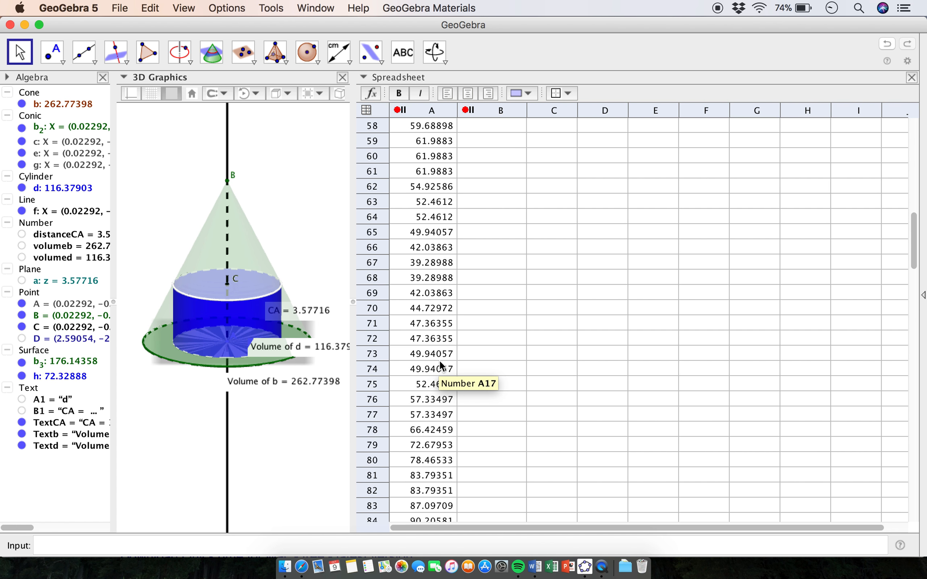
{"action": "scroll", "coordinate": [441, 364], "scroll_direction": "up", "scroll_amount": 20}
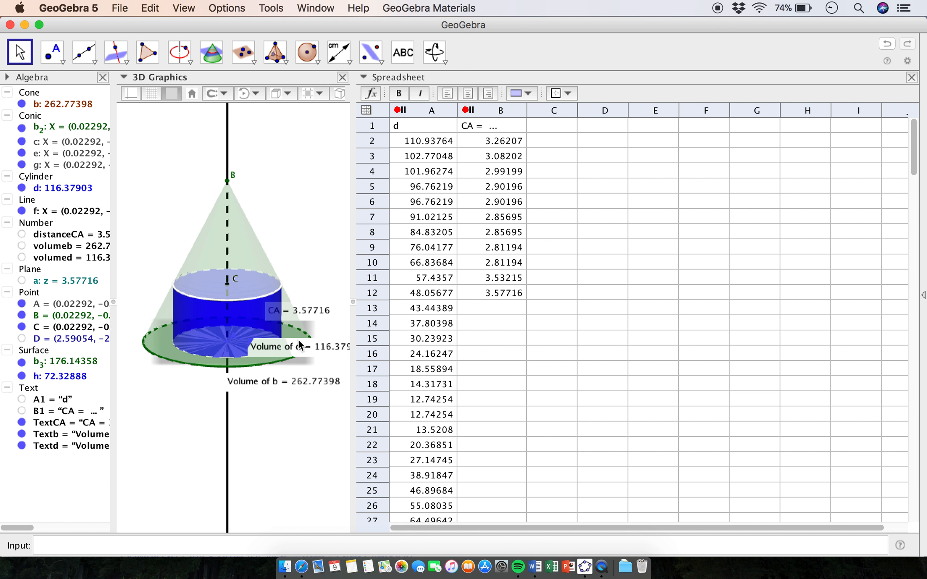
- Clear all recorded traces of TextCA and cylinder d from the spreadsheet, keeping both in the recording list
{"action": "right_click", "coordinate": [309, 313]}
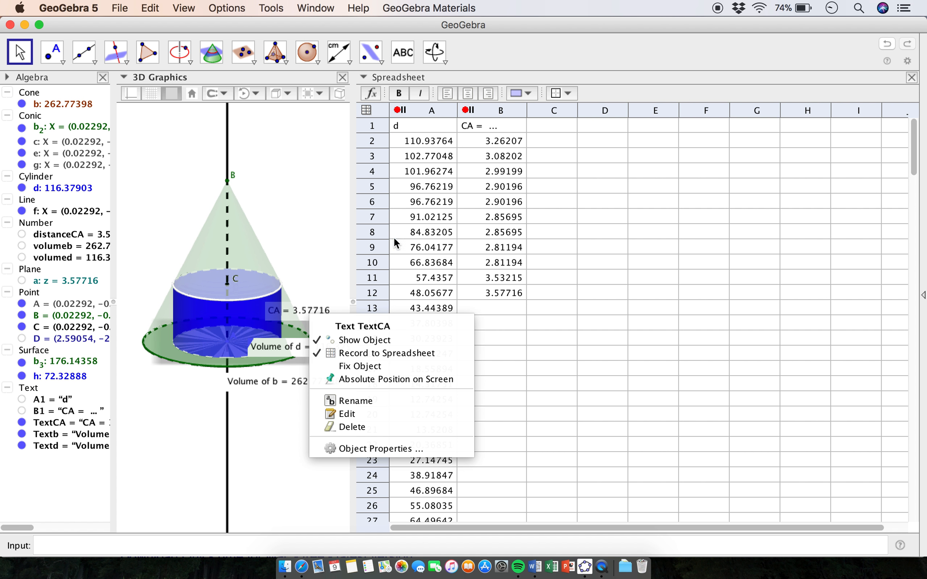
{"action": "left_click", "coordinate": [365, 353]}
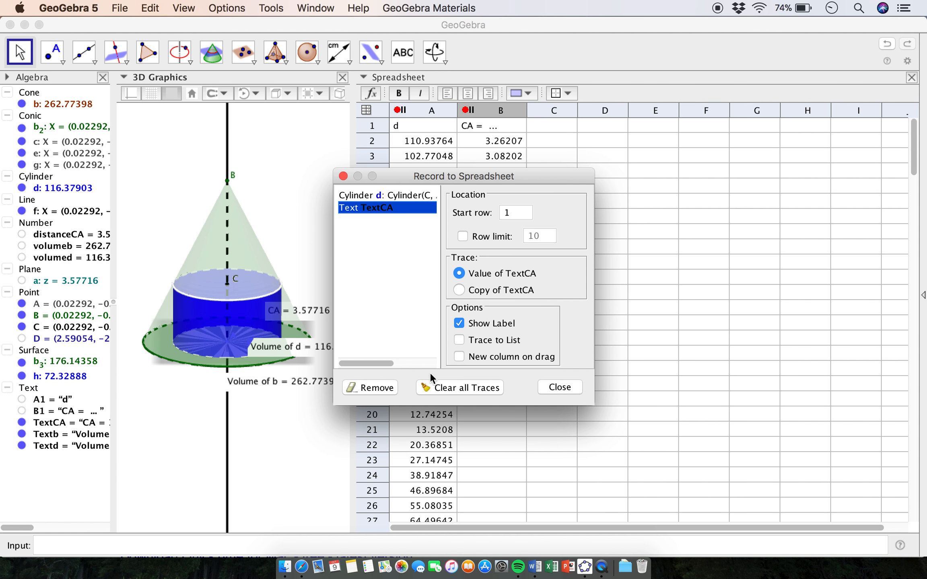
{"action": "left_click", "coordinate": [473, 388]}
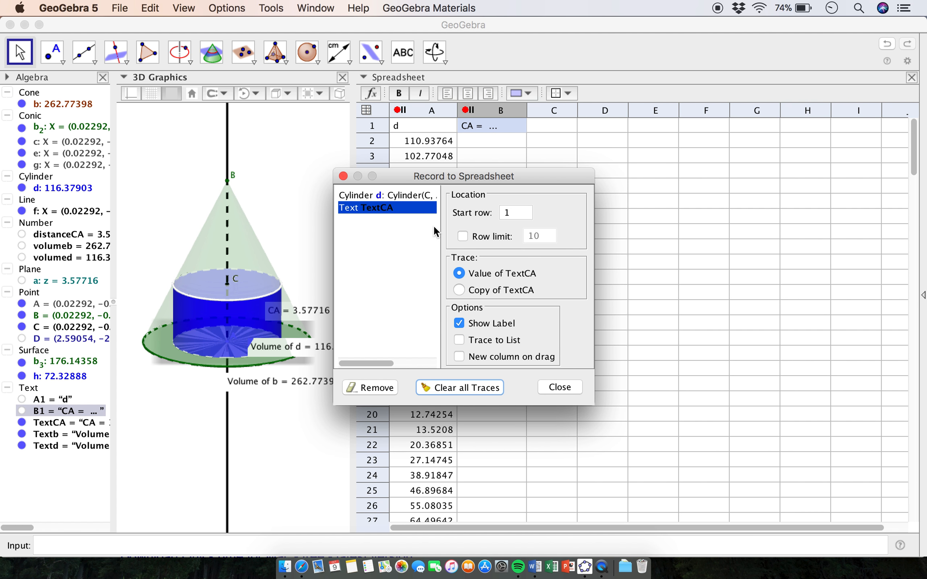
{"action": "left_click", "coordinate": [411, 195]}
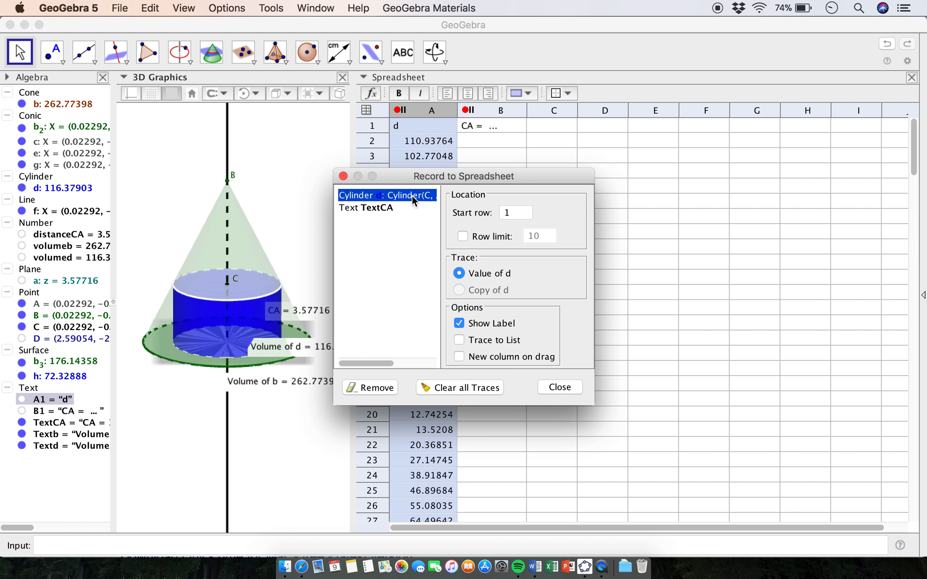
{"action": "left_click", "coordinate": [477, 390]}
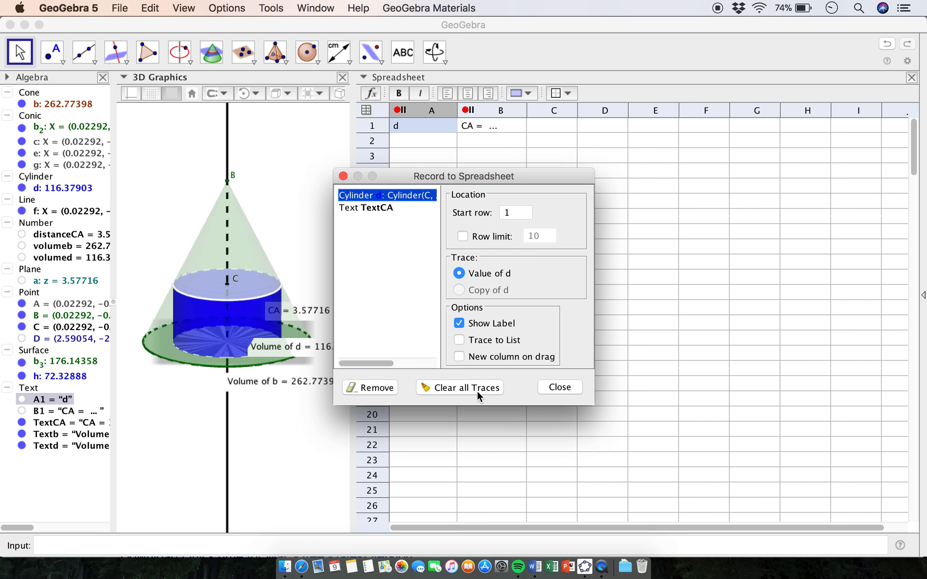
{"action": "left_click", "coordinate": [344, 176]}
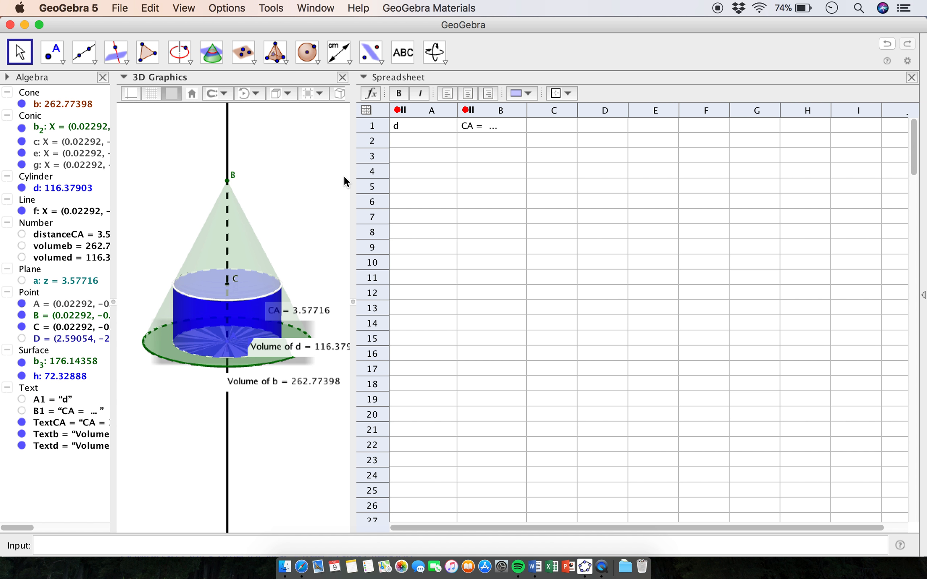
- Slide point C up toward the apex and back down to a height of about 3.13 to record volume and height pairs
{"action": "left_click", "coordinate": [228, 284]}
{"action": "left_click_drag", "start_coordinate": [227, 285], "coordinate": [230, 263]}
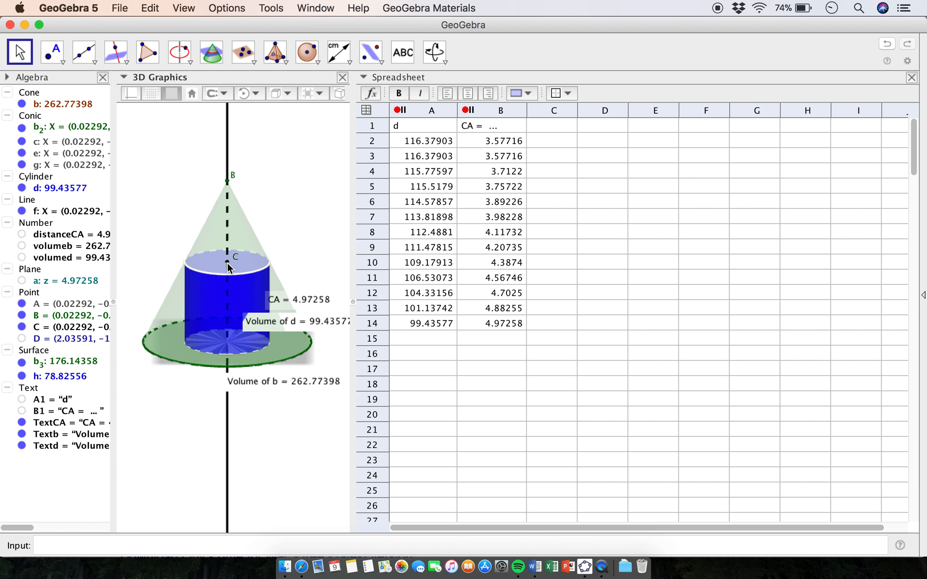
{"action": "left_click_drag", "start_coordinate": [228, 267], "coordinate": [229, 245]}
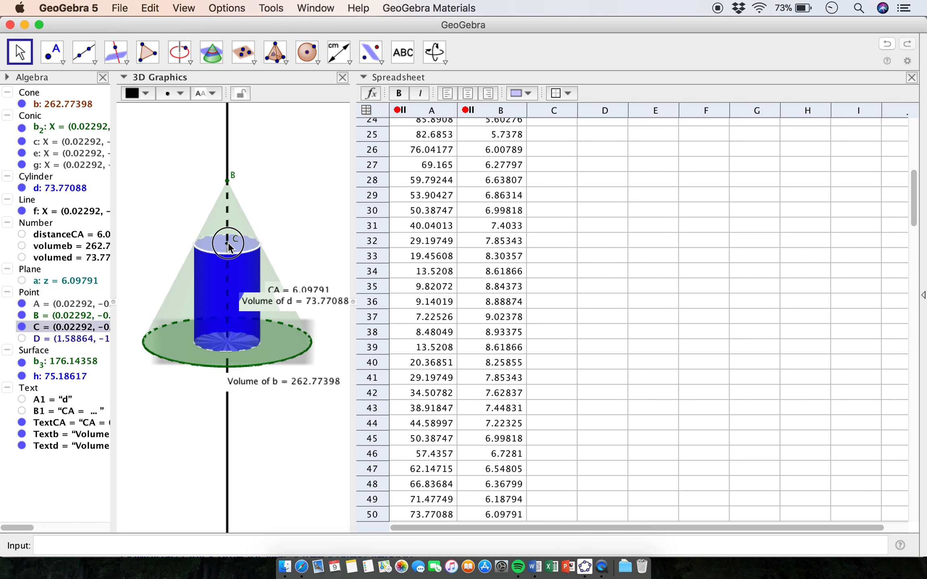
{"action": "left_click_drag", "start_coordinate": [228, 247], "coordinate": [226, 292]}
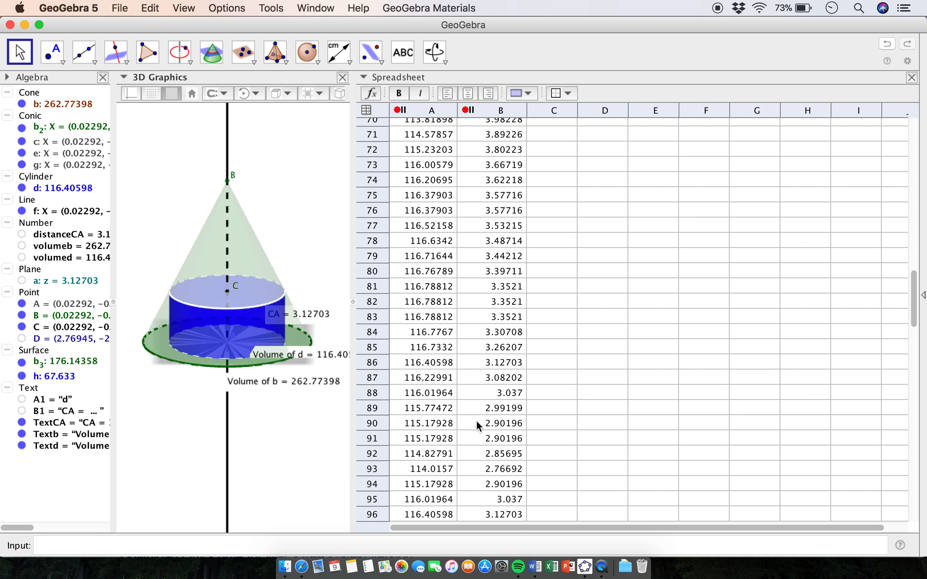
- Look through the recorded pairs for the largest cylinder volume in column A and its matching CA height in column B
{"action": "scroll", "coordinate": [478, 426], "scroll_direction": "down", "scroll_amount": 3}
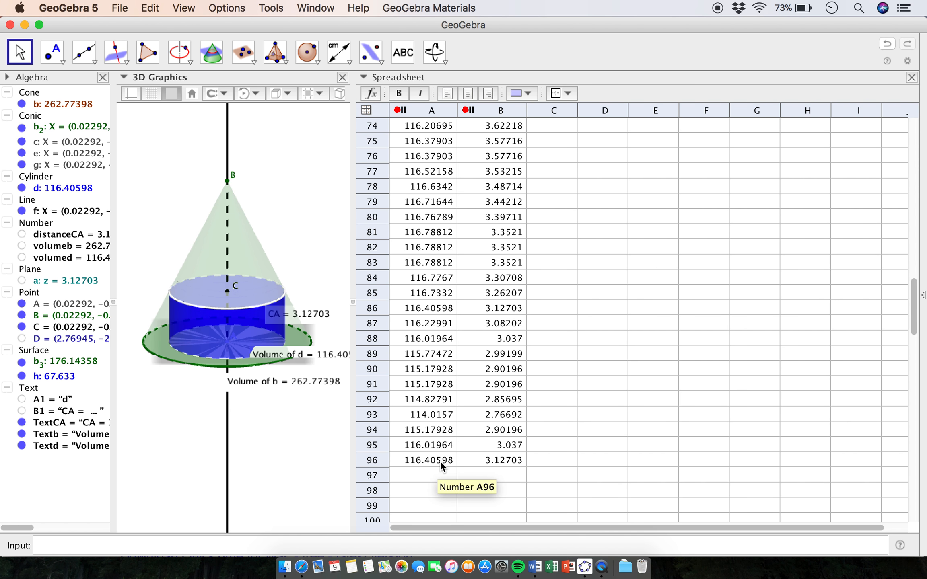
{"action": "left_click", "coordinate": [433, 248]}
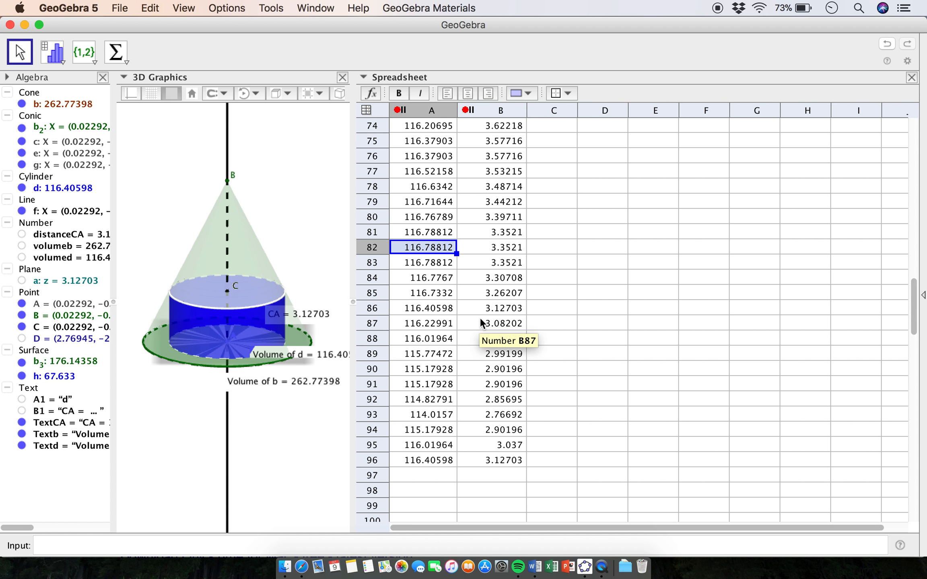
{"action": "key", "text": "Right"}
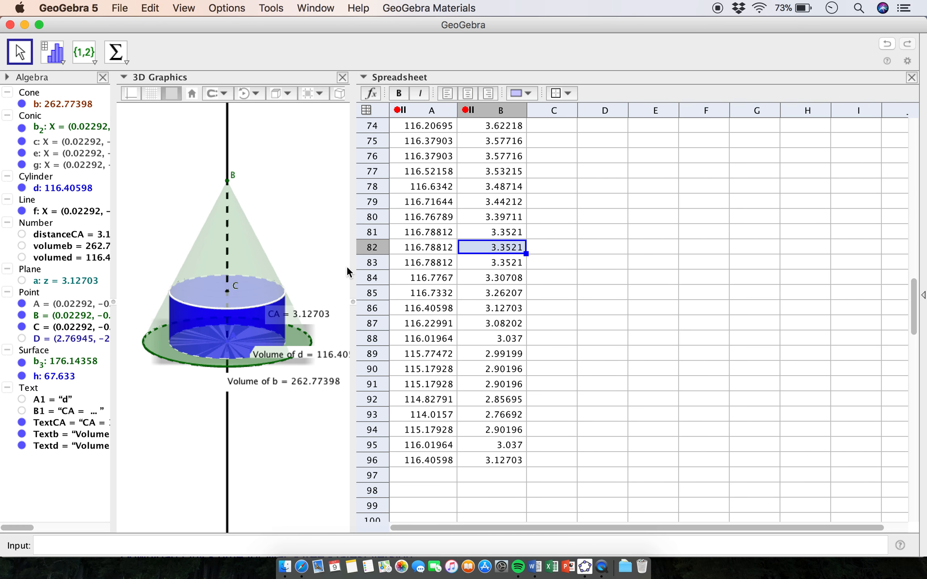
{"action": "scroll", "coordinate": [464, 369], "scroll_direction": "up", "scroll_amount": 7}
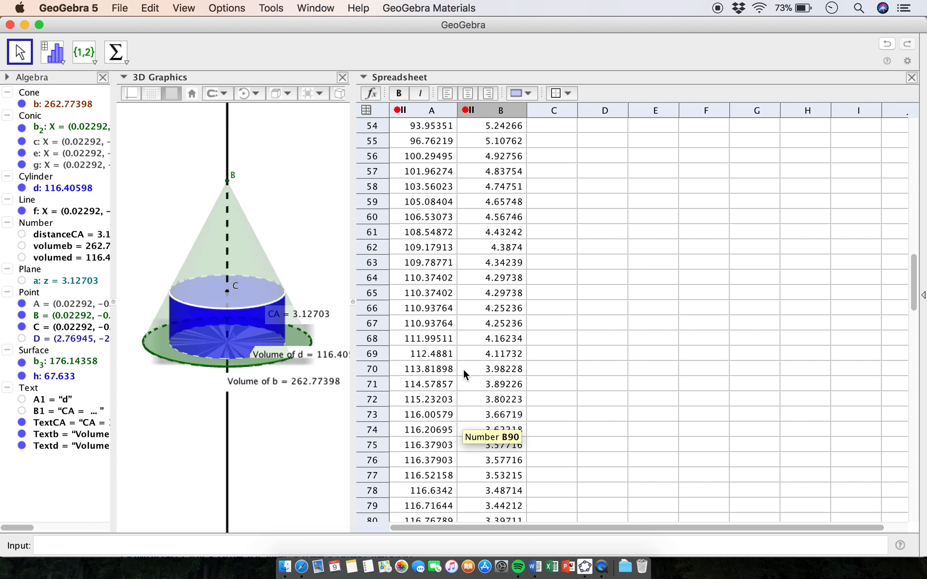
{"action": "scroll", "coordinate": [464, 370], "scroll_direction": "down", "scroll_amount": 9}
{"action": "scroll", "coordinate": [463, 369], "scroll_direction": "down", "scroll_amount": 10}
{"action": "scroll", "coordinate": [463, 368], "scroll_direction": "up", "scroll_amount": 12}
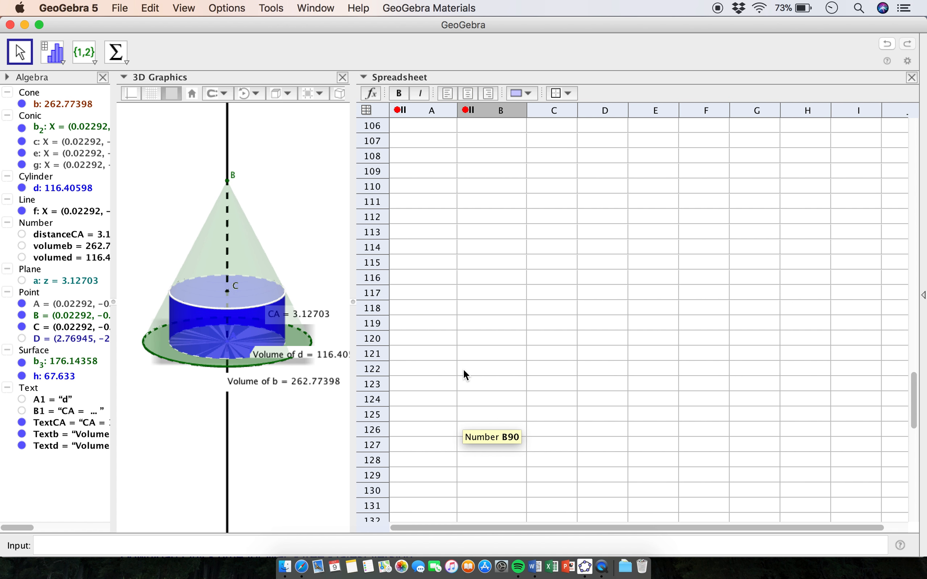
{"action": "scroll", "coordinate": [463, 374], "scroll_direction": "up", "scroll_amount": 1}
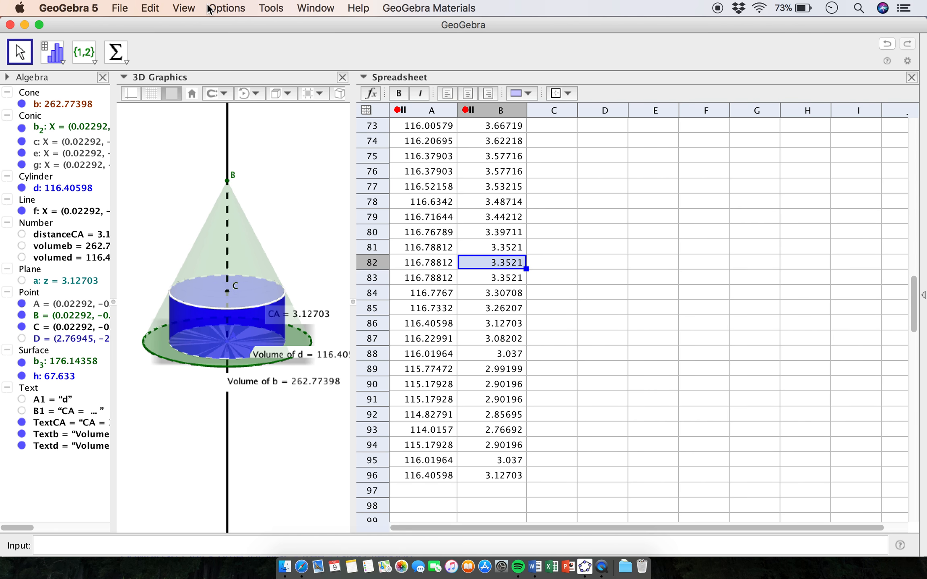
- Show the Graphics 2 view and narrow the 3D Graphics view to give the spreadsheet more room
{"action": "left_click", "coordinate": [187, 9]}
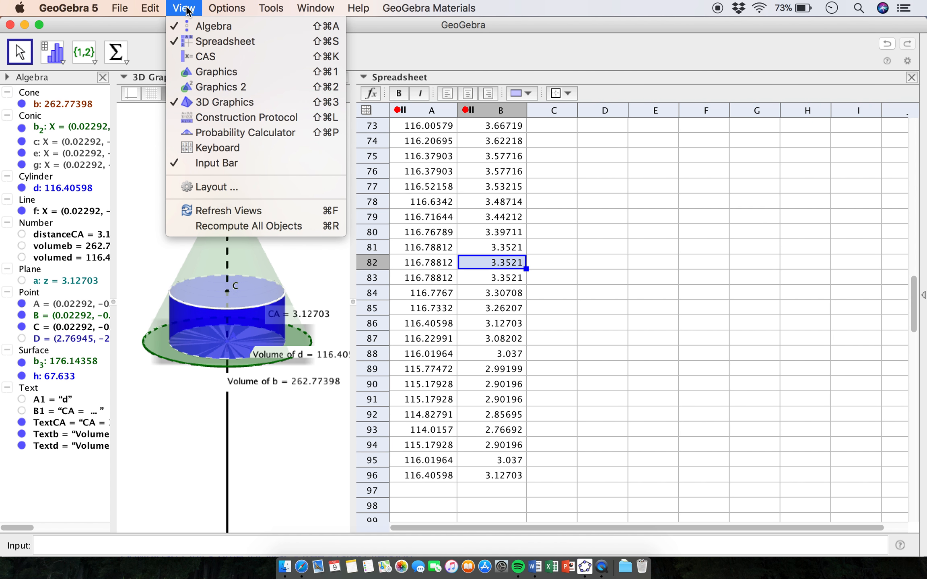
{"action": "left_click", "coordinate": [231, 86]}
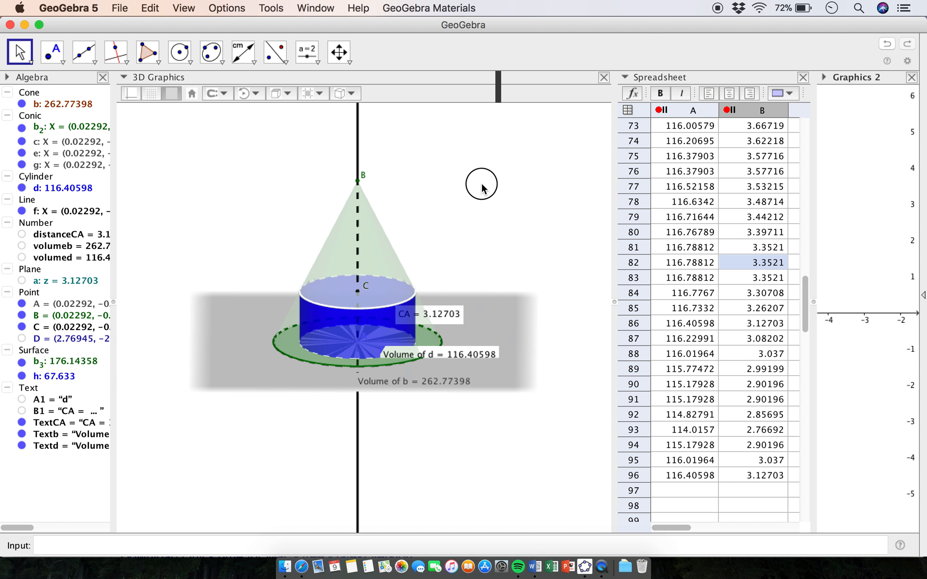
{"action": "left_click_drag", "start_coordinate": [327, 187], "coordinate": [326, 186]}
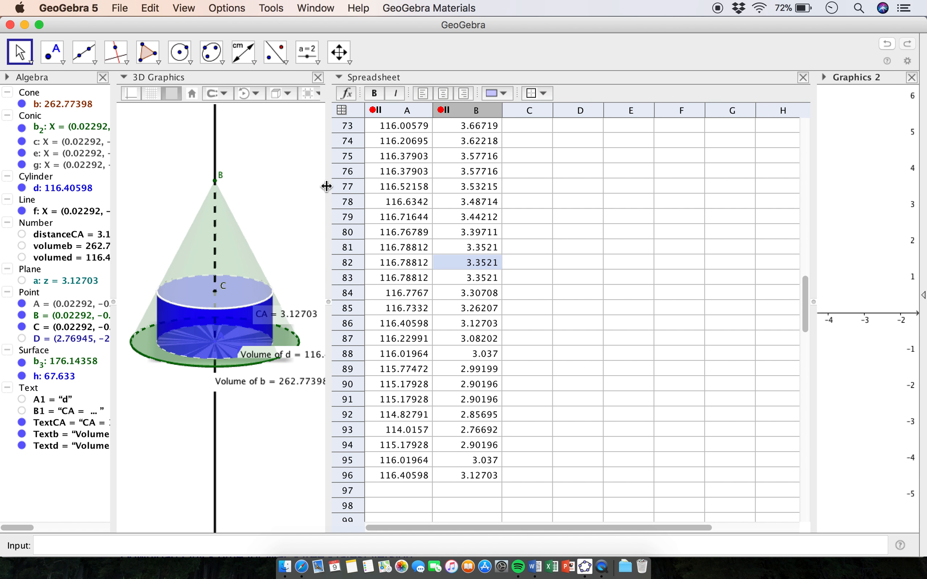
- Hide the CA distance text and the volume texts of cone b and cylinder d in the 3D view
{"action": "right_click", "coordinate": [305, 314]}
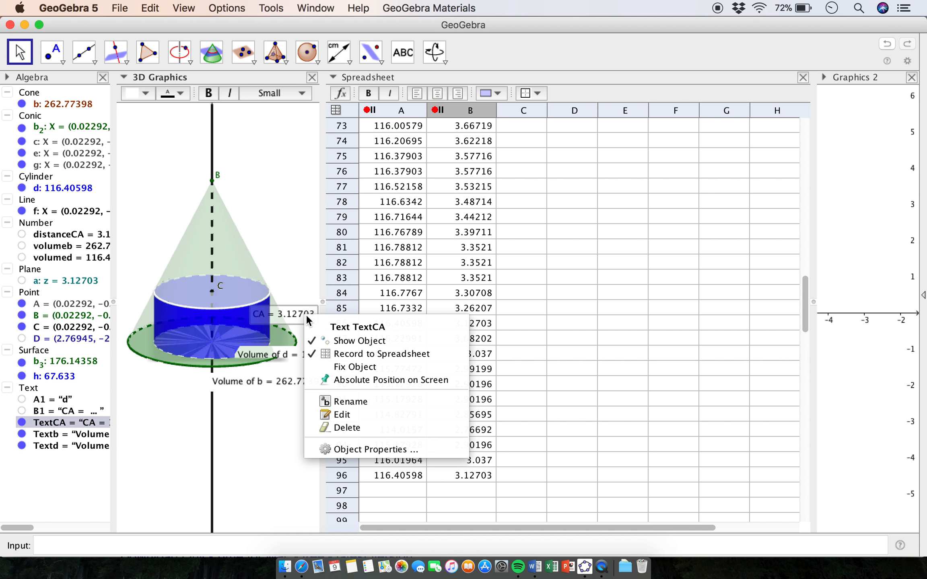
{"action": "left_click", "coordinate": [346, 341]}
{"action": "right_click", "coordinate": [302, 353]}
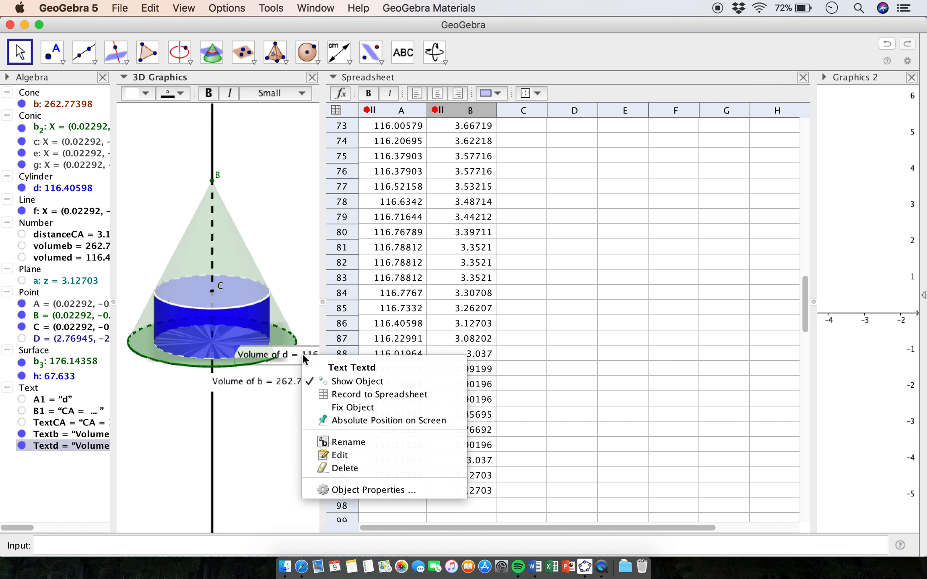
{"action": "right_click", "coordinate": [274, 379]}
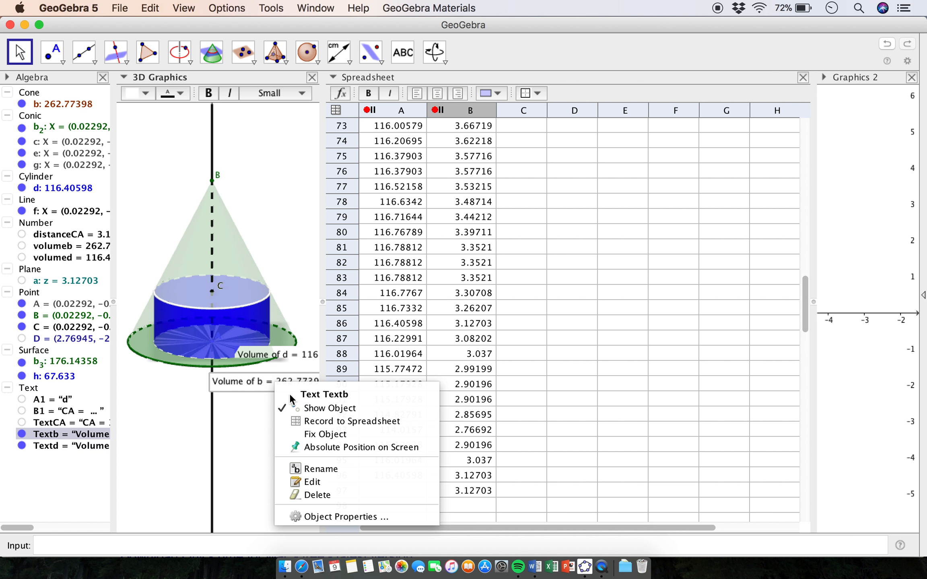
{"action": "left_click", "coordinate": [314, 405]}
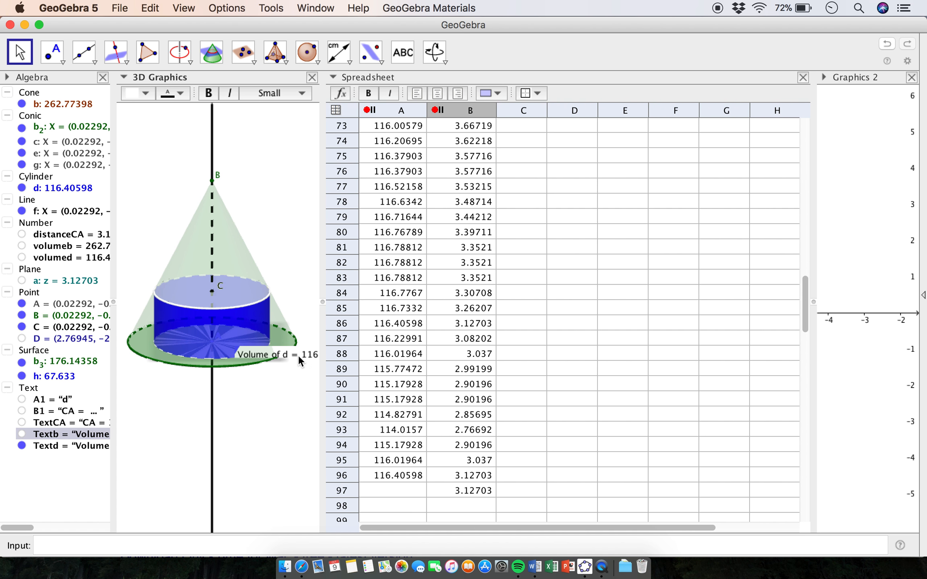
{"action": "right_click", "coordinate": [299, 356]}
{"action": "left_click", "coordinate": [336, 384]}
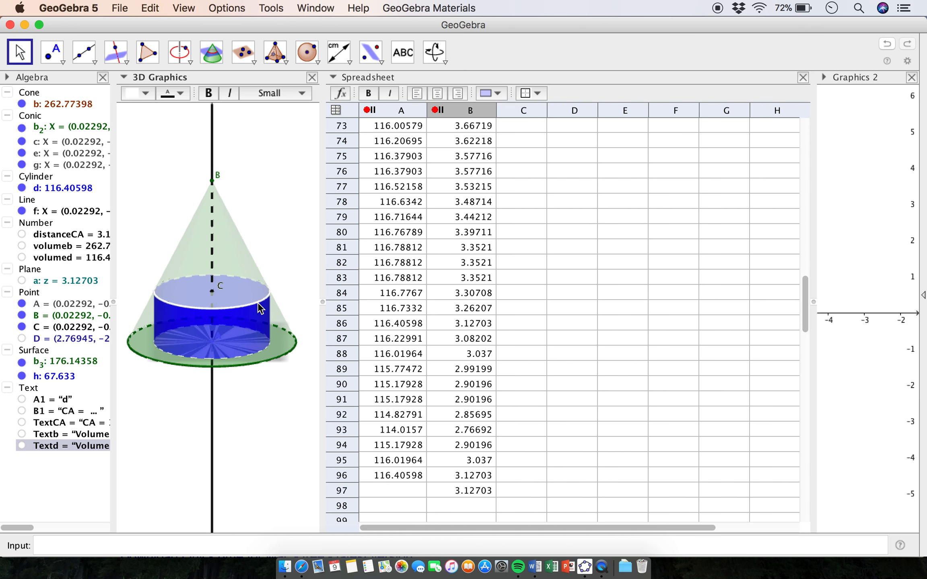
- Move point C to a height of about 3.40 and clear all recorded spreadsheet traces of cylinder d and TextCA
{"action": "left_click_drag", "start_coordinate": [213, 296], "coordinate": [213, 291]}
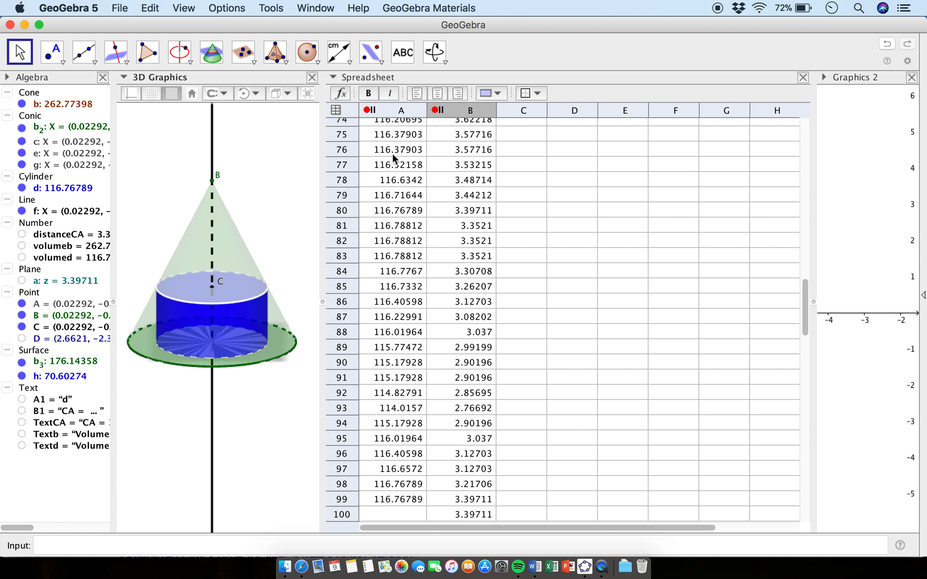
{"action": "right_click", "coordinate": [66, 190]}
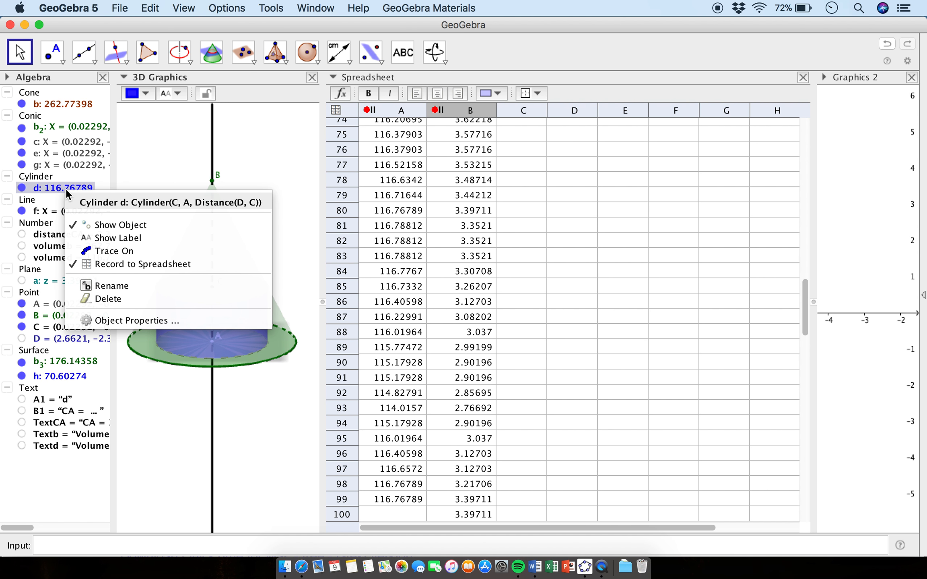
{"action": "left_click", "coordinate": [121, 263]}
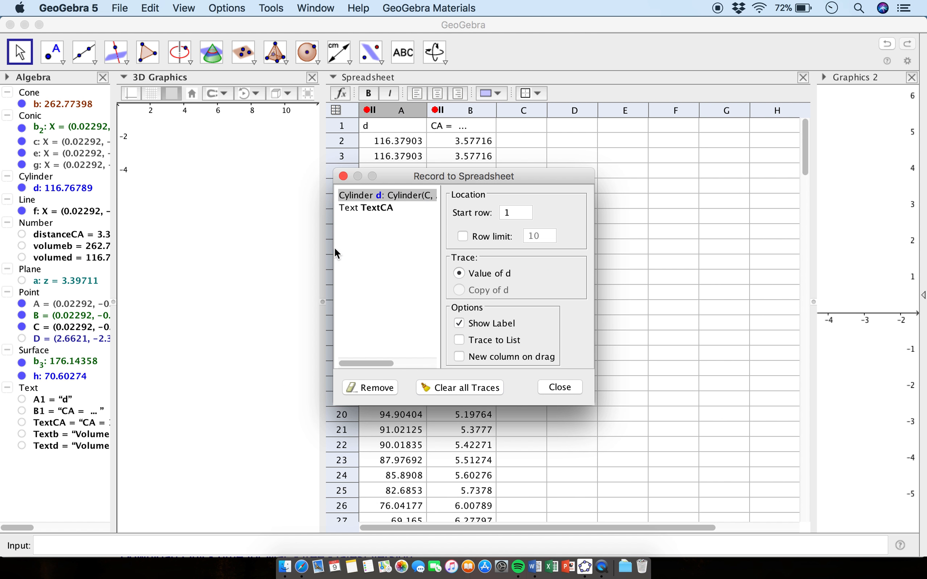
{"action": "left_click", "coordinate": [439, 388]}
{"action": "left_click", "coordinate": [383, 208]}
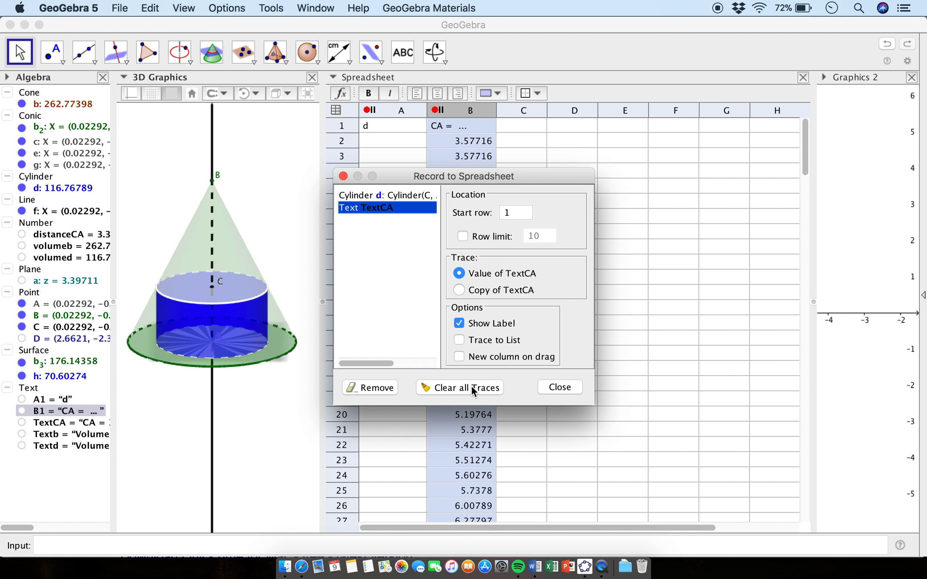
{"action": "left_click", "coordinate": [471, 387]}
{"action": "left_click", "coordinate": [344, 177]}
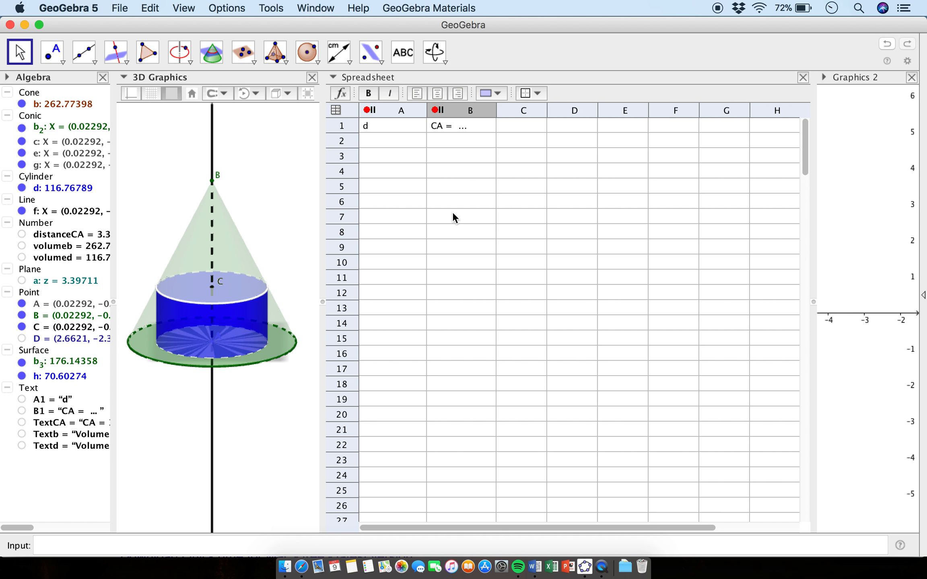
- Enlarge the Graphics 2 view while keeping the whole cone in view, and show the grid in Graphics 2
{"action": "left_click_drag", "start_coordinate": [813, 234], "coordinate": [518, 229]}
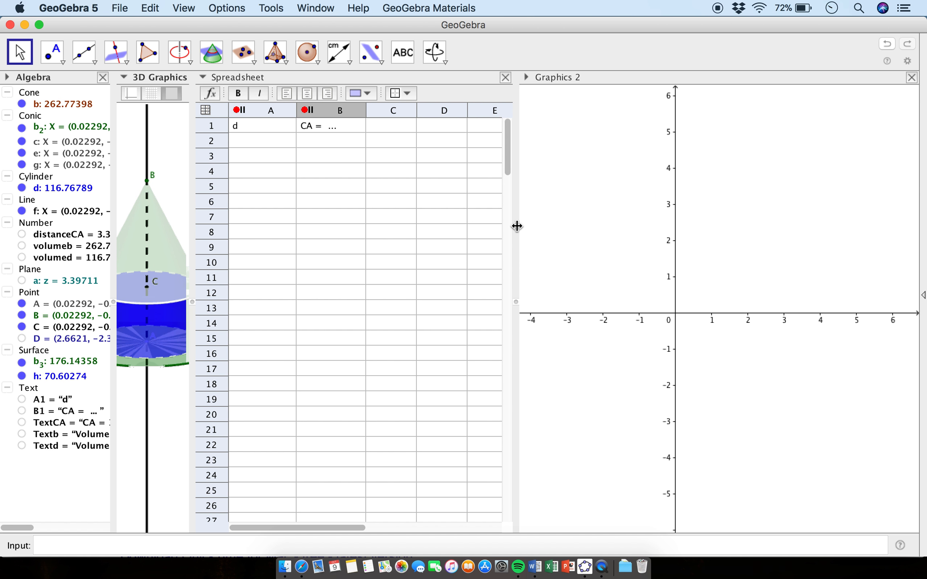
{"action": "left_click_drag", "start_coordinate": [192, 206], "coordinate": [328, 215]}
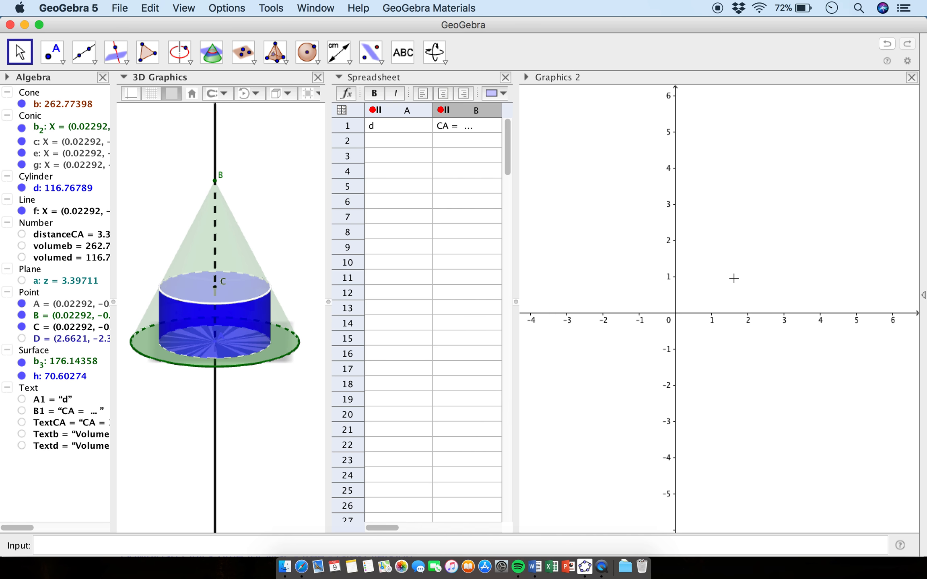
{"action": "scroll", "coordinate": [734, 279], "scroll_direction": "down", "scroll_amount": 2}
{"action": "left_click_drag", "start_coordinate": [770, 231], "coordinate": [715, 254]}
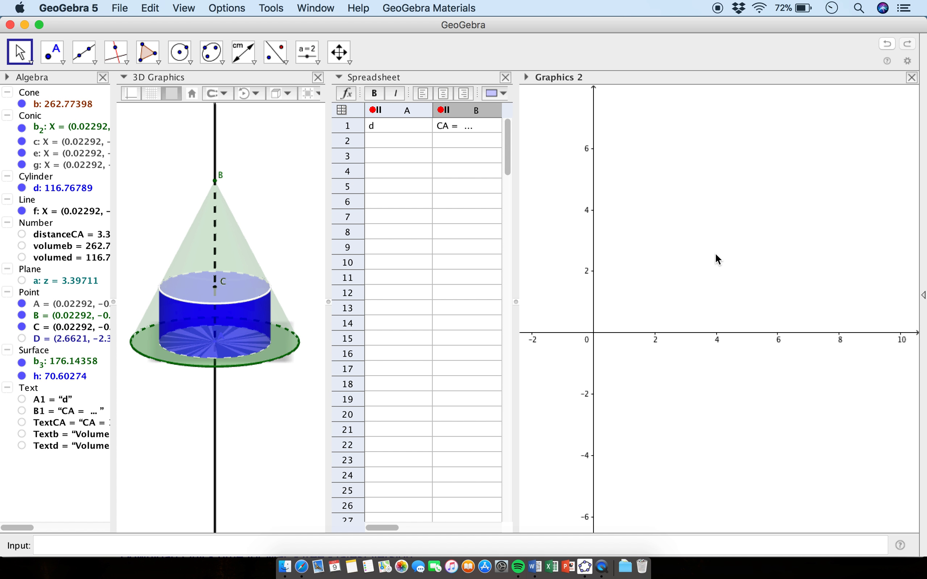
{"action": "right_click", "coordinate": [715, 251]}
{"action": "left_click", "coordinate": [742, 300]}
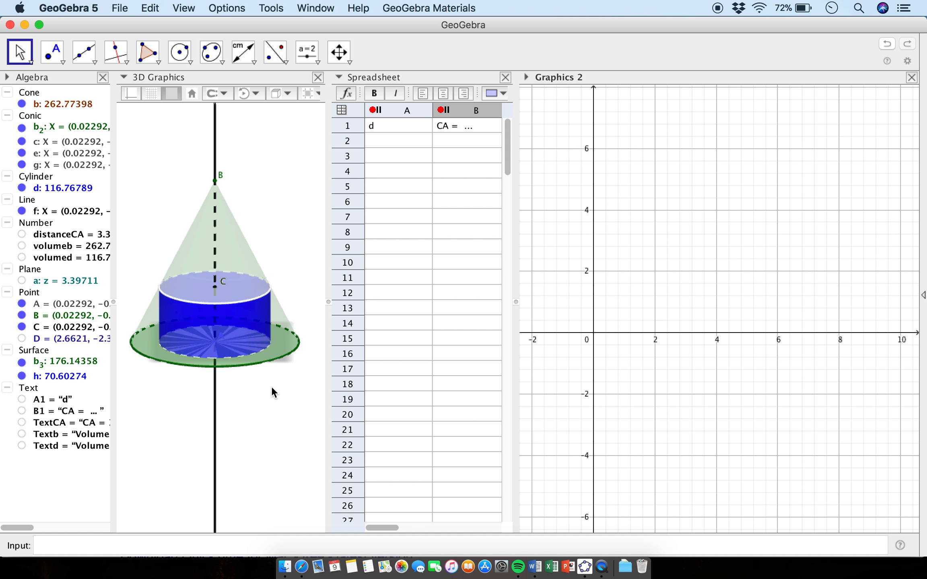
- Slide point C to a height of about 4.07 to record a new set of volume and height pairs
{"action": "left_click", "coordinate": [215, 290]}
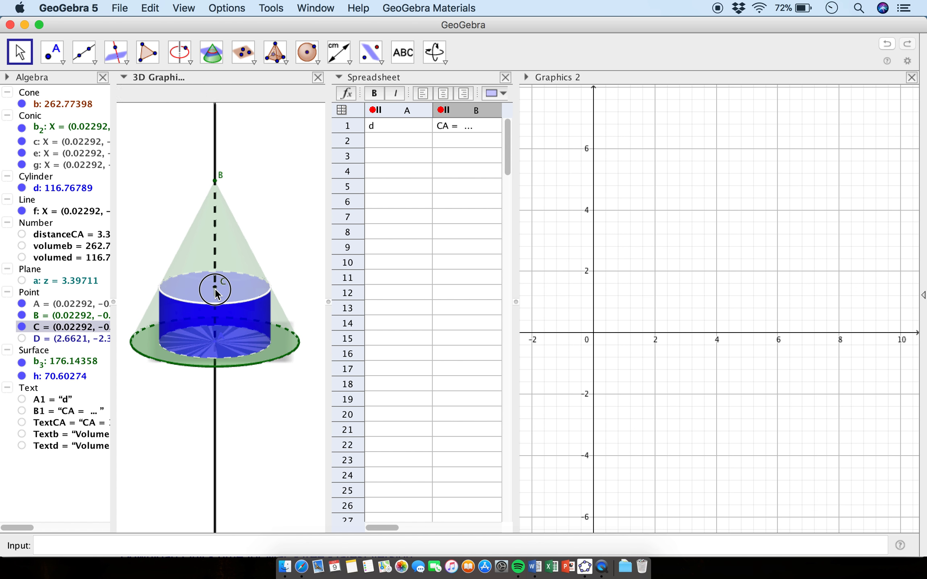
{"action": "left_click_drag", "start_coordinate": [215, 290], "coordinate": [214, 273]}
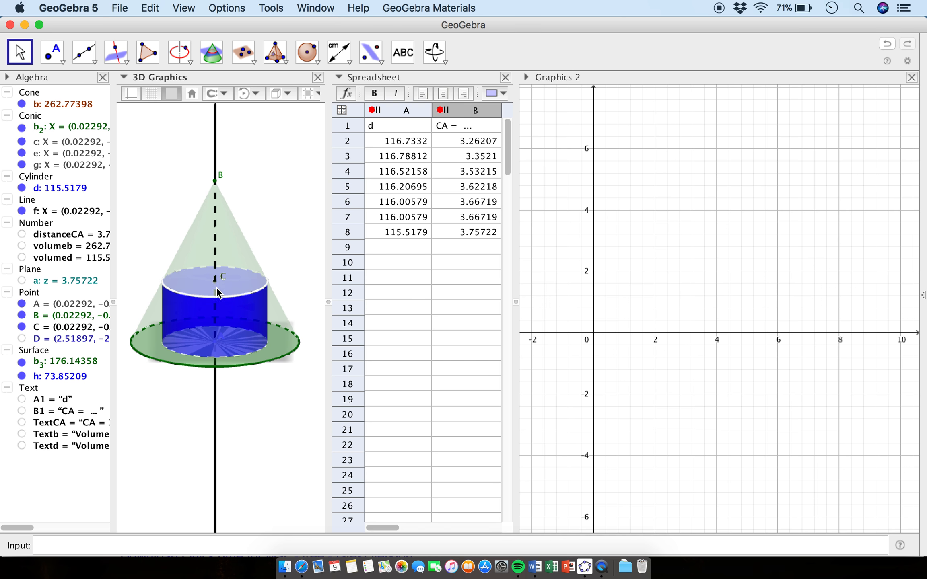
{"action": "left_click_drag", "start_coordinate": [215, 281], "coordinate": [214, 276]}
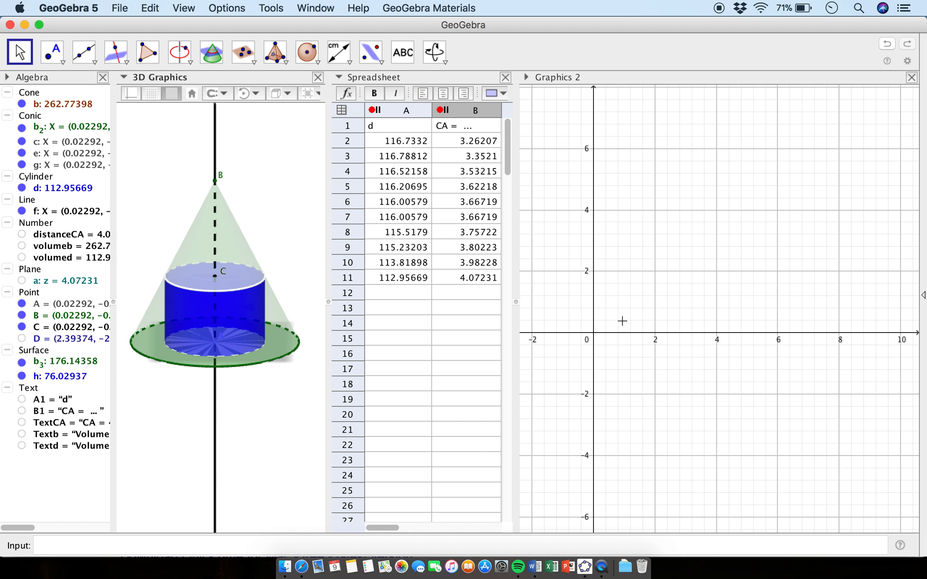
- Place a free point at about x = -1.33 in Graphics 2 and start a DynamicCoordinates command with E as its point
{"action": "left_click", "coordinate": [52, 52]}
{"action": "left_click", "coordinate": [553, 197]}
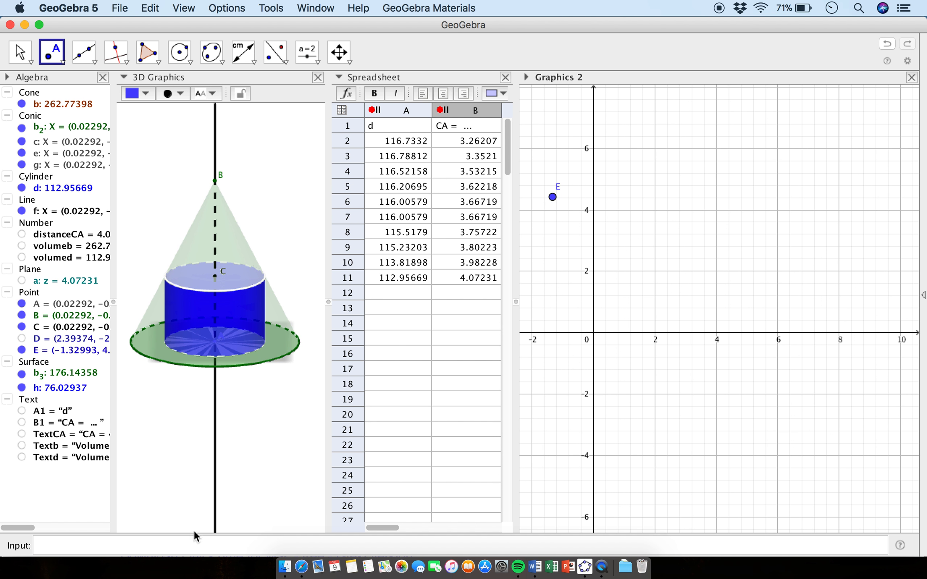
{"action": "left_click", "coordinate": [79, 550]}
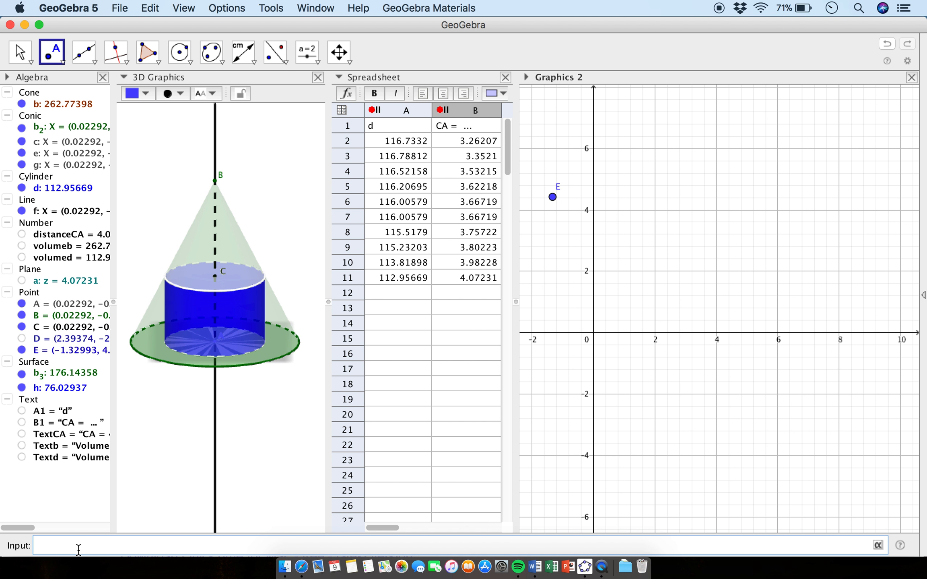
{"action": "type", "text": "yn"}
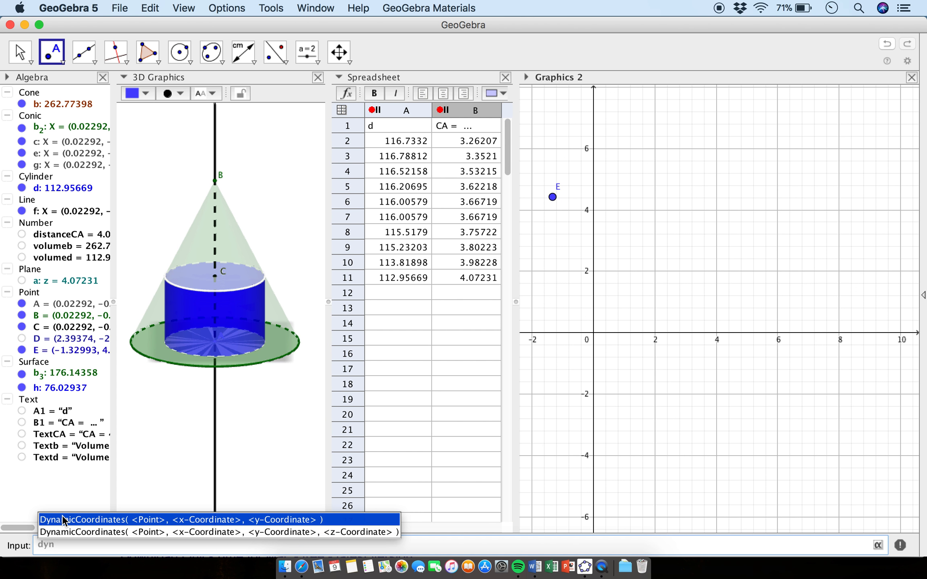
{"action": "left_click", "coordinate": [87, 520]}
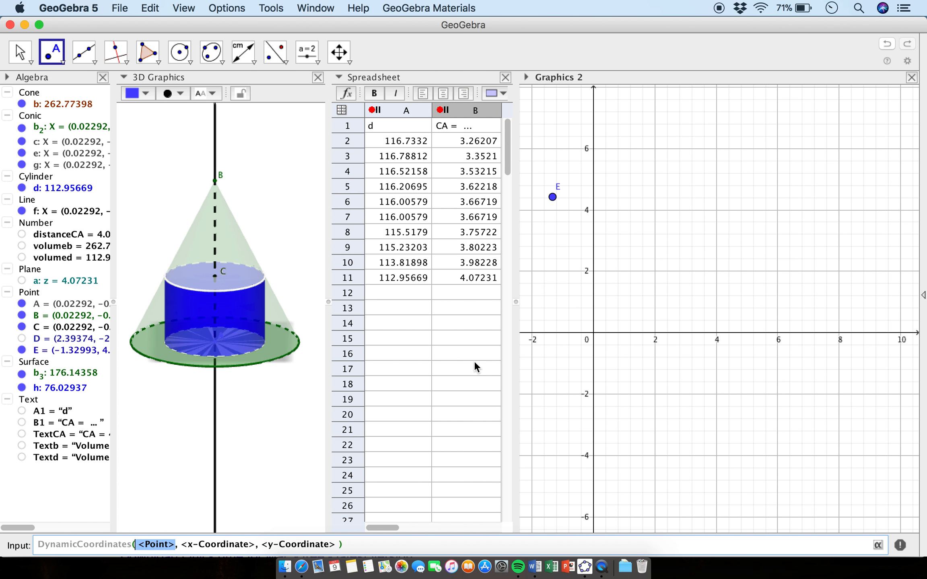
{"action": "type", "text": "E"}
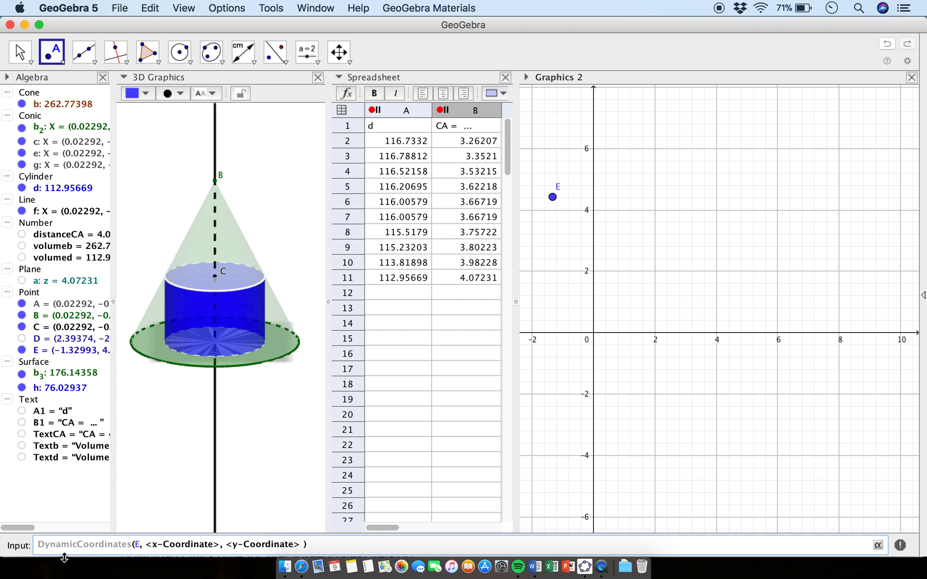
- Complete the DynamicCoordinates command with Distance(C, A) as the x-coordinate and cylinder volume d as the y-coordinate
{"action": "left_click", "coordinate": [202, 545]}
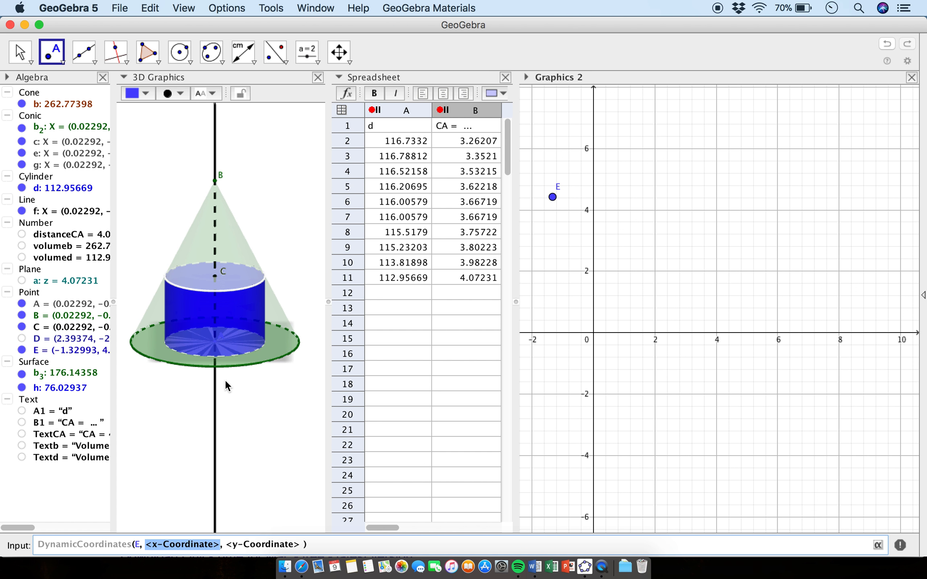
{"action": "type", "text": "di"}
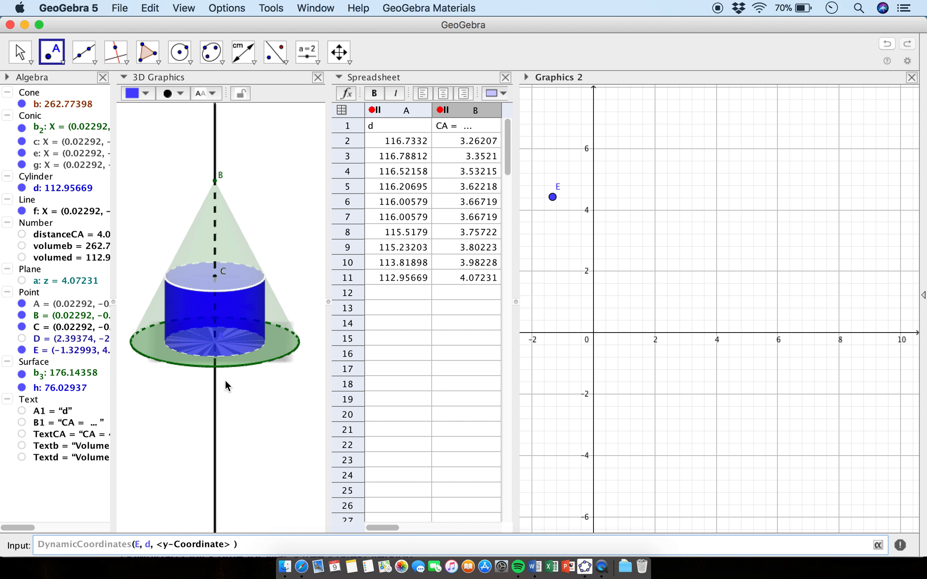
{"action": "type", "text": "s"}
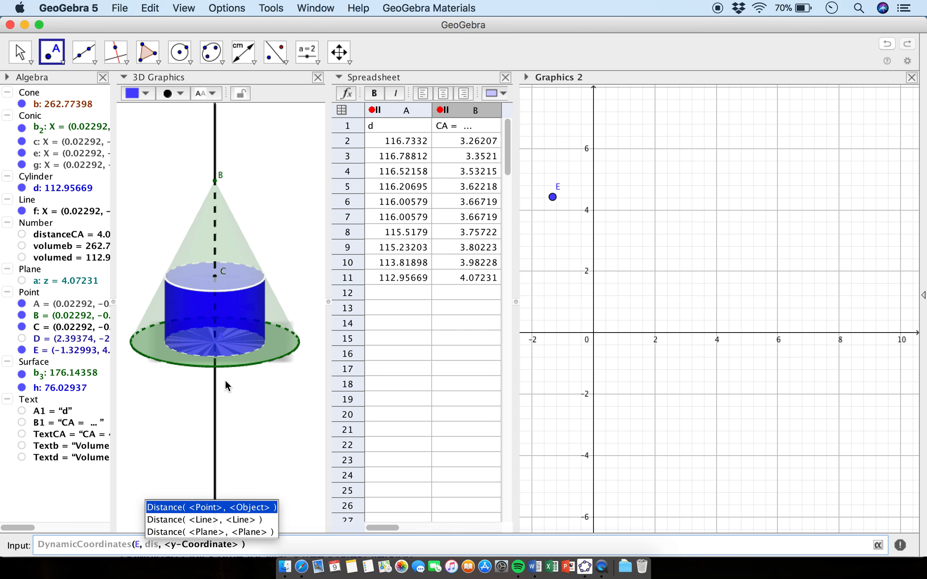
{"action": "key", "text": "Return"}
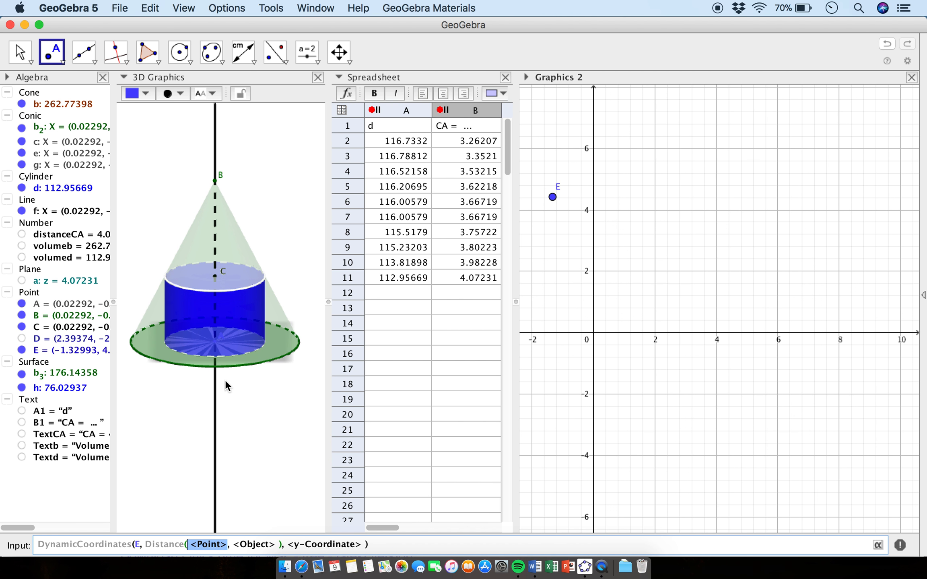
{"action": "type", "text": "C"}
{"action": "key", "text": "Tab"}
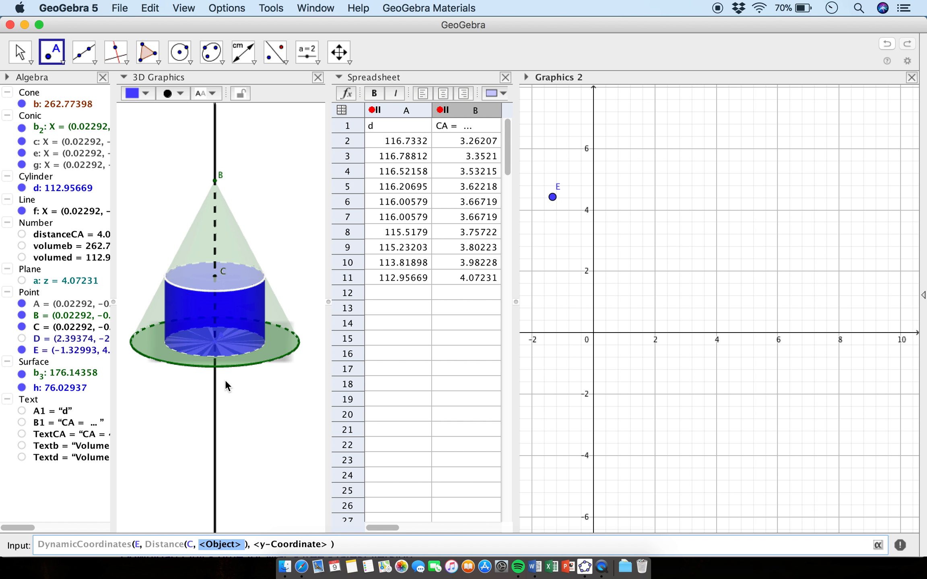
{"action": "type", "text": "A"}
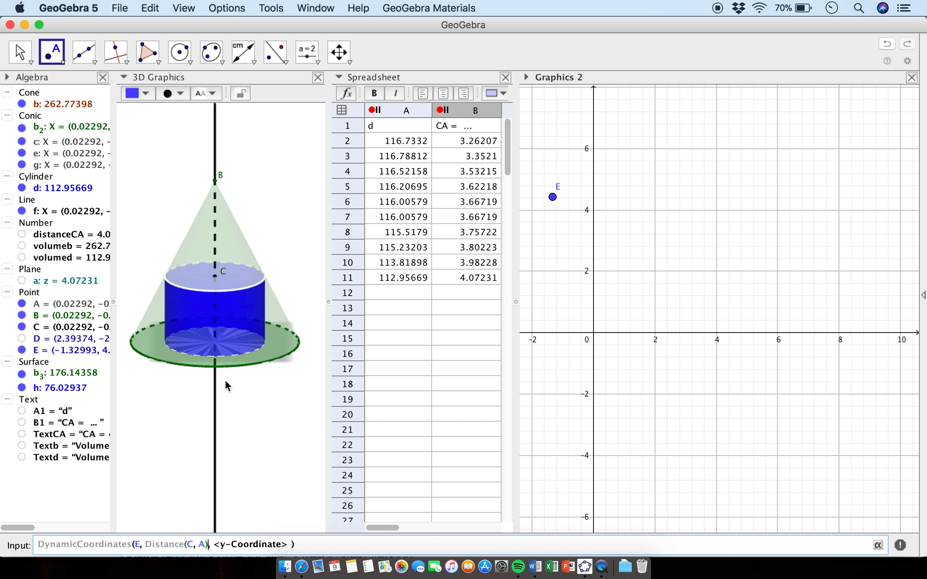
{"action": "key", "text": "Tab"}
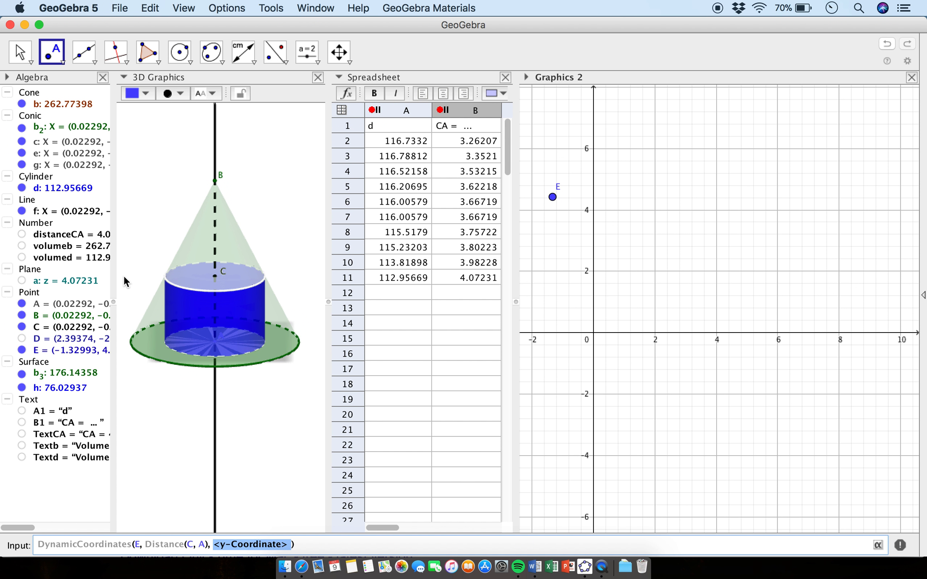
{"action": "left_click", "coordinate": [53, 191]}
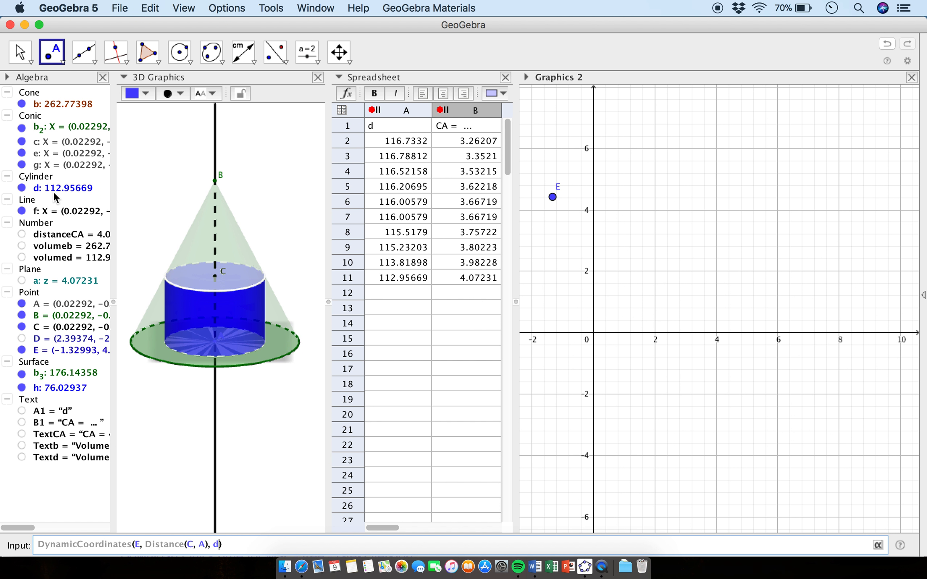
{"action": "key", "text": "Return"}
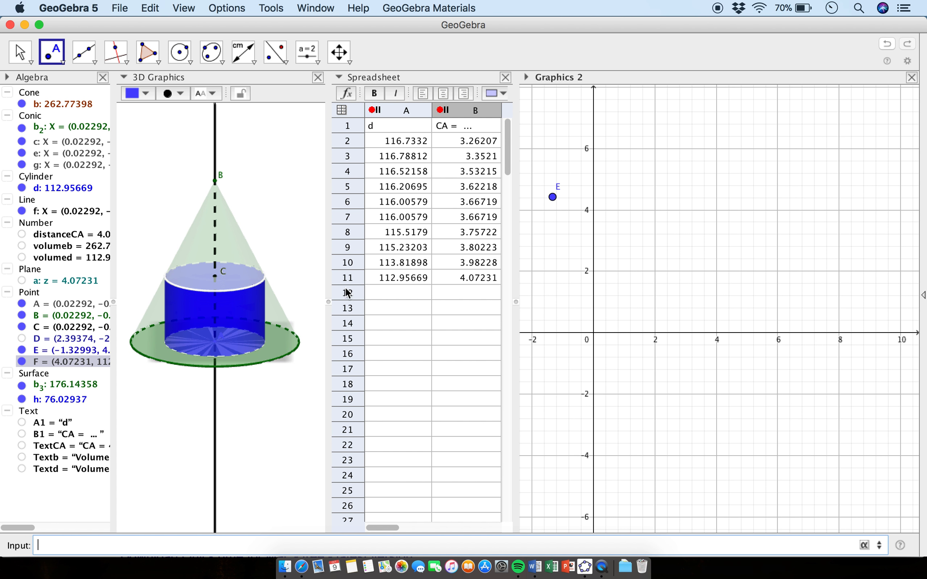
- Slide point C up to a height of about 8.62 and zoom out Graphics 2 until dynamic point F is in view
{"action": "left_click", "coordinate": [215, 276]}
{"action": "left_click_drag", "start_coordinate": [214, 276], "coordinate": [214, 203]}
{"action": "scroll", "coordinate": [710, 341], "scroll_direction": "down", "scroll_amount": 5}
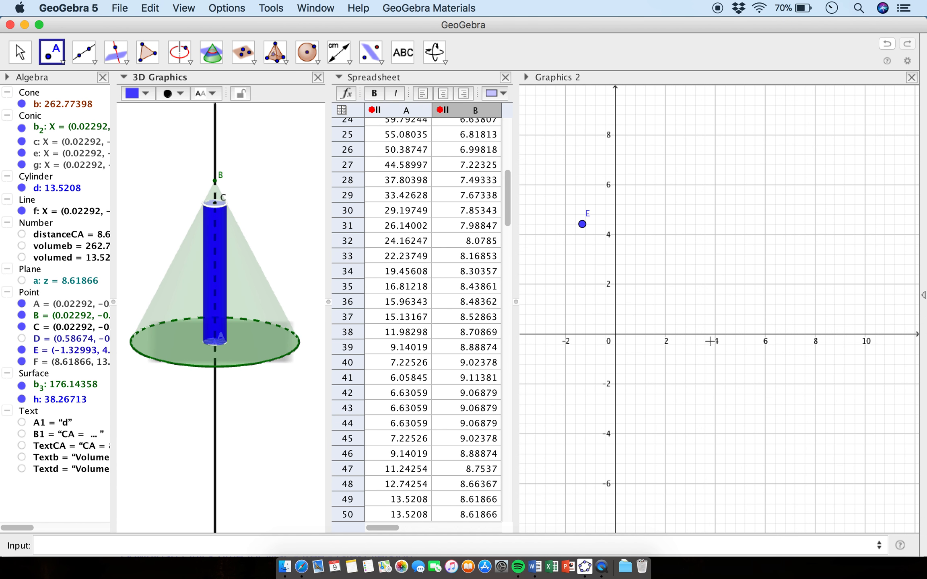
{"action": "scroll", "coordinate": [710, 341], "scroll_direction": "down", "scroll_amount": 5}
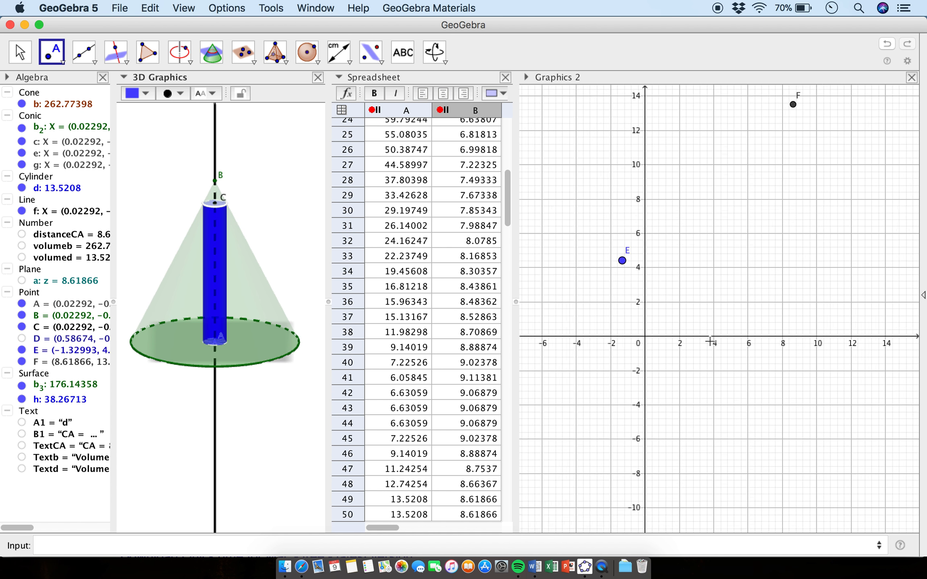
{"action": "scroll", "coordinate": [710, 342], "scroll_direction": "down", "scroll_amount": 2}
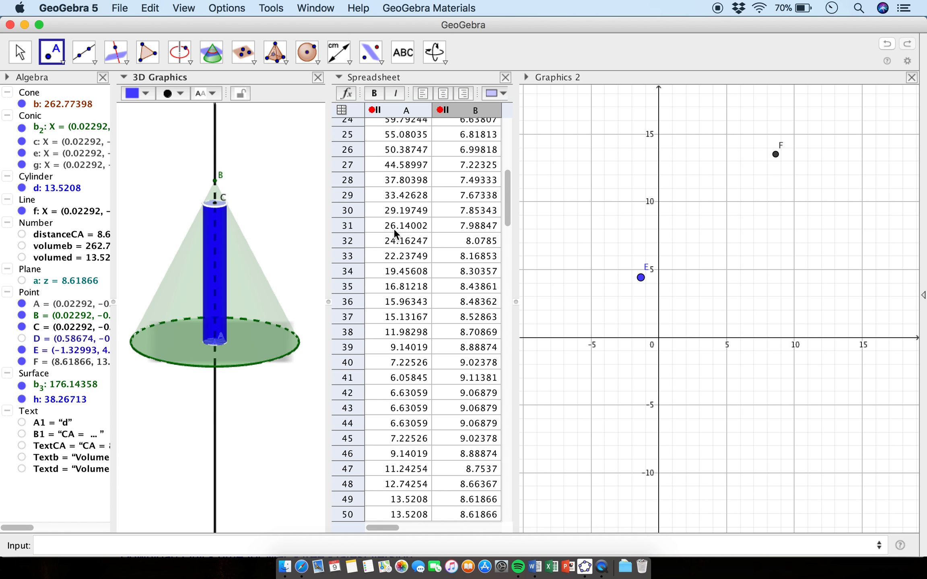
- Slide point C down to a height of about 0.79 and zoom out Graphics 2 further
{"action": "mouse_move", "coordinate": [216, 202]}
{"action": "left_mouse_down"}
{"action": "mouse_move", "coordinate": [217, 342]}
{"action": "mouse_move", "coordinate": [216, 329]}
{"action": "left_mouse_up"}
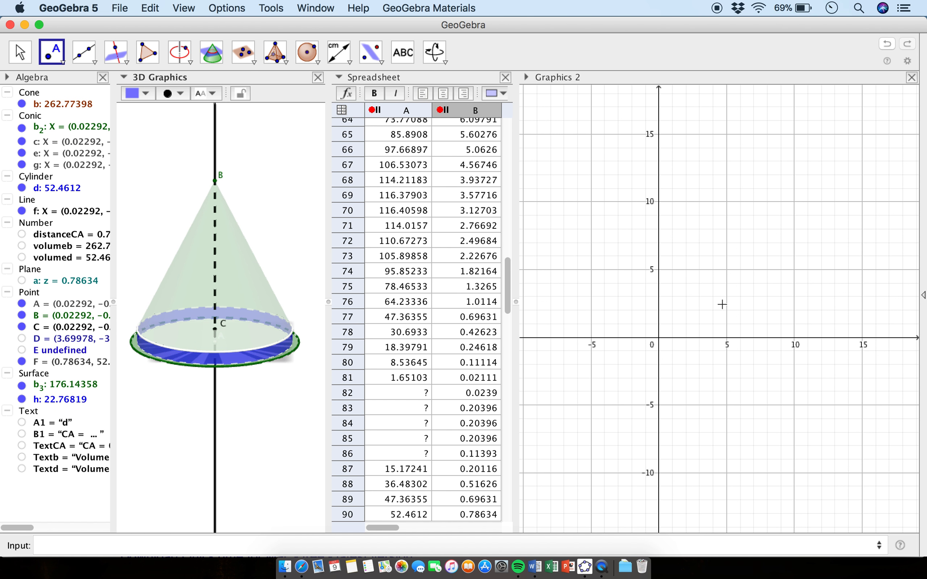
{"action": "scroll", "coordinate": [722, 305], "scroll_direction": "down", "scroll_amount": 5}
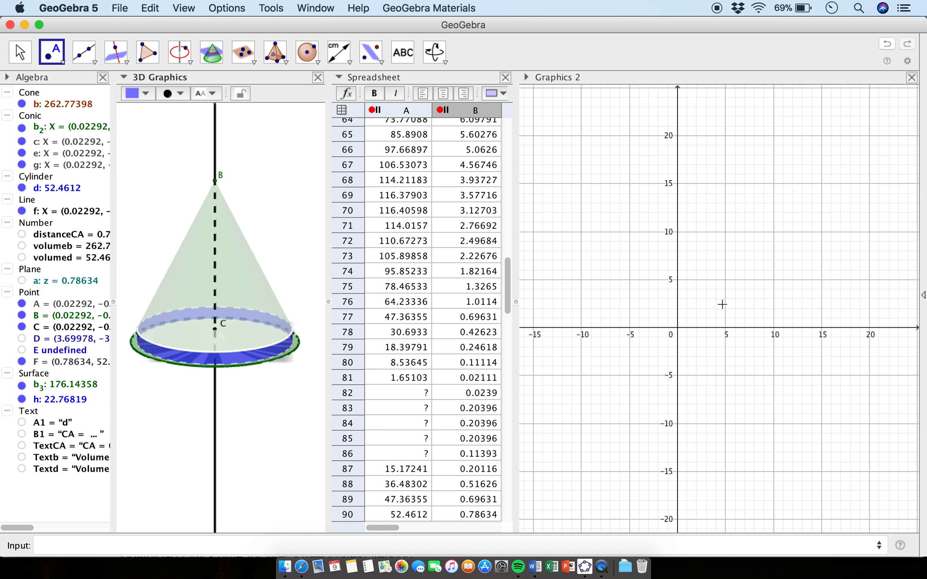
{"action": "scroll", "coordinate": [722, 305], "scroll_direction": "down", "scroll_amount": 2}
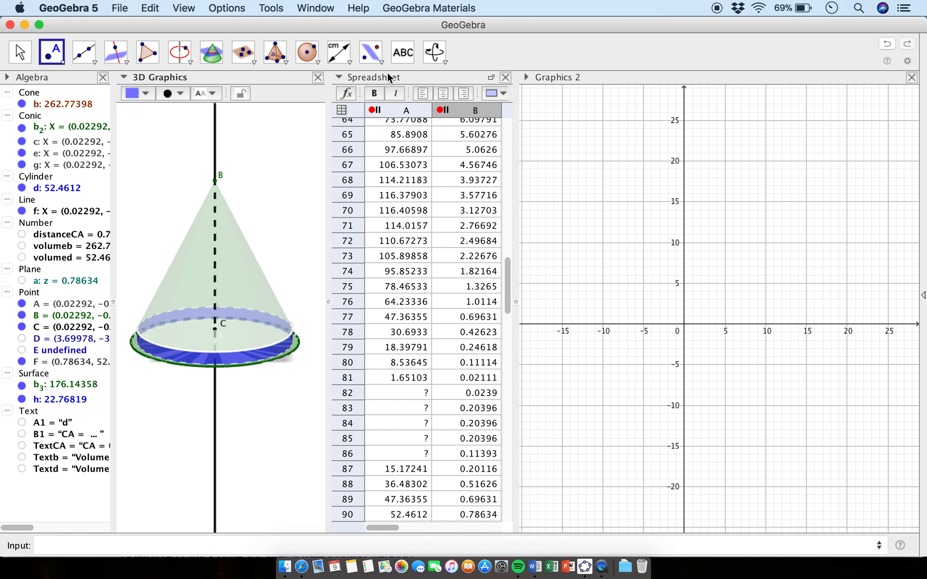
- Compress the vertical axis of Graphics 2 to reach about 280 and shift the view to show mainly the first quadrant
{"action": "left_click", "coordinate": [446, 62]}
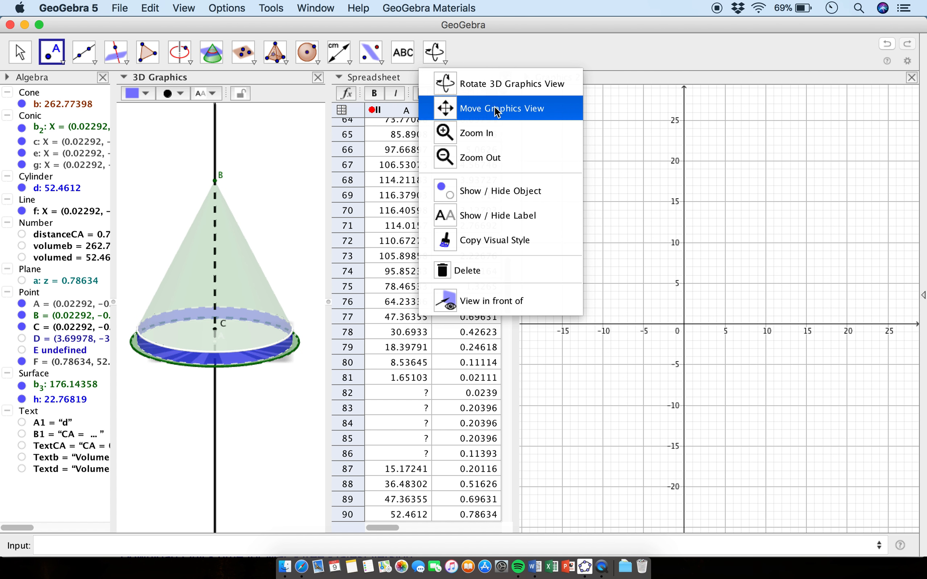
{"action": "left_click", "coordinate": [481, 112]}
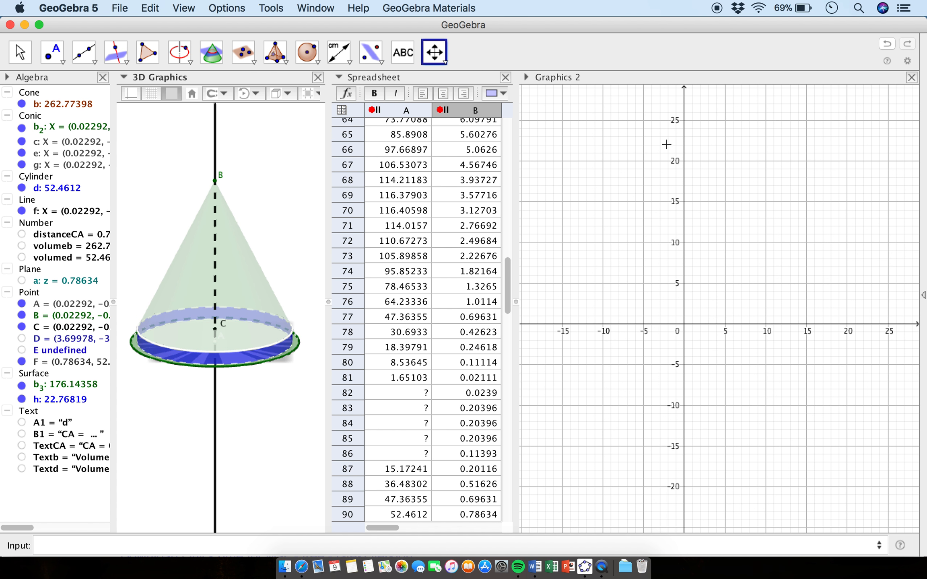
{"action": "left_click_drag", "start_coordinate": [683, 141], "coordinate": [690, 295]}
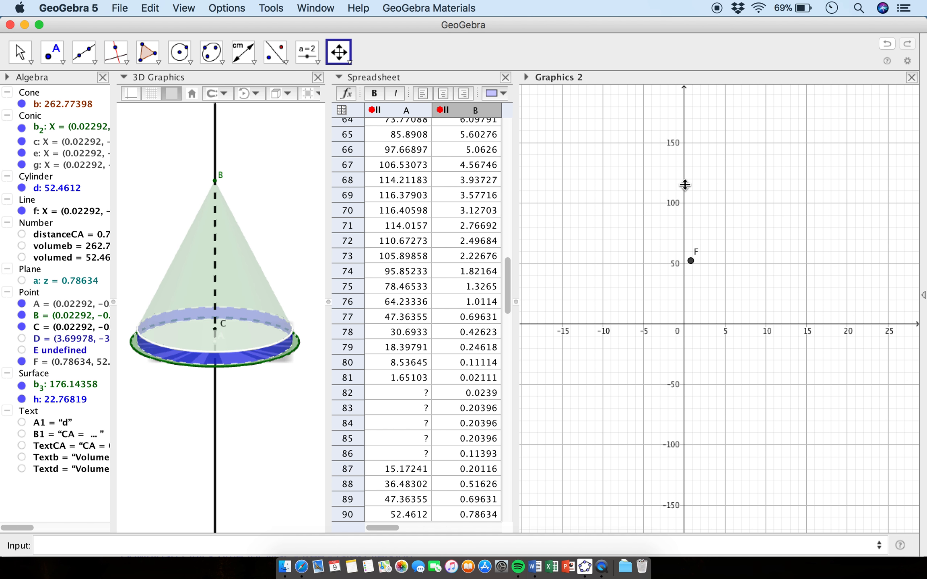
{"action": "left_click_drag", "start_coordinate": [685, 185], "coordinate": [684, 155]}
{"action": "left_click", "coordinate": [20, 52]}
{"action": "left_click_drag", "start_coordinate": [655, 224], "coordinate": [566, 373]}
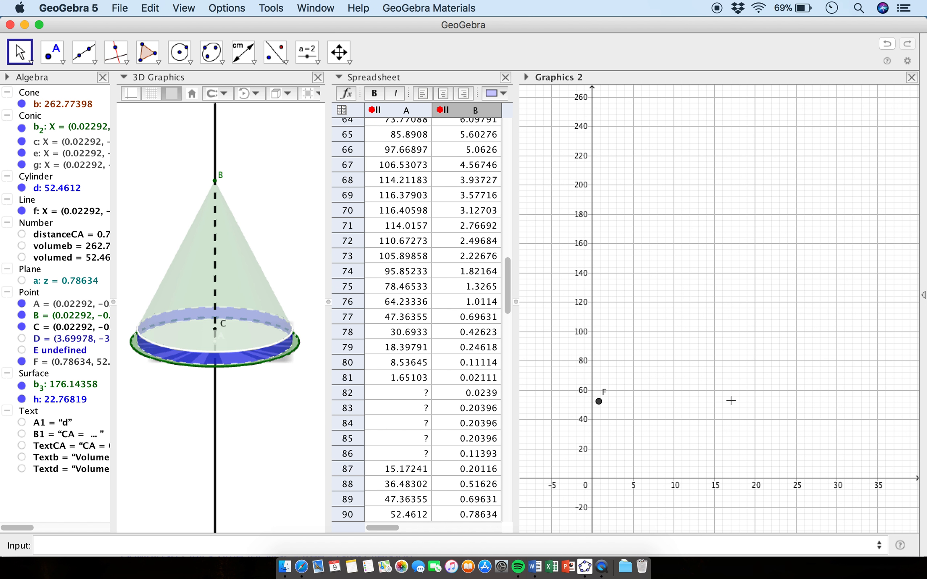
{"action": "scroll", "coordinate": [689, 284], "scroll_direction": "down", "scroll_amount": 5}
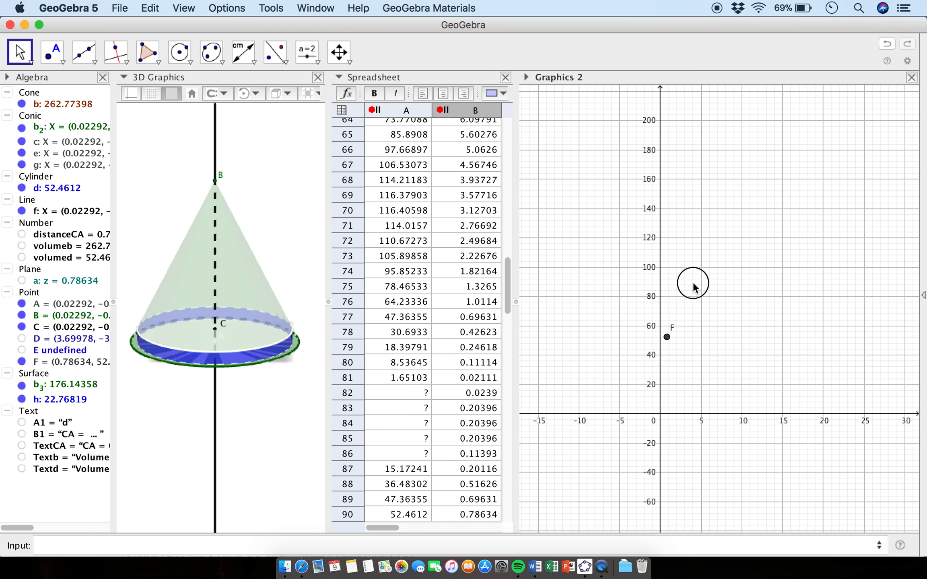
{"action": "scroll", "coordinate": [594, 375], "scroll_direction": "up", "scroll_amount": 5}
{"action": "left_click_drag", "start_coordinate": [558, 426], "coordinate": [532, 428]}
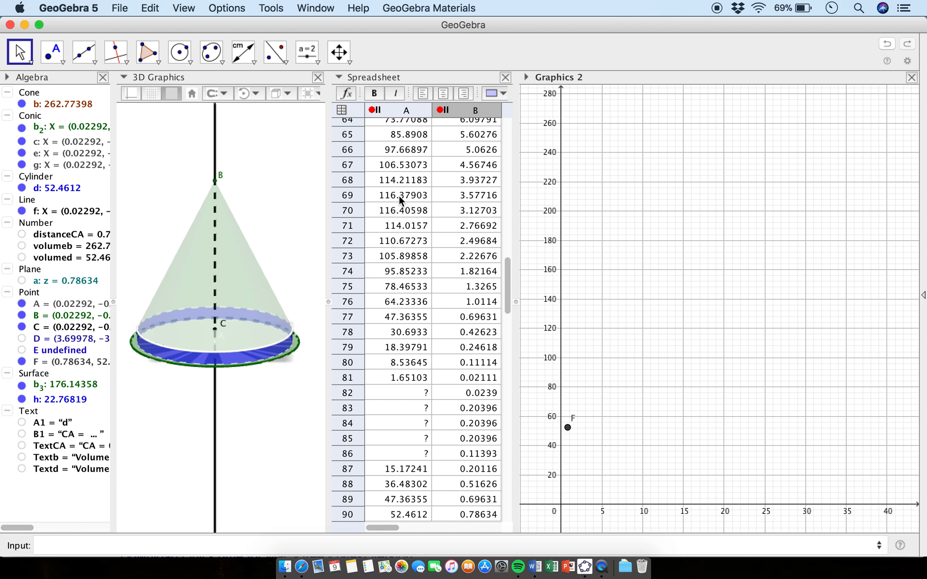
- Stretch the vertical axis of Graphics 2 so the visible range reaches only slightly above 120
{"action": "left_click", "coordinate": [340, 55]}
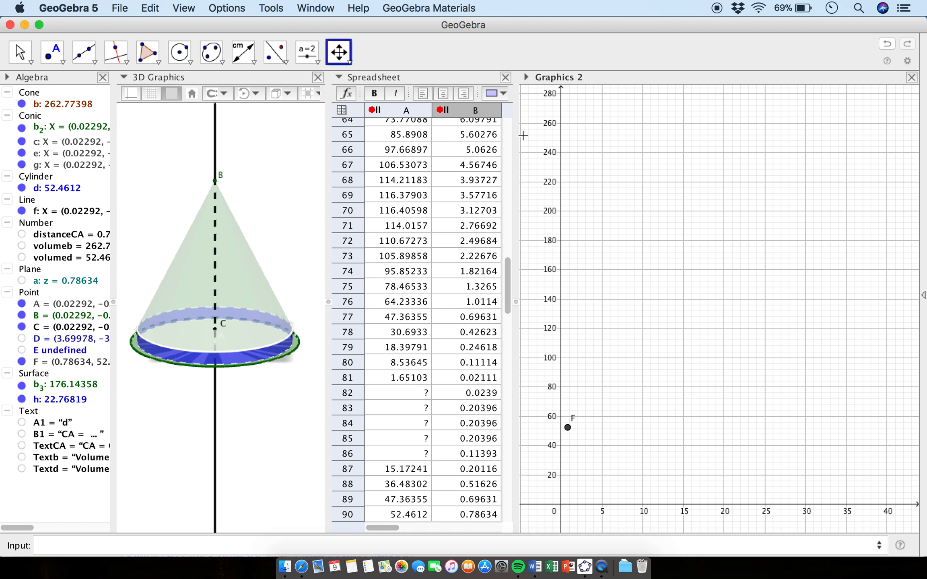
{"action": "left_click_drag", "start_coordinate": [560, 214], "coordinate": [555, 107]}
{"action": "left_click_drag", "start_coordinate": [561, 249], "coordinate": [559, 116]}
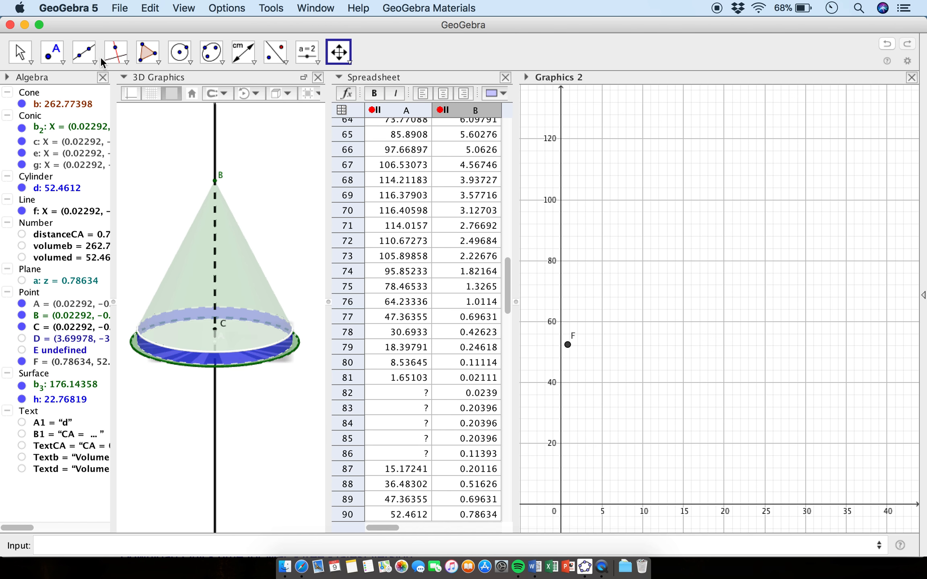
{"action": "left_click", "coordinate": [25, 55]}
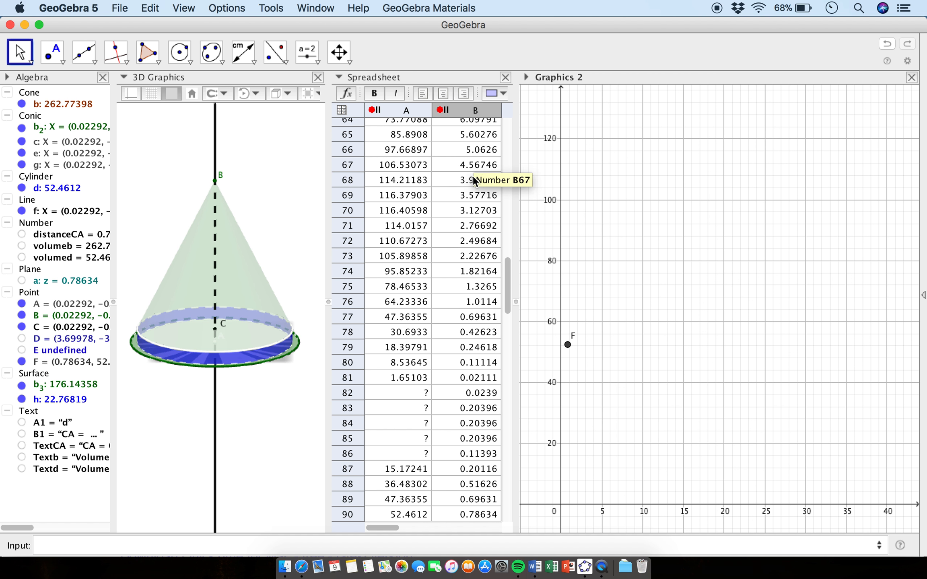
- Check the recorded volumes and heights in the spreadsheet, and stretch the Graphics 2 horizontal axis so it reaches slightly beyond 10
{"action": "scroll", "coordinate": [473, 180], "scroll_direction": "up", "scroll_amount": 2}
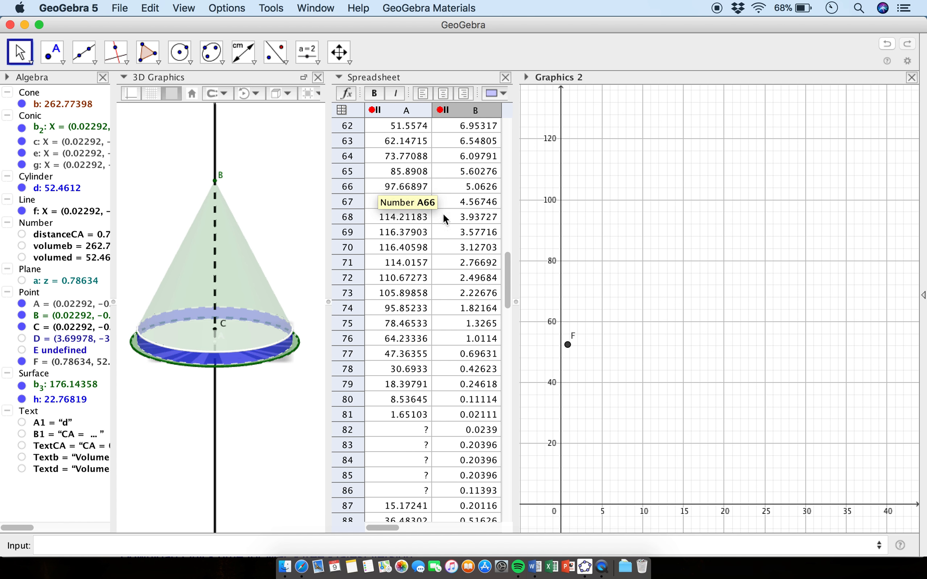
{"action": "scroll", "coordinate": [487, 268], "scroll_direction": "down", "scroll_amount": 15}
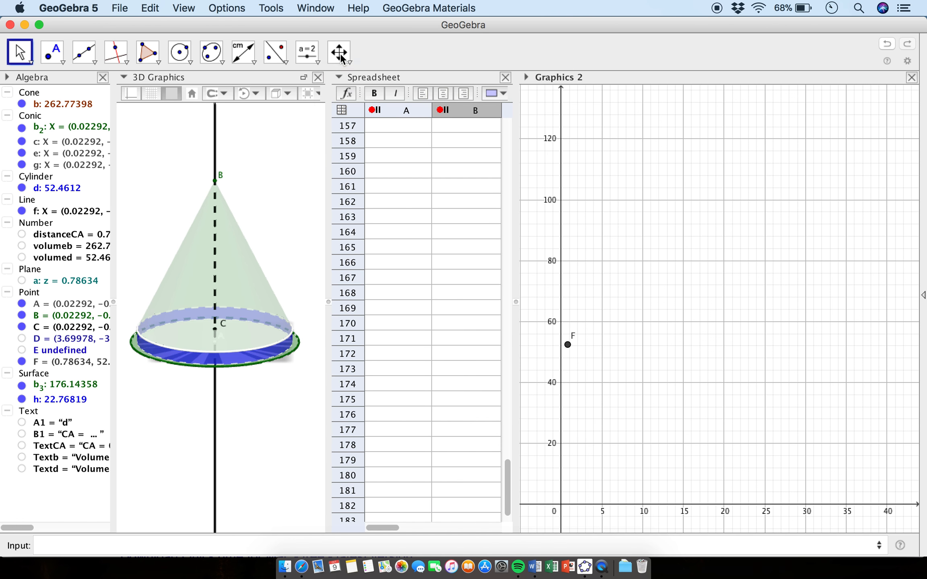
{"action": "left_click", "coordinate": [338, 52]}
{"action": "left_click_drag", "start_coordinate": [679, 506], "coordinate": [877, 507]}
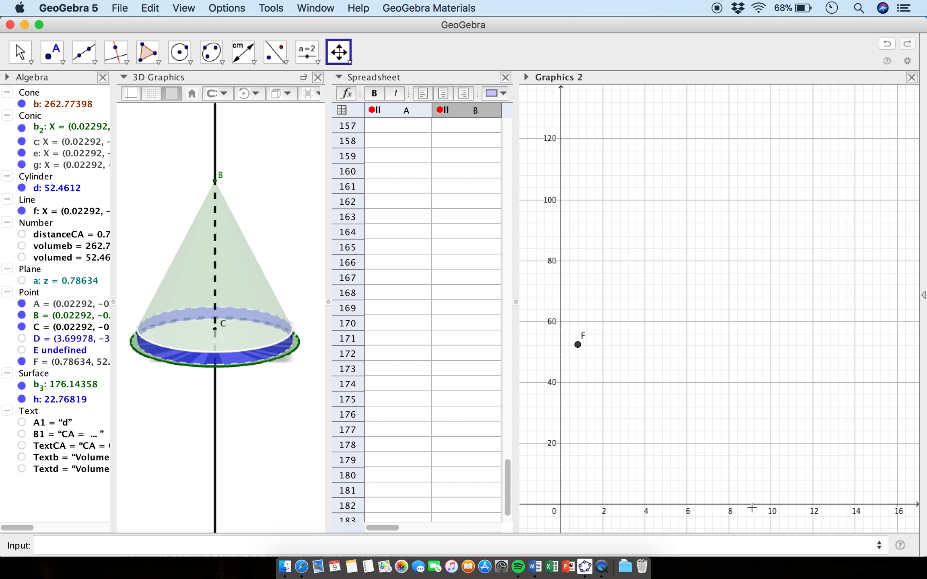
{"action": "left_click_drag", "start_coordinate": [751, 505], "coordinate": [845, 503]}
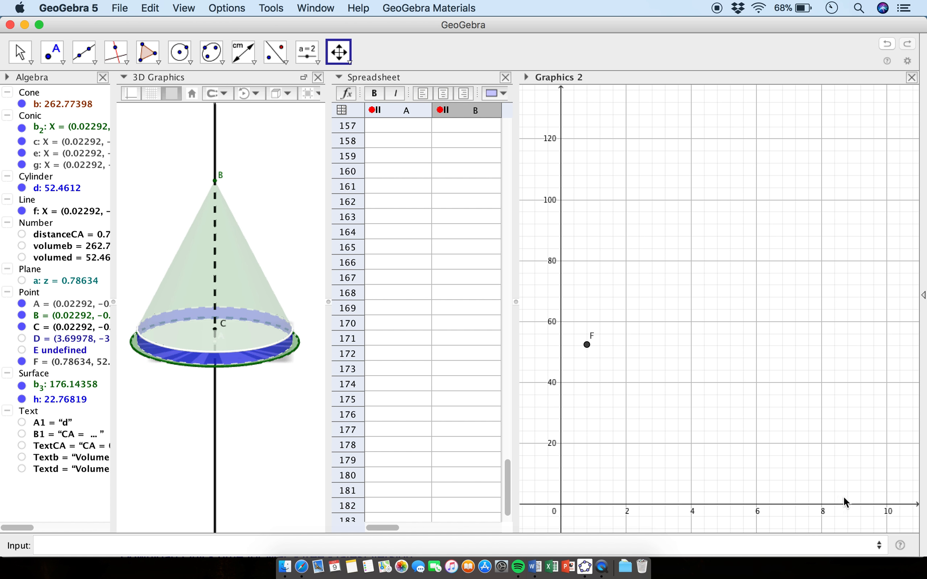
- Slide point C along the cone's axis and back down to a height of about 0.56 to move F and record more pairs
{"action": "left_click", "coordinate": [19, 52]}
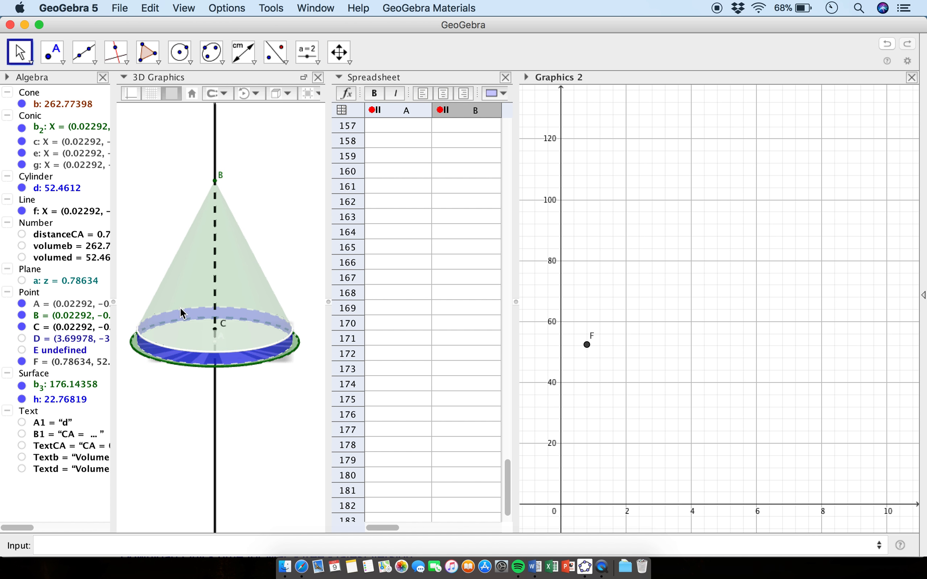
{"action": "mouse_move", "coordinate": [215, 332]}
{"action": "left_mouse_down"}
{"action": "mouse_move", "coordinate": [225, 183]}
{"action": "mouse_move", "coordinate": [234, 340]}
{"action": "left_mouse_up"}
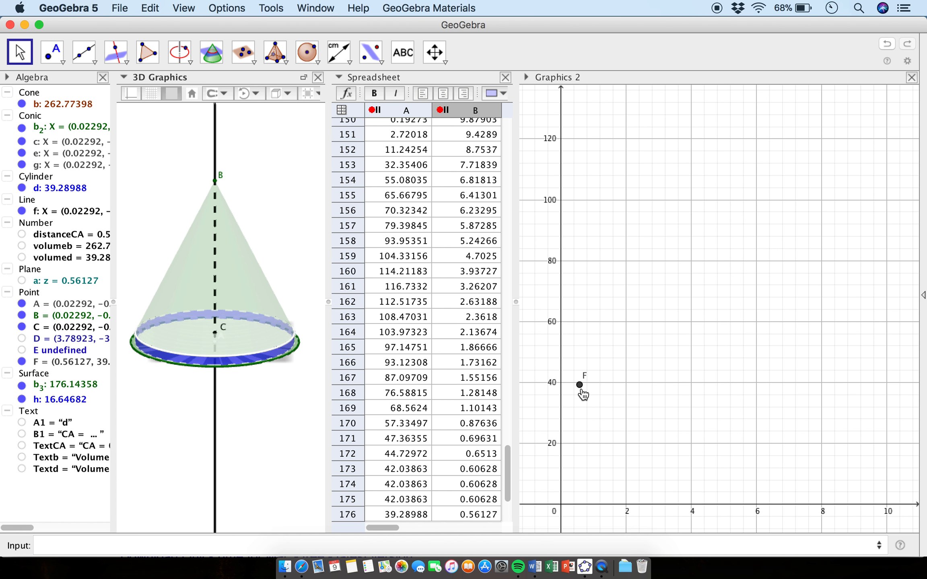
- Turn on the trace for point F in Graphics 2 and colour the point violet
{"action": "right_click", "coordinate": [581, 389]}
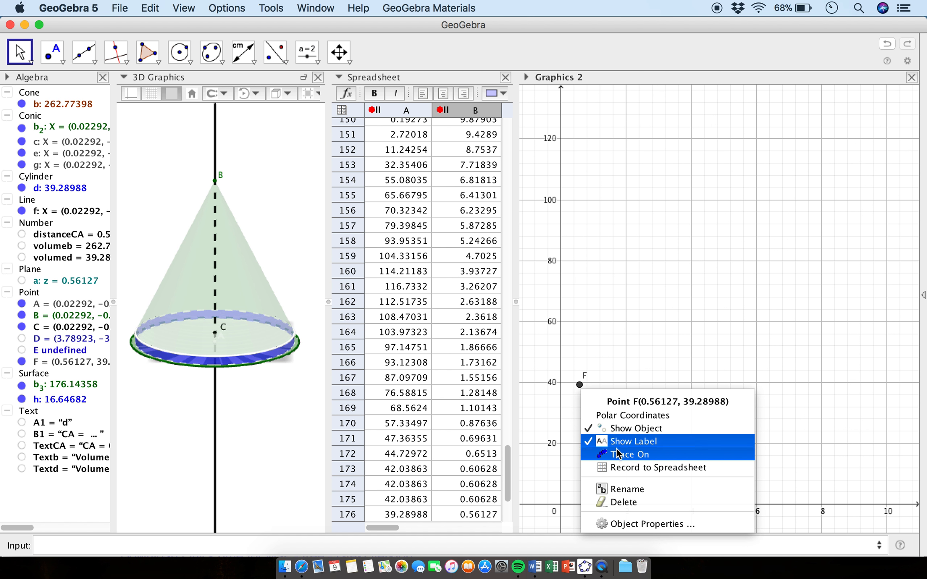
{"action": "left_click", "coordinate": [618, 454]}
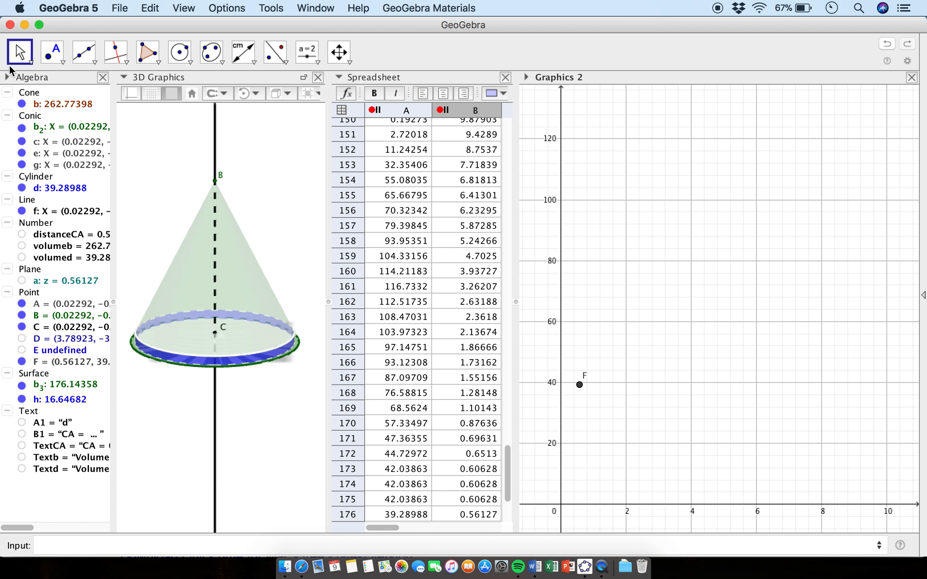
{"action": "left_click", "coordinate": [580, 385]}
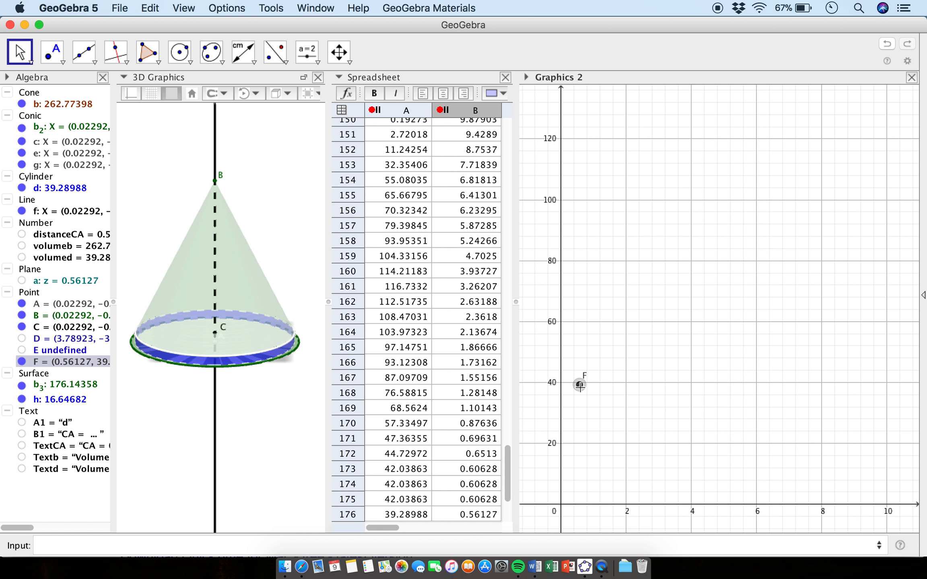
{"action": "left_click", "coordinate": [526, 77]}
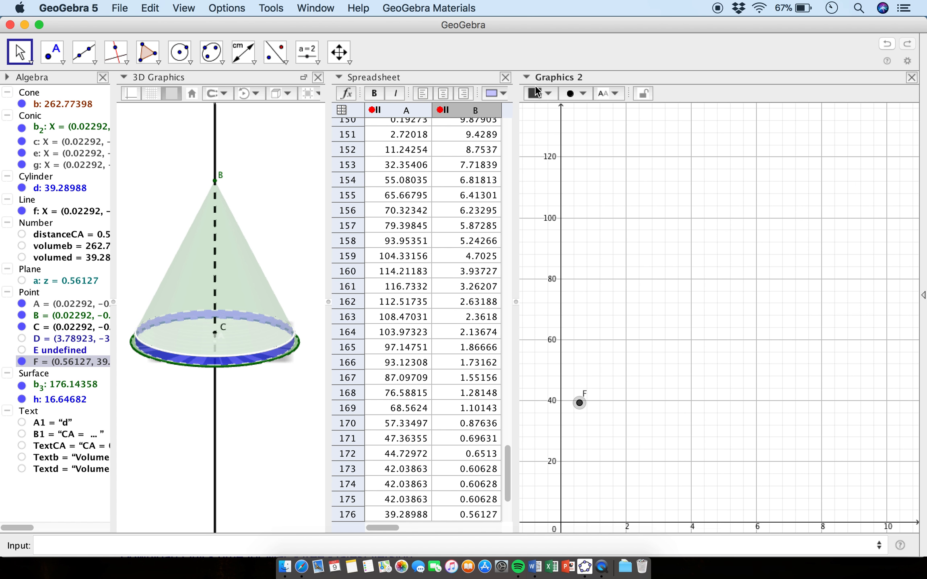
{"action": "left_click", "coordinate": [539, 93]}
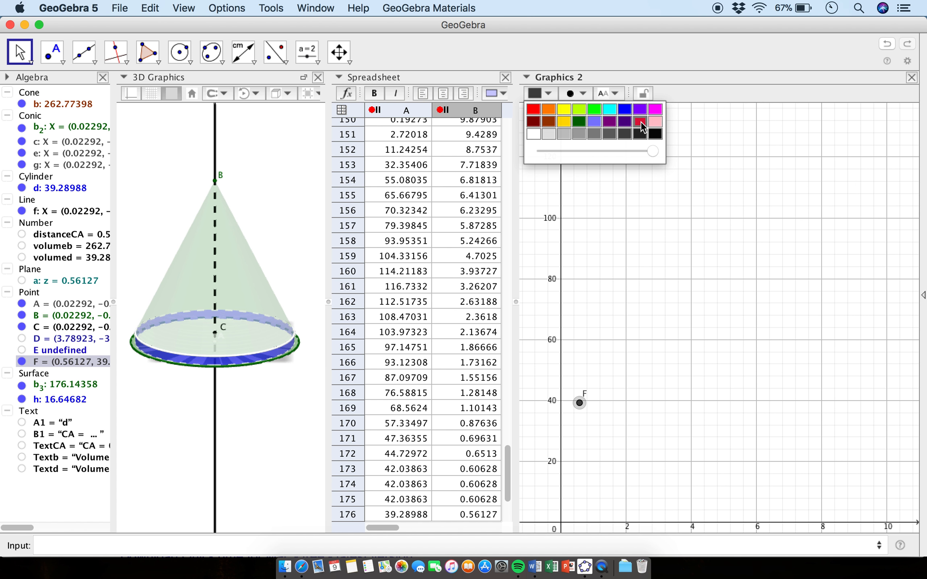
{"action": "left_click", "coordinate": [640, 121]}
{"action": "left_click", "coordinate": [640, 109]}
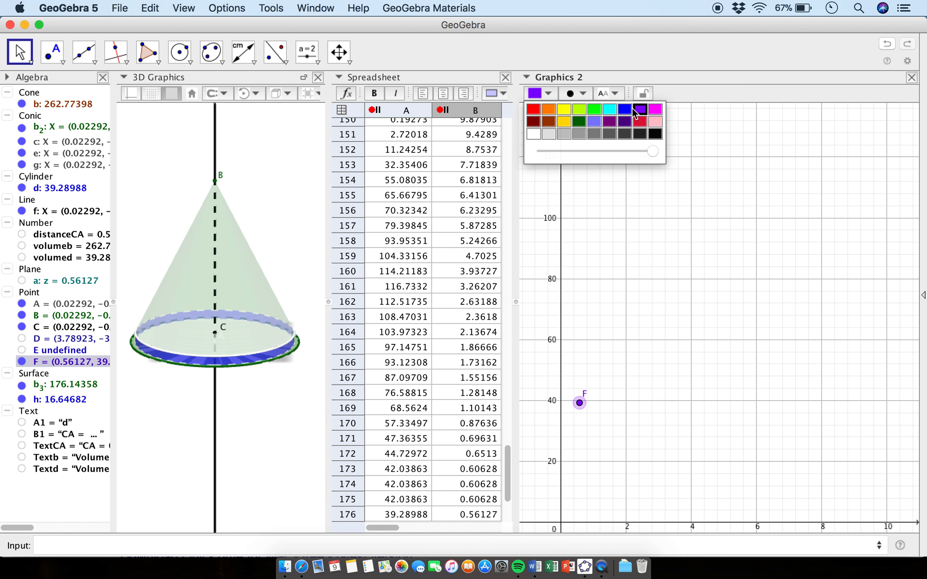
- Shrink point F to a smaller dot size and hide the Graphics 2 style options
{"action": "left_click", "coordinate": [569, 93]}
{"action": "left_click", "coordinate": [589, 143]}
{"action": "left_click_drag", "start_coordinate": [588, 144], "coordinate": [579, 144]}
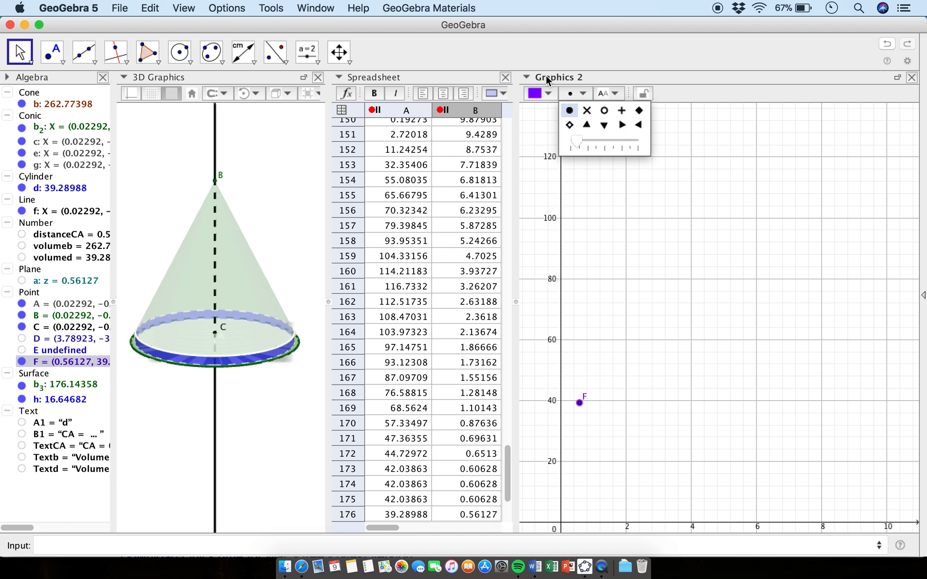
{"action": "left_click", "coordinate": [526, 77]}
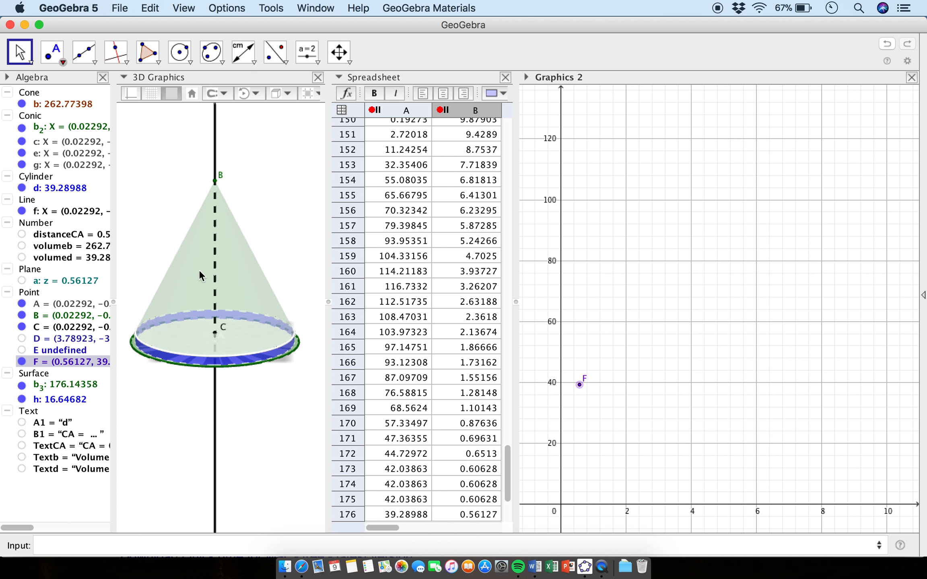
- Slide point C up the axis near the cone's apex and slowly back down to a height of about 5.38, tracing F
{"action": "left_click_drag", "start_coordinate": [214, 332], "coordinate": [214, 200]}
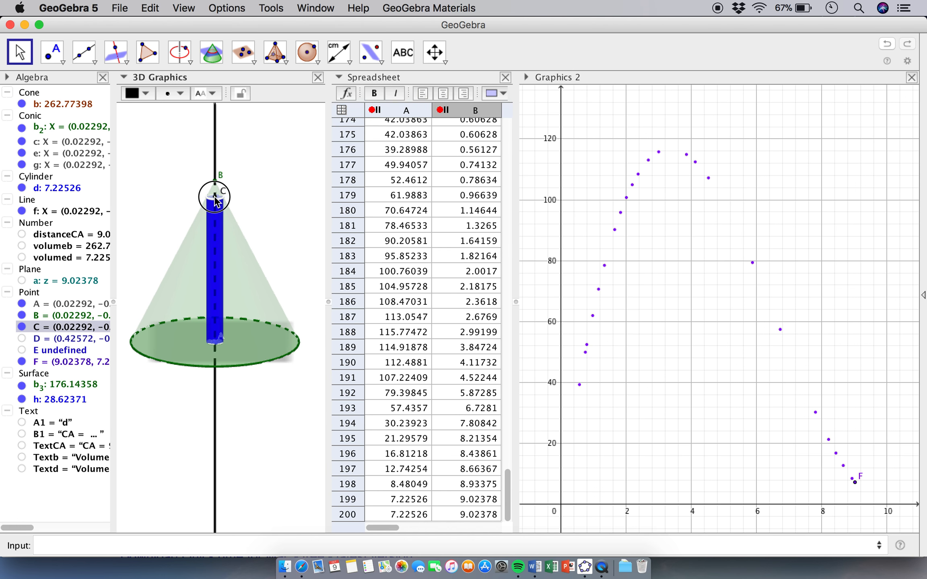
{"action": "left_click_drag", "start_coordinate": [215, 200], "coordinate": [239, 259]}
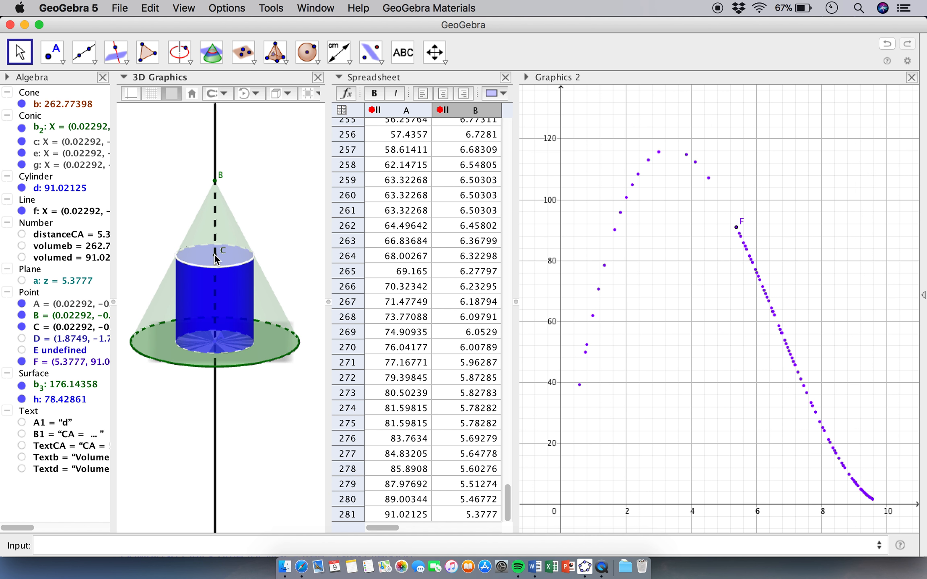
{"action": "left_click", "coordinate": [218, 255]}
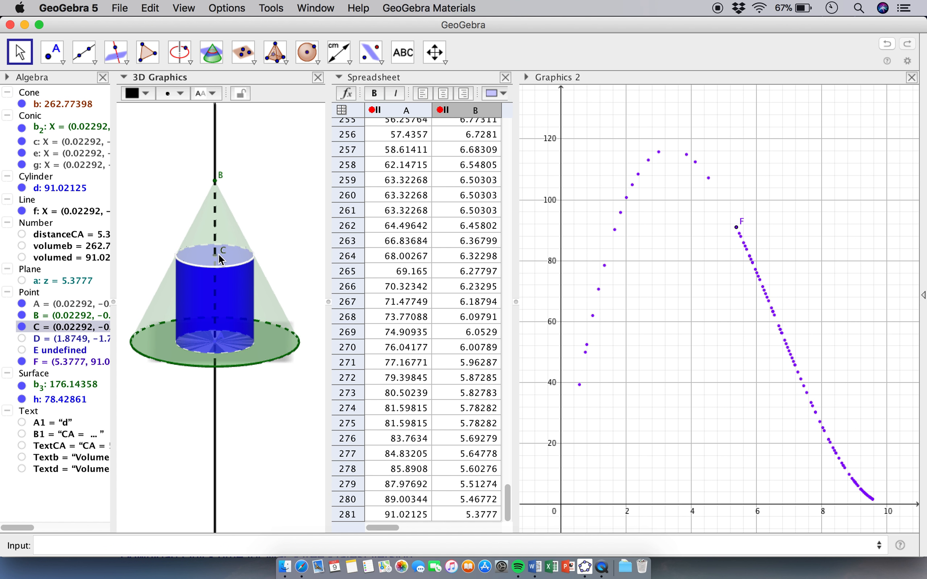
- Move point C down to the cone's base and back up to a height of about 3.31, tracing F to the curve's peak
{"action": "left_click_drag", "start_coordinate": [215, 256], "coordinate": [221, 287]}
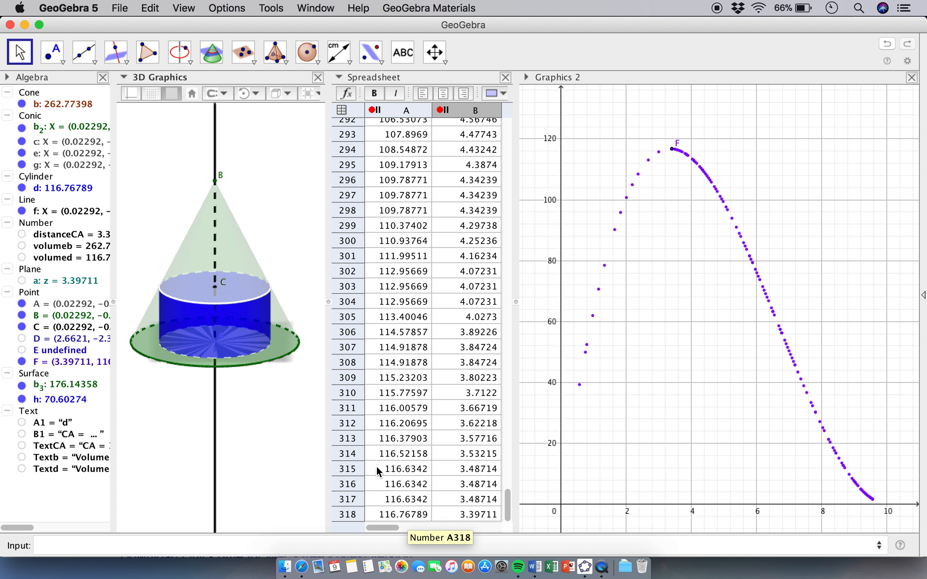
{"action": "left_click_drag", "start_coordinate": [216, 286], "coordinate": [216, 288]}
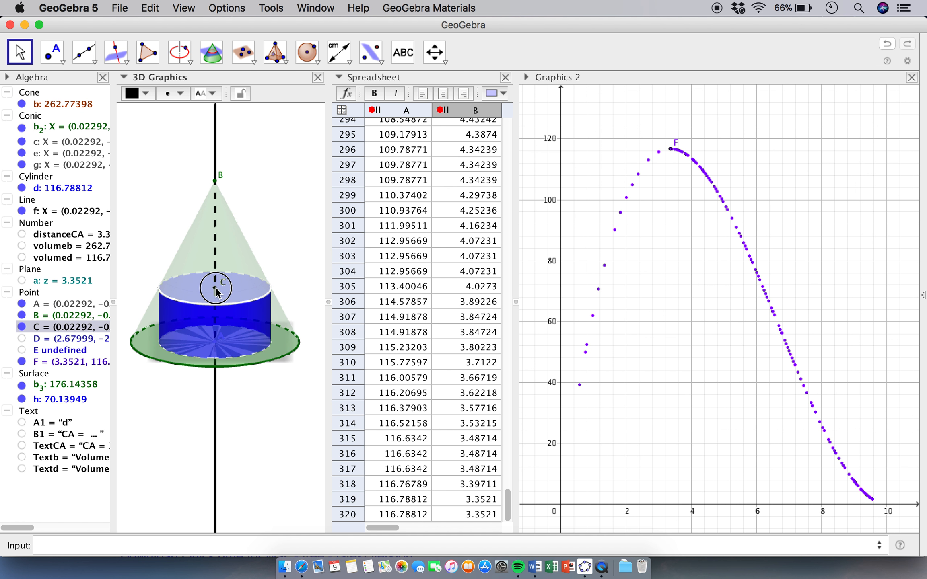
{"action": "mouse_move", "coordinate": [215, 287]}
{"action": "left_mouse_down"}
{"action": "mouse_move", "coordinate": [216, 342]}
{"action": "mouse_move", "coordinate": [217, 288]}
{"action": "left_mouse_up"}
{"action": "key", "text": "Escape"}
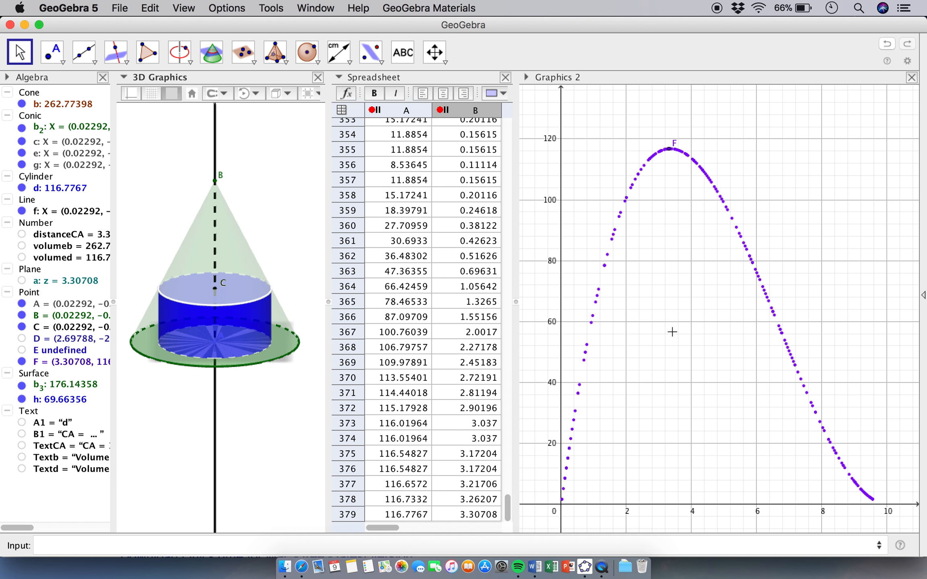
- Construct two lines through point F in Graphics 2, one perpendicular to the y-axis and one perpendicular to the x-axis
{"action": "left_click", "coordinate": [126, 62]}
{"action": "left_click", "coordinate": [604, 123]}
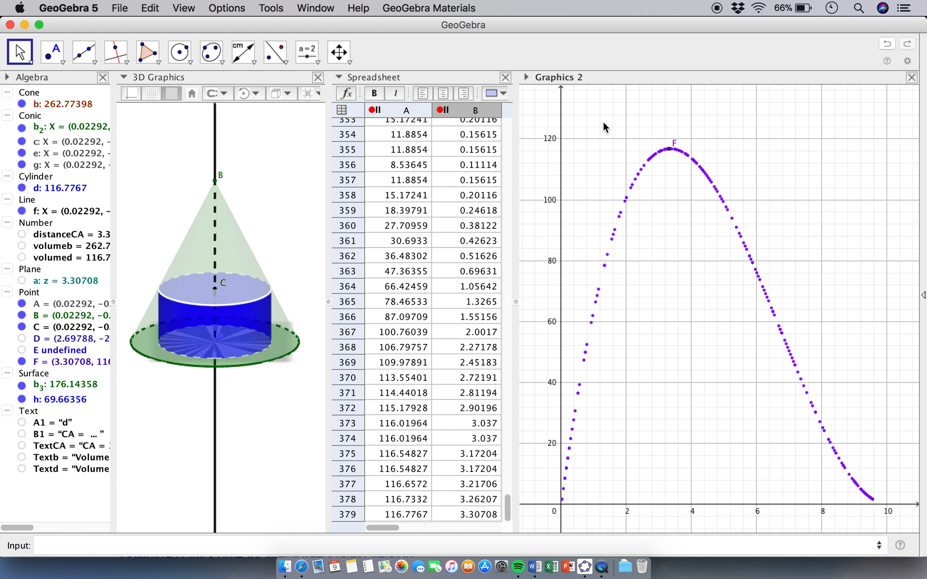
{"action": "left_click", "coordinate": [116, 51]}
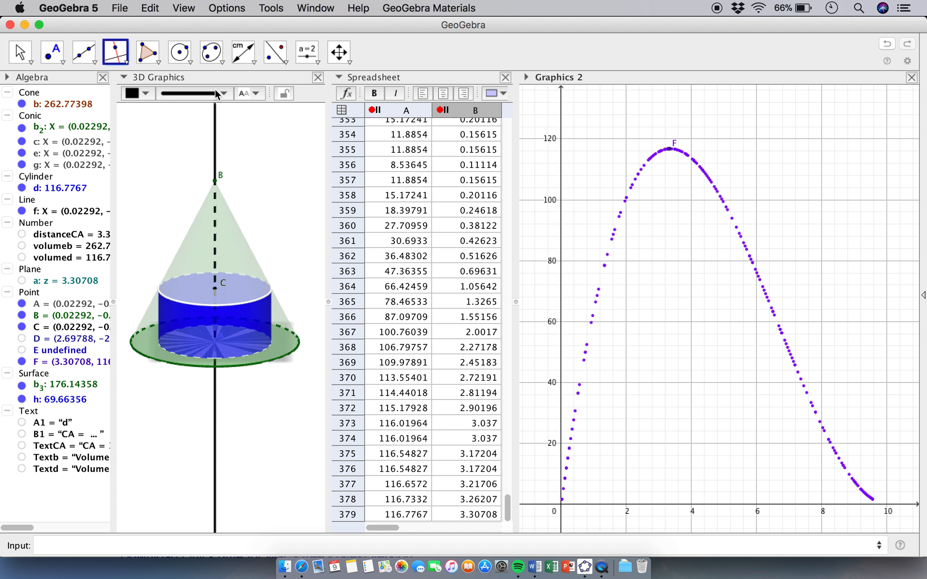
{"action": "left_click", "coordinate": [670, 150]}
{"action": "left_click", "coordinate": [562, 172]}
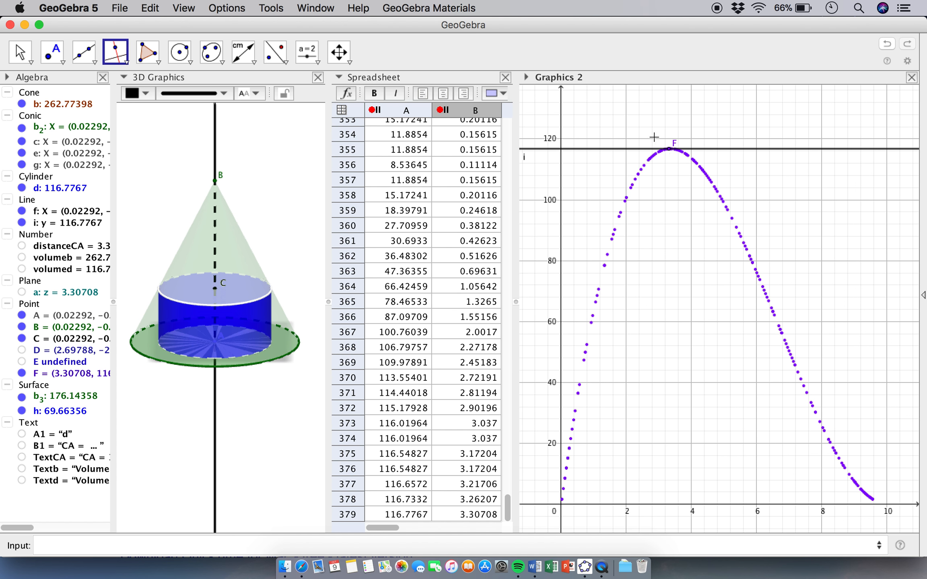
{"action": "left_click", "coordinate": [669, 150]}
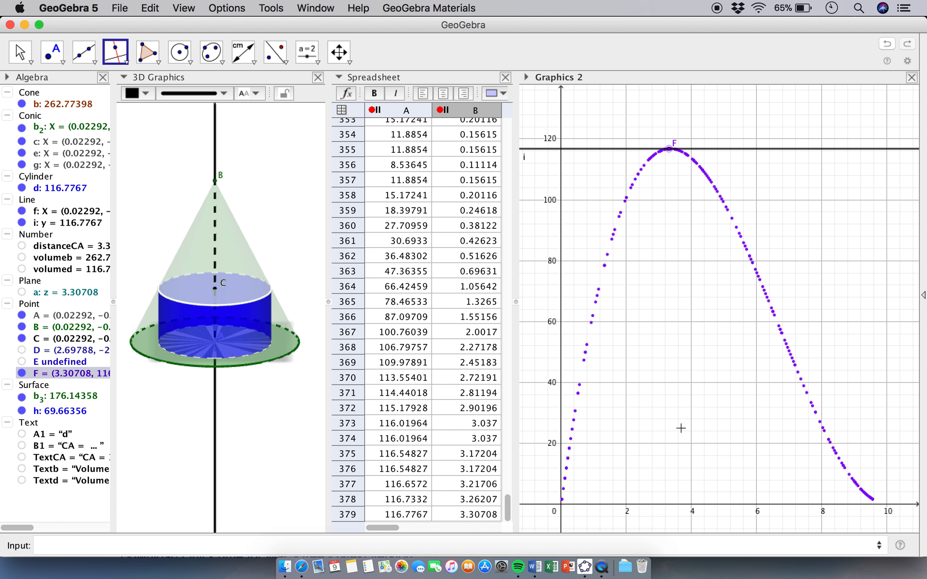
{"action": "left_click", "coordinate": [670, 505]}
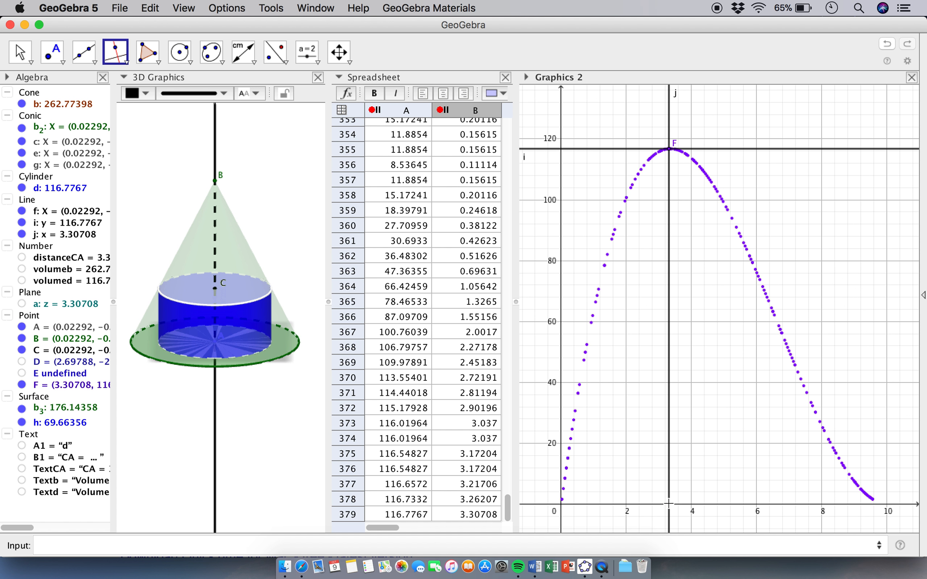
- Place intersection points where the horizontal line meets the y-axis and where the vertical line meets the x-axis
{"action": "left_click", "coordinate": [562, 149]}
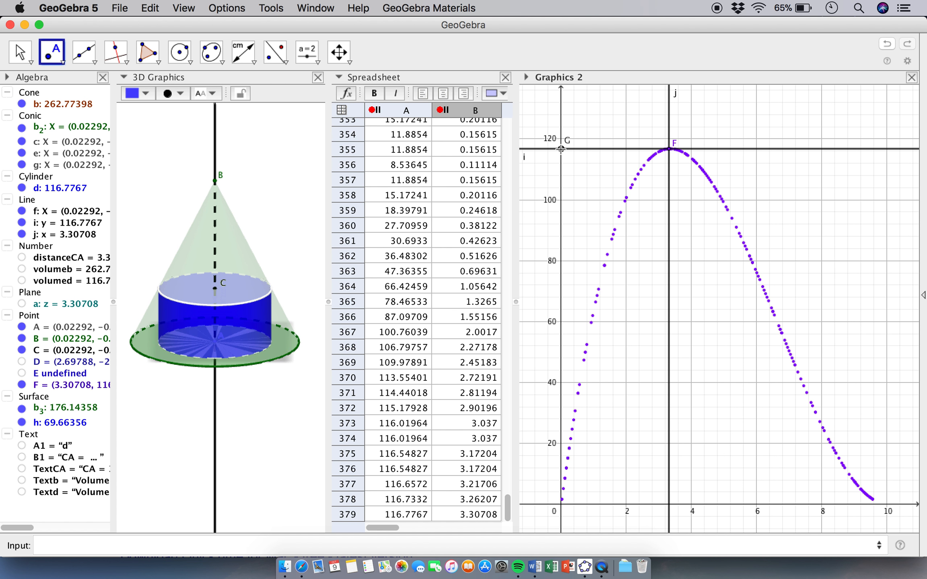
{"action": "left_click", "coordinate": [669, 504]}
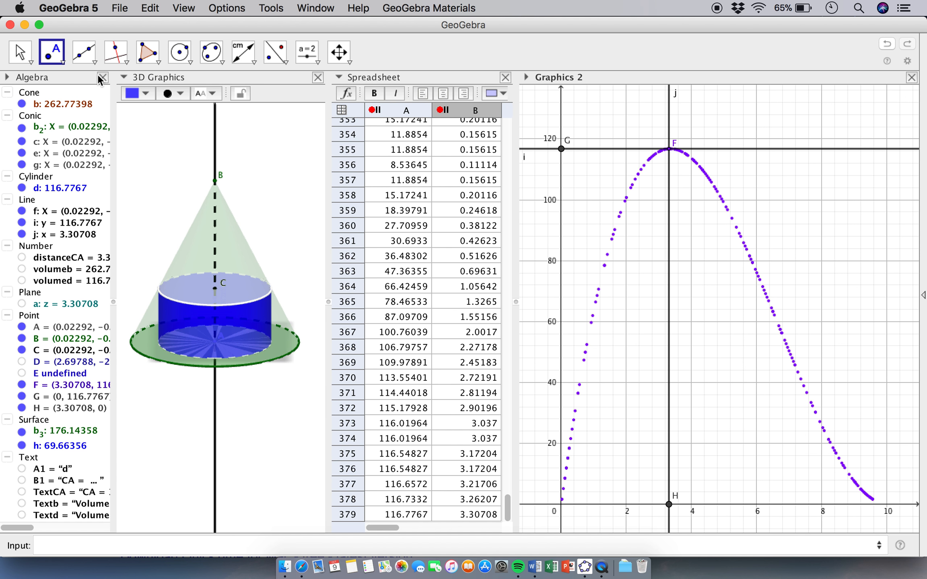
{"action": "left_click", "coordinate": [20, 53]}
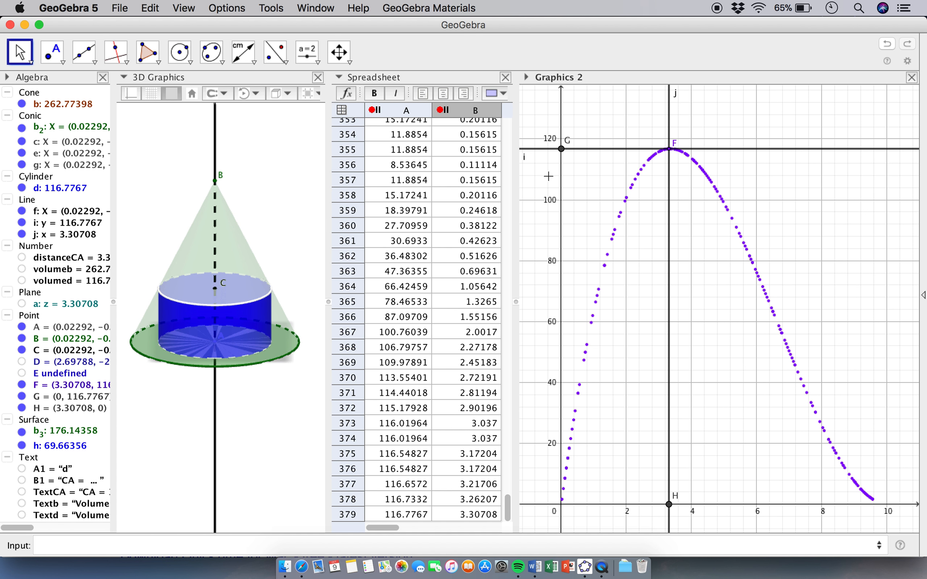
- Make the two axis intersection points G and H smaller and colour them red
{"action": "left_click", "coordinate": [49, 398]}
{"action": "left_click", "coordinate": [53, 408], "text": "super"}
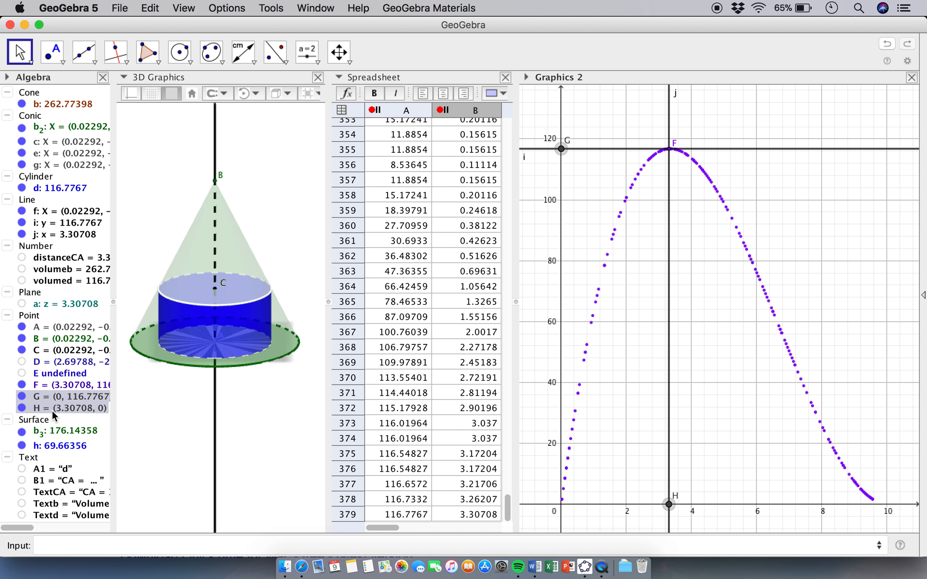
{"action": "left_click", "coordinate": [526, 77]}
{"action": "left_click", "coordinate": [581, 92]}
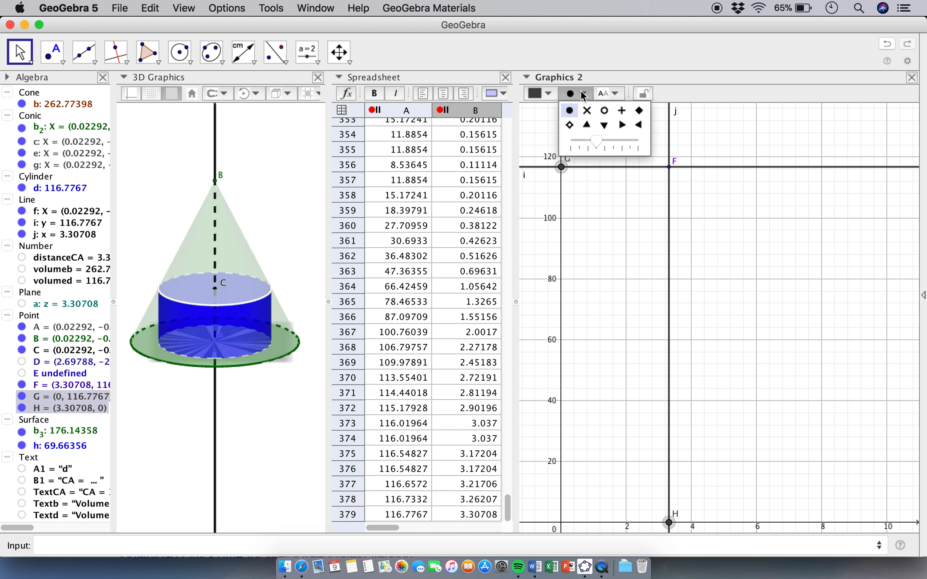
{"action": "left_click_drag", "start_coordinate": [597, 140], "coordinate": [580, 140]}
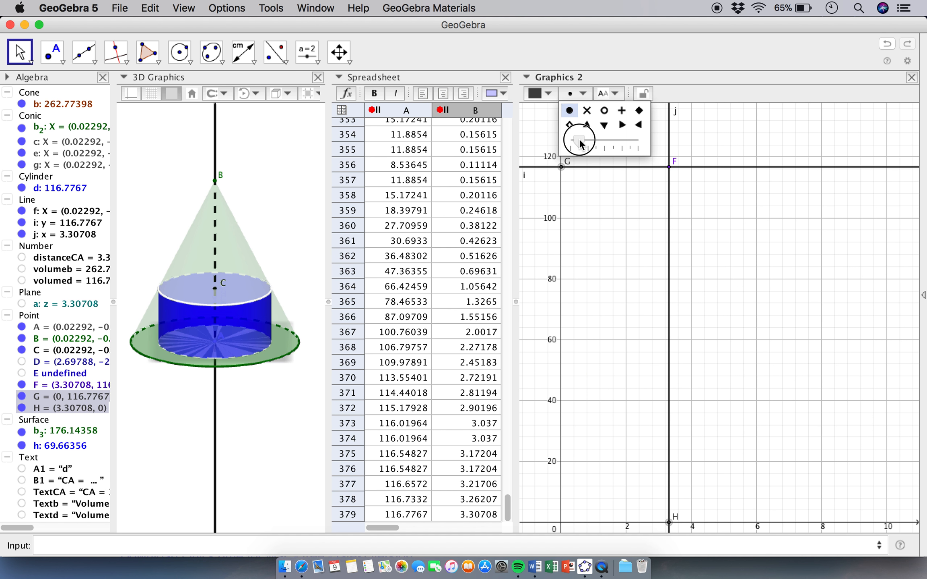
{"action": "left_click", "coordinate": [546, 94]}
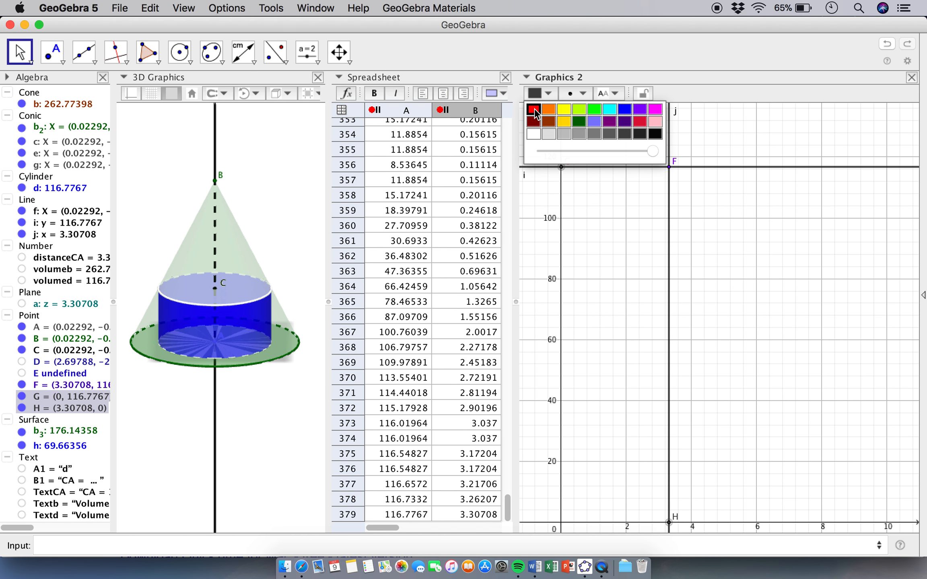
{"action": "left_click", "coordinate": [535, 110]}
{"action": "left_click", "coordinate": [601, 217]}
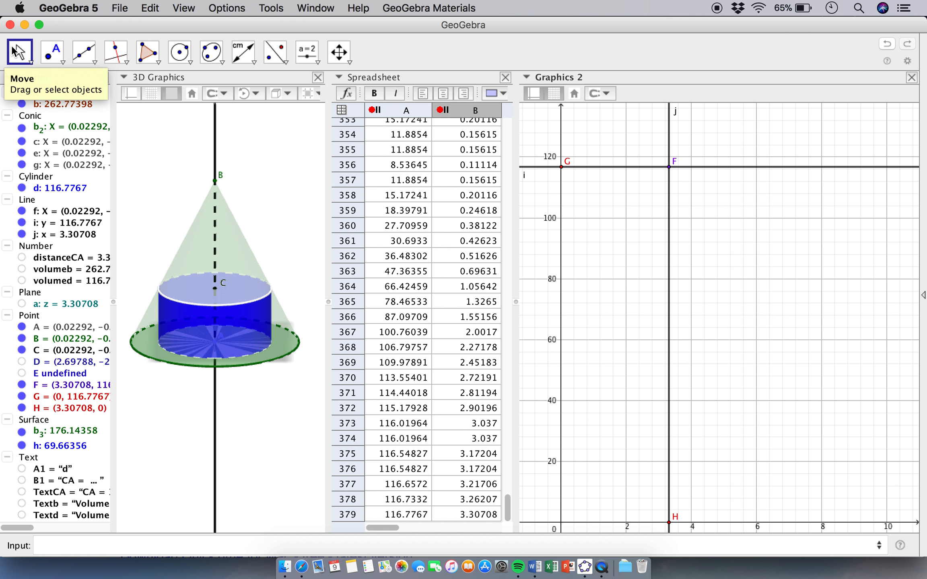
- Set the label of point G on the y-axis to show its Value in the object properties
{"action": "right_click", "coordinate": [564, 172]}
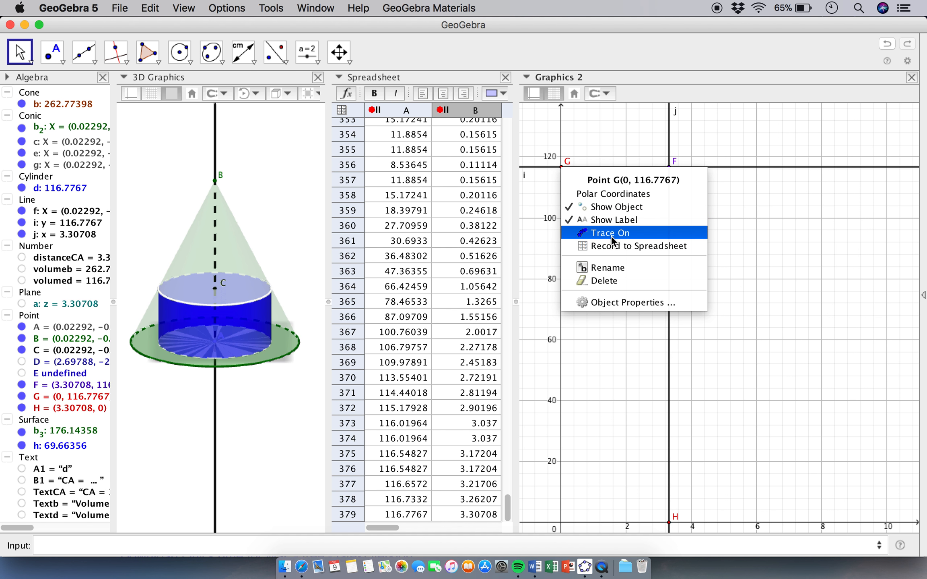
{"action": "left_click", "coordinate": [614, 302]}
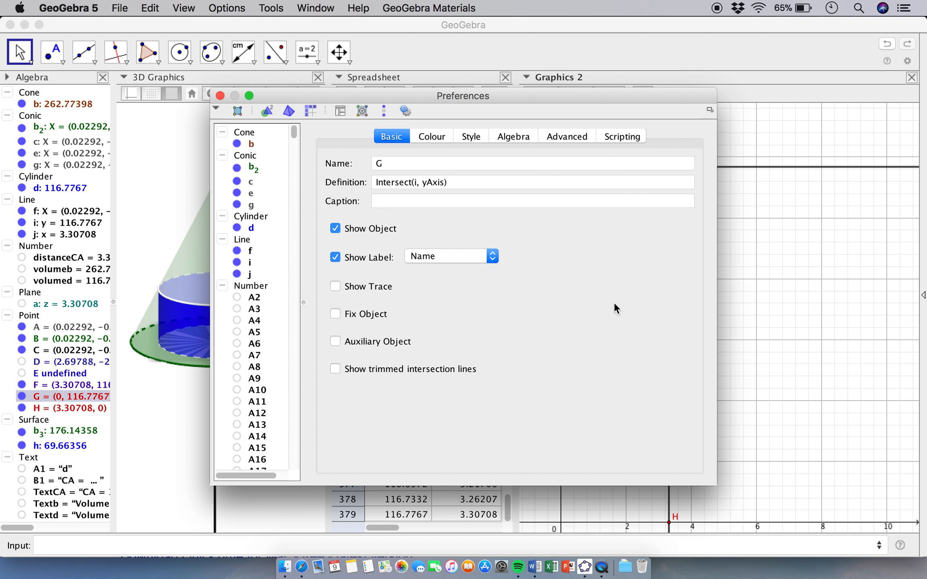
{"action": "left_click", "coordinate": [492, 256]}
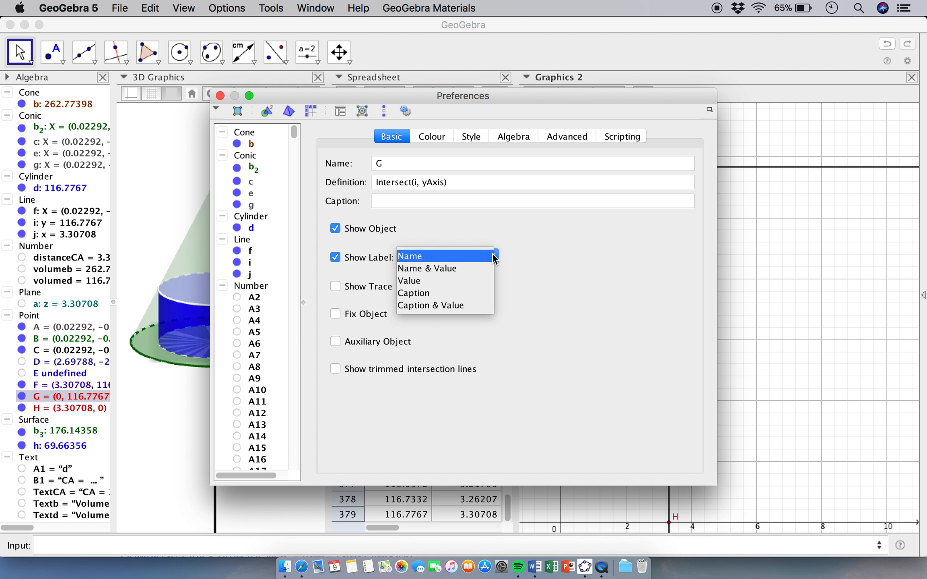
{"action": "left_click", "coordinate": [466, 281]}
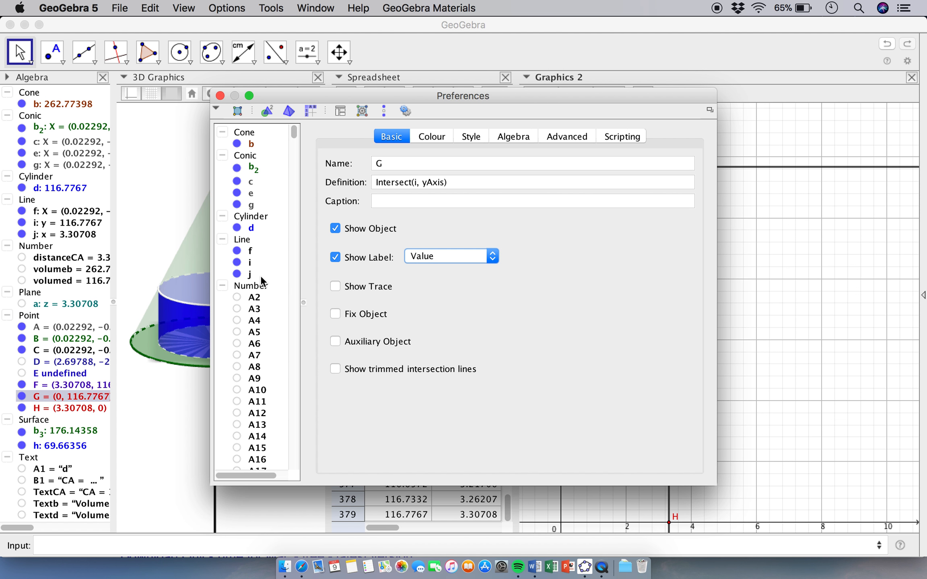
- Set the label of point H on the x-axis to show its Value and close the object properties
{"action": "scroll", "coordinate": [261, 280], "scroll_direction": "down", "scroll_amount": 20}
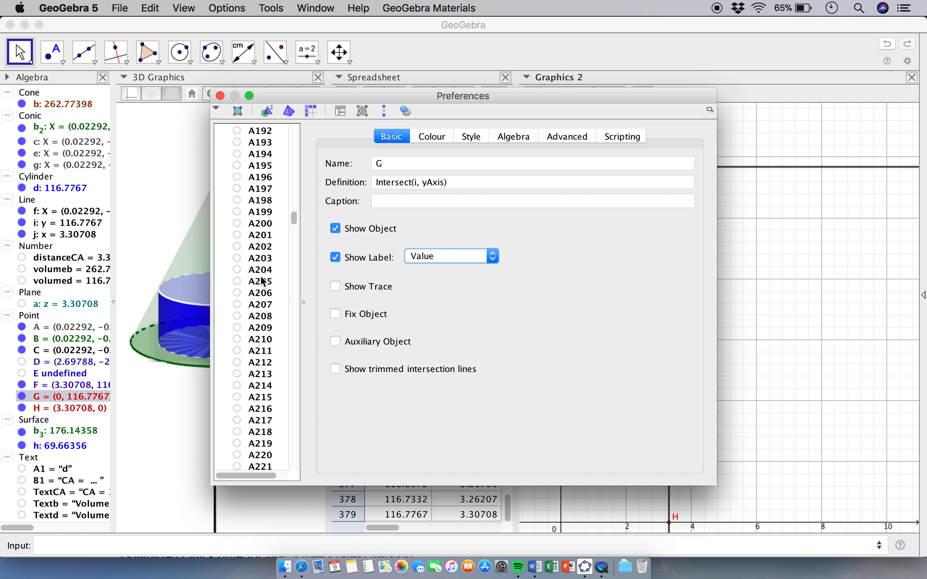
{"action": "scroll", "coordinate": [261, 281], "scroll_direction": "down", "scroll_amount": 20}
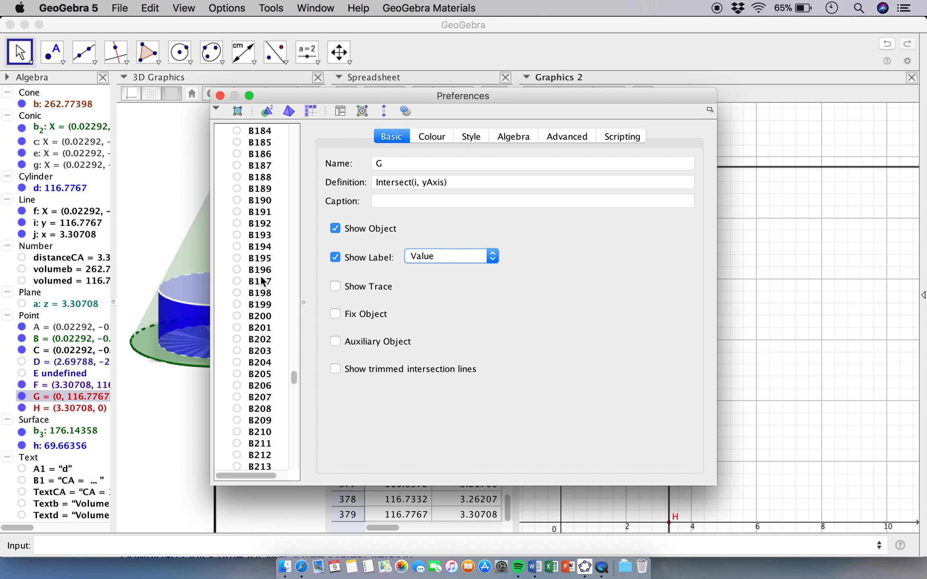
{"action": "scroll", "coordinate": [260, 280], "scroll_direction": "down", "scroll_amount": 20}
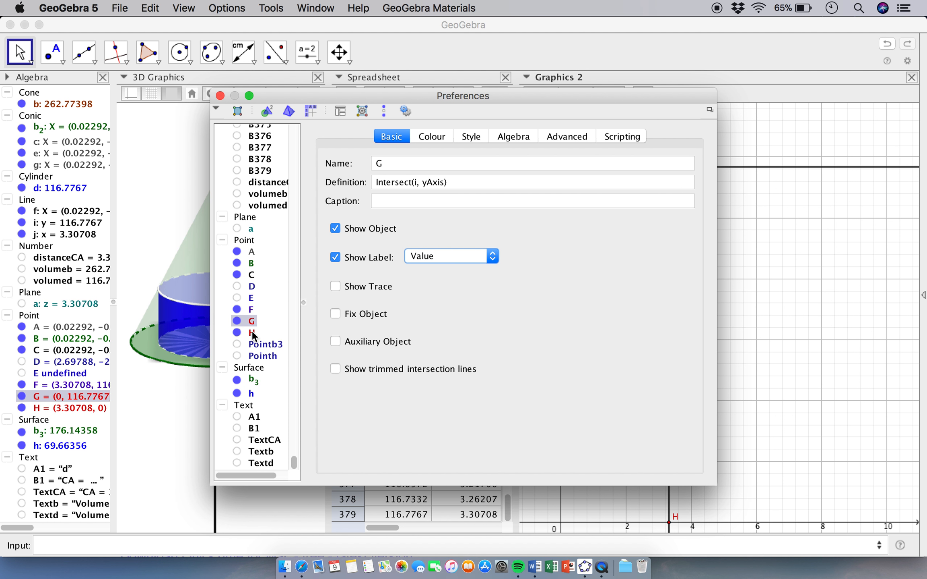
{"action": "left_click", "coordinate": [252, 333]}
{"action": "left_click", "coordinate": [491, 257]}
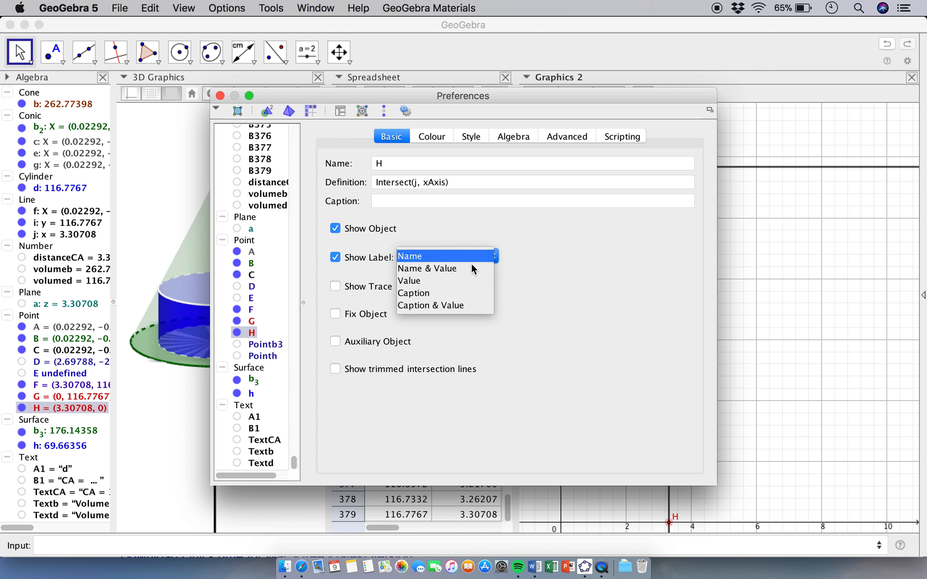
{"action": "left_click", "coordinate": [448, 283]}
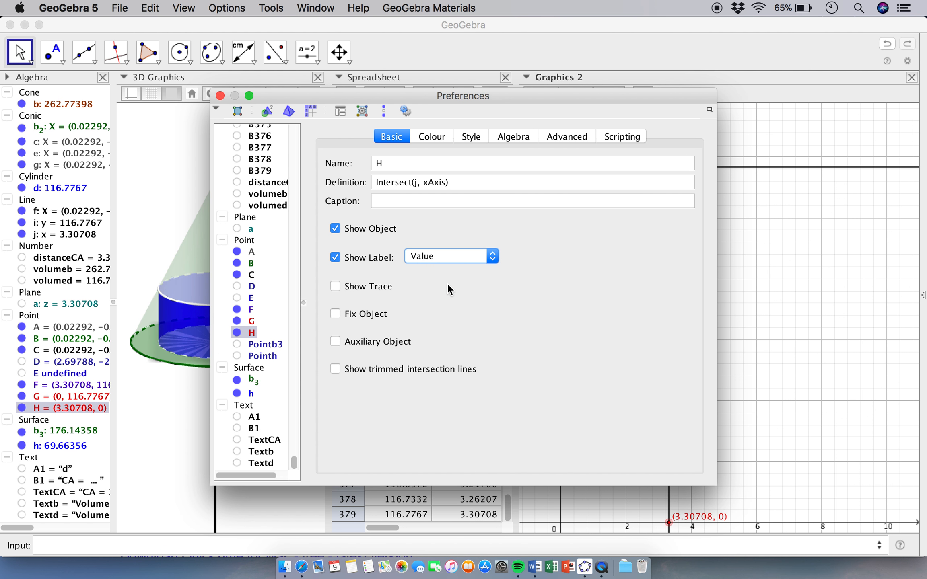
{"action": "left_click", "coordinate": [221, 96]}
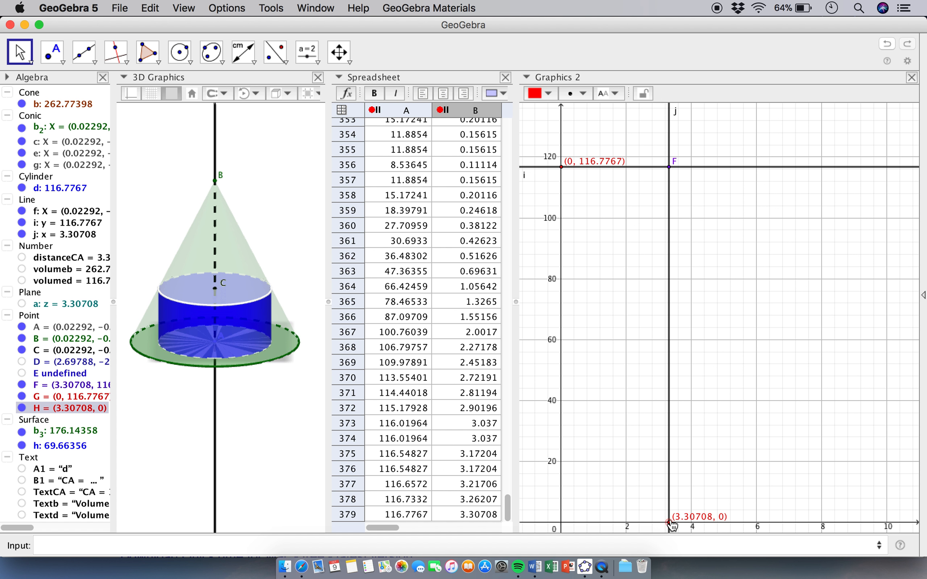
- Move point C along the cone's axis to trace the whole volume curve, finishing at the curve's peak at a height of about 3.31
{"action": "left_click", "coordinate": [215, 289]}
{"action": "left_click_drag", "start_coordinate": [214, 289], "coordinate": [215, 267]}
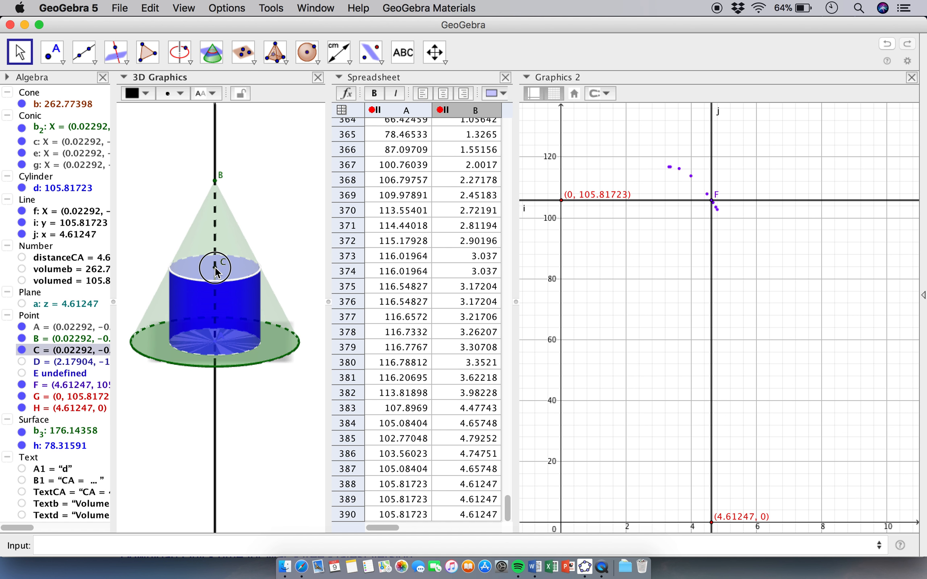
{"action": "left_click_drag", "start_coordinate": [215, 273], "coordinate": [215, 287]}
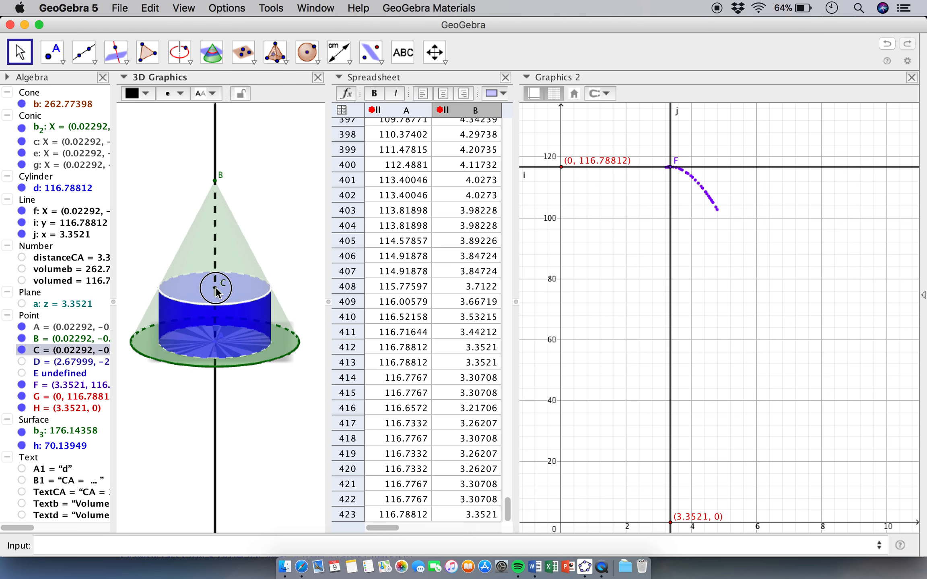
{"action": "left_click_drag", "start_coordinate": [216, 288], "coordinate": [213, 198]}
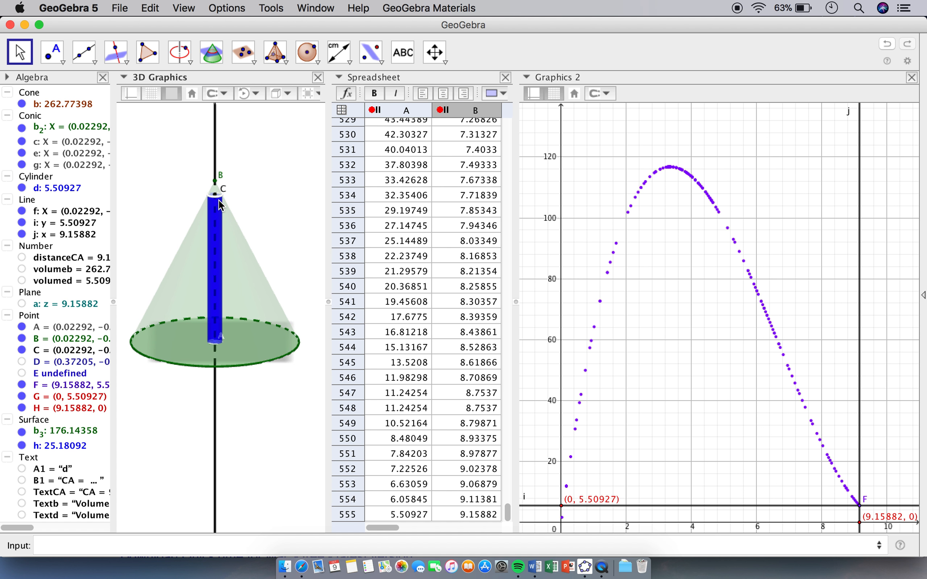
{"action": "left_click_drag", "start_coordinate": [217, 200], "coordinate": [247, 296]}
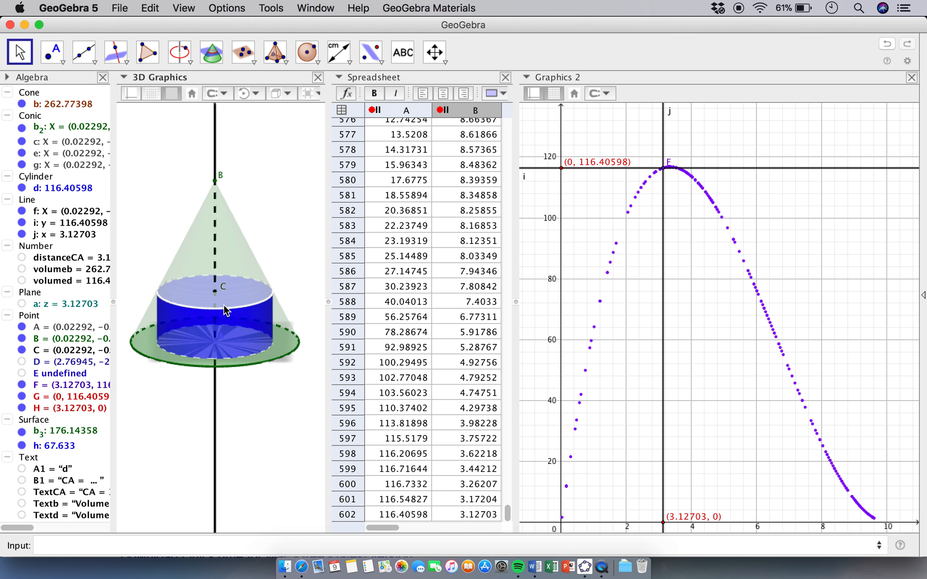
{"action": "left_click_drag", "start_coordinate": [216, 293], "coordinate": [216, 288]}
{"action": "left_click", "coordinate": [270, 254]}
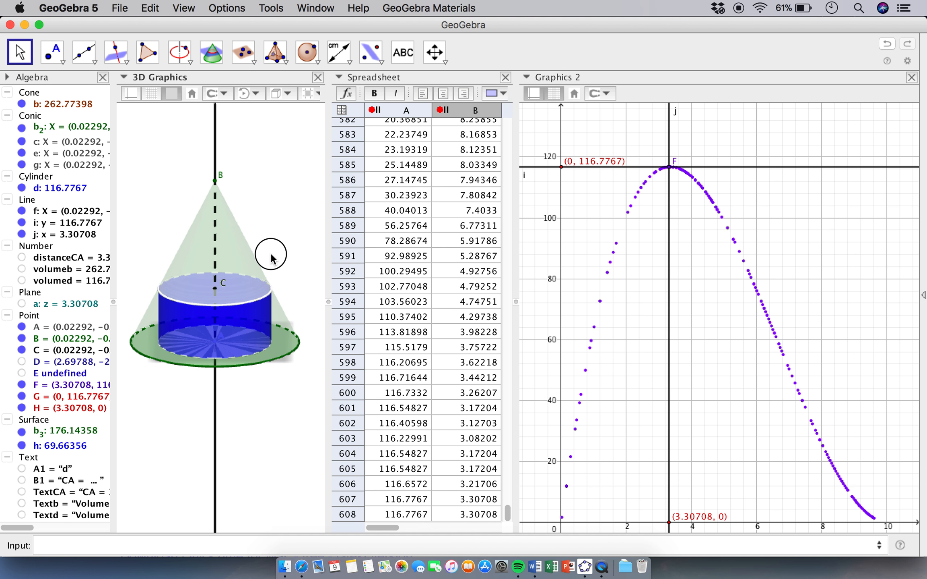
- Measure the distance from apex B to base centre A and place its text beside the cone
{"action": "left_click_drag", "start_coordinate": [271, 255], "coordinate": [271, 243]}
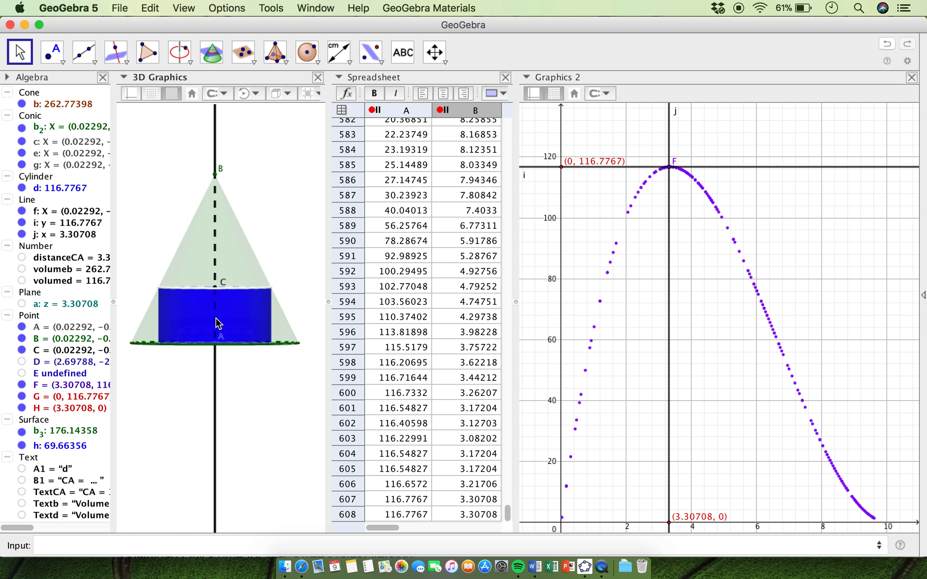
{"action": "left_click", "coordinate": [340, 51]}
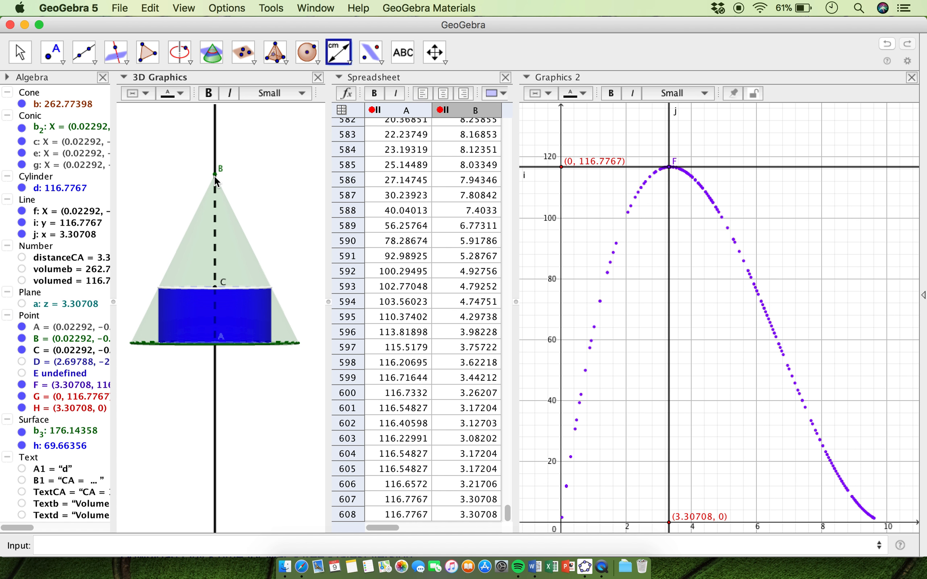
{"action": "left_click", "coordinate": [215, 175]}
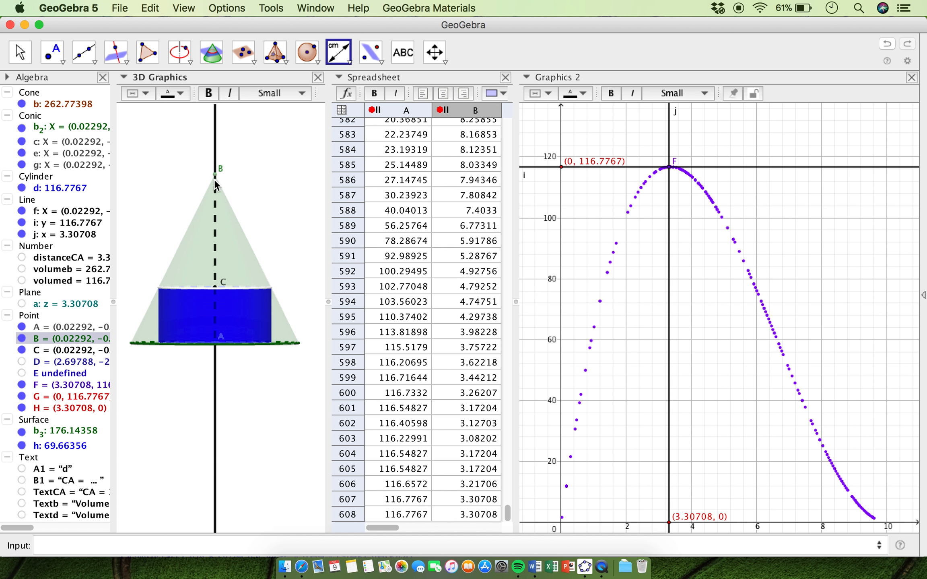
{"action": "left_click", "coordinate": [215, 345]}
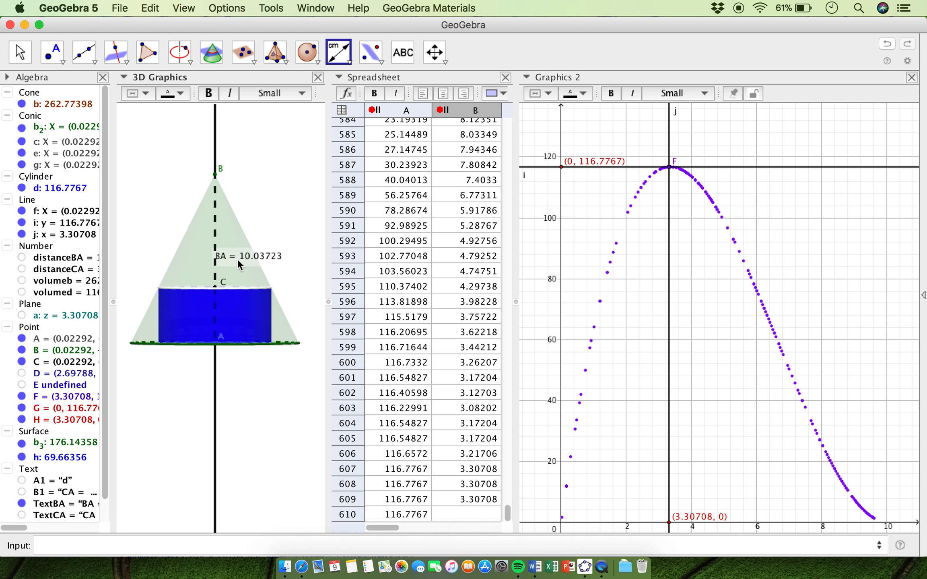
{"action": "left_click", "coordinate": [20, 53]}
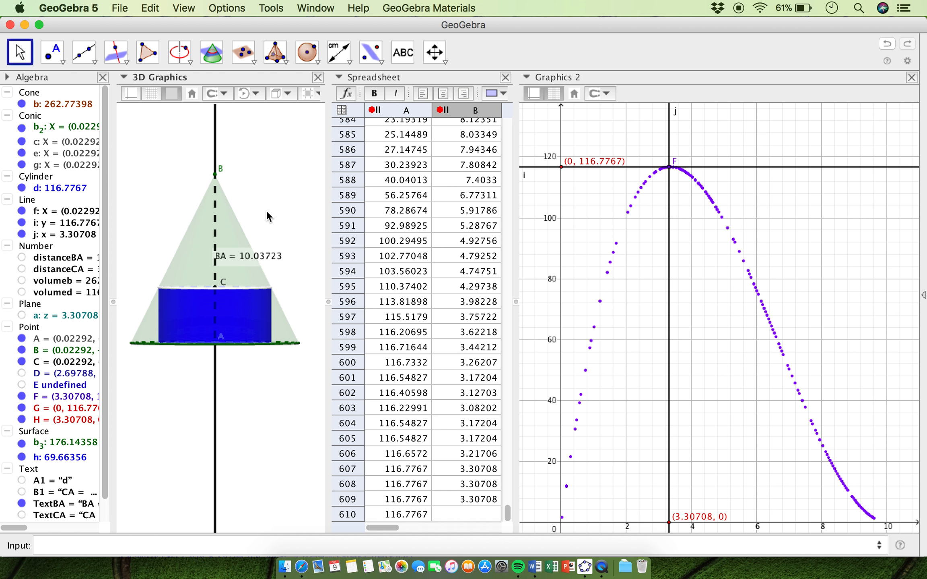
{"action": "left_click_drag", "start_coordinate": [269, 266], "coordinate": [291, 244]}
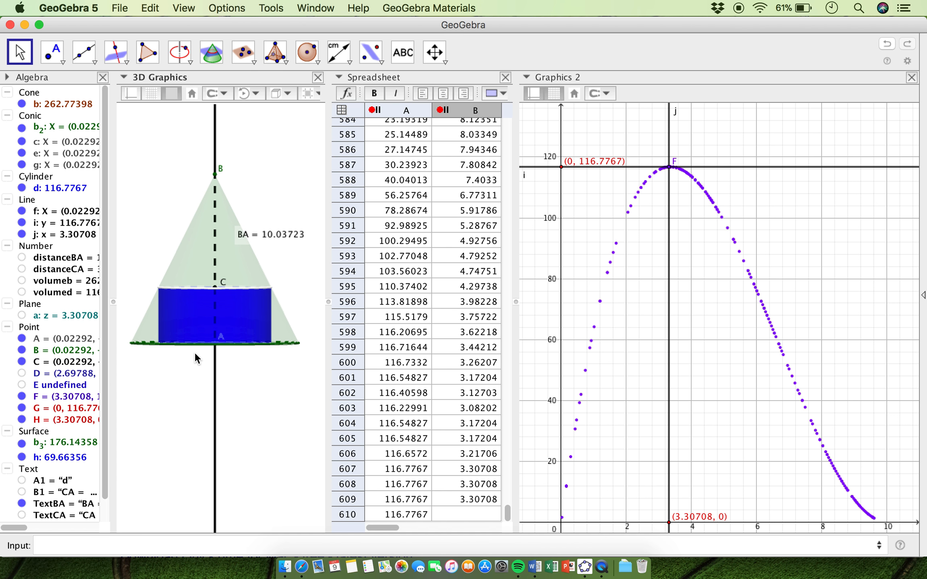
{"action": "left_click", "coordinate": [280, 235]}
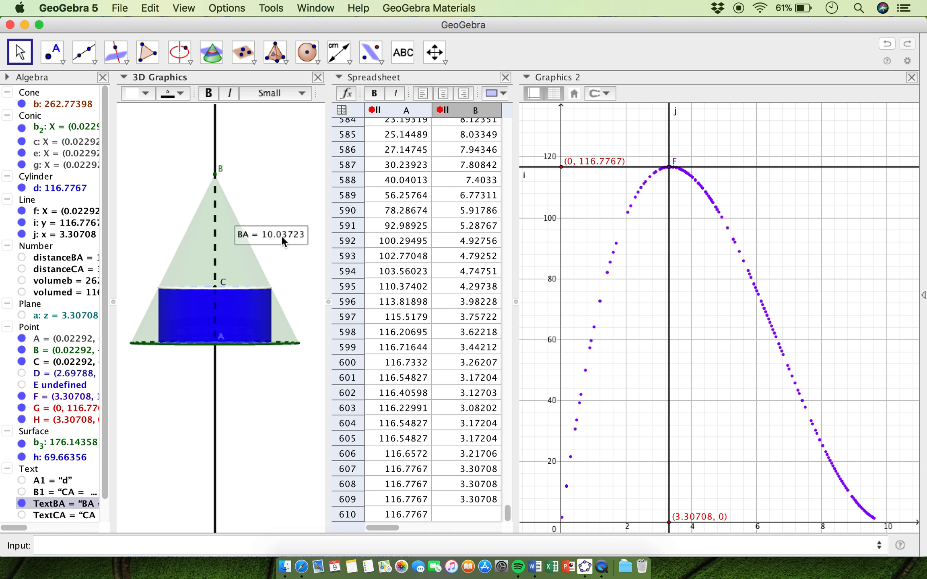
- Widen the Algebra view and calculate one third of the cone's height with BA/3
{"action": "scroll", "coordinate": [70, 462], "scroll_direction": "down", "scroll_amount": 2}
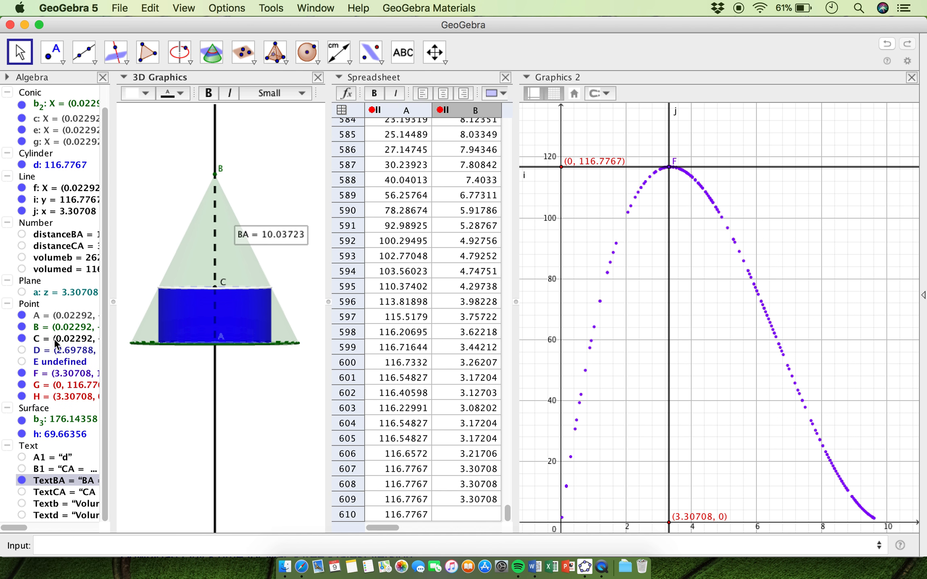
{"action": "scroll", "coordinate": [54, 342], "scroll_direction": "up", "scroll_amount": 2}
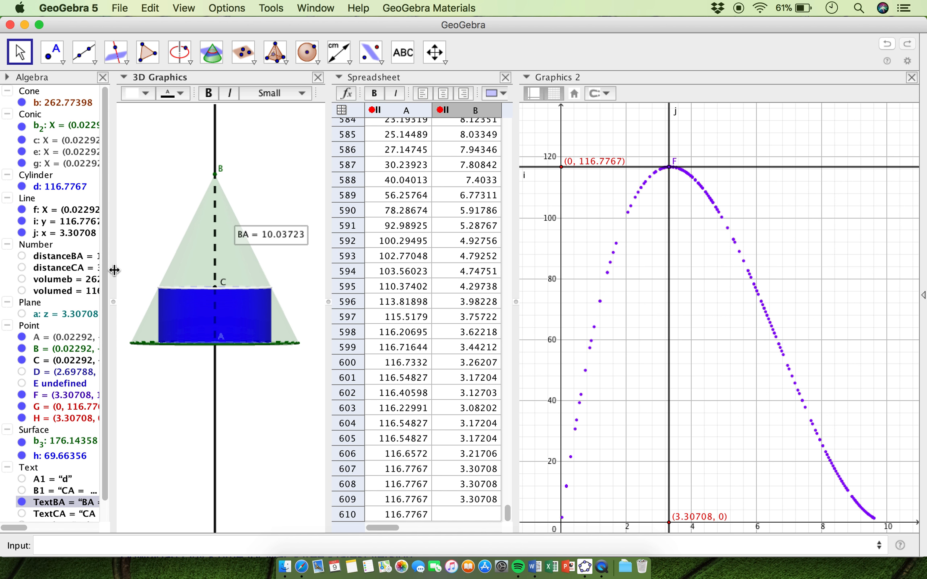
{"action": "left_click_drag", "start_coordinate": [114, 268], "coordinate": [125, 270]}
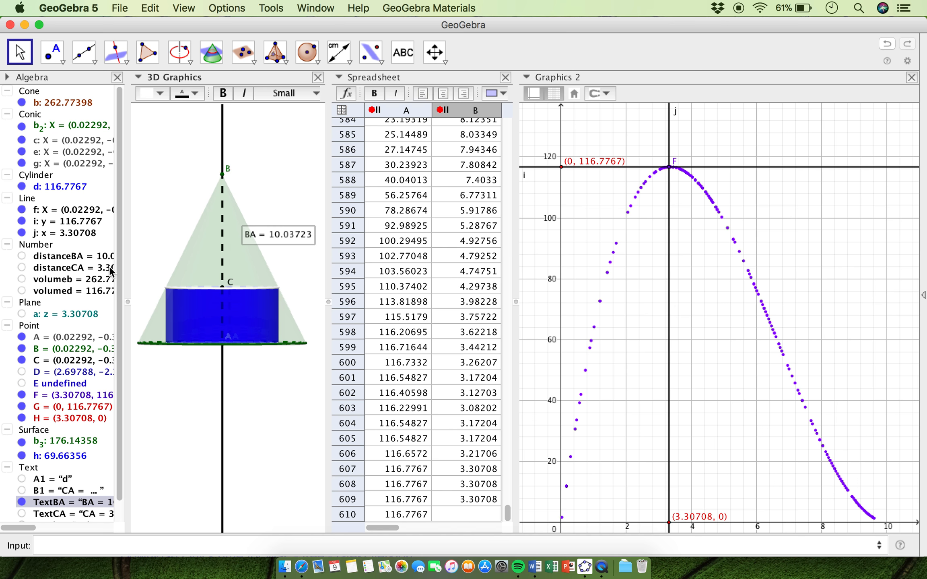
{"action": "left_click", "coordinate": [87, 258]}
{"action": "left_click", "coordinate": [87, 544]}
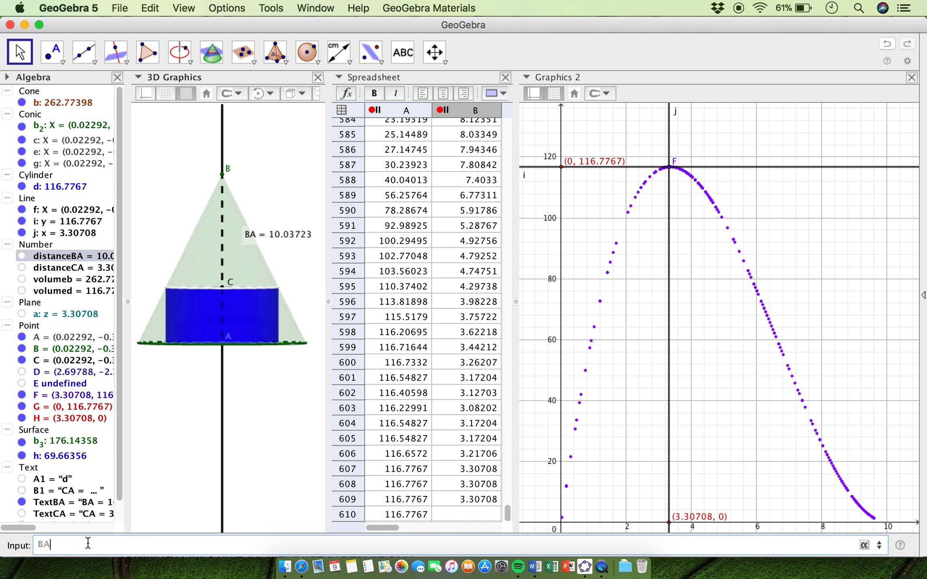
{"action": "type", "text": "BA/3"}
{"action": "key", "text": "Return"}
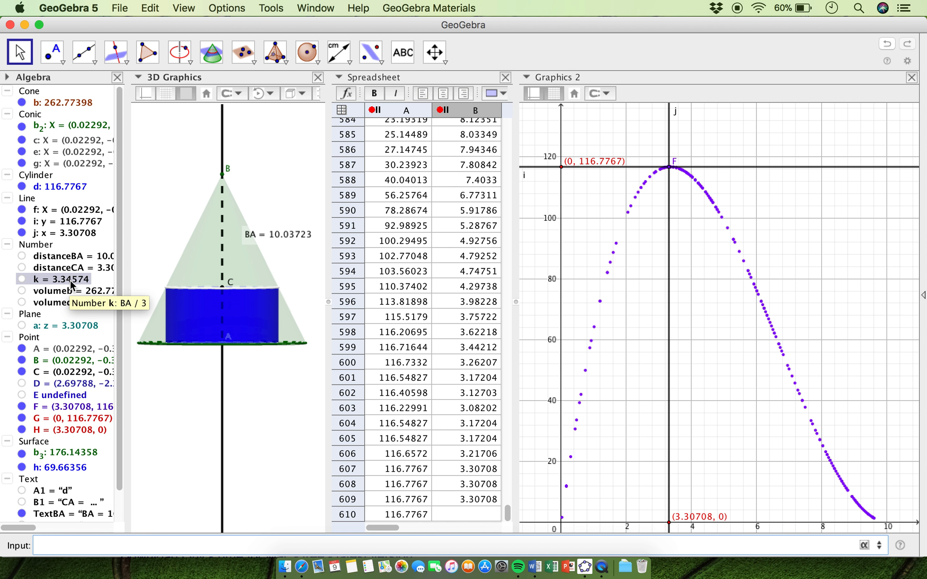
{"action": "left_click", "coordinate": [19, 52]}
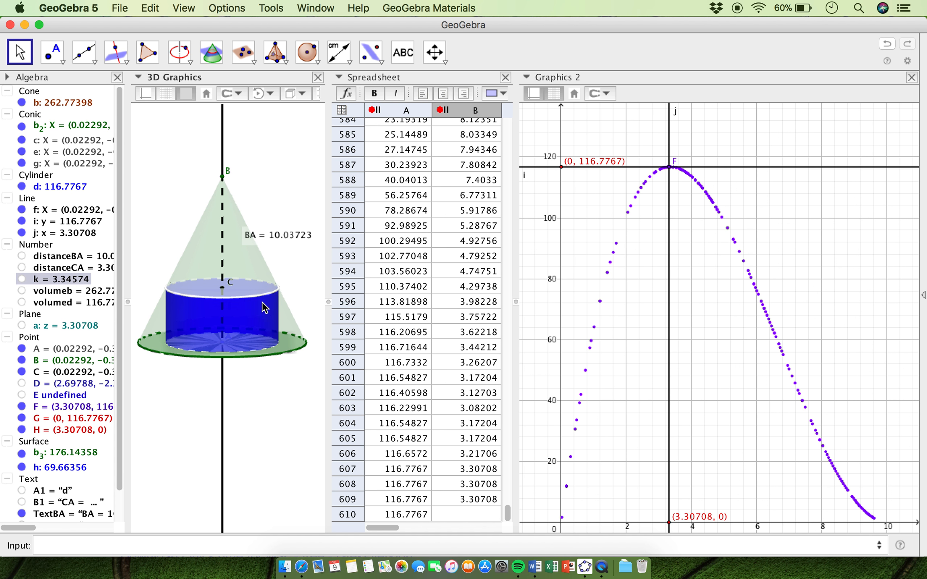
- Adjust point C along the axis to bring the cylinder's height close to one third of BA, ending at about 3.29
{"action": "left_click", "coordinate": [224, 288]}
{"action": "left_click_drag", "start_coordinate": [223, 288], "coordinate": [224, 284]}
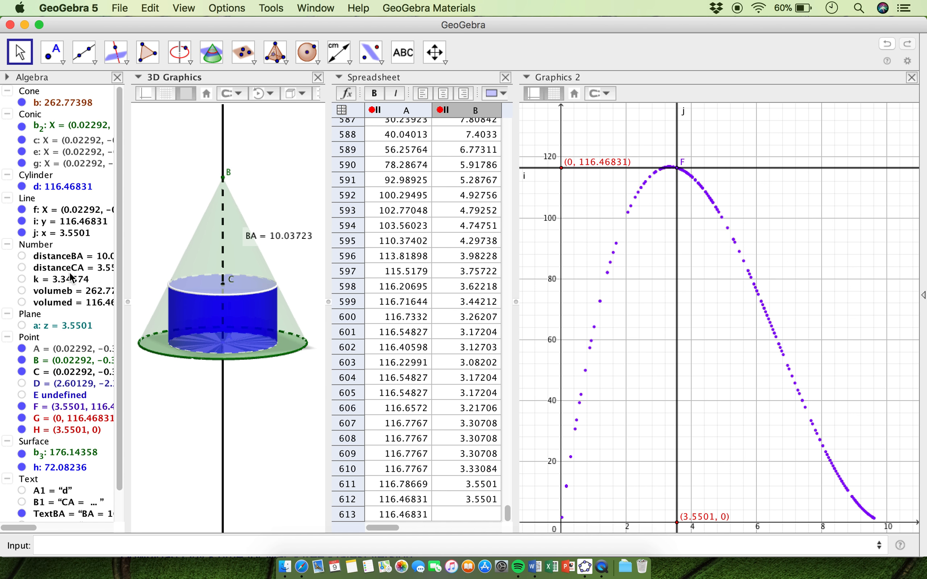
{"action": "left_click_drag", "start_coordinate": [223, 288], "coordinate": [223, 289]}
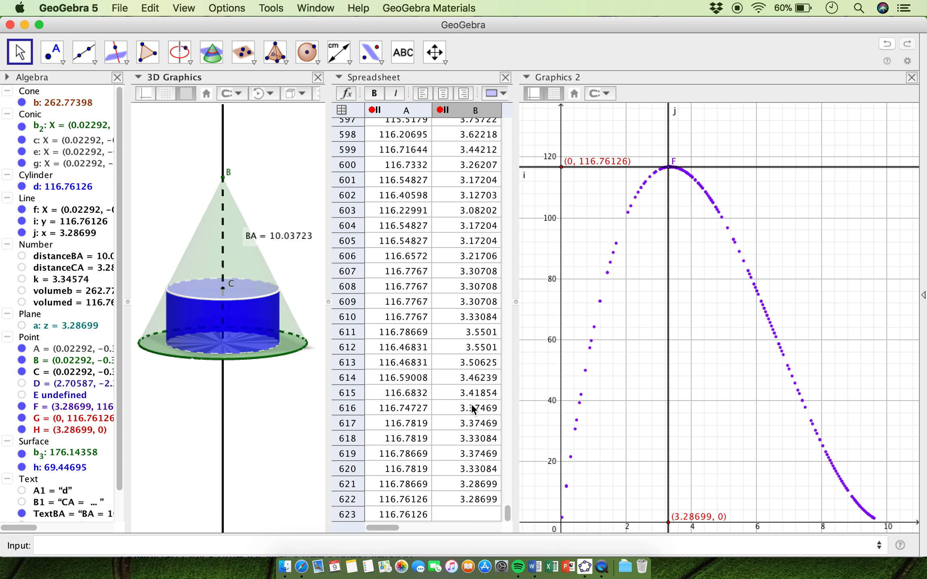
- Find the largest recorded cylinder volume in the spreadsheet and select its volume and height cells, A482:B482
{"action": "scroll", "coordinate": [433, 324], "scroll_direction": "up", "scroll_amount": 20}
{"action": "scroll", "coordinate": [433, 324], "scroll_direction": "down", "scroll_amount": 3}
{"action": "scroll", "coordinate": [433, 323], "scroll_direction": "down", "scroll_amount": 5}
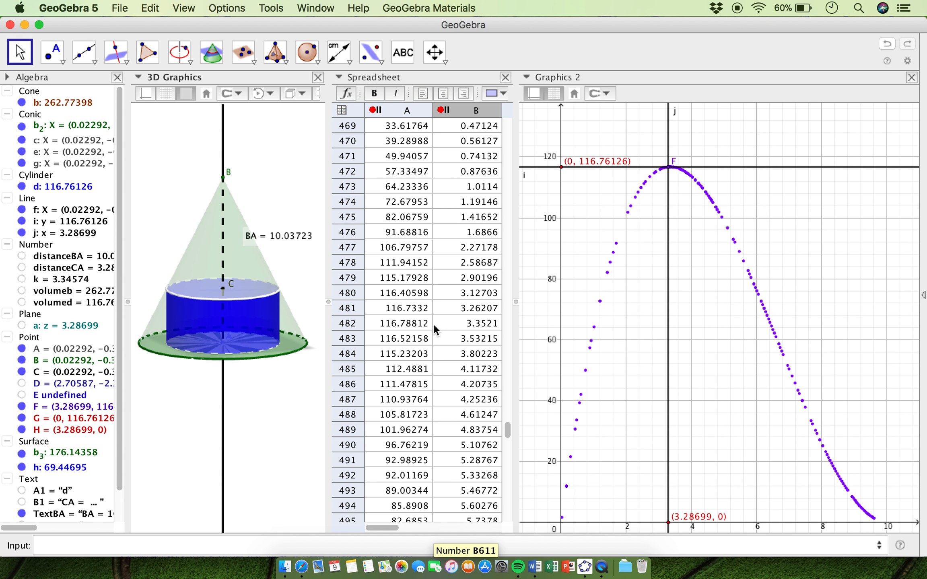
{"action": "left_click", "coordinate": [468, 325]}
{"action": "left_click_drag", "start_coordinate": [385, 324], "coordinate": [455, 324]}
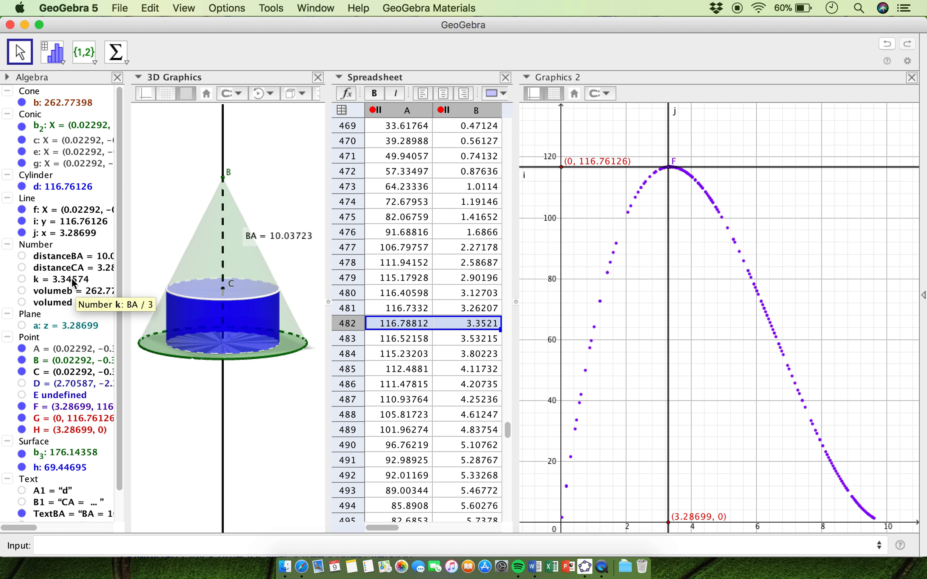
- Clear the recorded spreadsheet traces of cylinder d and TextCA, and close the Record to Spreadsheet settings
{"action": "left_click_drag", "start_coordinate": [263, 380], "coordinate": [263, 375]}
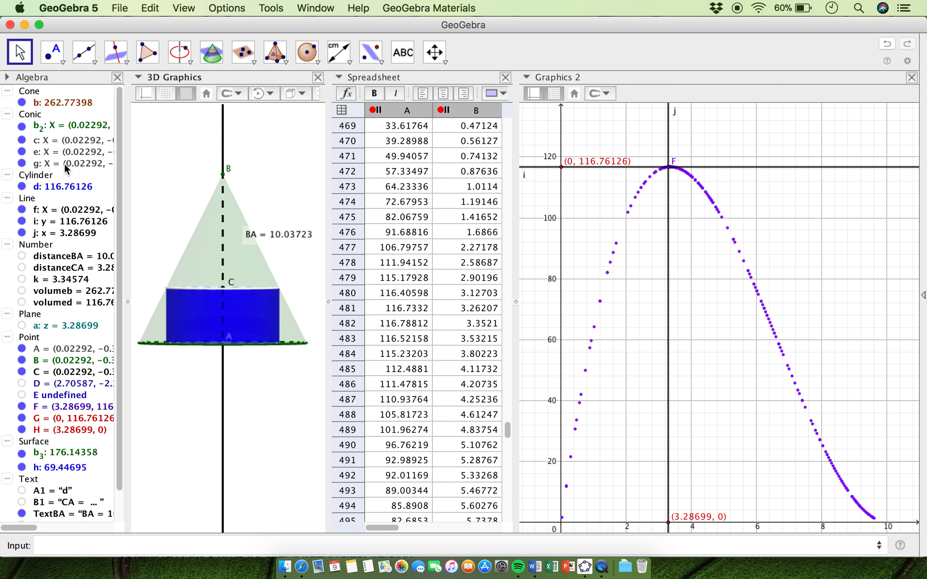
{"action": "right_click", "coordinate": [64, 189]}
{"action": "left_click", "coordinate": [128, 265]}
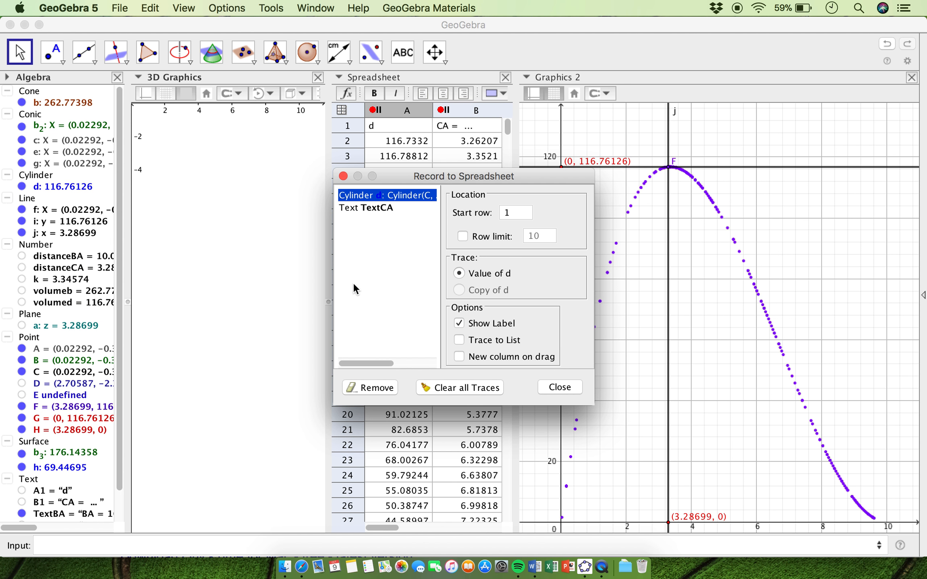
{"action": "left_click", "coordinate": [451, 387]}
{"action": "left_click", "coordinate": [386, 208]}
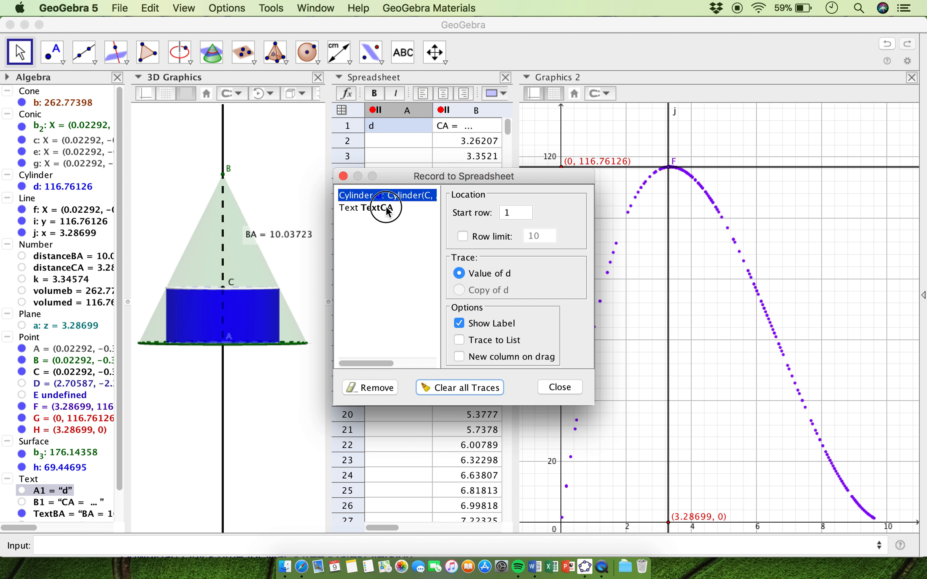
{"action": "left_click", "coordinate": [480, 387]}
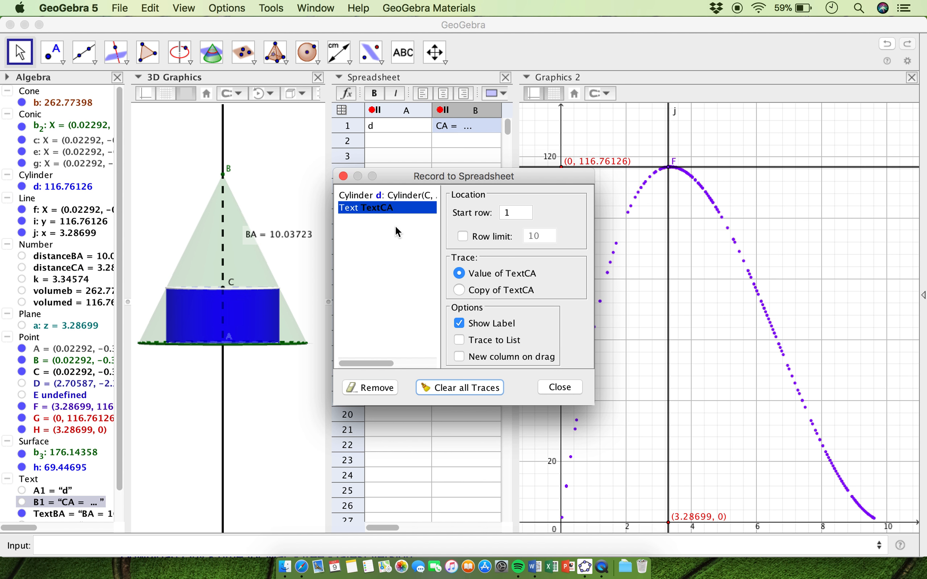
{"action": "left_click", "coordinate": [344, 177]}
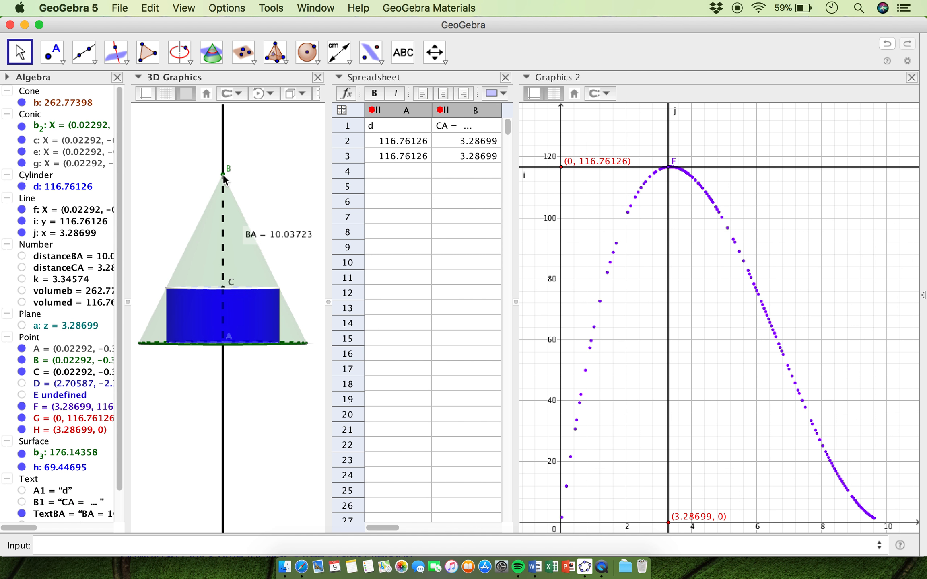
- Raise the cone's apex B until BA is about 13.99, and clear the recorded spreadsheet traces of cylinder d and TextCA
{"action": "left_click_drag", "start_coordinate": [223, 174], "coordinate": [225, 109]}
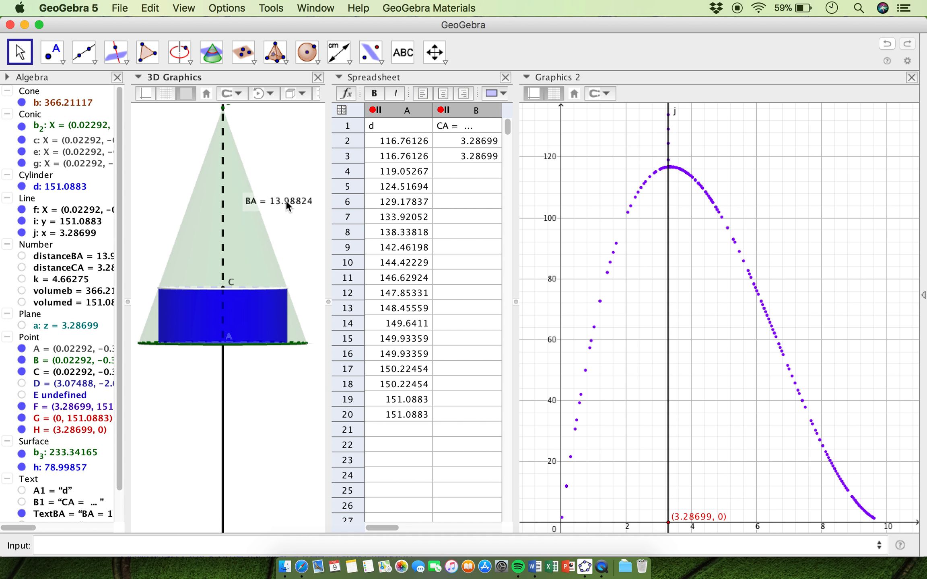
{"action": "right_click", "coordinate": [78, 188]}
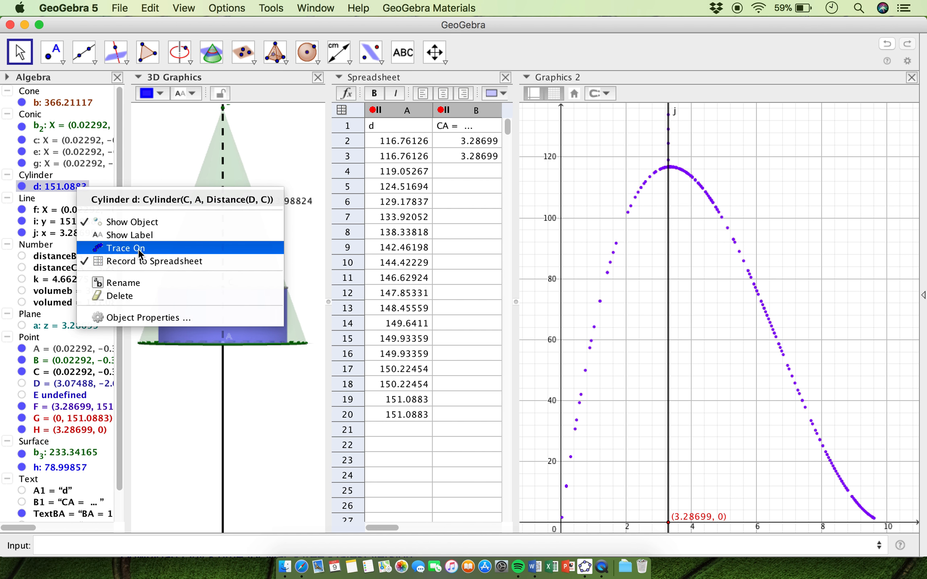
{"action": "left_click", "coordinate": [148, 262]}
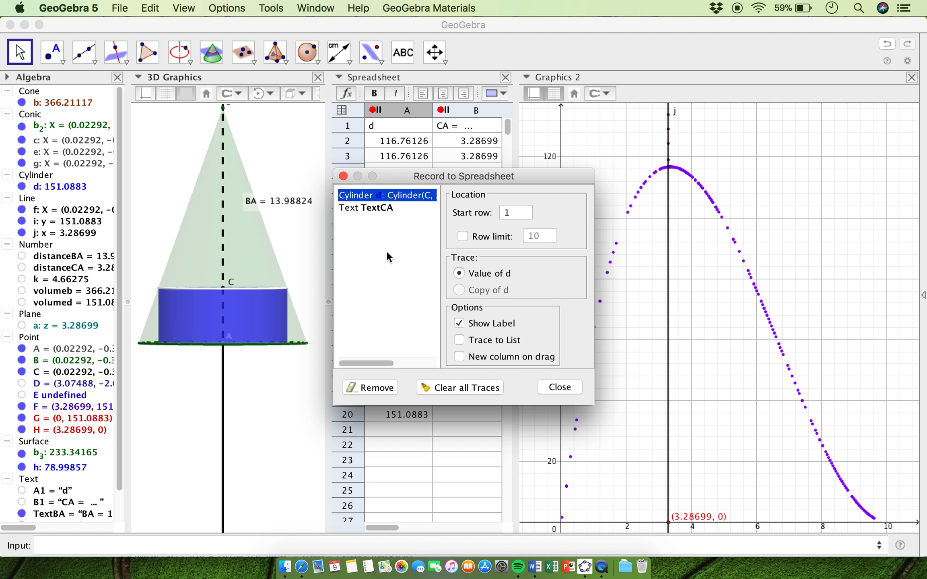
{"action": "left_click", "coordinate": [455, 389]}
{"action": "left_click", "coordinate": [387, 208]}
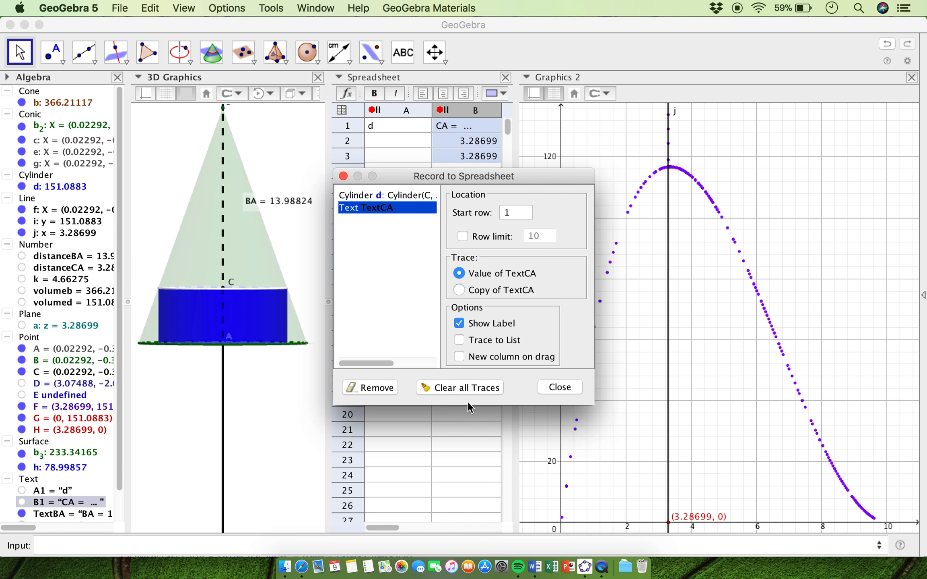
{"action": "left_click", "coordinate": [481, 389]}
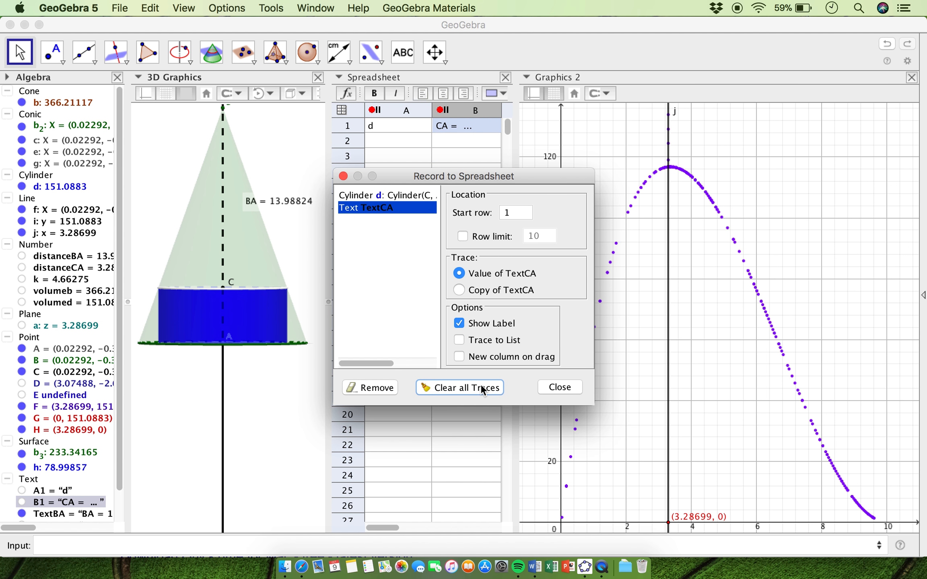
{"action": "left_click", "coordinate": [343, 177]}
- Check the value of k, and move point C down and back up the axis to a height of about 3.85
{"action": "scroll", "coordinate": [676, 346], "scroll_direction": "down", "scroll_amount": 1}
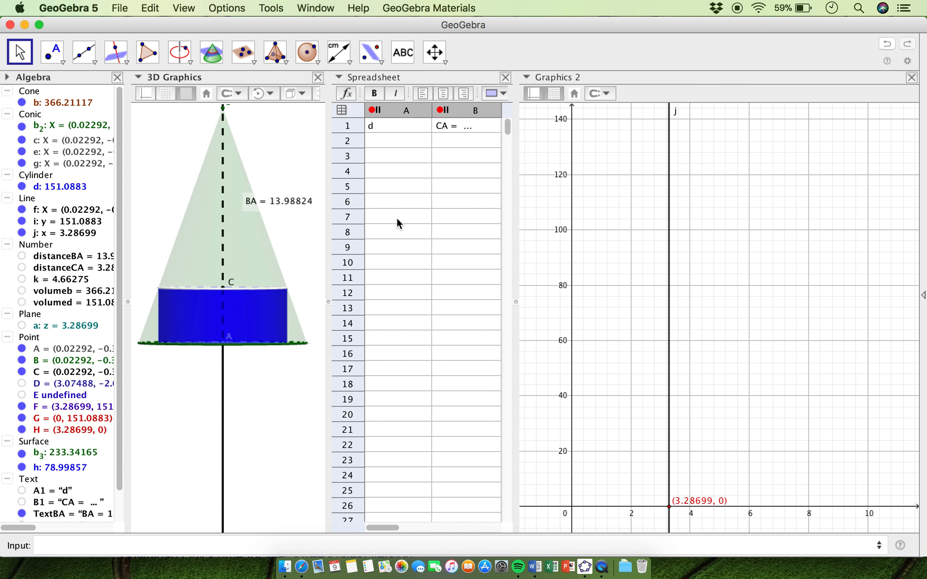
{"action": "left_click_drag", "start_coordinate": [297, 280], "coordinate": [268, 291]}
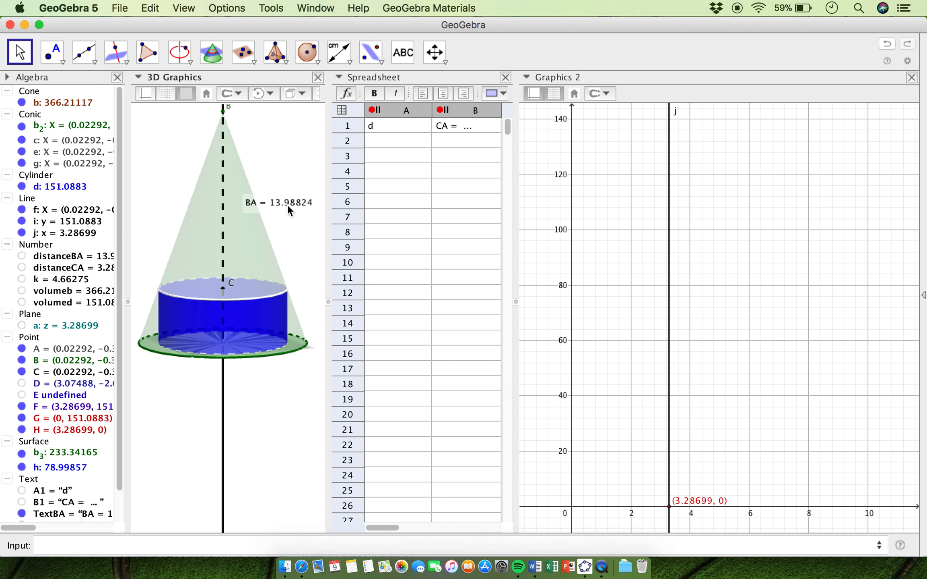
{"action": "left_click", "coordinate": [70, 280]}
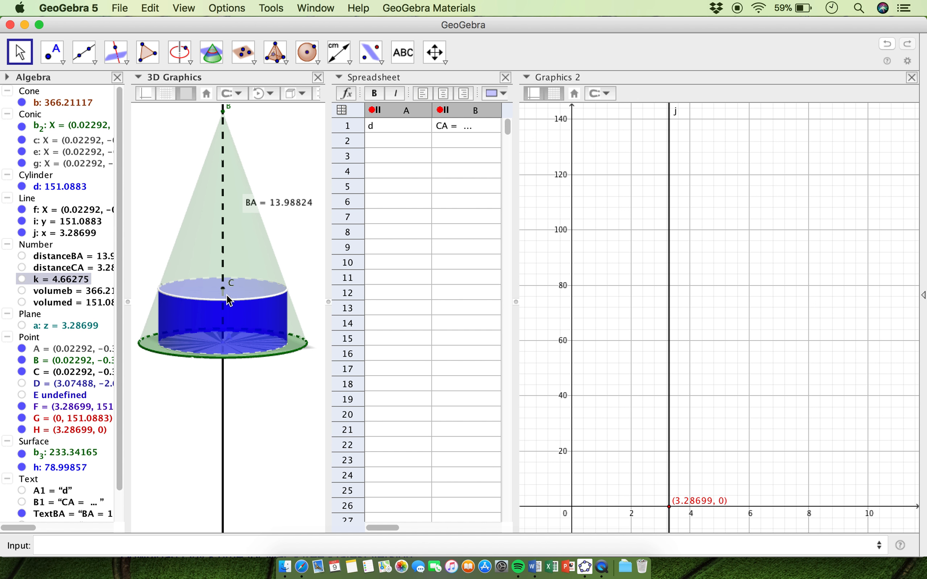
{"action": "left_click_drag", "start_coordinate": [223, 289], "coordinate": [223, 307]}
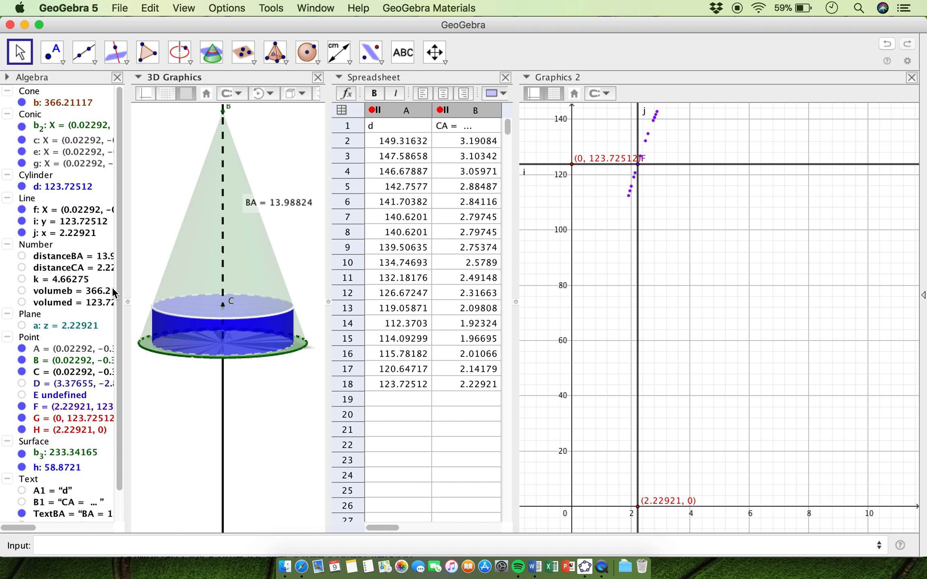
{"action": "left_click_drag", "start_coordinate": [224, 308], "coordinate": [224, 277]}
- Move point C along the axis to a cylinder height of about 4.68 and select the recorded values in A61:B61
{"action": "scroll", "coordinate": [655, 277], "scroll_direction": "down", "scroll_amount": 1}
{"action": "scroll", "coordinate": [655, 278], "scroll_direction": "down", "scroll_amount": 2}
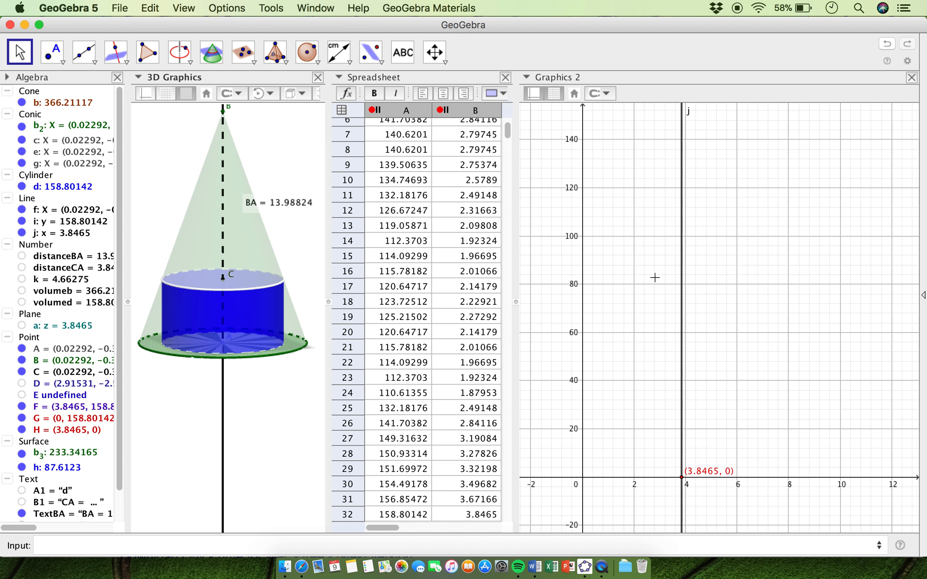
{"action": "left_click", "coordinate": [434, 52]}
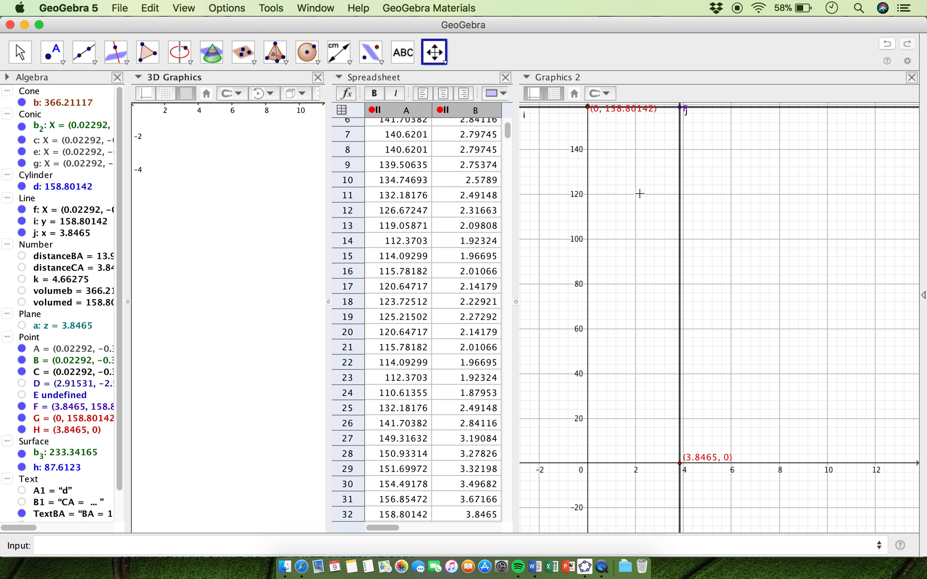
{"action": "left_click_drag", "start_coordinate": [642, 196], "coordinate": [618, 246]}
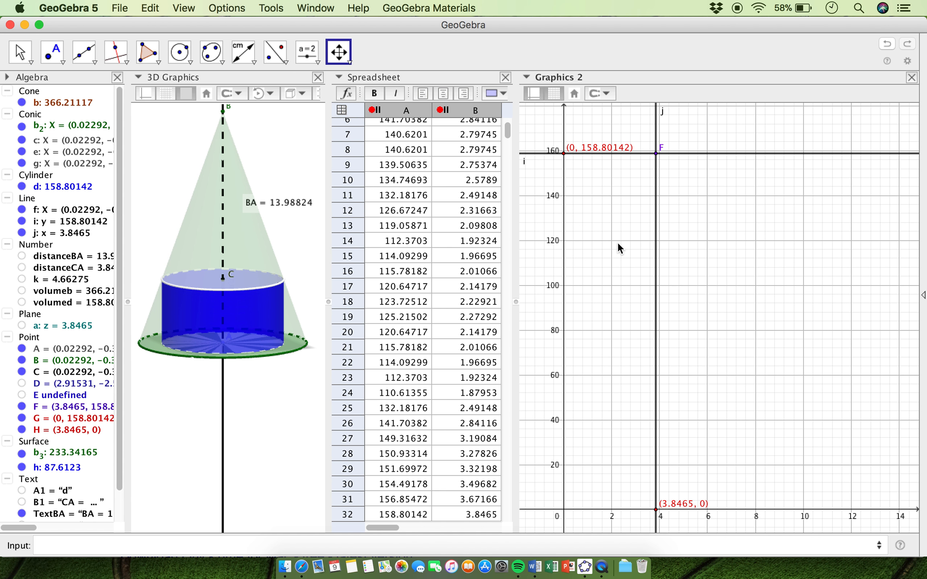
{"action": "left_click", "coordinate": [224, 282]}
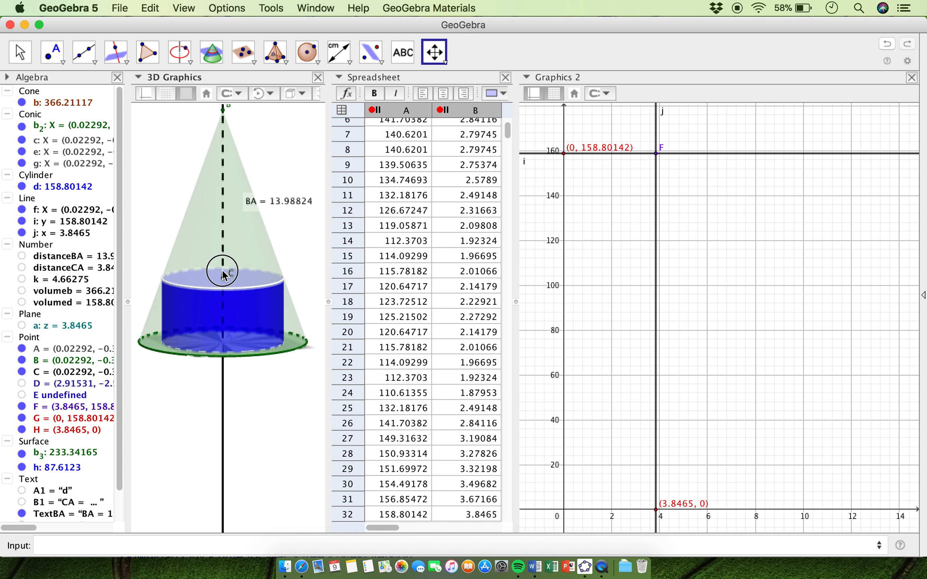
{"action": "left_click", "coordinate": [20, 52]}
{"action": "mouse_move", "coordinate": [224, 284]}
{"action": "left_mouse_down"}
{"action": "mouse_move", "coordinate": [226, 234]}
{"action": "mouse_move", "coordinate": [225, 269]}
{"action": "left_mouse_up"}
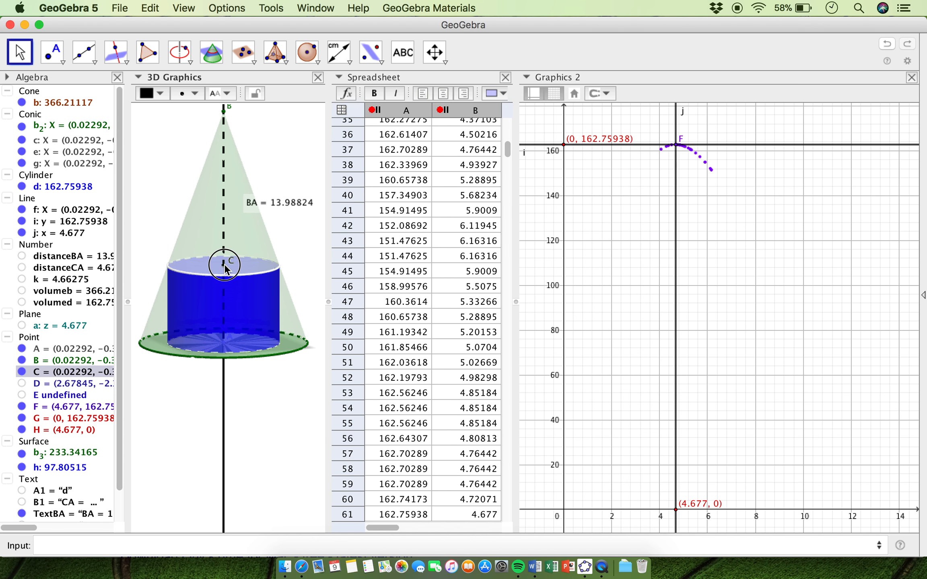
{"action": "key", "text": "Escape"}
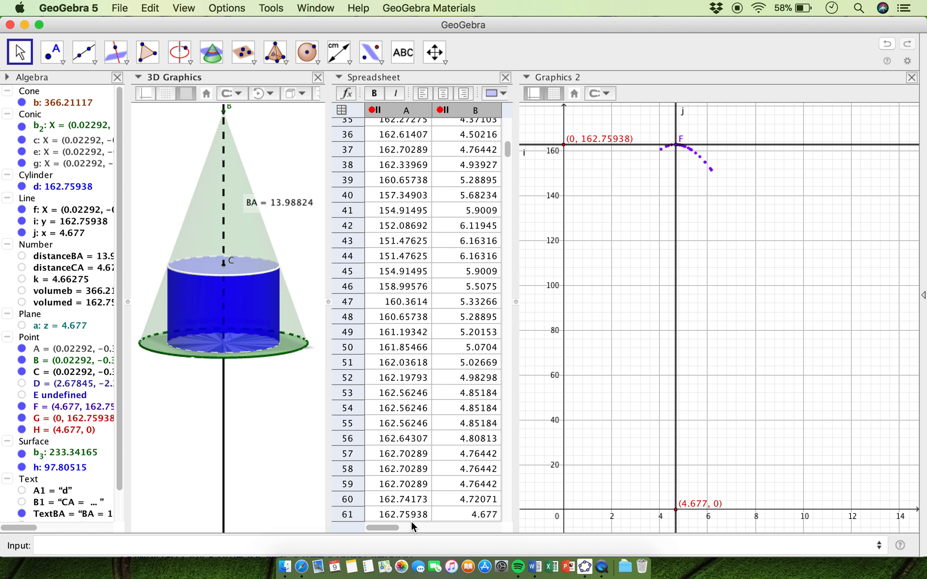
{"action": "left_click_drag", "start_coordinate": [418, 515], "coordinate": [454, 518]}
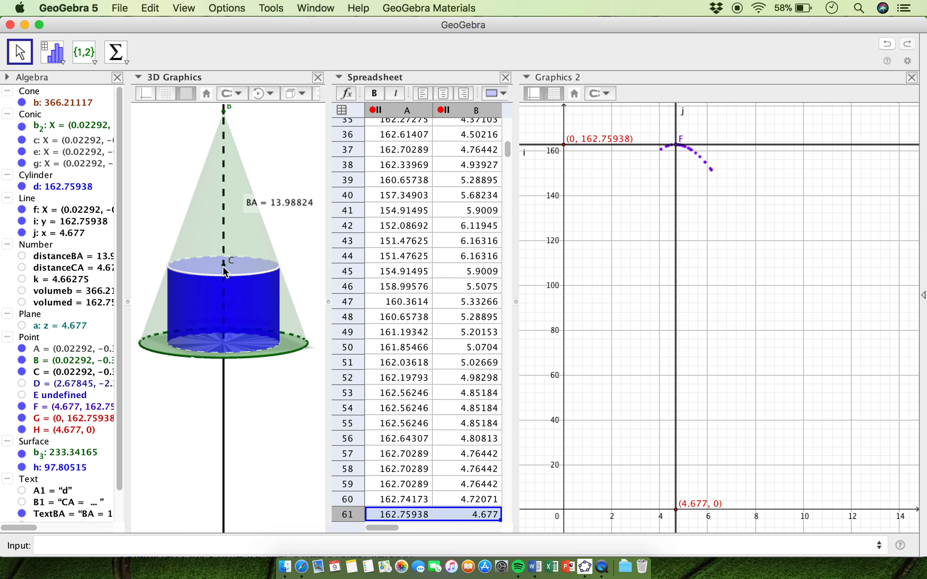
- Move point C finely around the maximum, ending at about 4.81, and select the largest recorded volumes with their heights in A69:B70
{"action": "left_click_drag", "start_coordinate": [225, 272], "coordinate": [224, 266]}
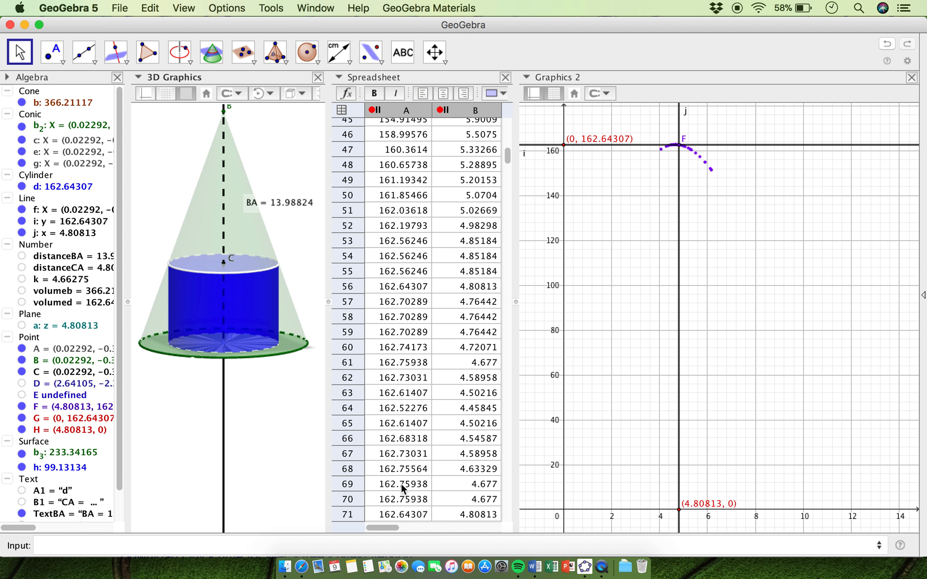
{"action": "left_click_drag", "start_coordinate": [403, 491], "coordinate": [460, 509]}
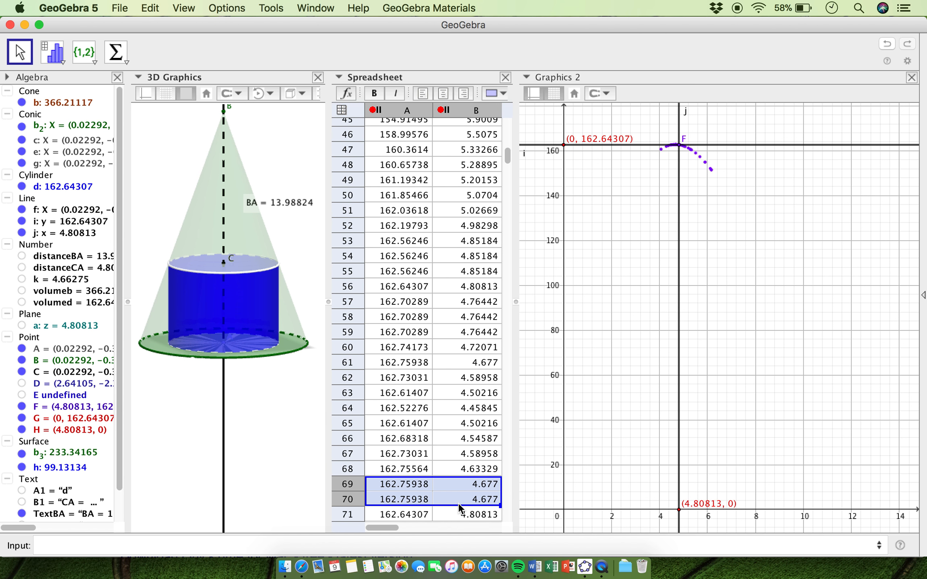
- Try to set the rounding to 10 decimal places
{"action": "left_click", "coordinate": [228, 10]}
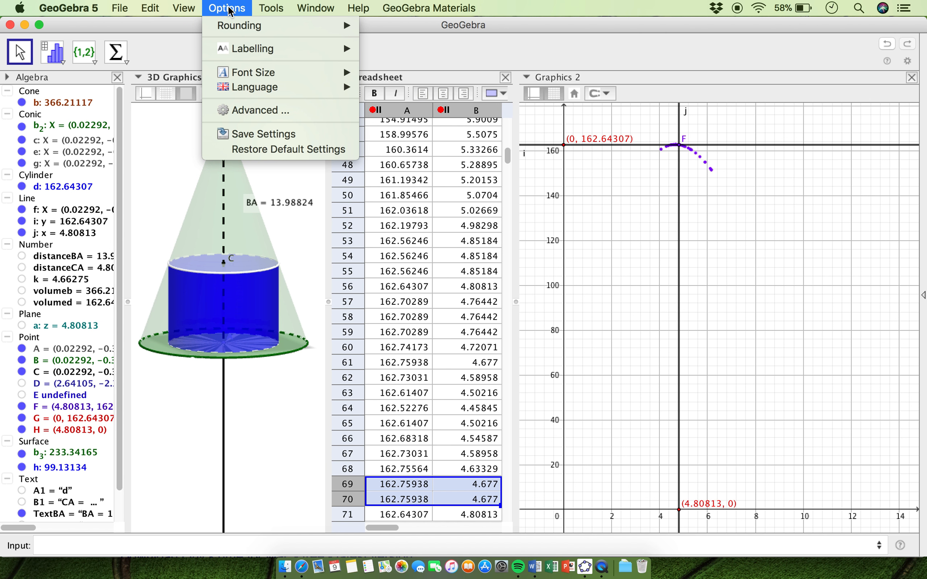
{"action": "mouse_move", "coordinate": [256, 25]}
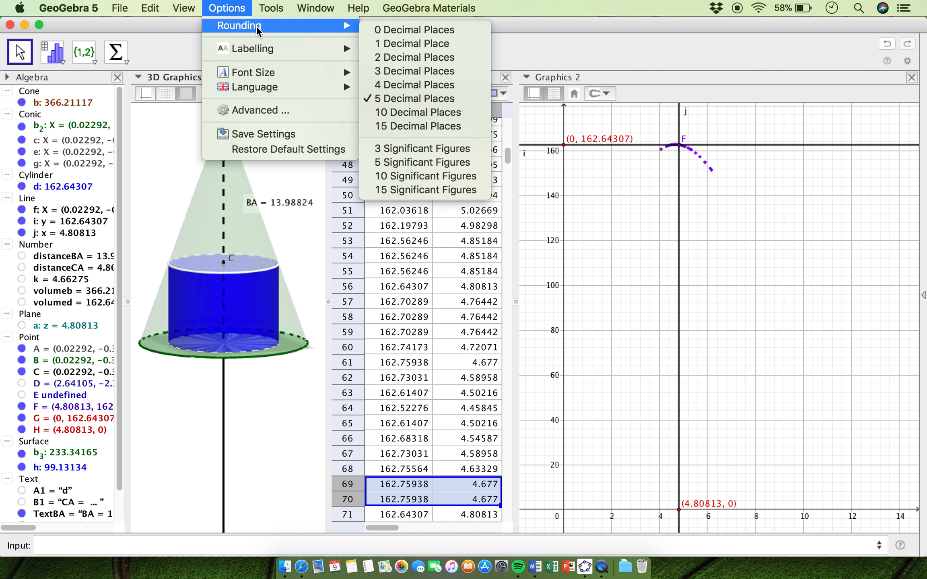
{"action": "left_click", "coordinate": [399, 112]}
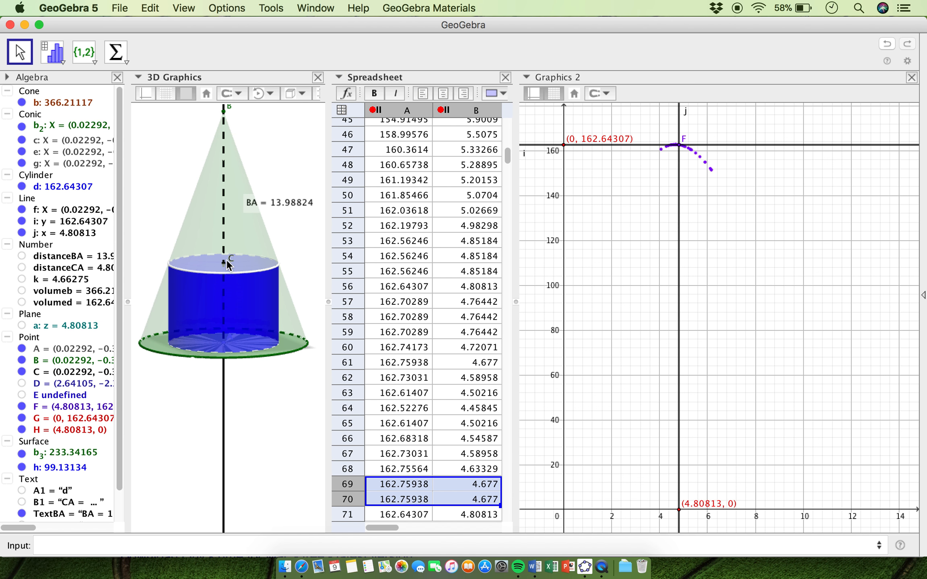
- Fine-tune point C to a cylinder height of about 4.68 and select the recorded volumes and heights in A112:B113
{"action": "mouse_move", "coordinate": [224, 262]}
{"action": "left_mouse_down"}
{"action": "mouse_move", "coordinate": [224, 275]}
{"action": "mouse_move", "coordinate": [223, 265]}
{"action": "left_mouse_up"}
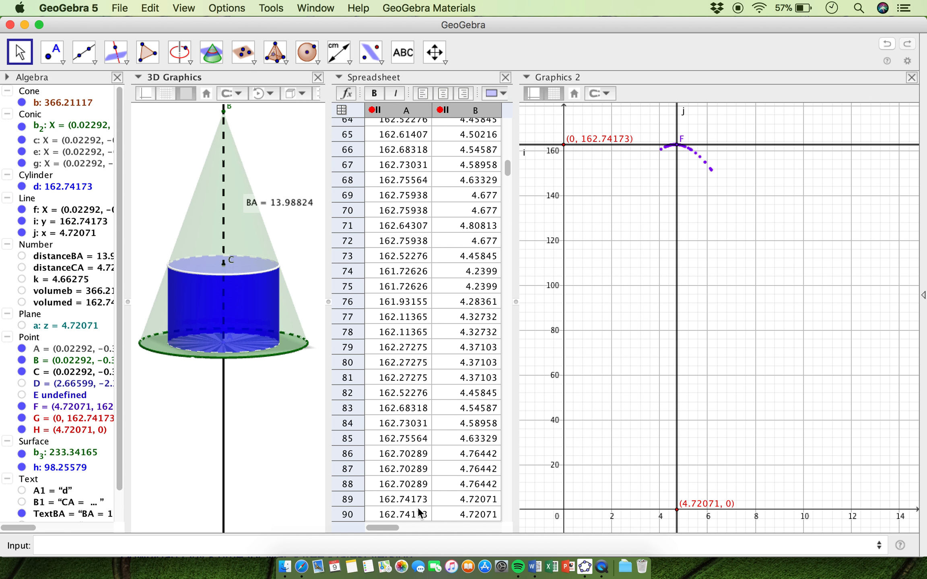
{"action": "left_click", "coordinate": [389, 393]}
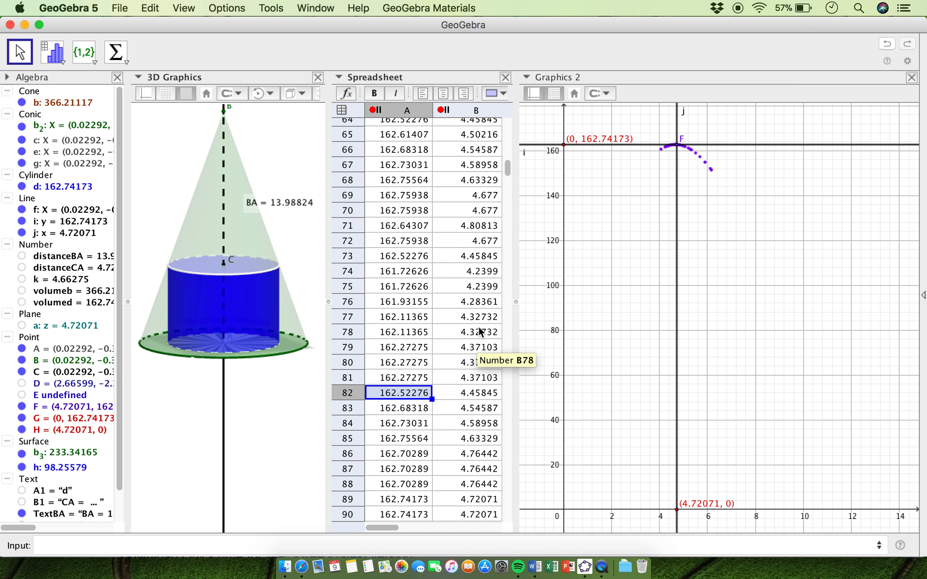
{"action": "scroll", "coordinate": [479, 329], "scroll_direction": "up", "scroll_amount": 5}
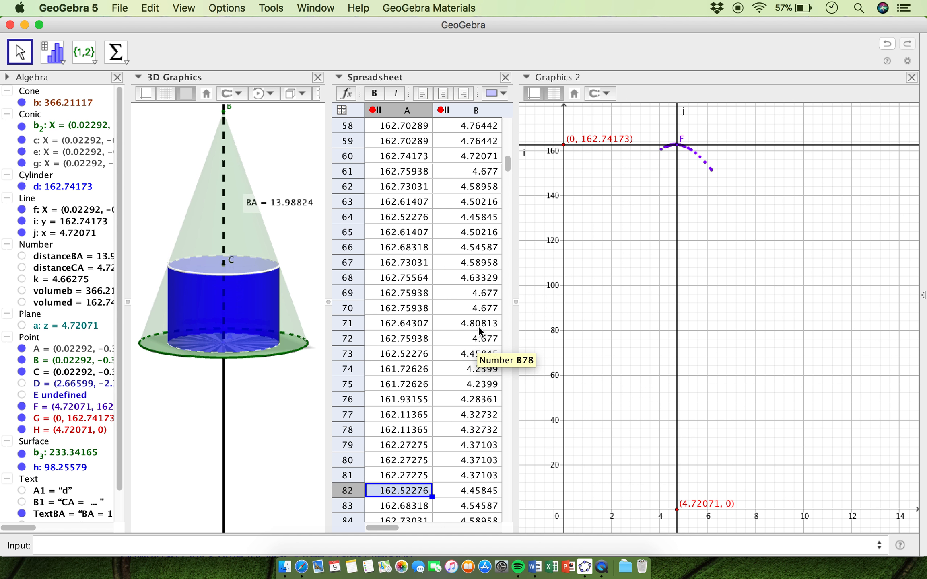
{"action": "left_click_drag", "start_coordinate": [224, 266], "coordinate": [224, 265]}
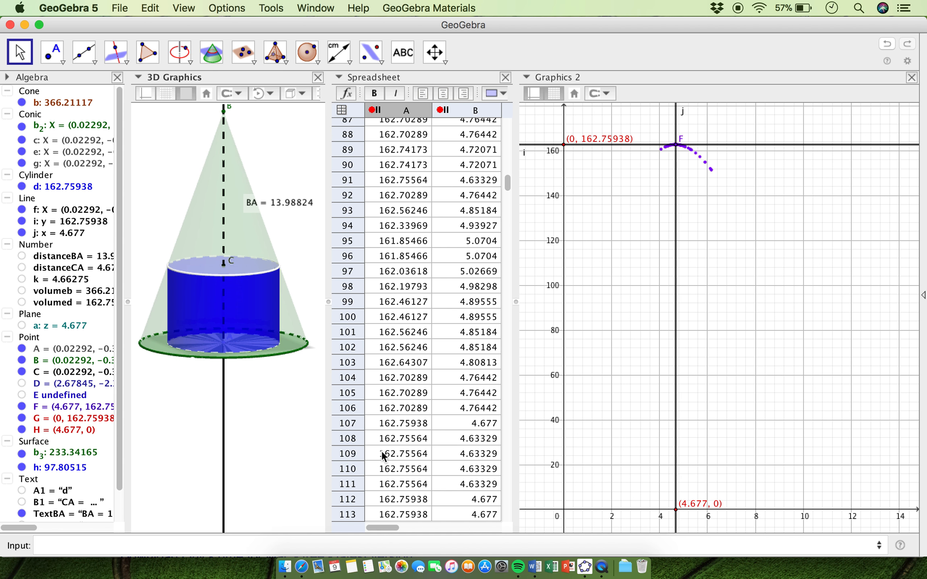
{"action": "left_click_drag", "start_coordinate": [415, 504], "coordinate": [456, 517]}
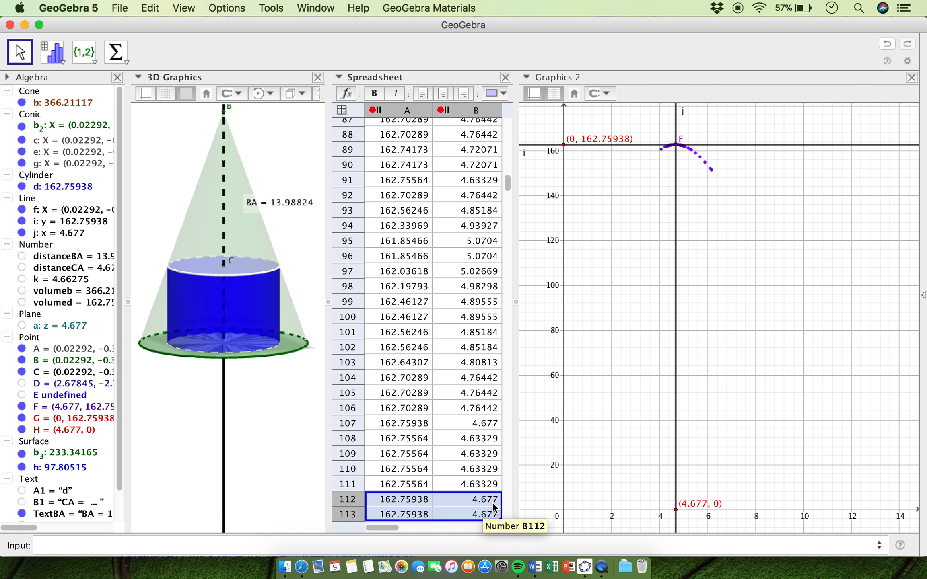
- Compare the value of k with the recorded cylinder height, and inspect the cone and cylinder from the side
{"action": "left_click", "coordinate": [73, 281]}
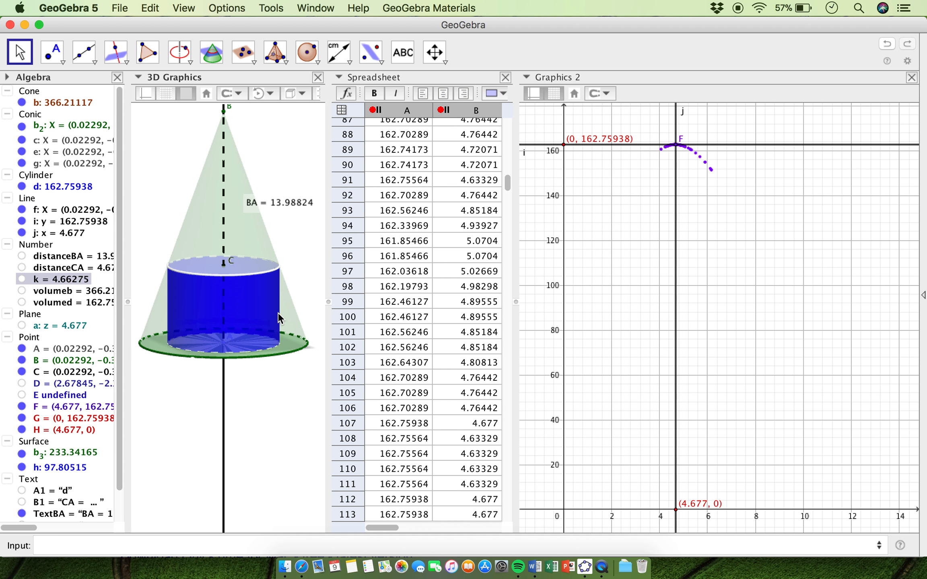
{"action": "left_click", "coordinate": [305, 260]}
{"action": "left_click_drag", "start_coordinate": [305, 259], "coordinate": [305, 251]}
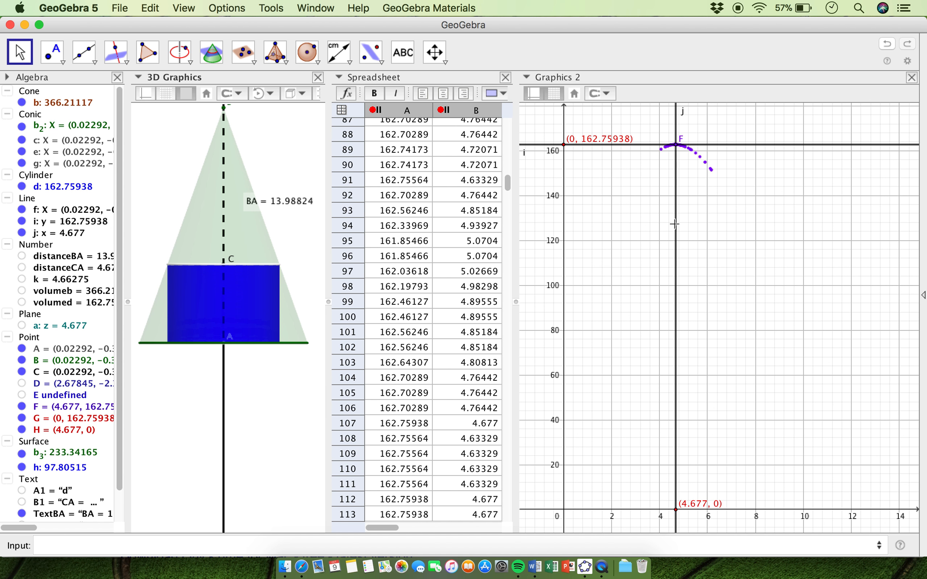
{"action": "left_click", "coordinate": [223, 267]}
{"action": "left_click", "coordinate": [225, 221]}
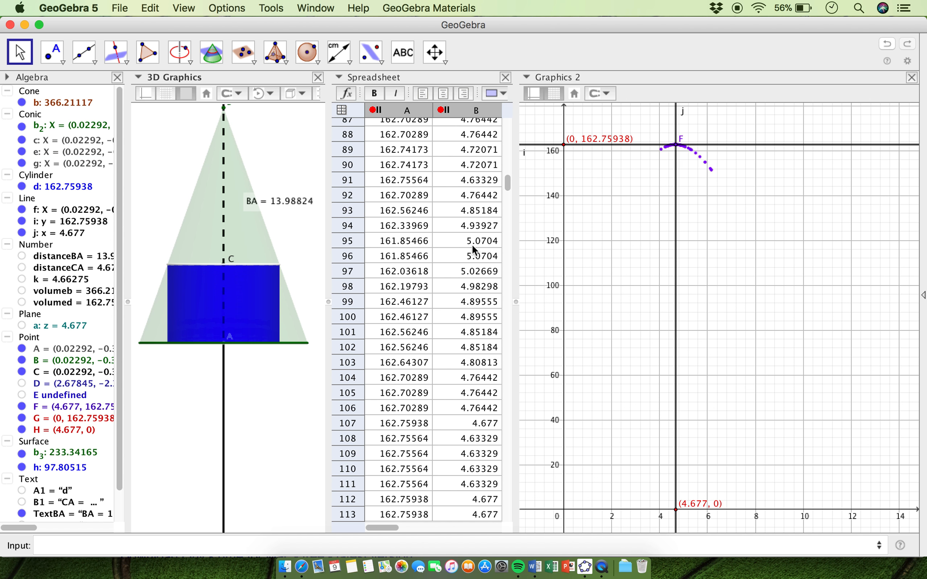